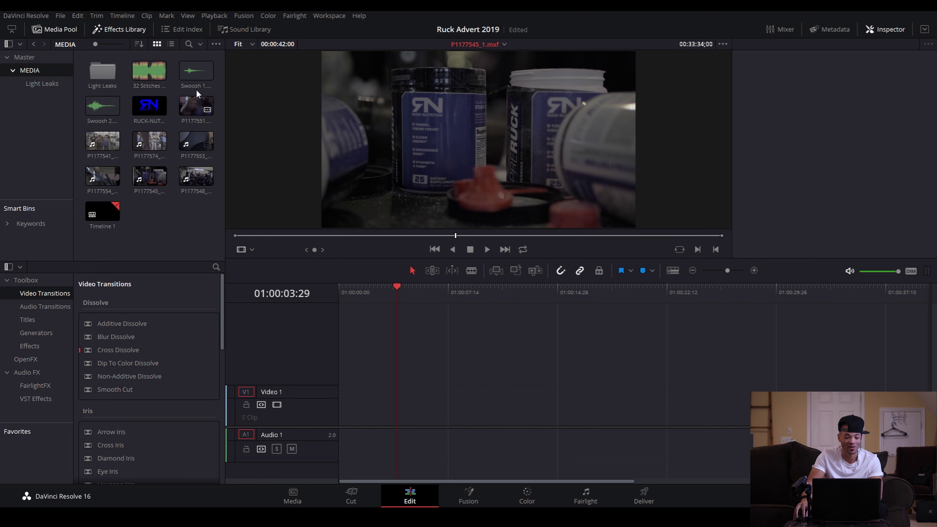
Load the P1177545 gym clip into the source viewer and scrub to the wanted section
{"action": "left_click", "coordinate": [148, 183]}
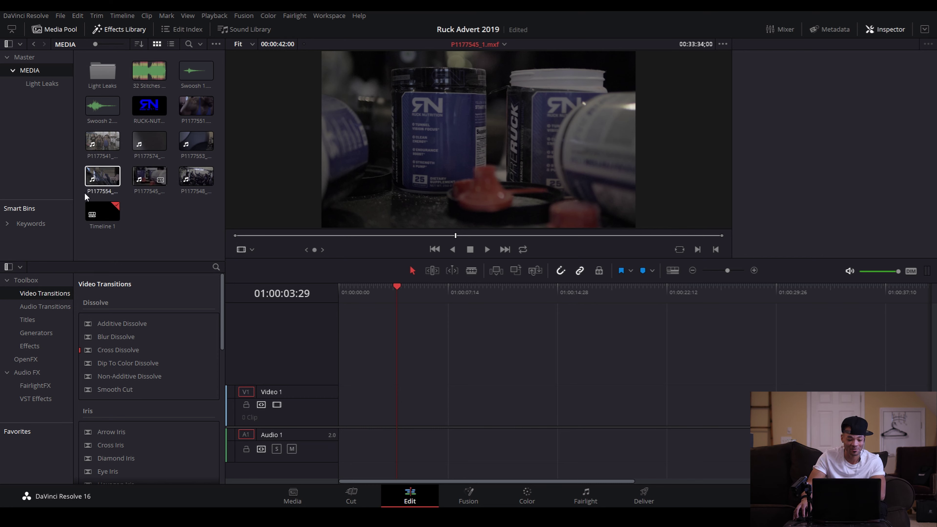
{"action": "left_click", "coordinate": [150, 176]}
{"action": "left_click_drag", "start_coordinate": [314, 244], "coordinate": [238, 245]}
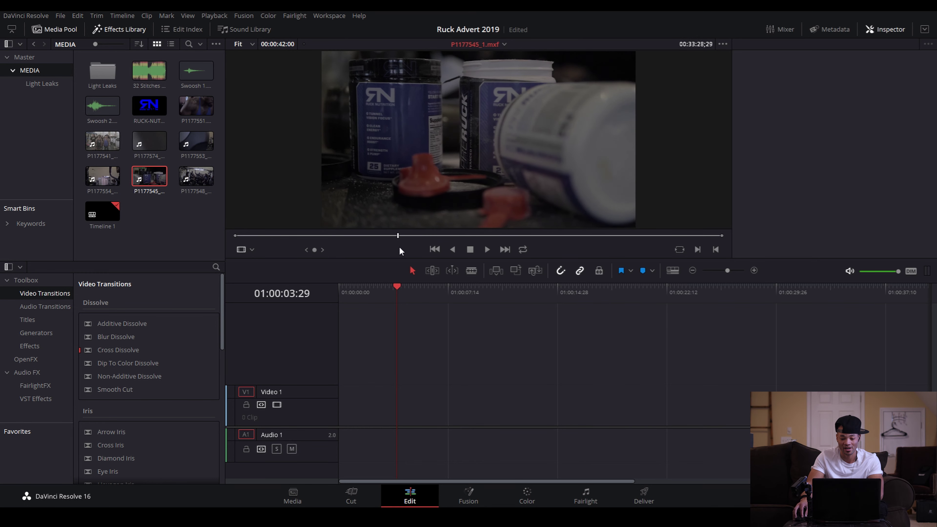
{"action": "left_click_drag", "start_coordinate": [448, 243], "coordinate": [483, 243]}
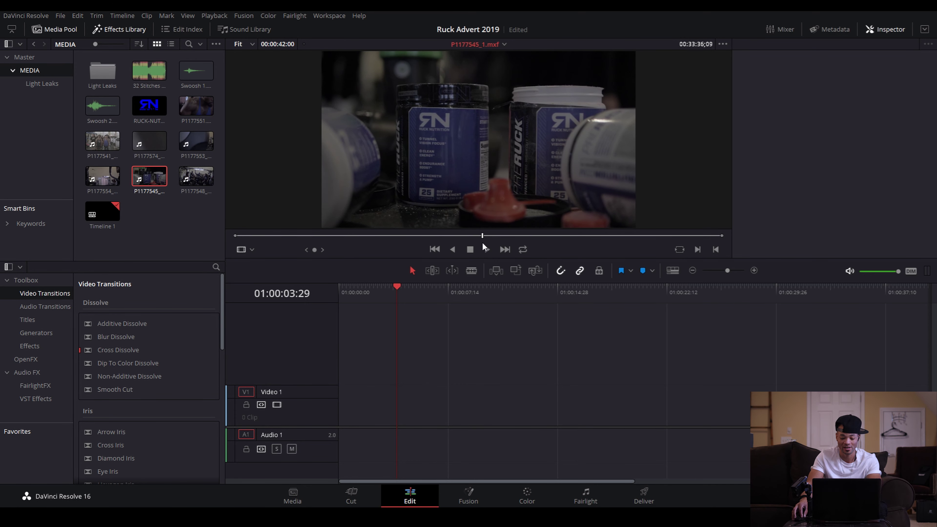
Mark in and out points and place only the video at the start of Video 1
{"action": "key", "text": "i"}
{"action": "left_click_drag", "start_coordinate": [490, 237], "coordinate": [539, 242]}
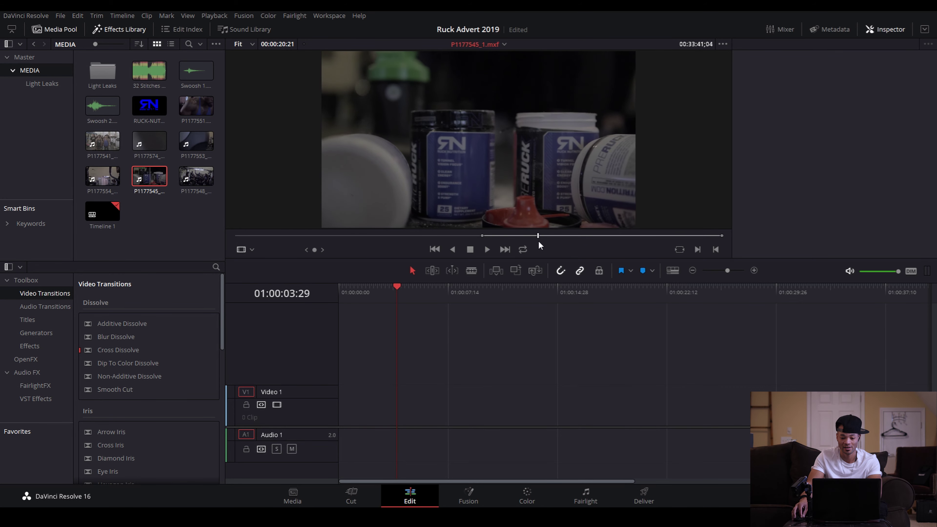
{"action": "key", "text": "o"}
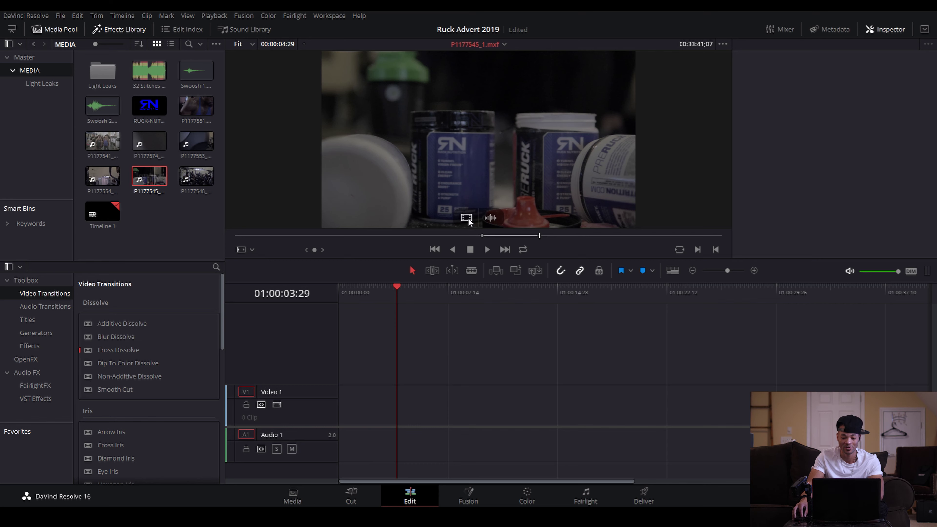
{"action": "left_click_drag", "start_coordinate": [466, 220], "coordinate": [345, 402]}
Preview the timeline and set Proxy Mode to Half Resolution for playback
{"action": "left_click_drag", "start_coordinate": [372, 291], "coordinate": [335, 293]}
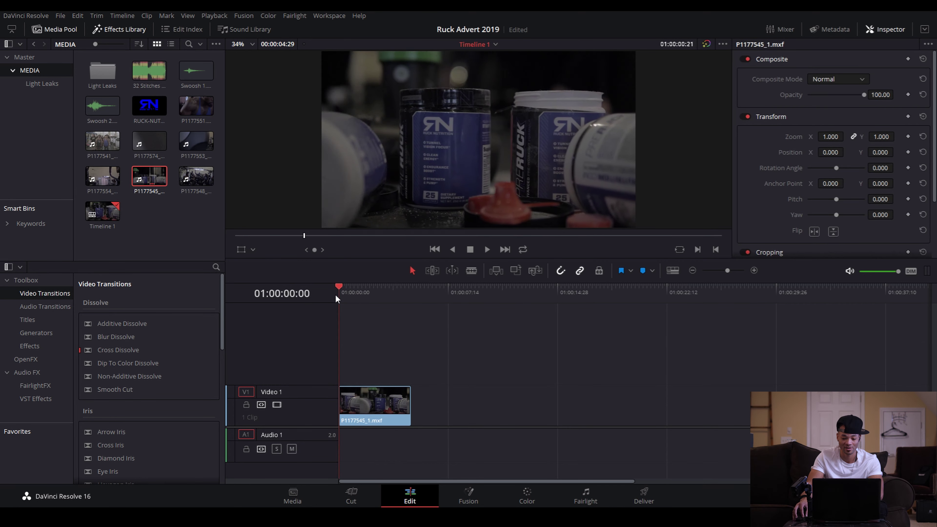
{"action": "key", "text": "space"}
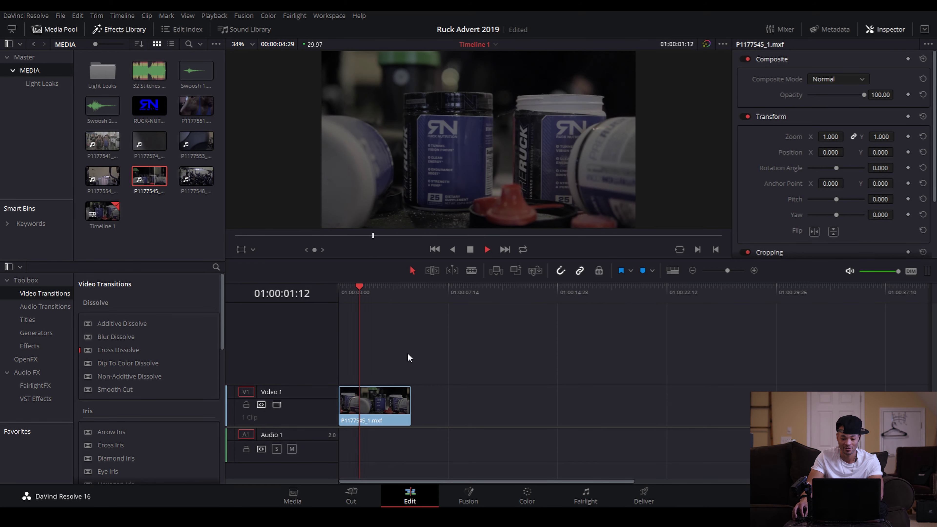
{"action": "key", "text": "space"}
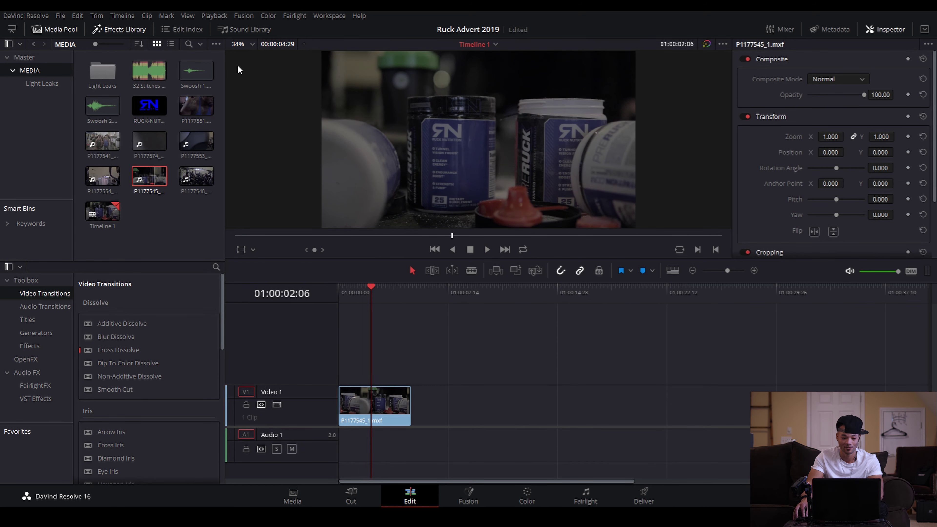
{"action": "left_click", "coordinate": [213, 15]}
{"action": "mouse_move", "coordinate": [253, 55]}
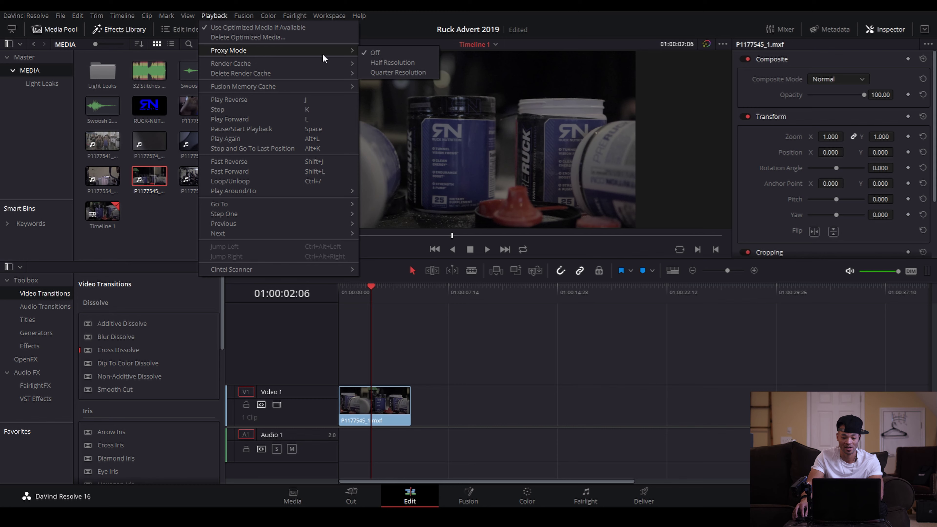
{"action": "left_click", "coordinate": [393, 62]}
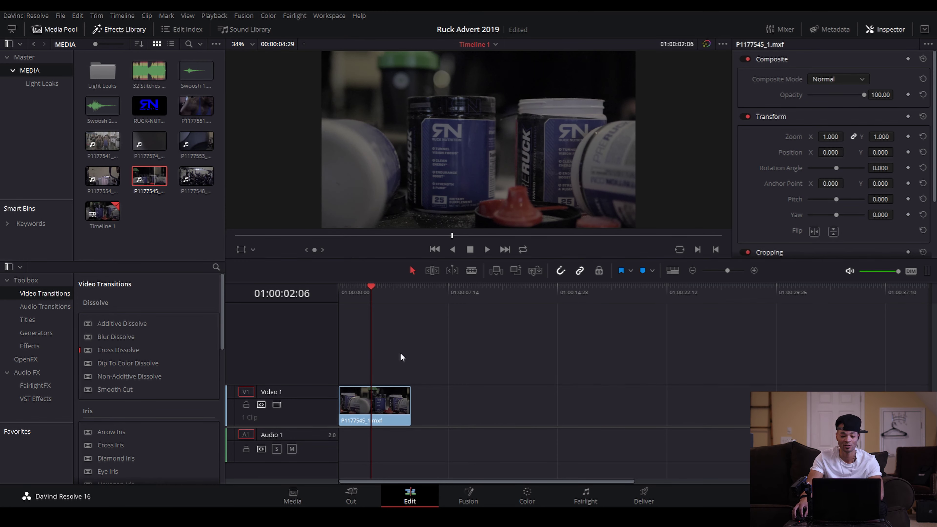
Select the Video 1 clip, replay it and scrub back to about two seconds in
{"action": "left_click_drag", "start_coordinate": [204, 230], "coordinate": [91, 113]}
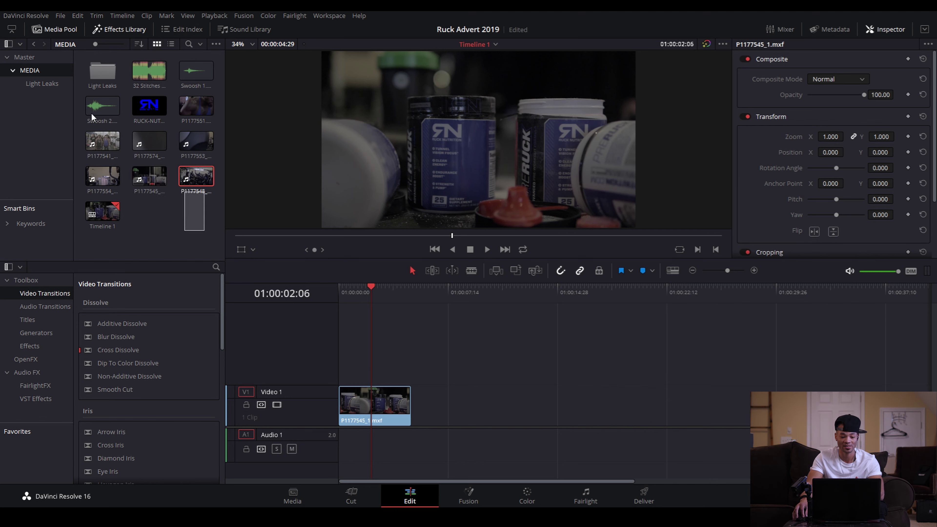
{"action": "mouse_move", "coordinate": [202, 224]}
{"action": "left_mouse_down"}
{"action": "mouse_move", "coordinate": [170, 122]}
{"action": "mouse_move", "coordinate": [99, 73]}
{"action": "mouse_move", "coordinate": [196, 220]}
{"action": "left_mouse_up"}
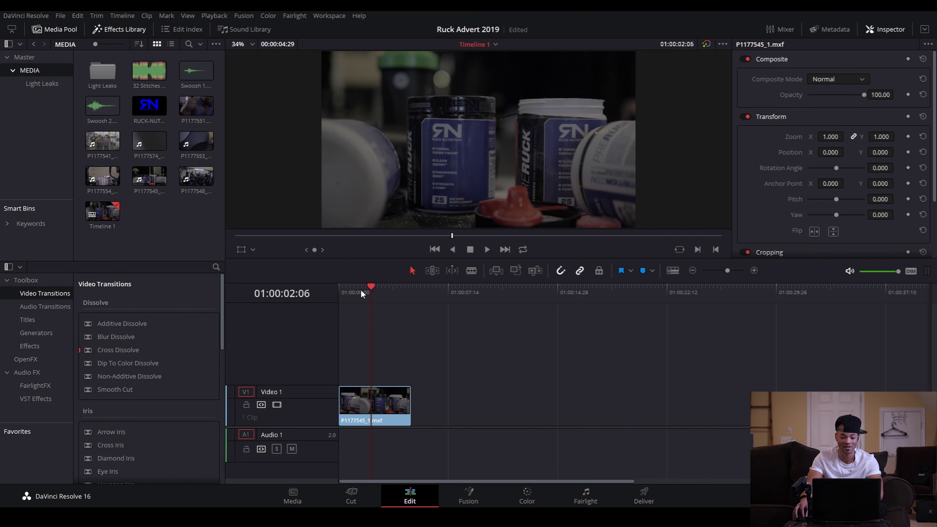
{"action": "key", "text": "Home"}
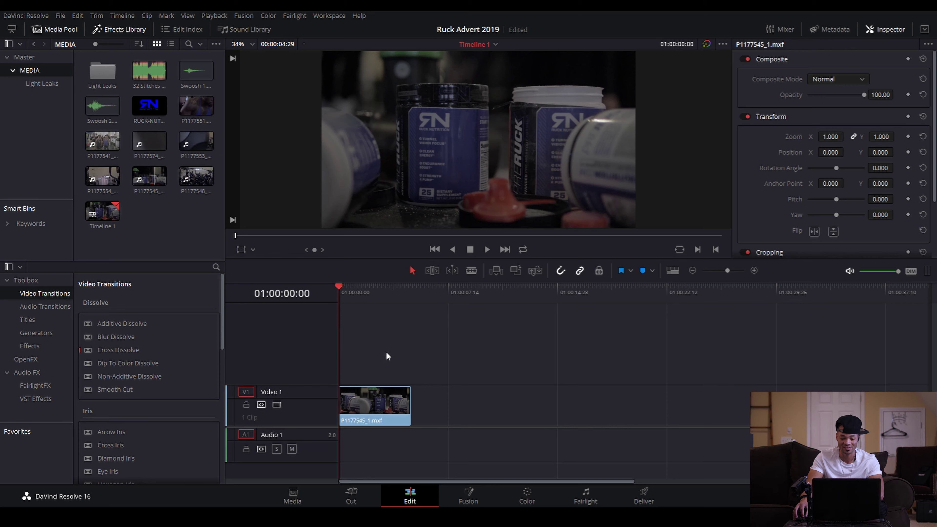
{"action": "left_click", "coordinate": [391, 406]}
{"action": "key", "text": "space"}
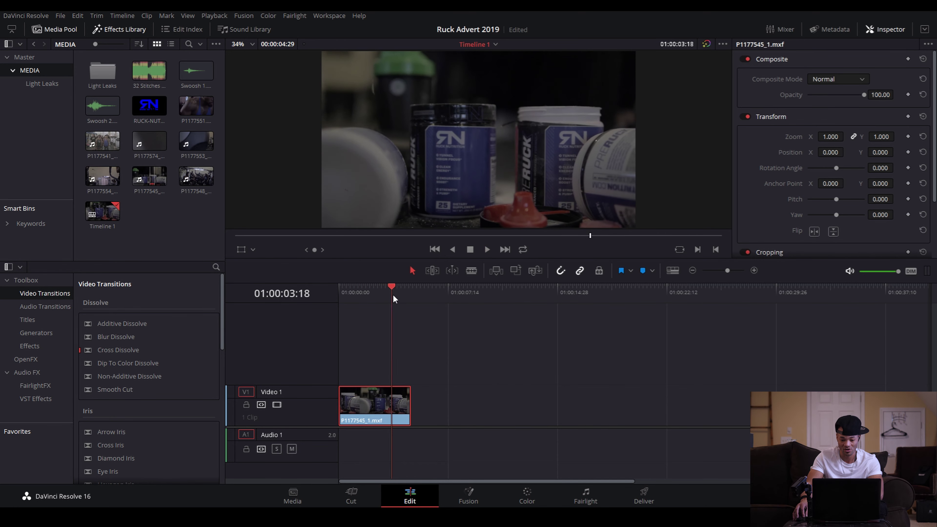
{"action": "left_click_drag", "start_coordinate": [406, 299], "coordinate": [377, 402]}
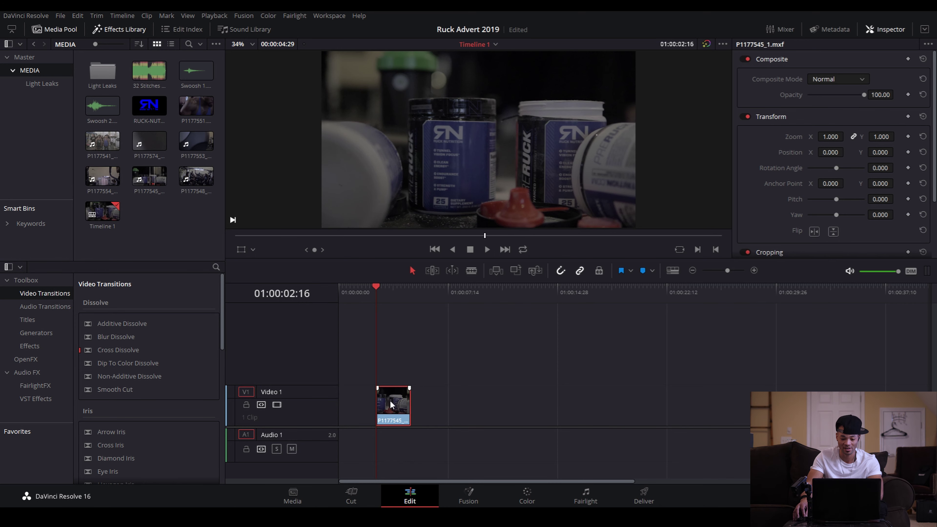
Set the Video 1 clip to play in reverse with Change Clip Speed
{"action": "right_click", "coordinate": [391, 404]}
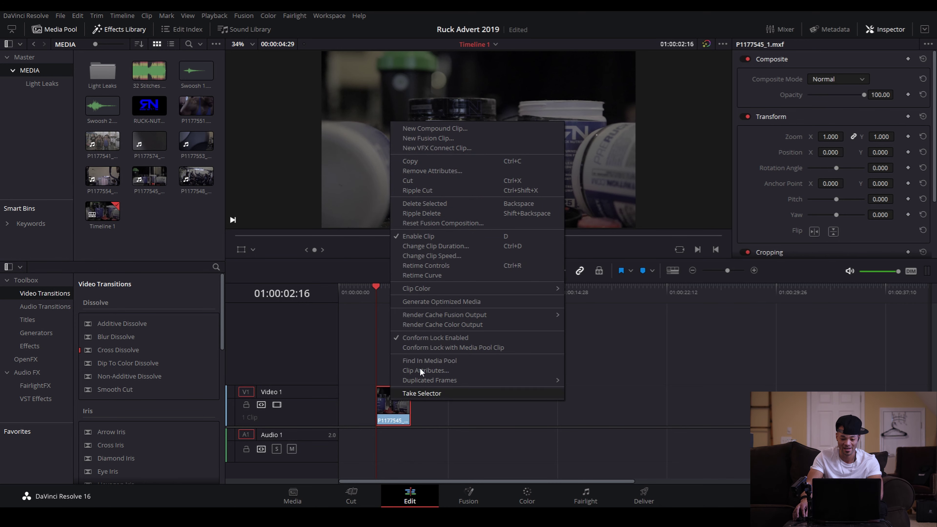
{"action": "left_click", "coordinate": [440, 256]}
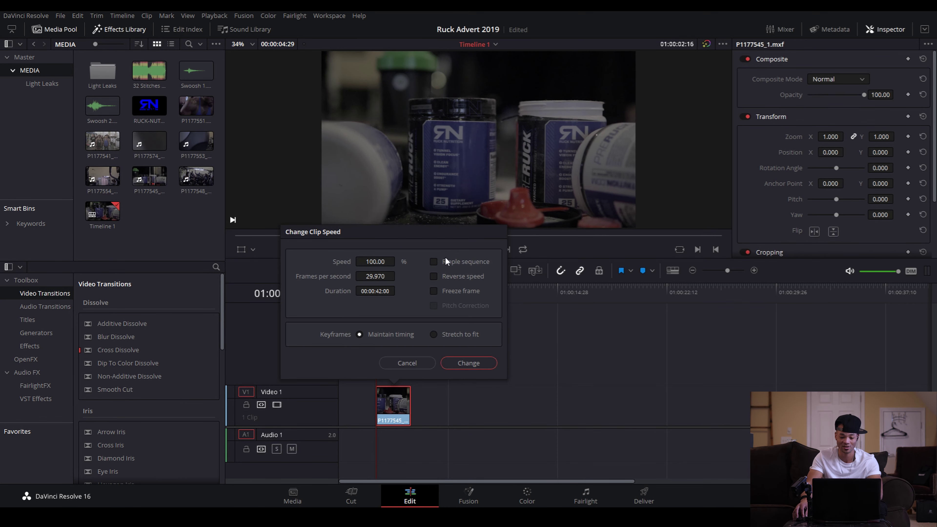
{"action": "left_click", "coordinate": [434, 276]}
{"action": "left_click", "coordinate": [477, 363]}
Move the reversed clip to the timeline start, play it, and try placing the 32 Stitches song
{"action": "left_click_drag", "start_coordinate": [397, 410], "coordinate": [332, 413]}
{"action": "left_click", "coordinate": [342, 295]}
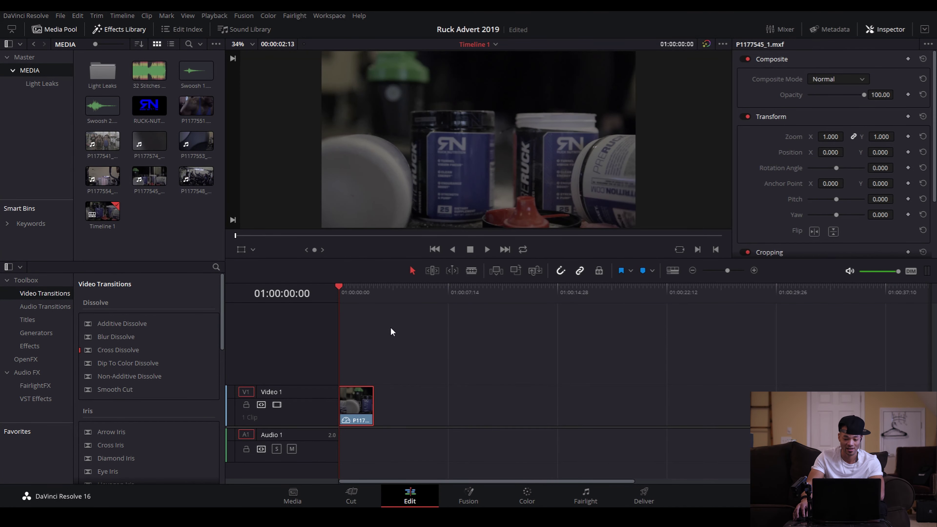
{"action": "key", "text": "space"}
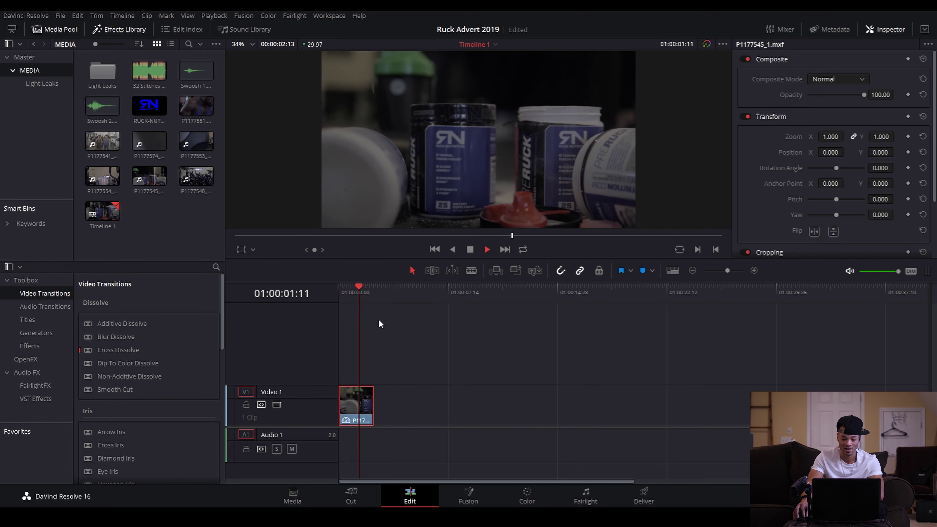
{"action": "key", "text": "space"}
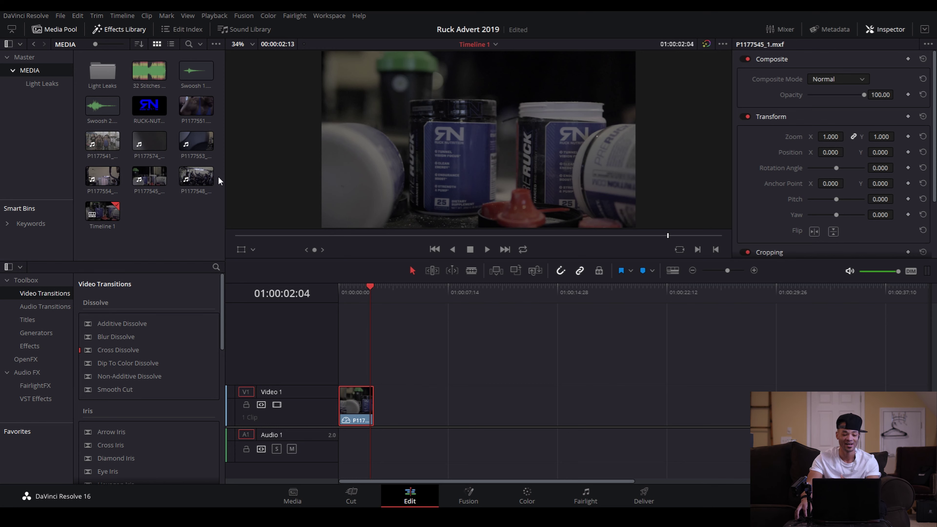
{"action": "mouse_move", "coordinate": [207, 149]}
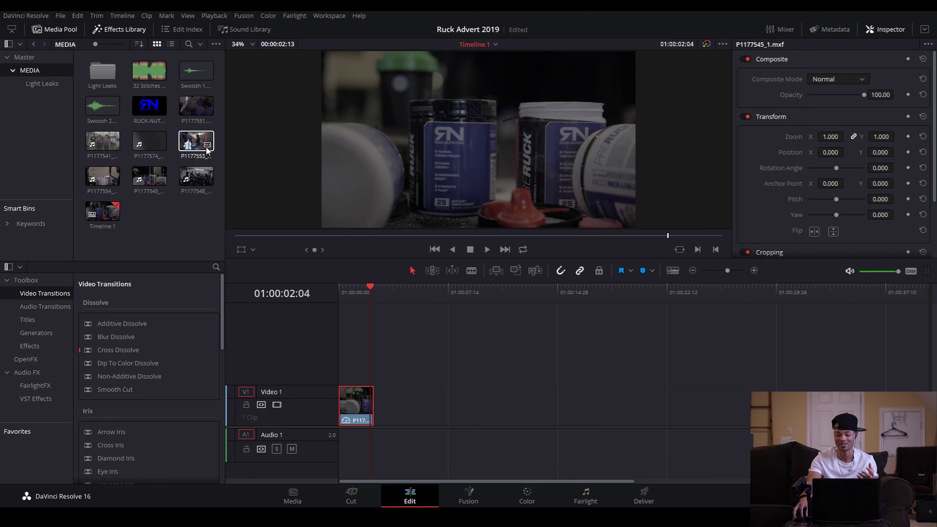
{"action": "mouse_move", "coordinate": [148, 73]}
{"action": "left_mouse_down"}
{"action": "mouse_move", "coordinate": [369, 422]}
{"action": "mouse_move", "coordinate": [303, 375]}
{"action": "mouse_move", "coordinate": [293, 404]}
{"action": "mouse_move", "coordinate": [119, 56]}
{"action": "mouse_move", "coordinate": [151, 75]}
{"action": "left_mouse_up"}
Preview 32 Stitches in the source viewer and mark its in point at 00:00:33:26
{"action": "double_click", "coordinate": [151, 75]}
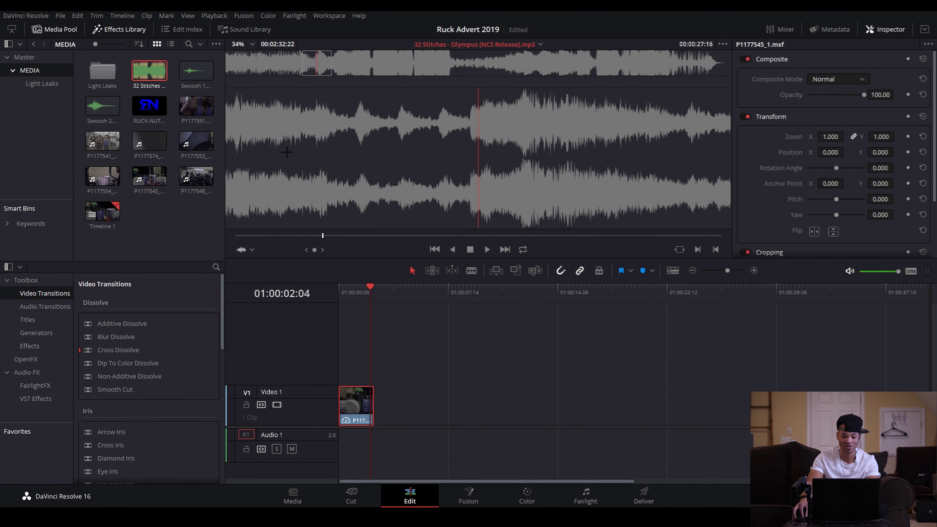
{"action": "left_click", "coordinate": [267, 63]}
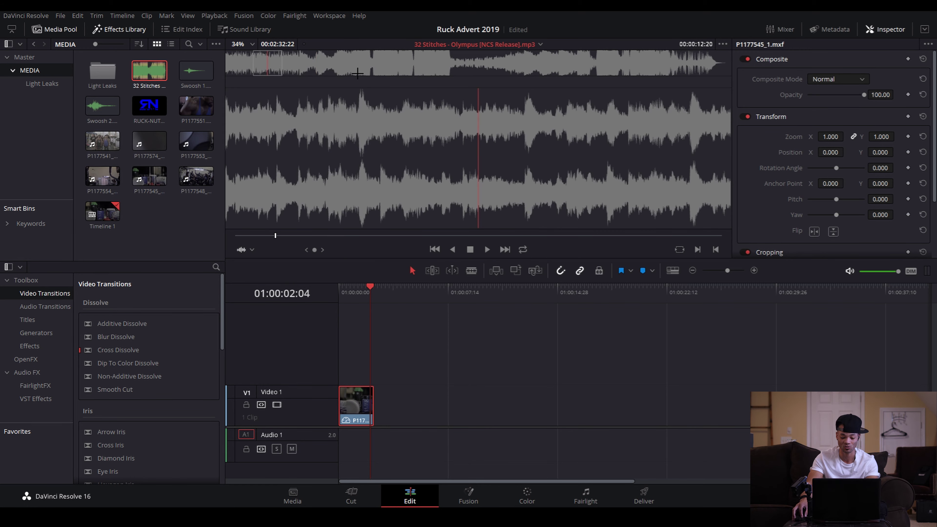
{"action": "key", "text": "space"}
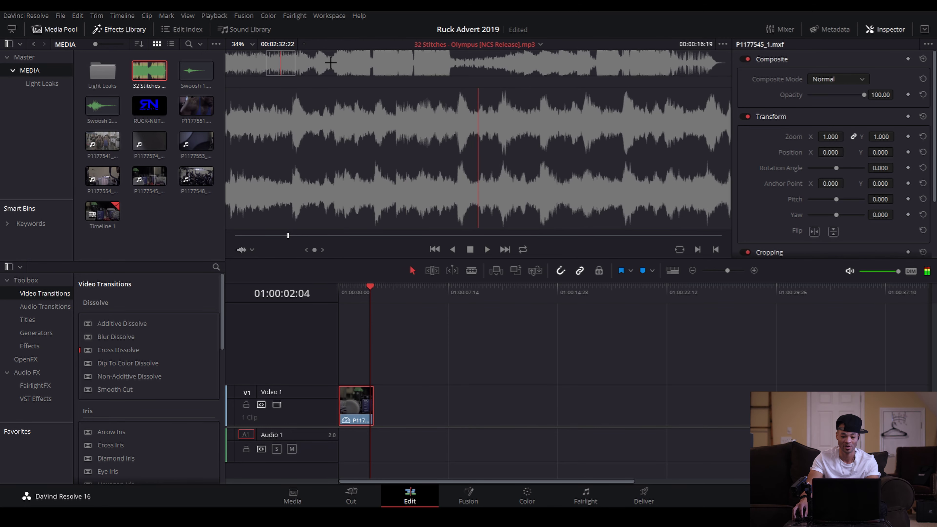
{"action": "left_click", "coordinate": [329, 64]}
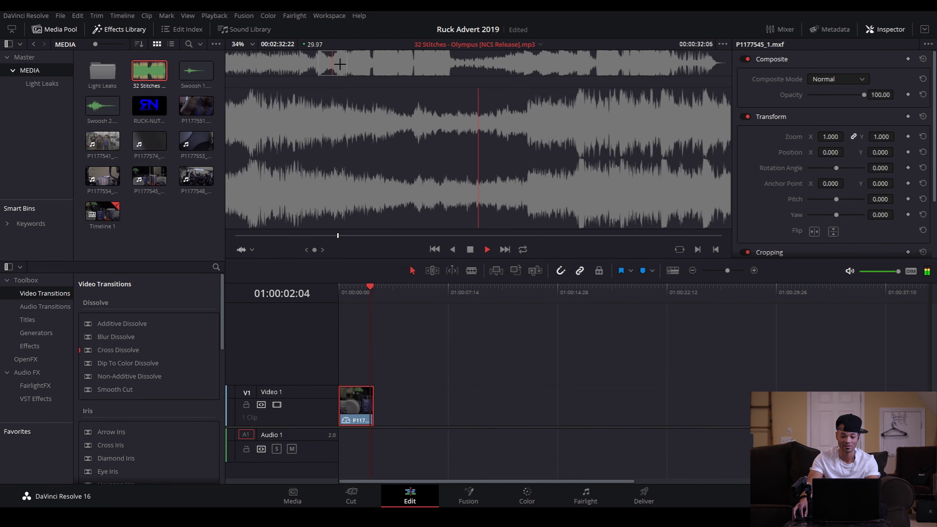
{"action": "left_click", "coordinate": [342, 64]}
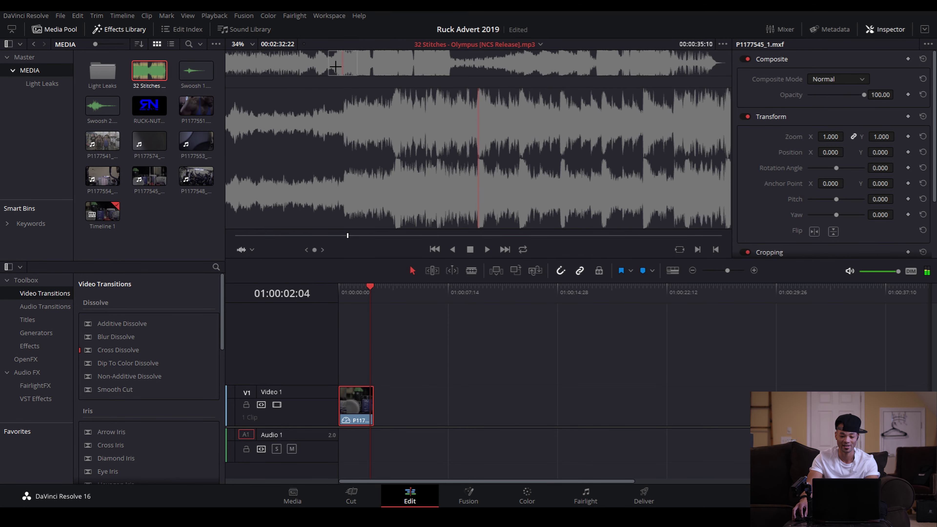
{"action": "key", "text": "space"}
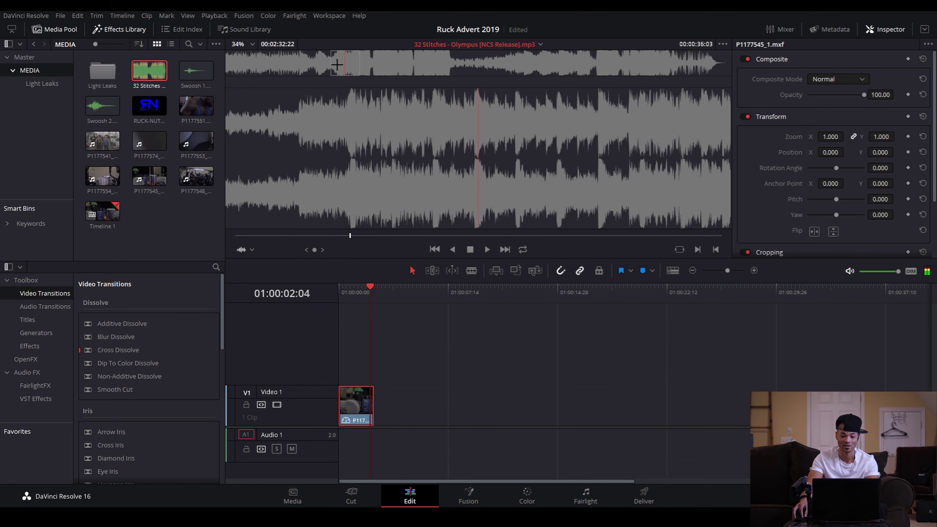
{"action": "left_click", "coordinate": [336, 65]}
{"action": "key", "text": "space"}
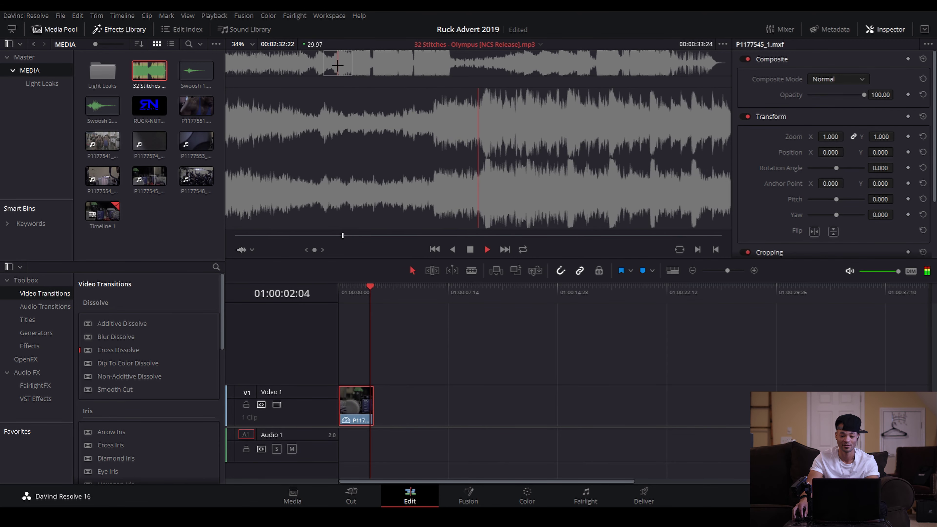
{"action": "key", "text": "space"}
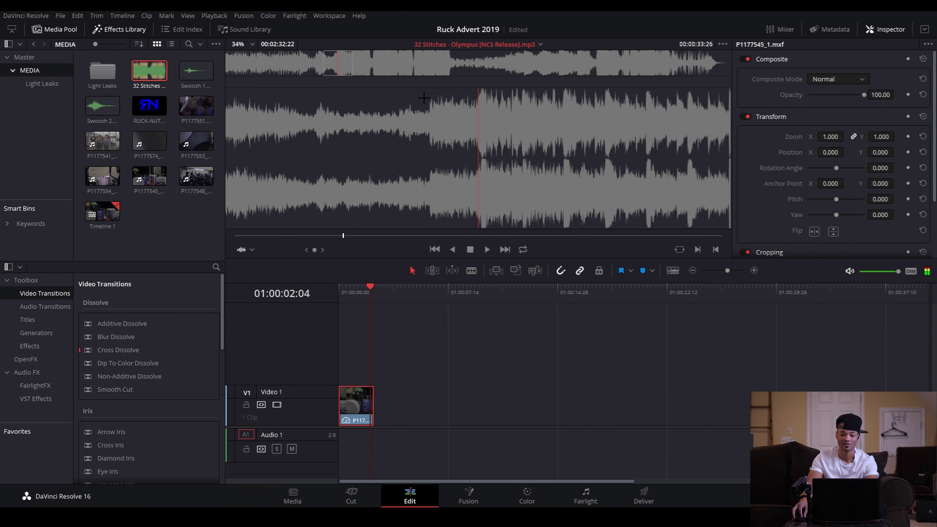
{"action": "key", "text": "i"}
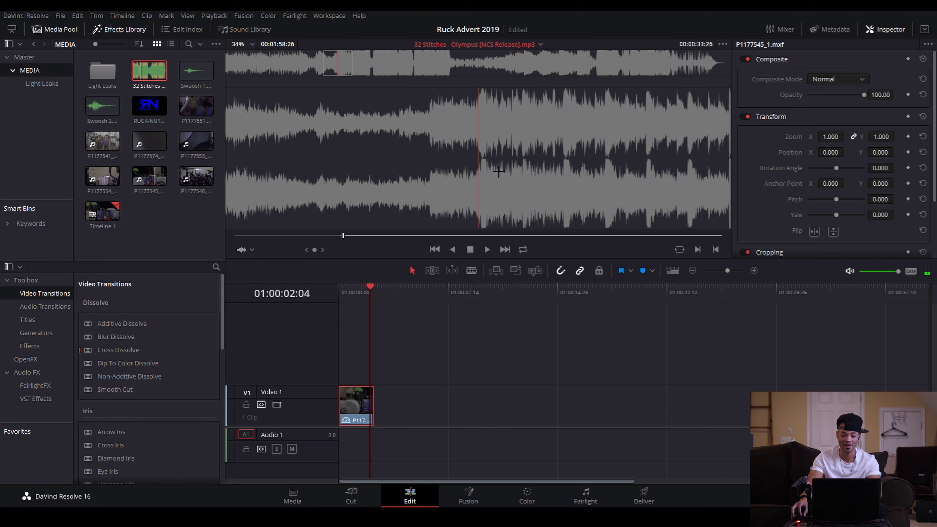
Place the song on Audio 1 and return the playhead to the timeline start
{"action": "left_click", "coordinate": [372, 58]}
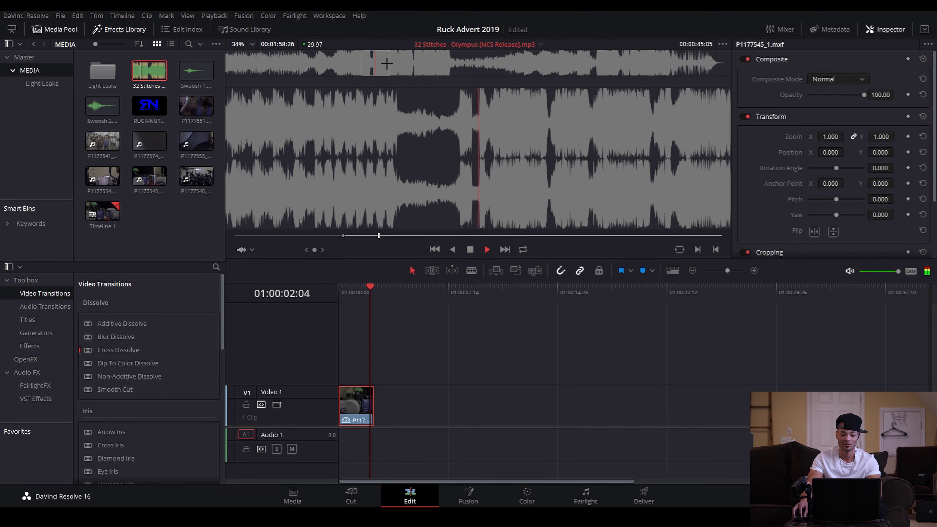
{"action": "left_click", "coordinate": [398, 59]}
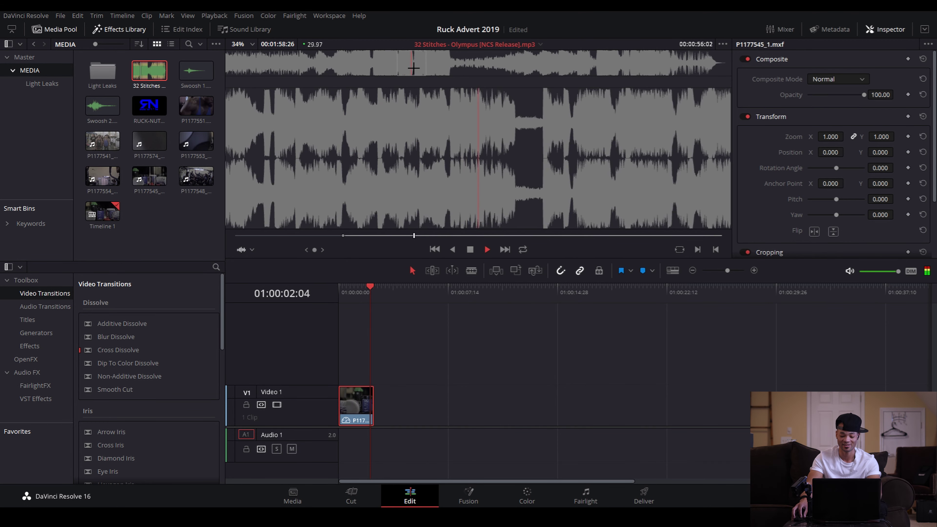
{"action": "key", "text": "space"}
{"action": "key", "text": "Right"}
{"action": "key", "text": "Right"}
{"action": "key", "text": "Right"}
{"action": "key", "text": "Right"}
{"action": "key", "text": "Right"}
{"action": "key", "text": "Right"}
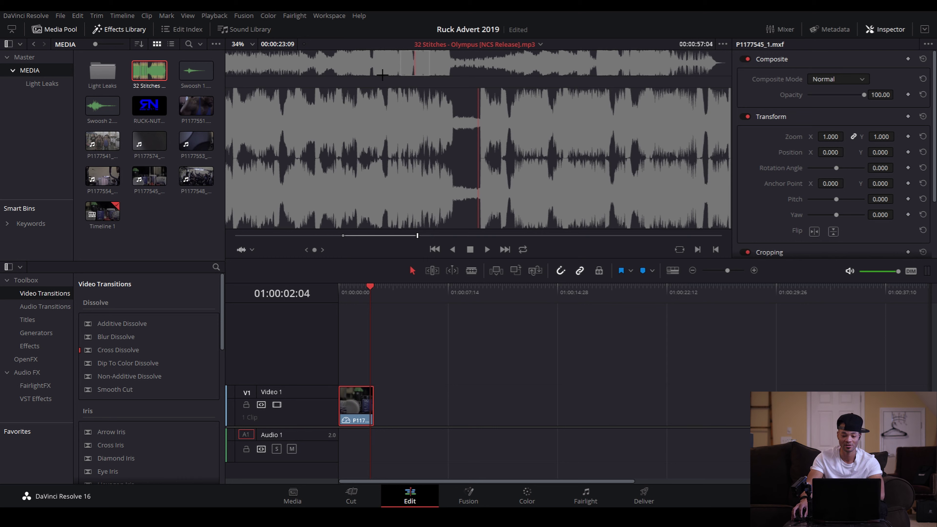
{"action": "left_click_drag", "start_coordinate": [149, 72], "coordinate": [354, 433]}
{"action": "left_click_drag", "start_coordinate": [347, 295], "coordinate": [342, 297]}
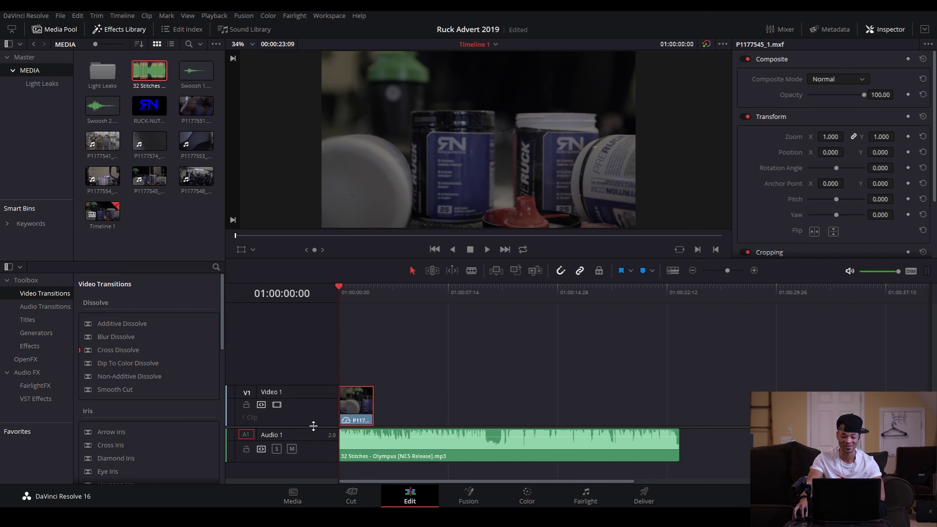
{"action": "left_click_drag", "start_coordinate": [314, 426], "coordinate": [314, 412]}
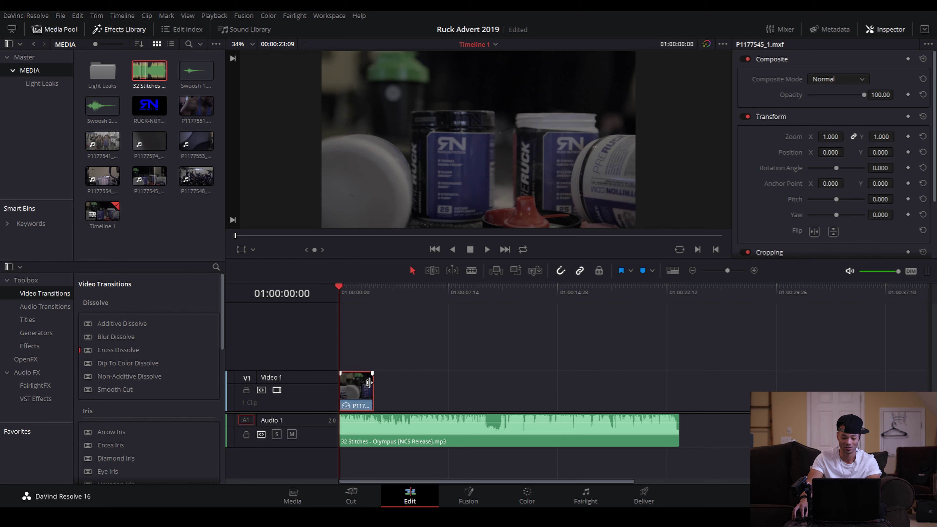
{"action": "key", "text": "space"}
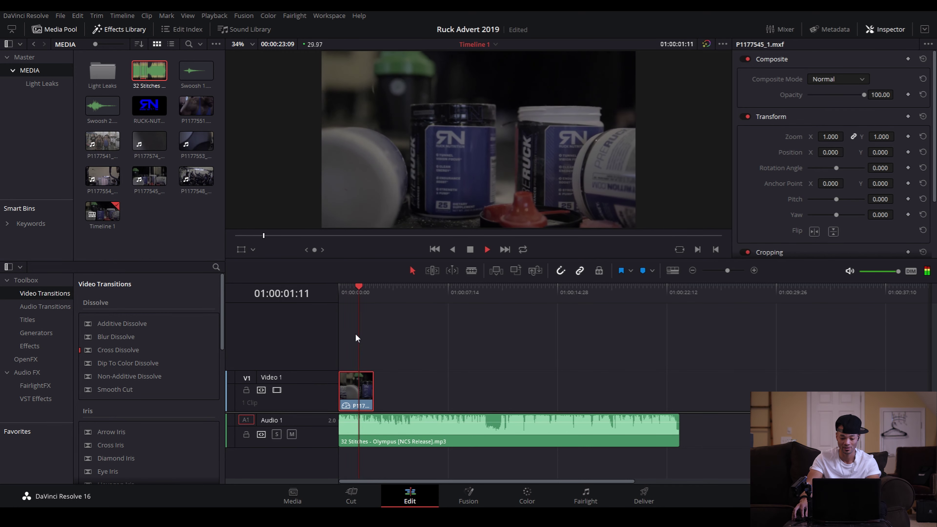
{"action": "left_click", "coordinate": [341, 293]}
{"action": "key", "text": "Right"}
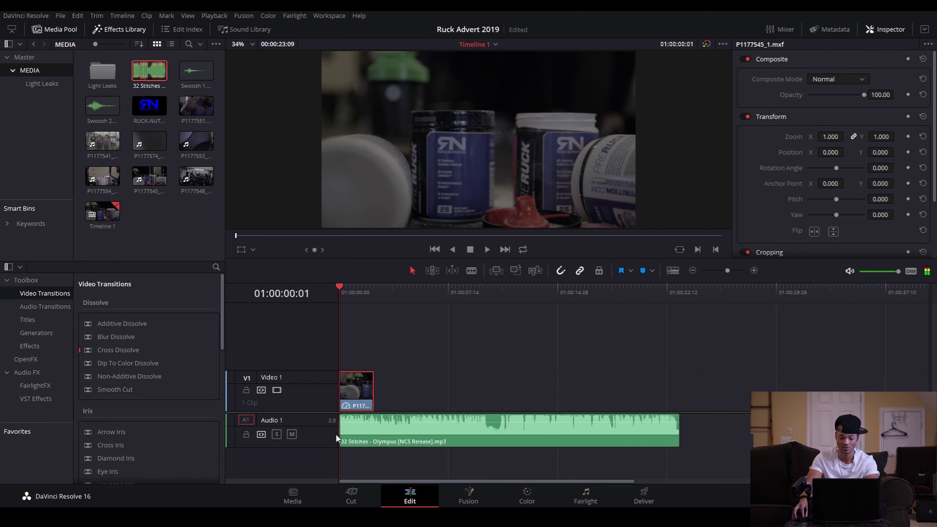
{"action": "left_click", "coordinate": [344, 431]}
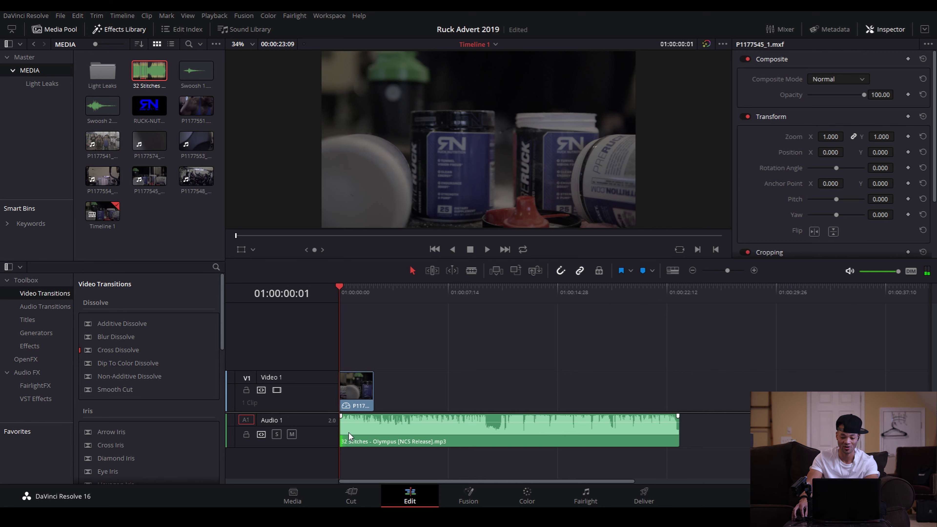
{"action": "left_click", "coordinate": [754, 271]}
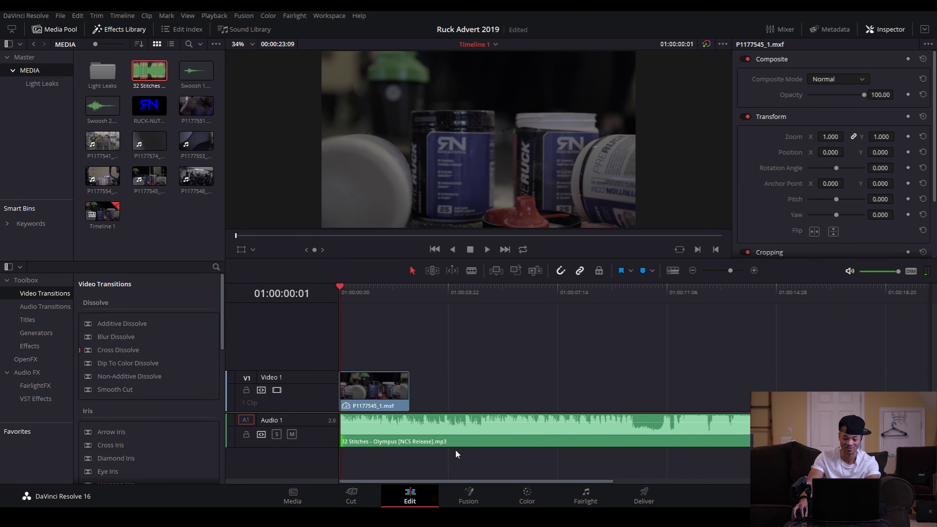
{"action": "left_click", "coordinate": [413, 436]}
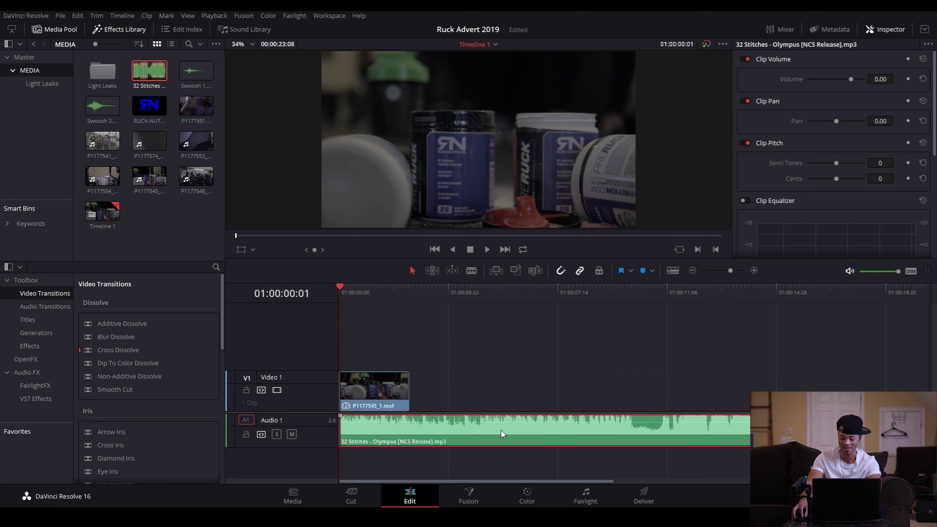
{"action": "left_click", "coordinate": [694, 270]}
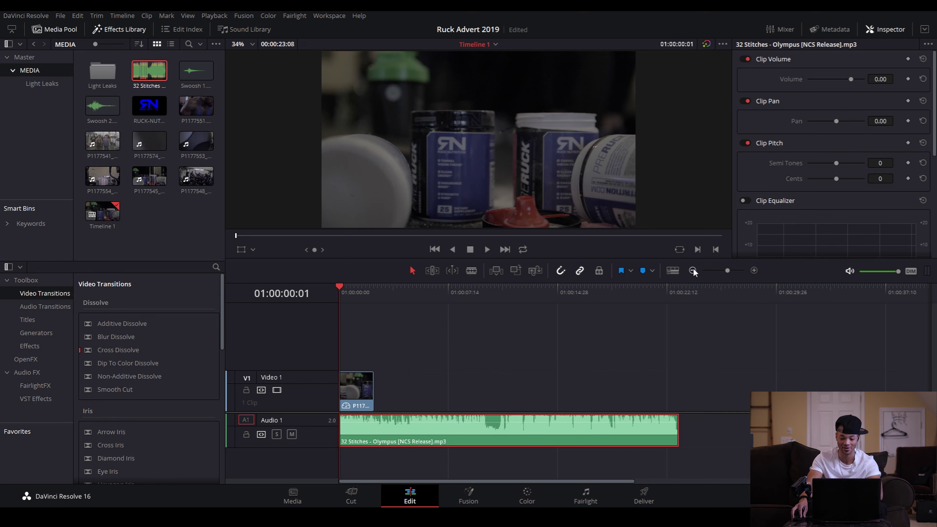
{"action": "left_click_drag", "start_coordinate": [345, 293], "coordinate": [329, 293]}
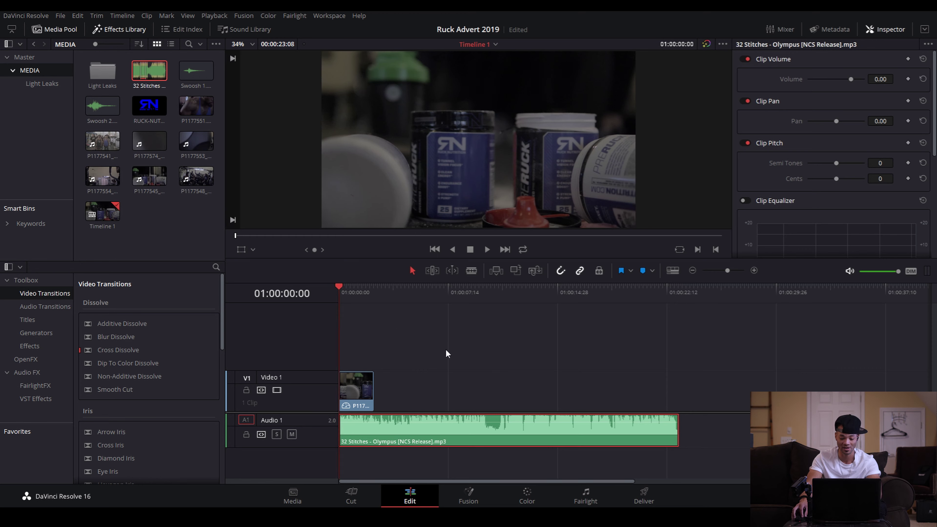
Play the timeline and step the playhead to 01:00:01:17
{"action": "key", "text": "space"}
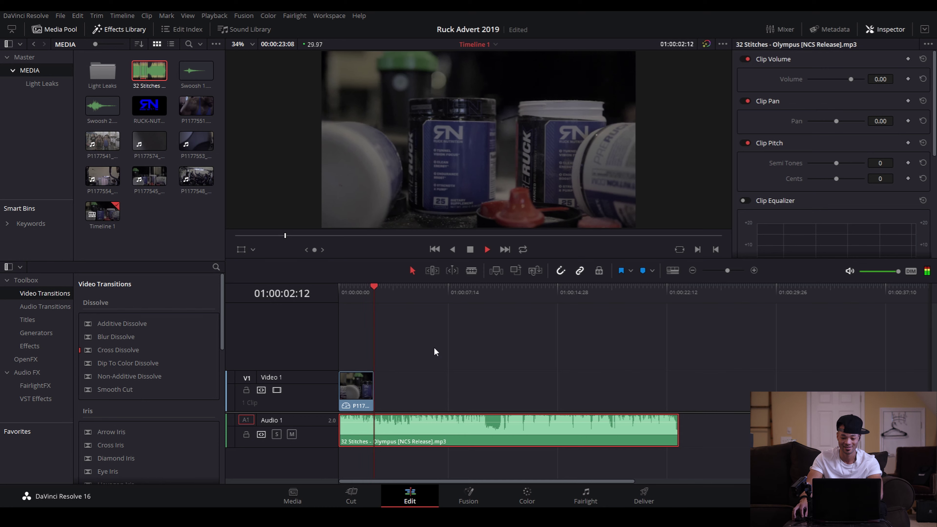
{"action": "key", "text": "space"}
{"action": "left_click", "coordinate": [339, 289]}
{"action": "key", "text": "space"}
{"action": "key", "text": "space"}
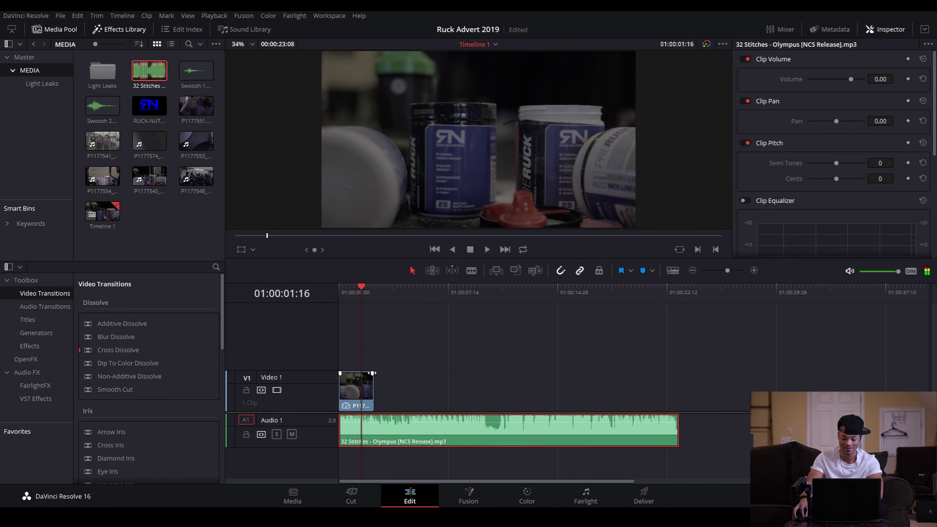
{"action": "key", "text": "Left"}
{"action": "key", "text": "Right"}
{"action": "key", "text": "Right"}
{"action": "key", "text": "Right"}
{"action": "key", "text": "Right"}
Trim the Video 1 clip's end back to the playhead and replay the edit
{"action": "left_click_drag", "start_coordinate": [373, 390], "coordinate": [363, 390]}
{"action": "key", "text": "Home"}
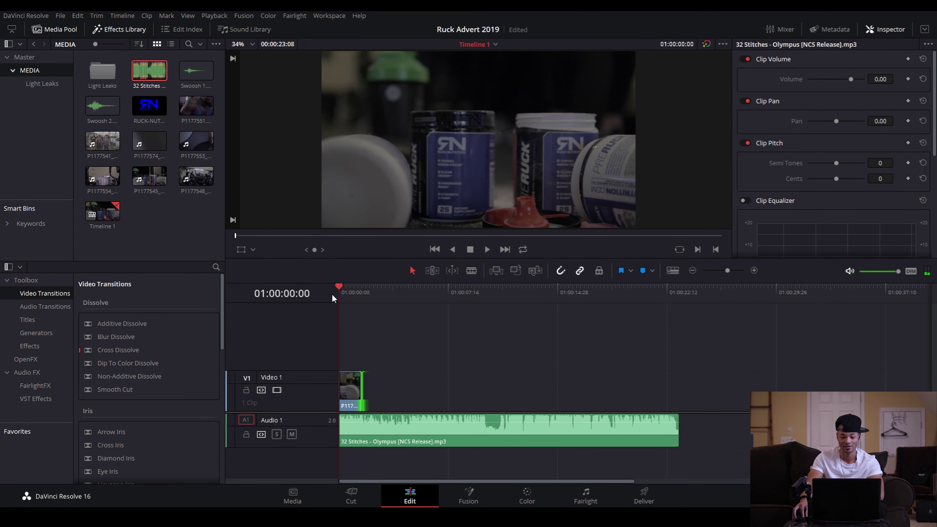
{"action": "left_click", "coordinate": [383, 318]}
{"action": "key", "text": "space"}
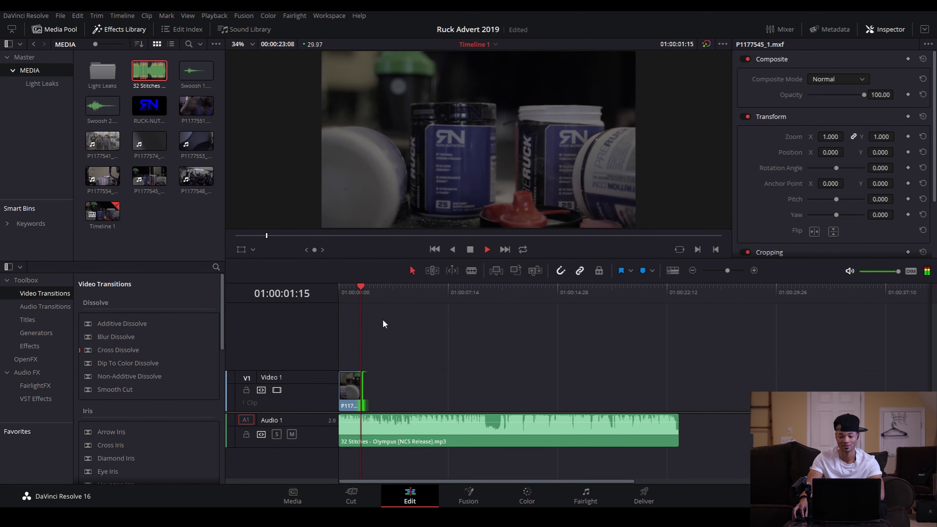
{"action": "key", "text": "space"}
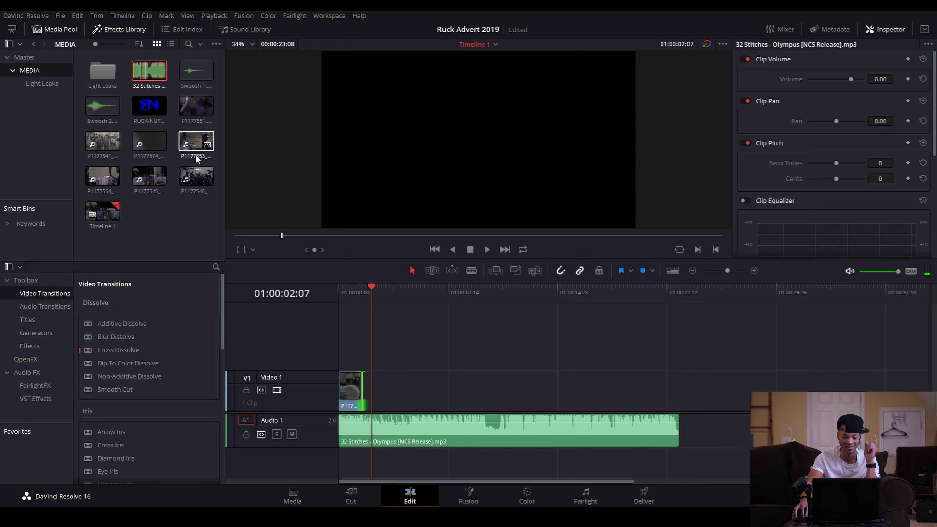
Load P1177548_1.mxf into the source viewer and scrub to the gym footage
{"action": "double_click", "coordinate": [149, 144]}
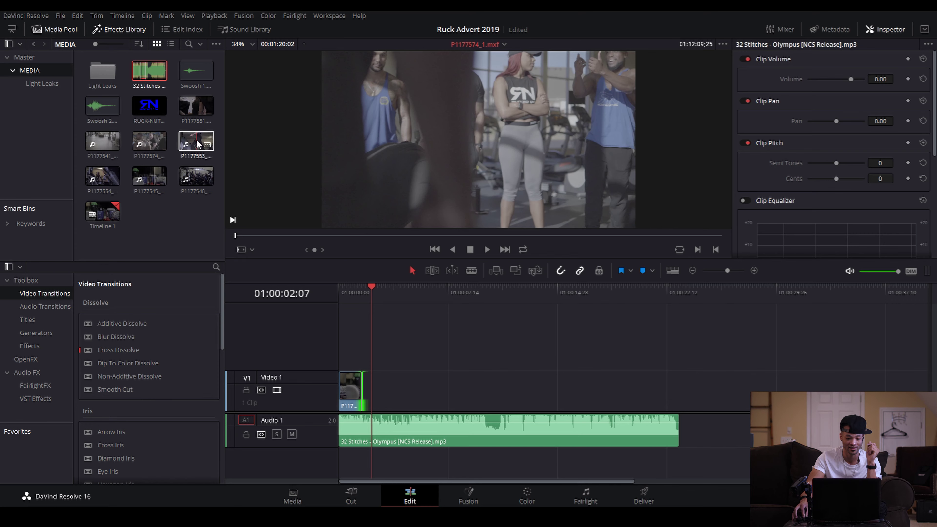
{"action": "double_click", "coordinate": [196, 177]}
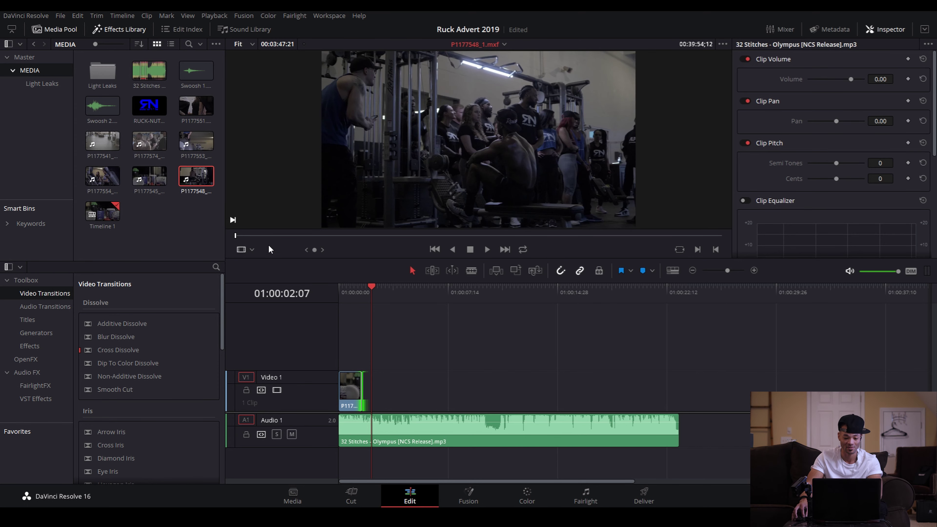
{"action": "left_click_drag", "start_coordinate": [292, 236], "coordinate": [478, 258]}
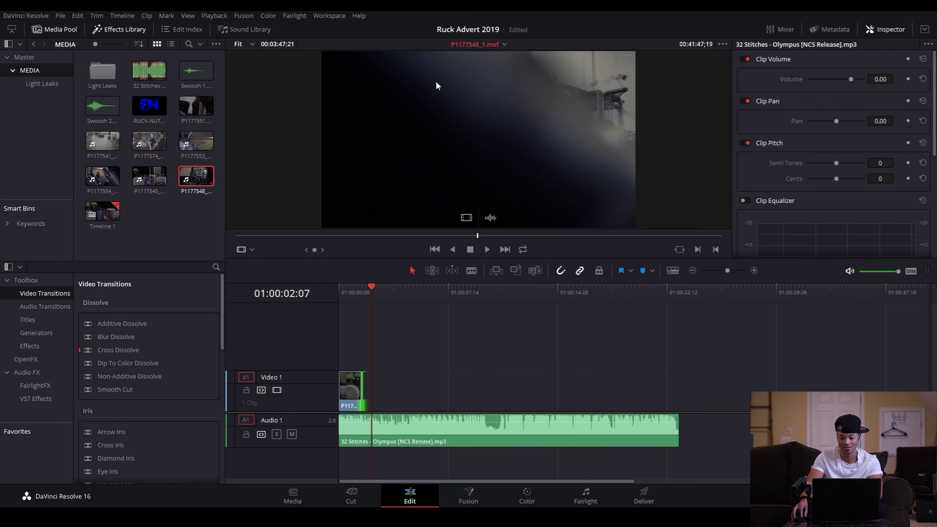
{"action": "left_click_drag", "start_coordinate": [477, 237], "coordinate": [475, 238]}
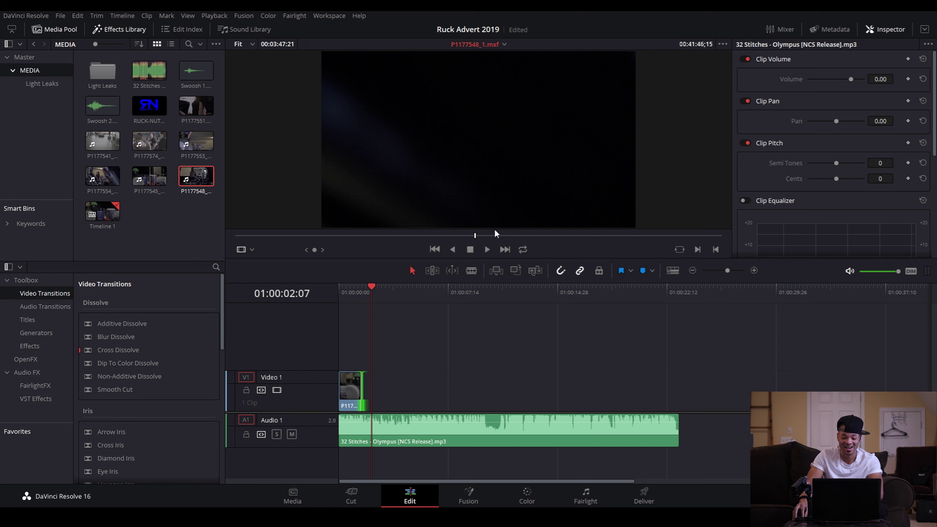
{"action": "left_click_drag", "start_coordinate": [475, 235], "coordinate": [477, 235]}
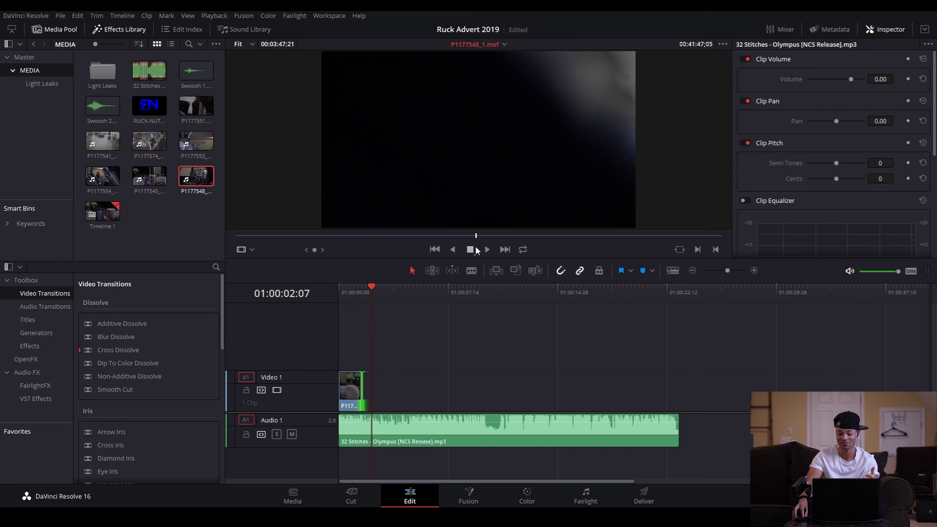
{"action": "mouse_move", "coordinate": [477, 235]}
{"action": "left_mouse_down"}
{"action": "mouse_move", "coordinate": [468, 236]}
{"action": "mouse_move", "coordinate": [476, 236]}
{"action": "left_mouse_up"}
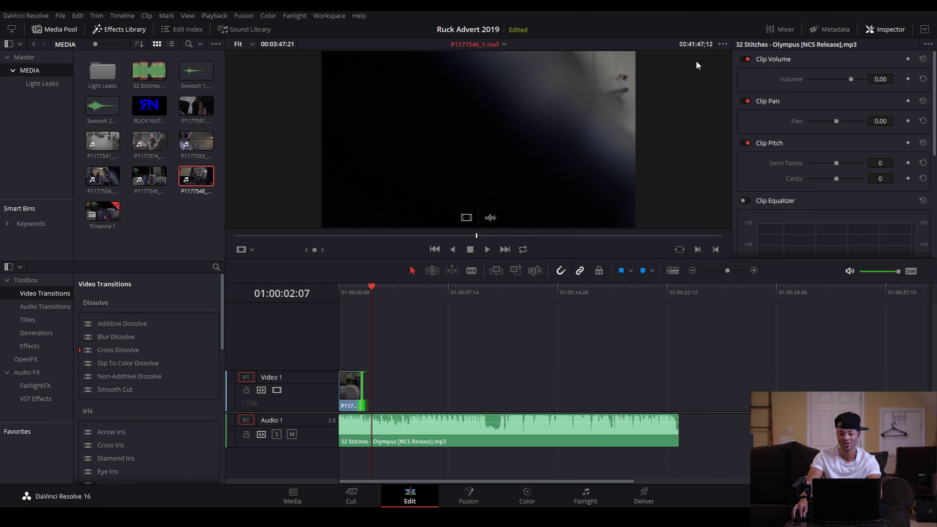
{"action": "mouse_move", "coordinate": [478, 237]}
{"action": "left_mouse_down"}
{"action": "mouse_move", "coordinate": [488, 234]}
{"action": "mouse_move", "coordinate": [476, 236]}
{"action": "left_mouse_up"}
Mark the shot's in point and play through to where it should end
{"action": "key", "text": "i"}
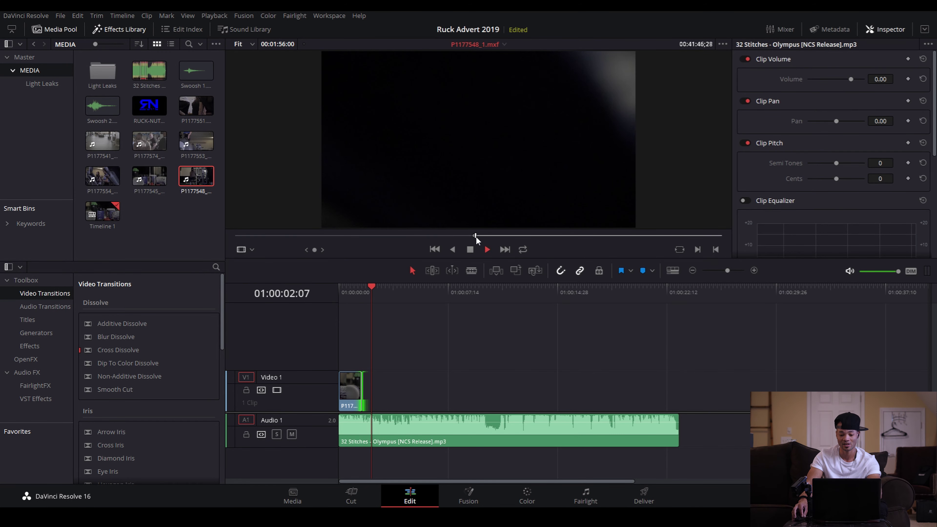
{"action": "key", "text": "space"}
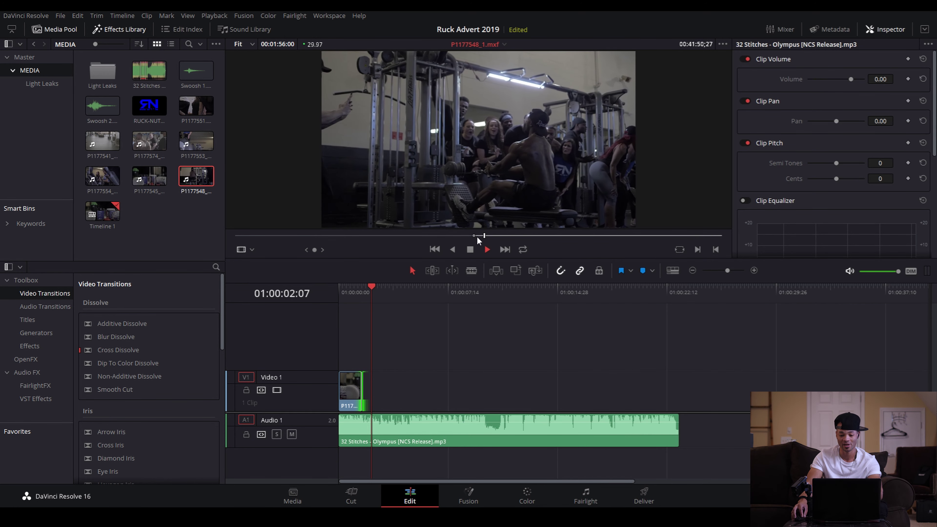
{"action": "key", "text": "space"}
Mark the out point and add the shot's video to a new Video 2 track
{"action": "key", "text": "o"}
{"action": "mouse_move", "coordinate": [468, 214]}
{"action": "left_click_drag", "start_coordinate": [466, 218], "coordinate": [365, 355]}
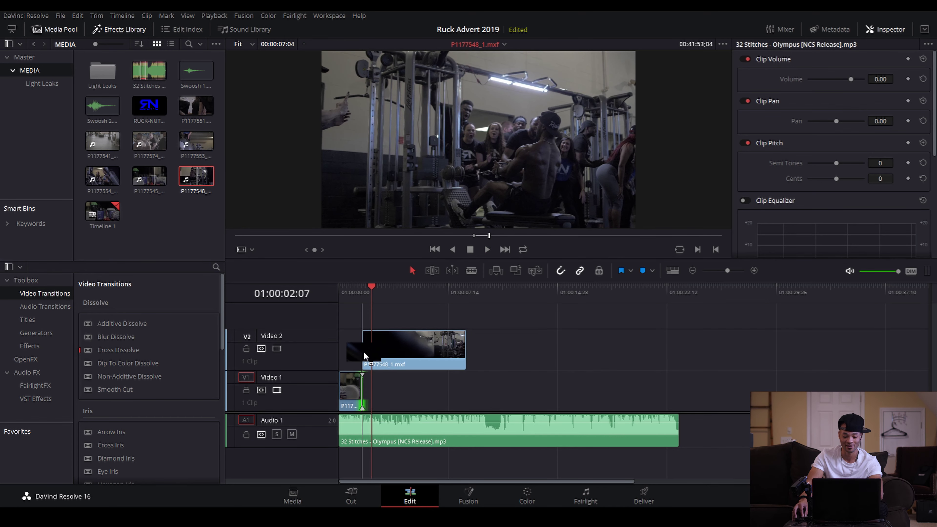
Zoom the timeline in and select the P1177548_1.mxf clip on Video 2
{"action": "left_click_drag", "start_coordinate": [370, 289], "coordinate": [350, 290]}
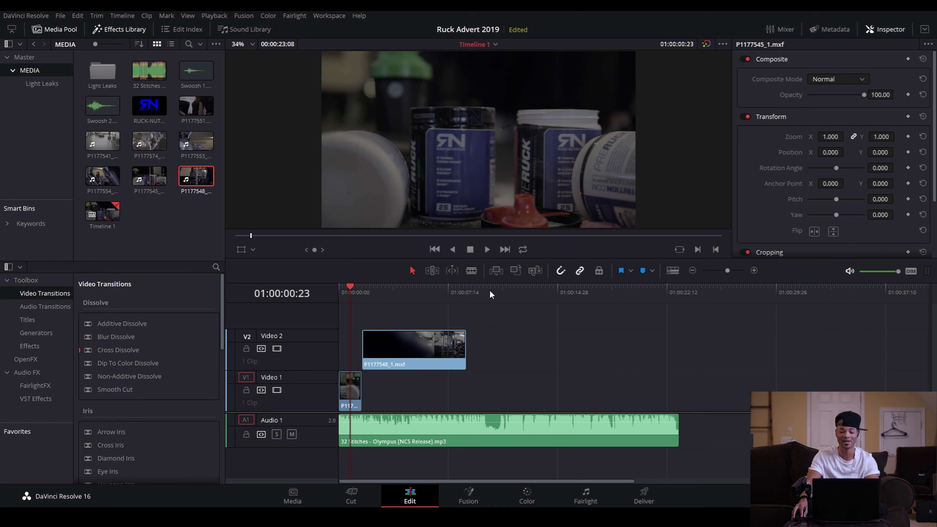
{"action": "left_click", "coordinate": [754, 270]}
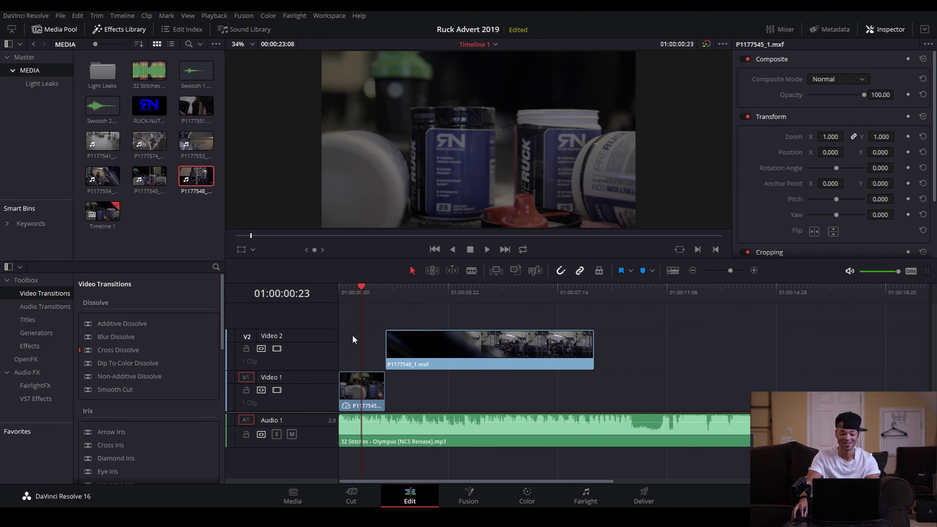
{"action": "key", "text": "Down"}
{"action": "left_click", "coordinate": [423, 363]}
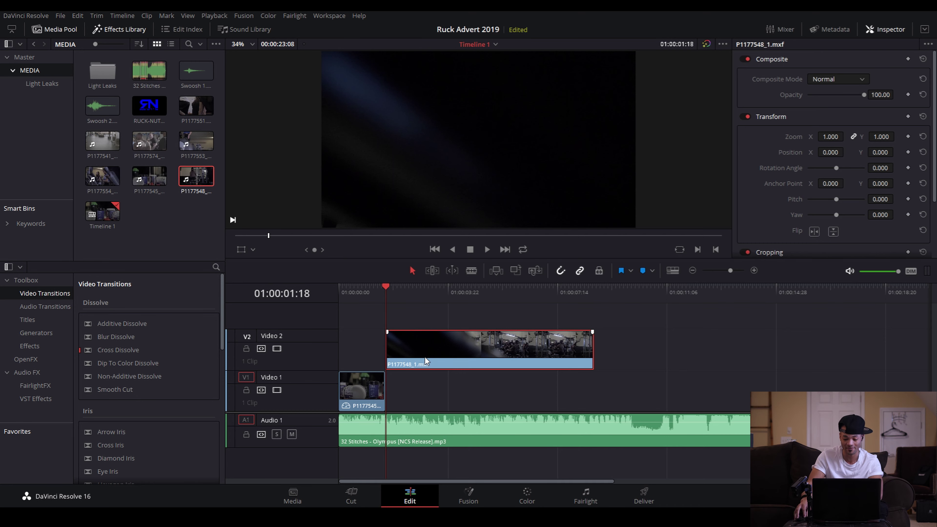
Enable Retime Controls and the Retime Frame curve on the Video 2 gym clip
{"action": "right_click", "coordinate": [425, 361]}
{"action": "left_click", "coordinate": [457, 228]}
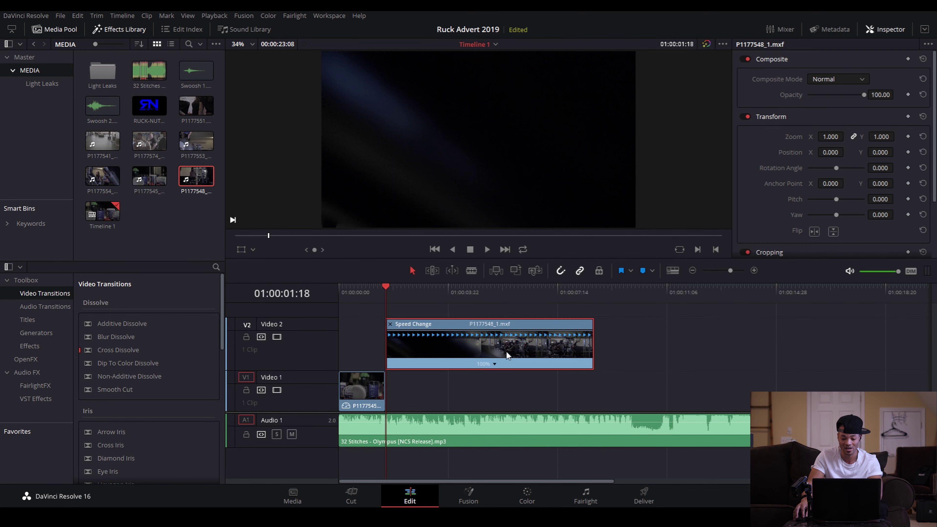
{"action": "right_click", "coordinate": [507, 354]}
{"action": "left_click", "coordinate": [538, 227]}
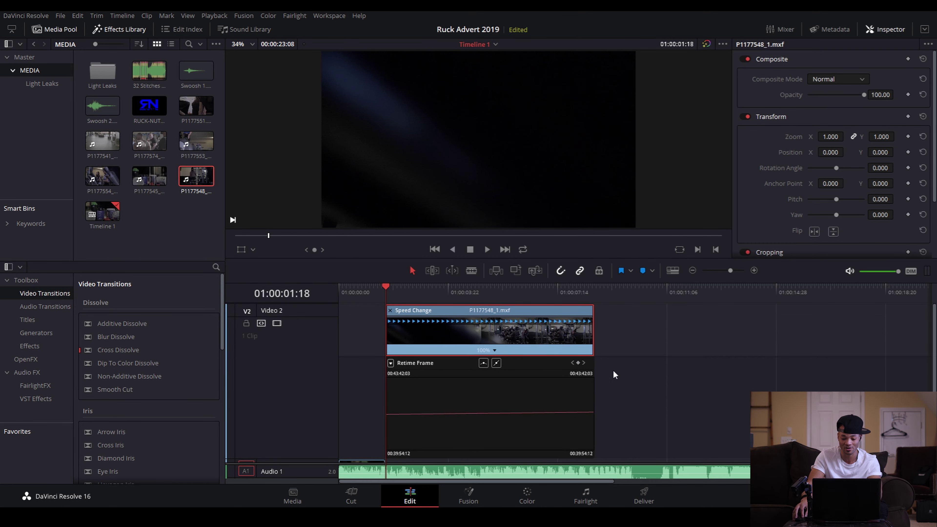
Enlarge Audio 1, mute its music, and move the playhead into the gym footage
{"action": "left_click_drag", "start_coordinate": [386, 292], "coordinate": [402, 295]}
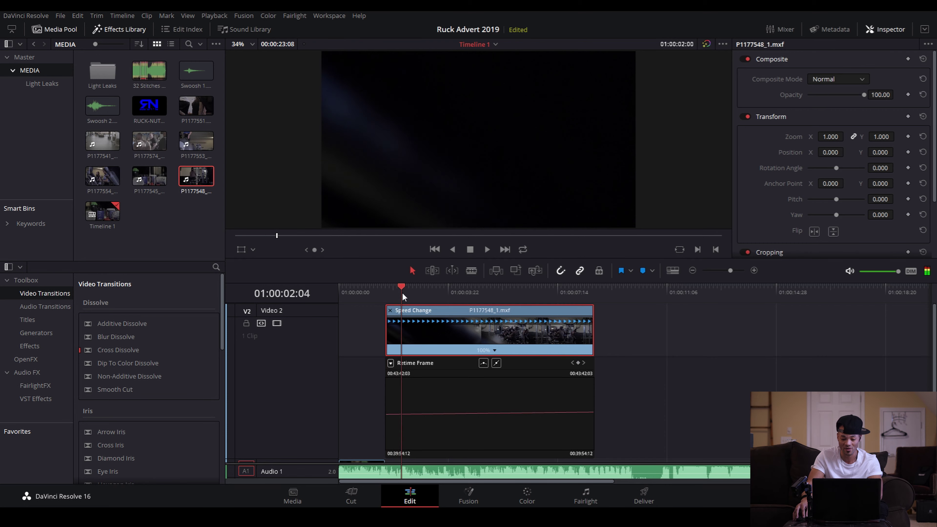
{"action": "scroll", "coordinate": [401, 402], "scroll_direction": "down", "scroll_amount": 2}
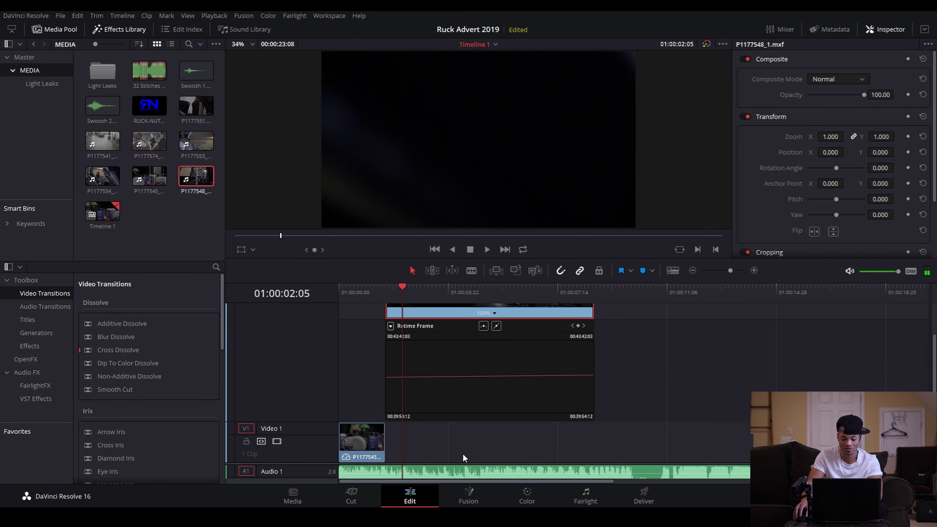
{"action": "left_click_drag", "start_coordinate": [308, 465], "coordinate": [316, 429]}
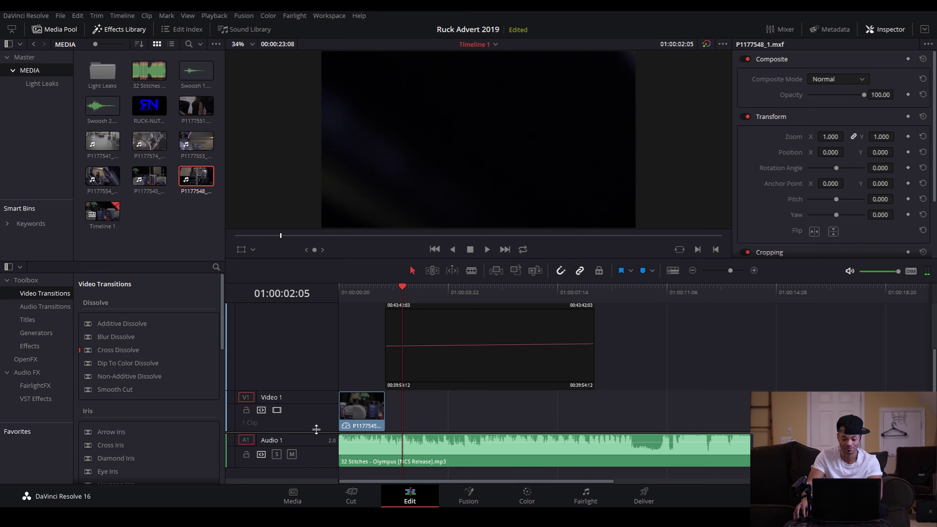
{"action": "left_click", "coordinate": [292, 455]}
{"action": "left_click_drag", "start_coordinate": [403, 287], "coordinate": [480, 316]}
{"action": "key", "text": "ctrl+r"}
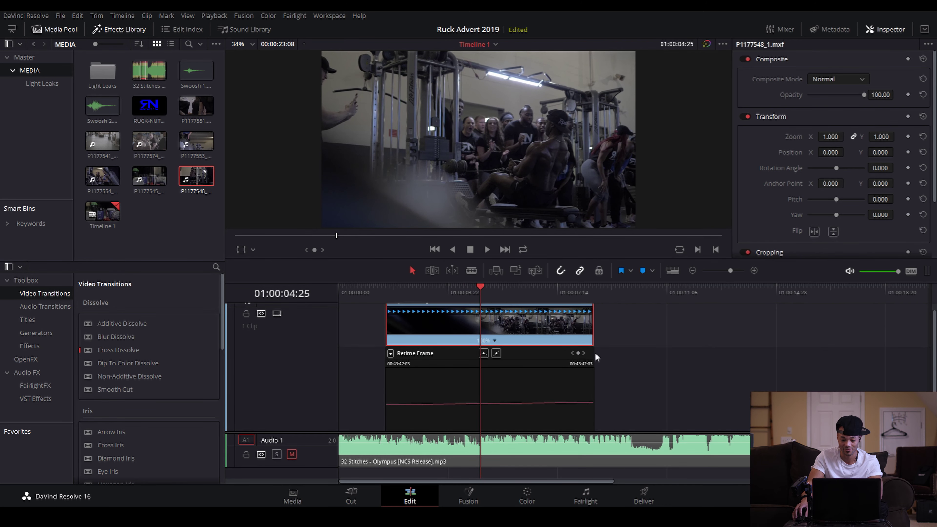
Add a speed point at the playhead and set the first section to 800%
{"action": "left_click", "coordinate": [578, 353]}
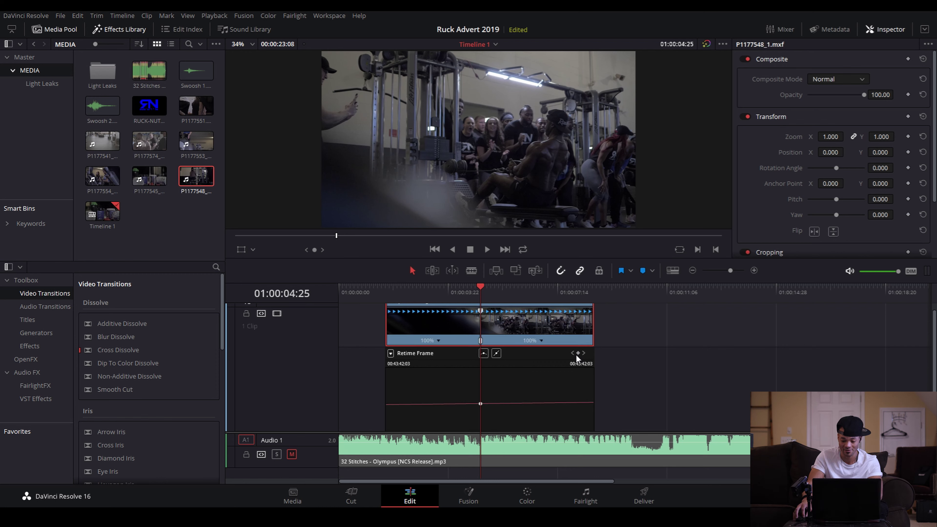
{"action": "left_click", "coordinate": [439, 340]}
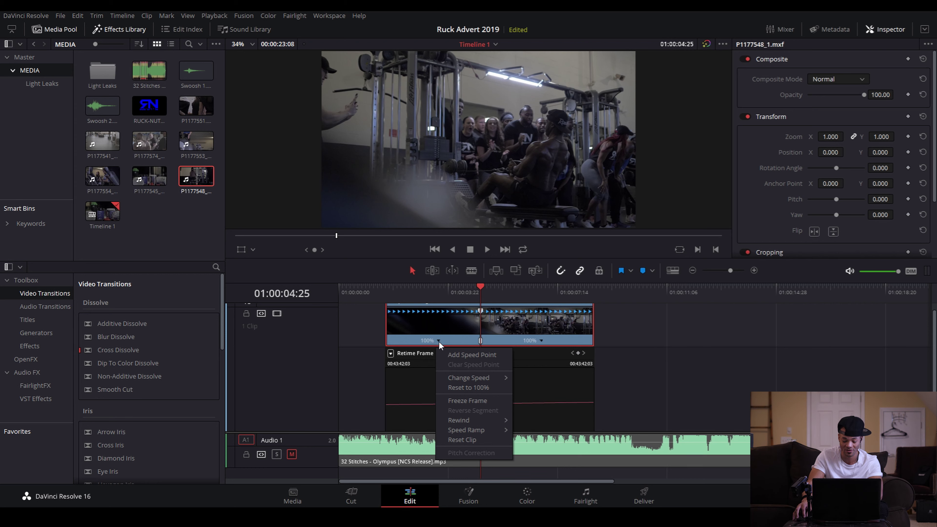
{"action": "mouse_move", "coordinate": [492, 377]}
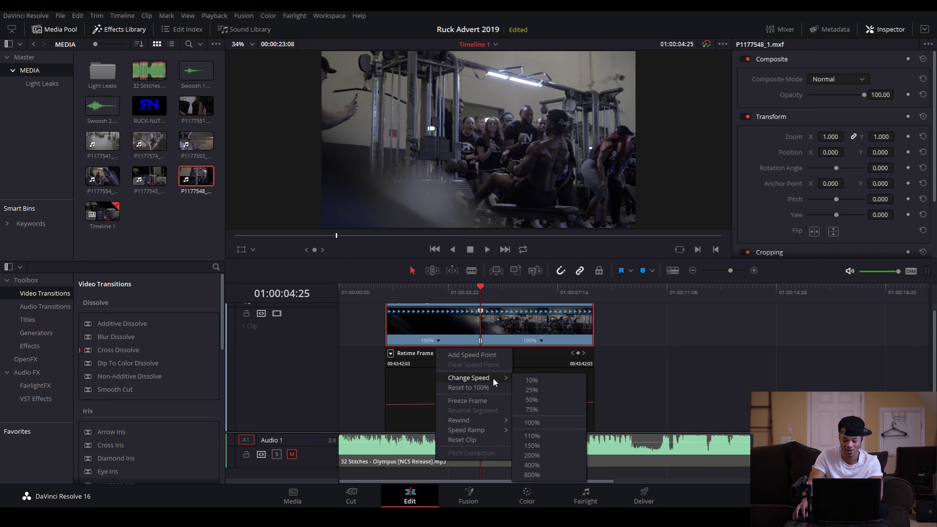
{"action": "left_click", "coordinate": [550, 473]}
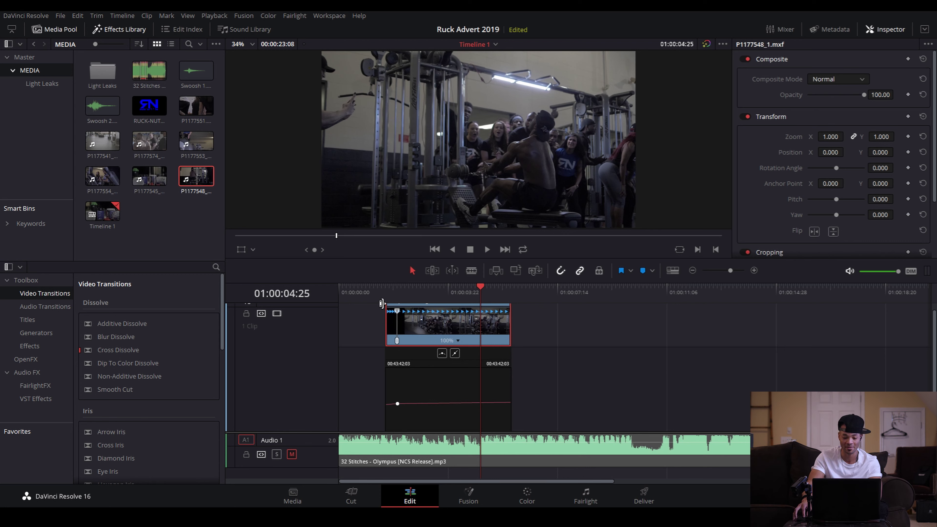
Replay the sped-up section, zoom the timeline in, and select the speed keyframe
{"action": "left_click", "coordinate": [387, 294]}
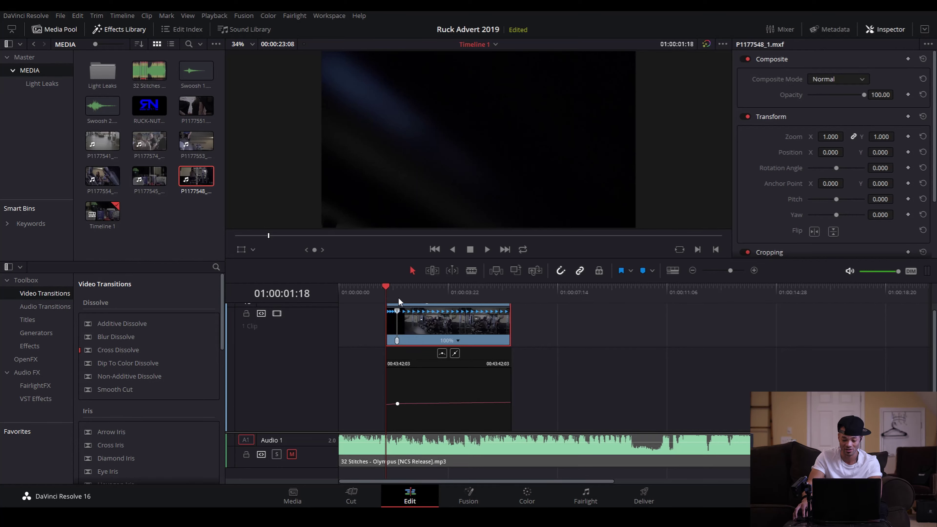
{"action": "key", "text": "space"}
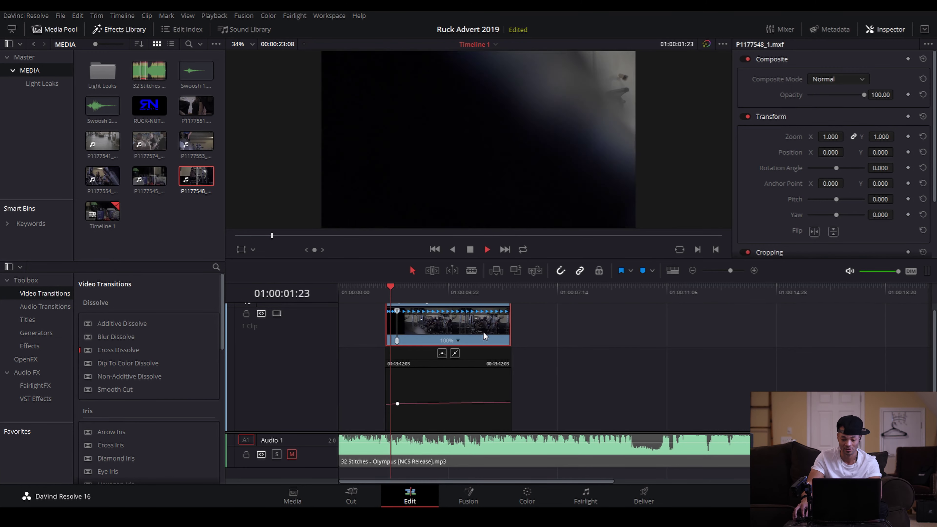
{"action": "left_click", "coordinate": [387, 289]}
{"action": "key", "text": "space"}
{"action": "left_click", "coordinate": [388, 289]}
{"action": "key", "text": "space"}
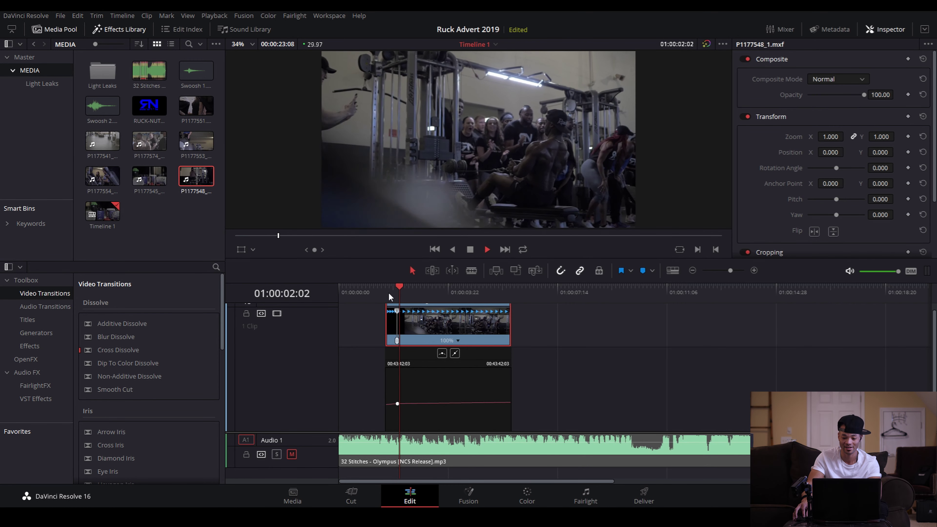
{"action": "left_click", "coordinate": [388, 292]}
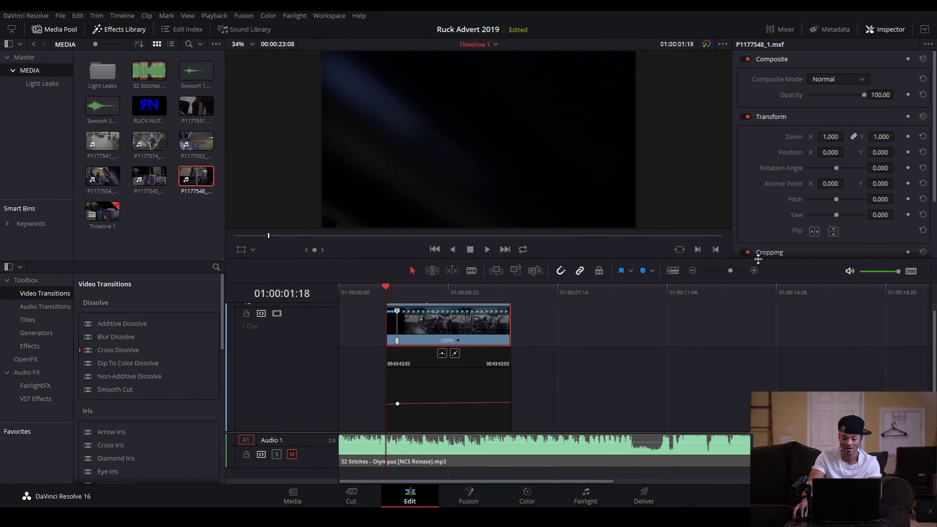
{"action": "left_click", "coordinate": [754, 270]}
{"action": "left_click", "coordinate": [754, 271]}
{"action": "left_click", "coordinate": [573, 404]}
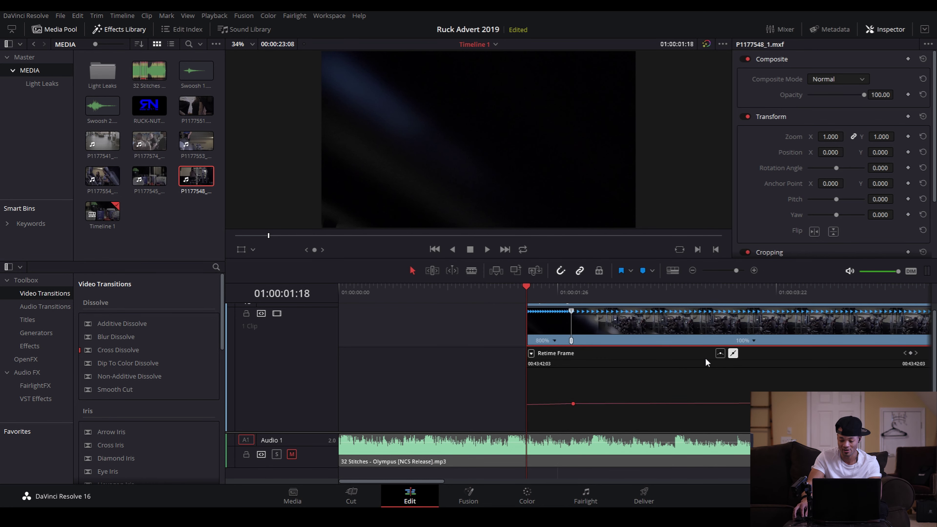
Make the 800%-to-100% speed change ease in and shift the ramp's curve handle left
{"action": "mouse_move", "coordinate": [571, 403]}
{"action": "left_click", "coordinate": [721, 353]}
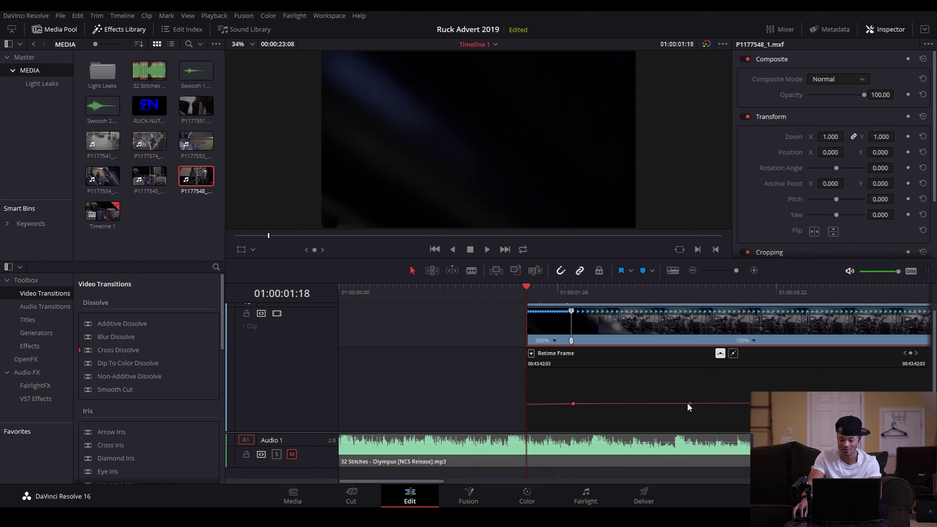
{"action": "key", "text": "space"}
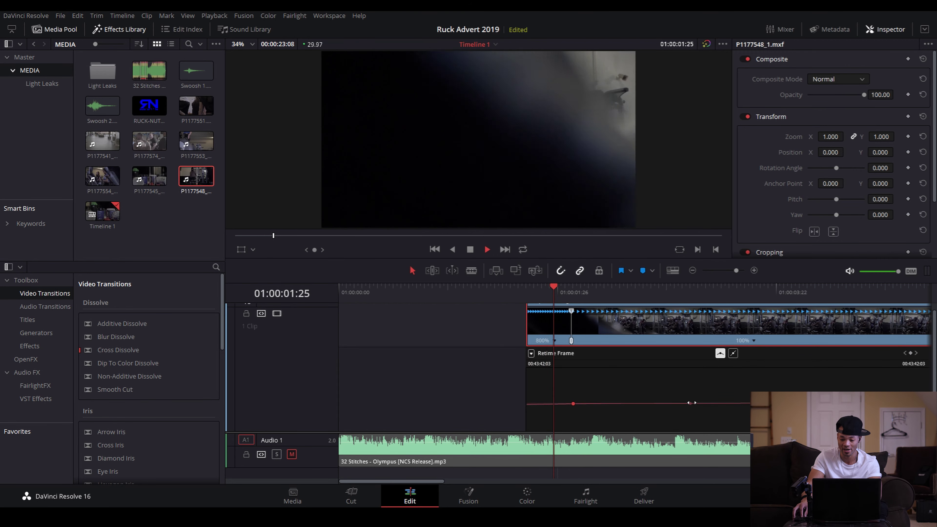
{"action": "left_click", "coordinate": [539, 290]}
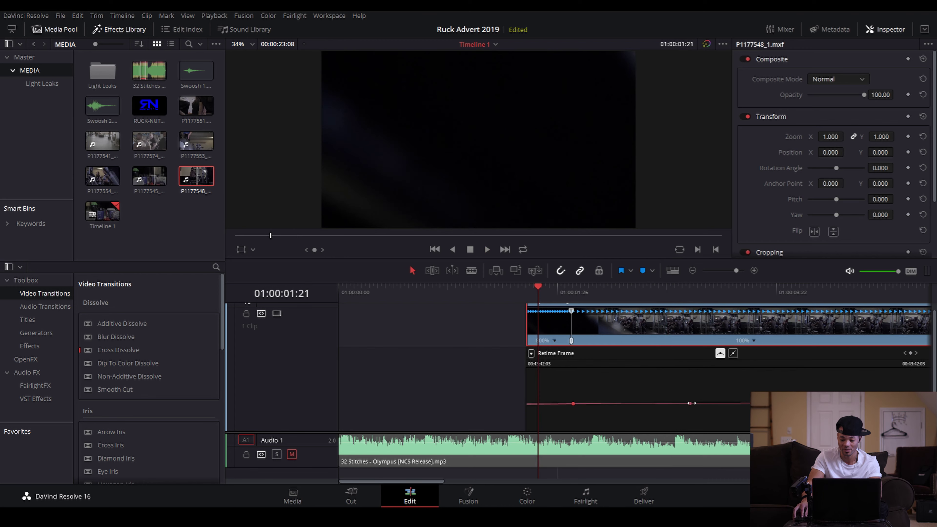
{"action": "left_click_drag", "start_coordinate": [689, 403], "coordinate": [630, 405]}
{"action": "left_click", "coordinate": [523, 289]}
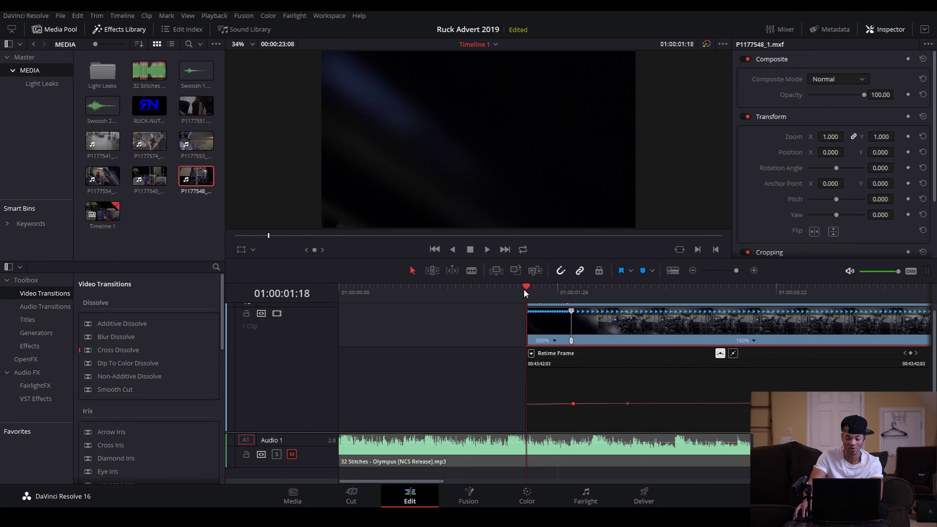
{"action": "key", "text": "space"}
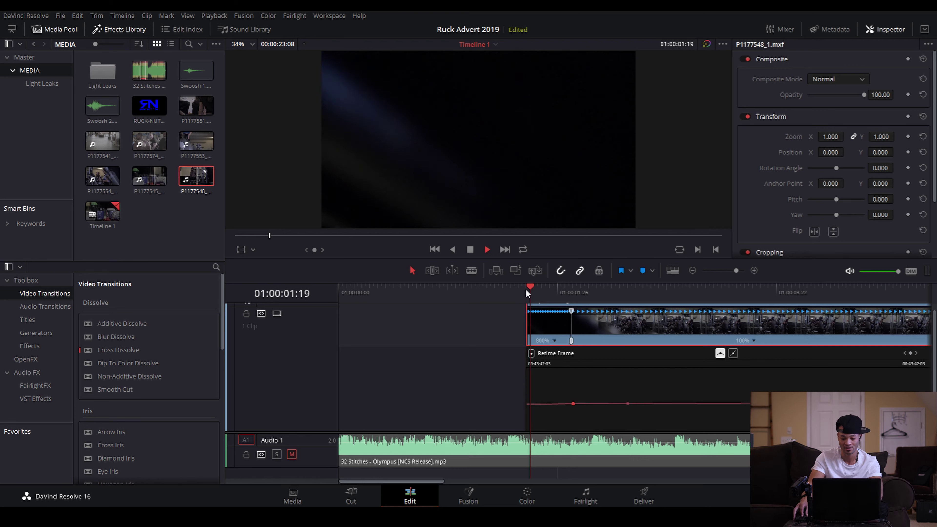
{"action": "left_click", "coordinate": [526, 288]}
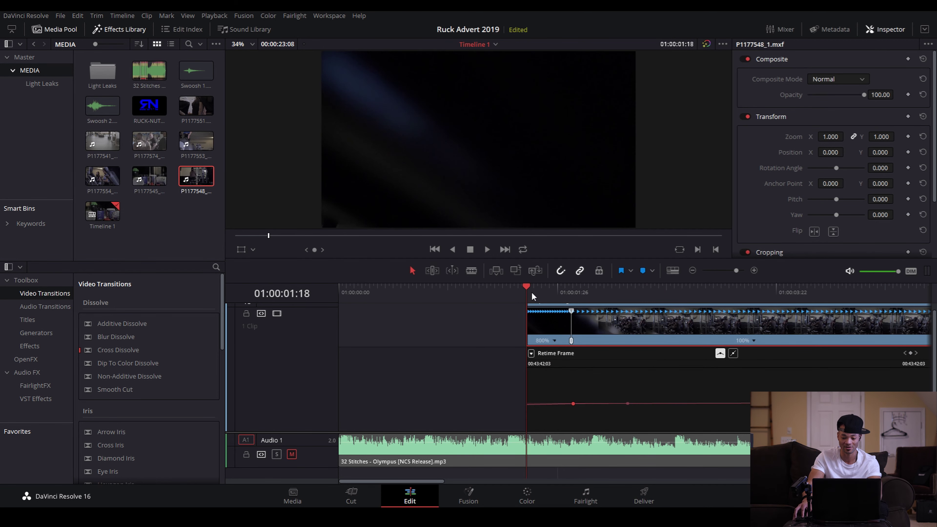
Unmute Audio 1 and play the speed ramp together with the music
{"action": "left_click", "coordinate": [465, 291]}
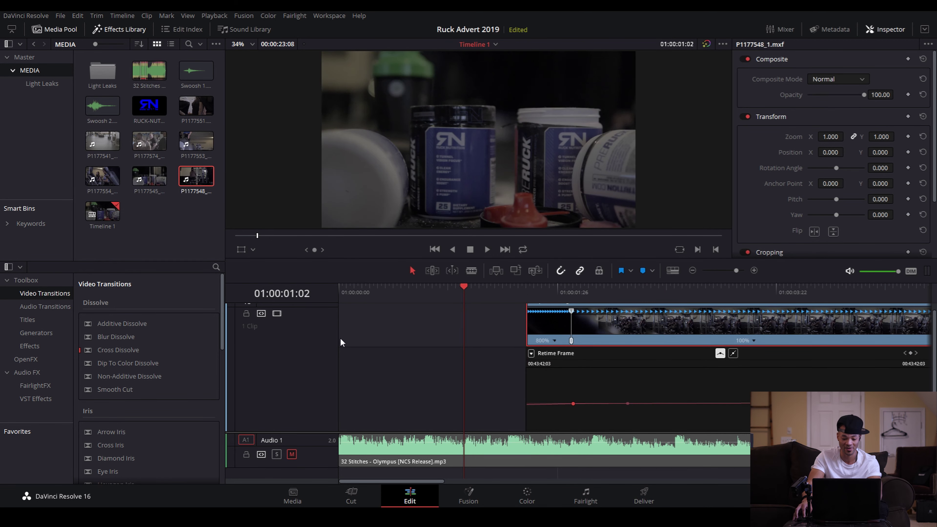
{"action": "left_click", "coordinate": [292, 454]}
{"action": "key", "text": "space"}
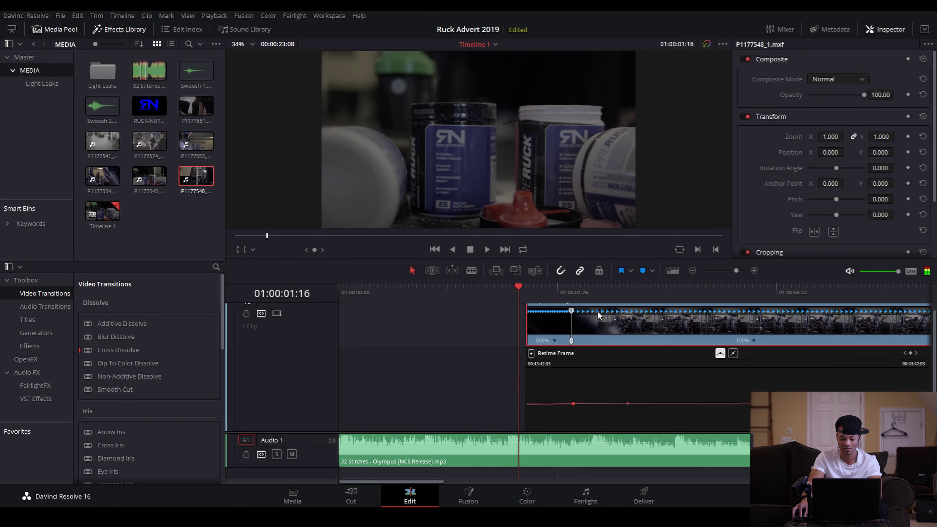
{"action": "key", "text": "space"}
{"action": "key", "text": "Left"}
{"action": "key", "text": "Left"}
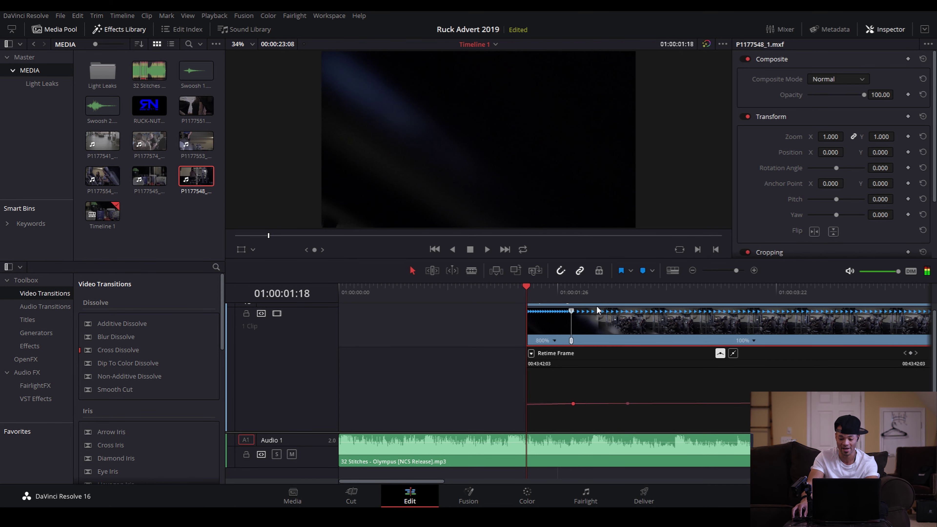
{"action": "key", "text": "Right"}
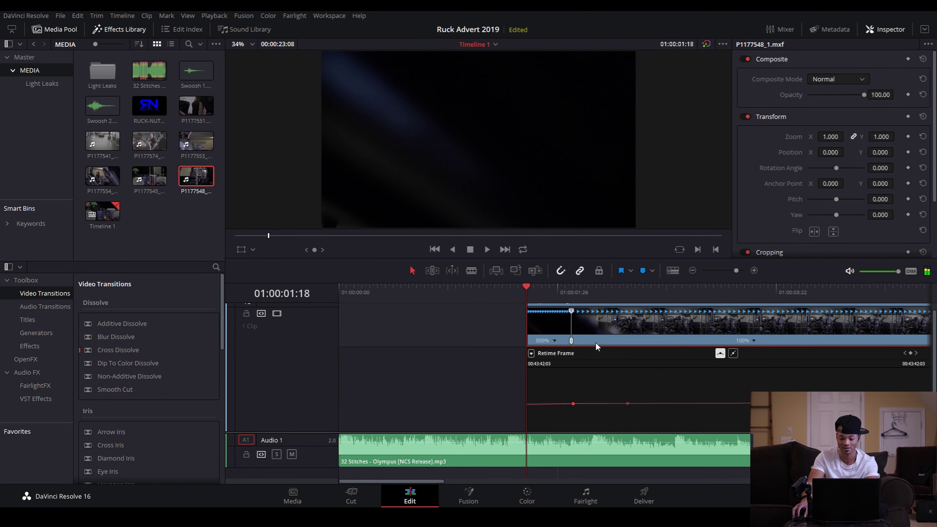
{"action": "scroll", "coordinate": [595, 342], "scroll_direction": "up", "scroll_amount": 1}
Slide the gym clip 9 frames, then 3 more frames earlier, replaying from the start
{"action": "left_click_drag", "start_coordinate": [596, 309], "coordinate": [532, 310]}
{"action": "left_click", "coordinate": [485, 291]}
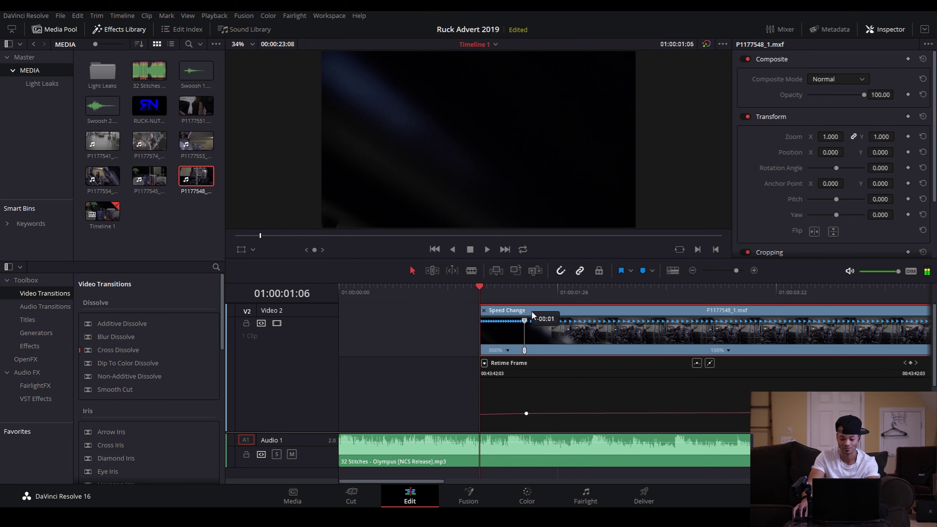
{"action": "left_click", "coordinate": [452, 295]}
{"action": "key", "text": "space"}
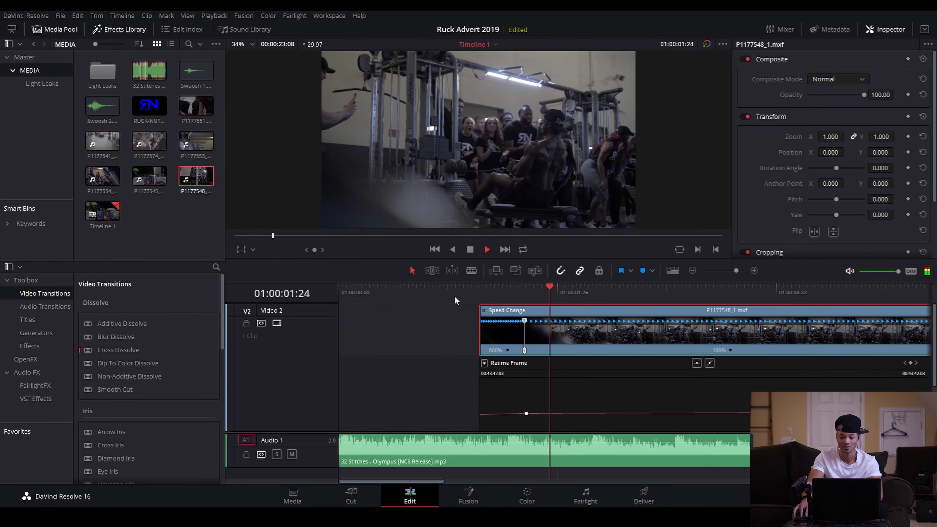
{"action": "left_click", "coordinate": [351, 295]}
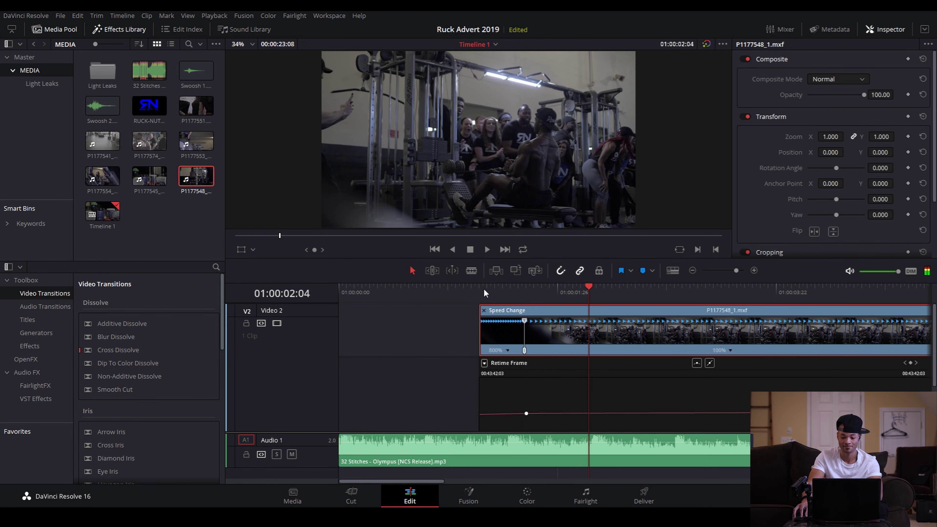
{"action": "left_click", "coordinate": [498, 291]}
{"action": "left_click_drag", "start_coordinate": [500, 293], "coordinate": [502, 317]}
{"action": "key", "text": "Home"}
{"action": "key", "text": "space"}
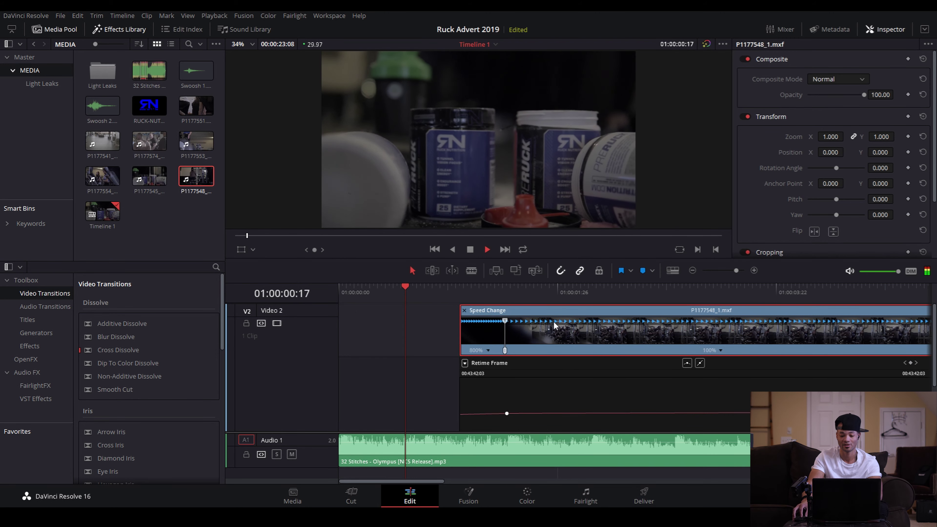
Park the playhead at 01:00:01:01 and switch to the Color page
{"action": "left_click", "coordinate": [460, 295]}
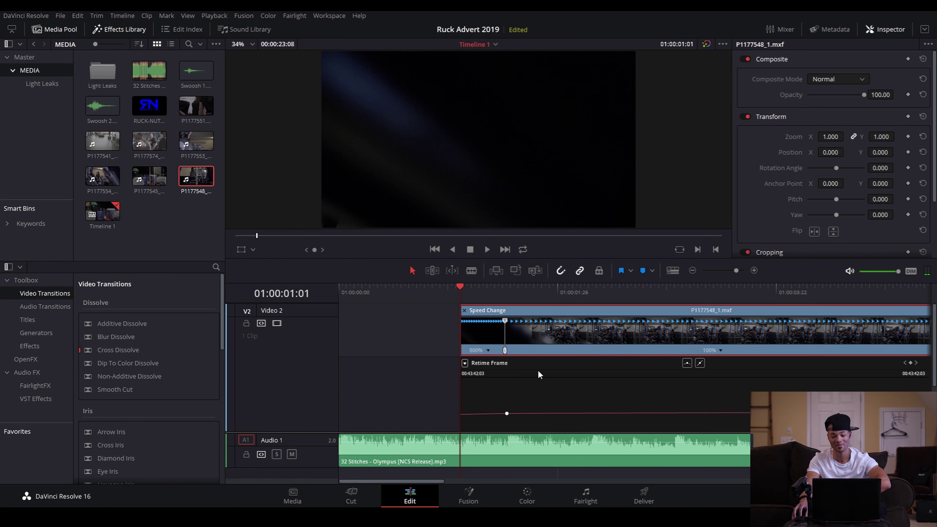
{"action": "scroll", "coordinate": [511, 187], "scroll_direction": "down", "scroll_amount": 1}
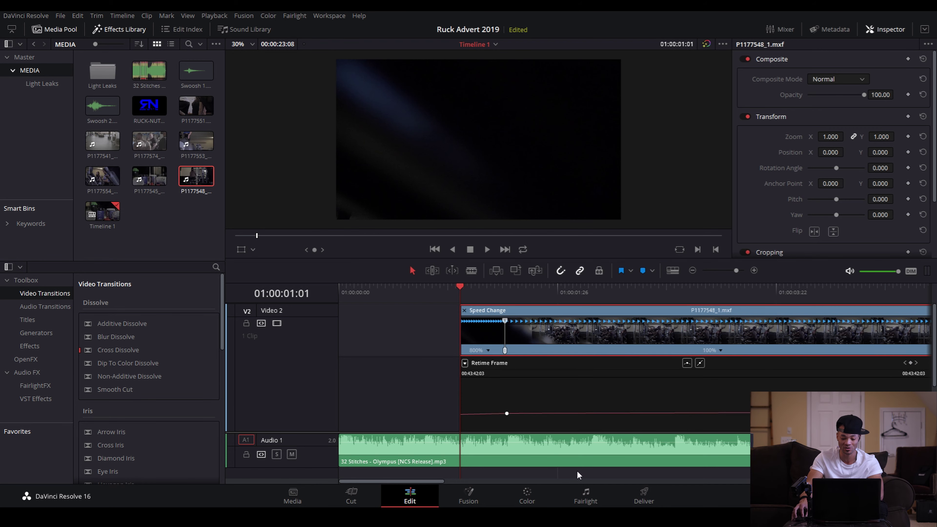
{"action": "left_click", "coordinate": [524, 502]}
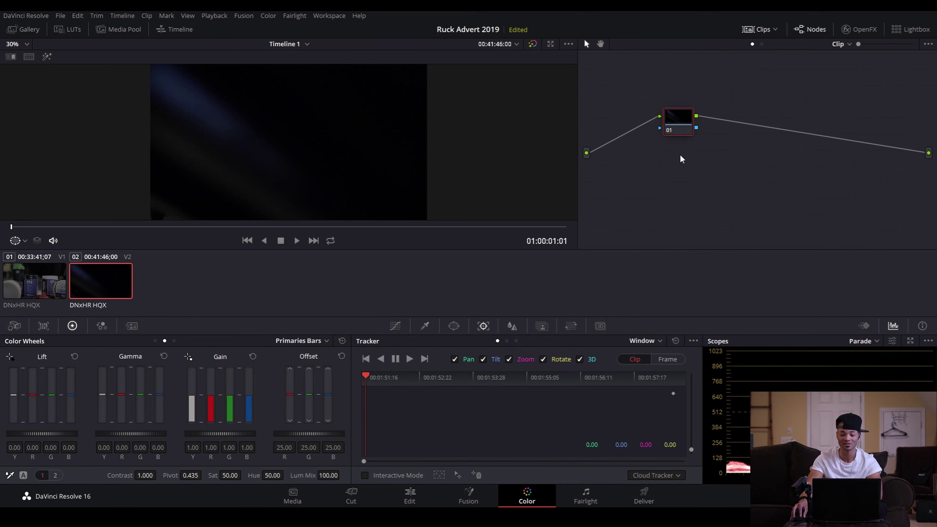
Line node 01 up on the connection line and scrub to a later frame of the clip
{"action": "left_click_drag", "start_coordinate": [673, 132], "coordinate": [649, 166]}
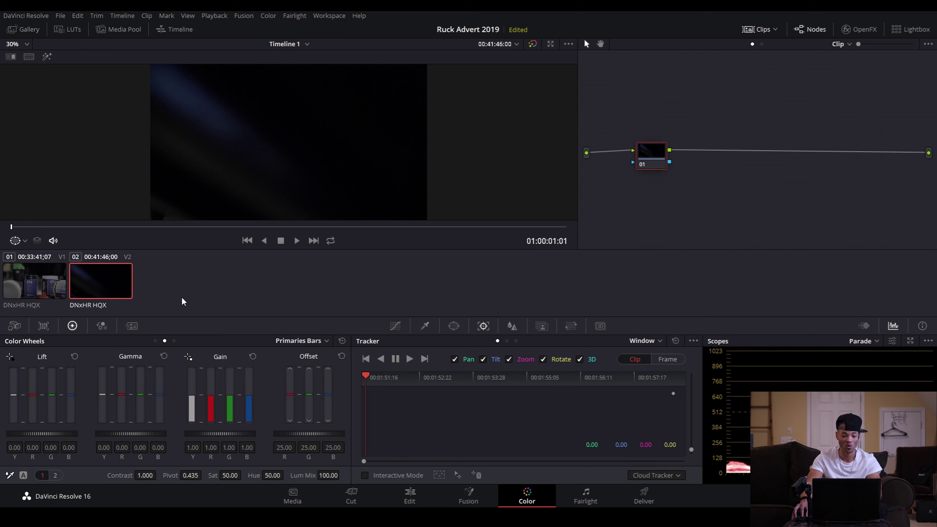
{"action": "left_click_drag", "start_coordinate": [13, 231], "coordinate": [30, 231]}
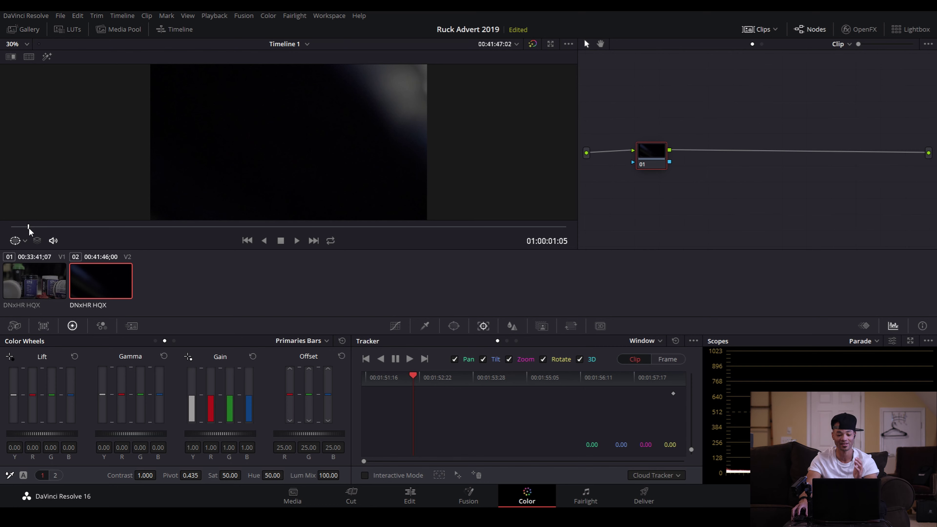
{"action": "left_click_drag", "start_coordinate": [660, 158], "coordinate": [659, 164]}
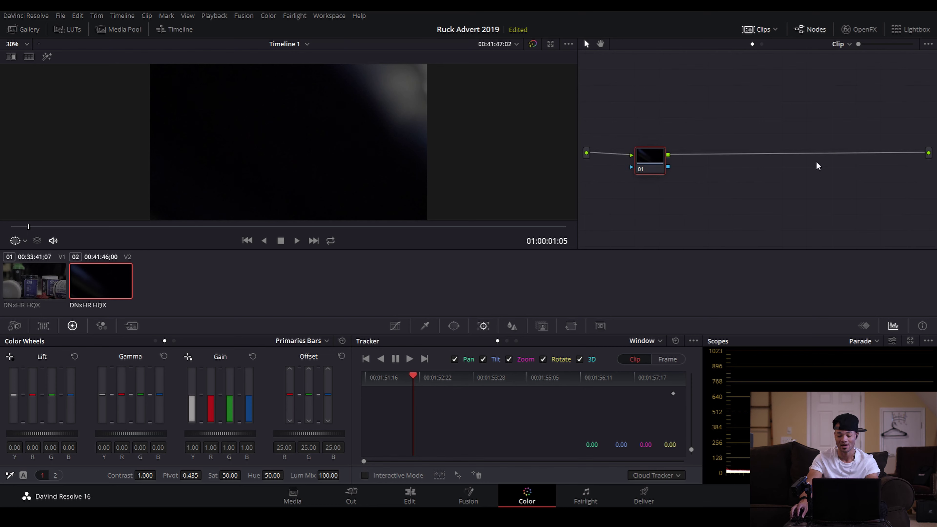
Add an alpha output and a serial node 02 to the right of node 01
{"action": "right_click", "coordinate": [861, 181]}
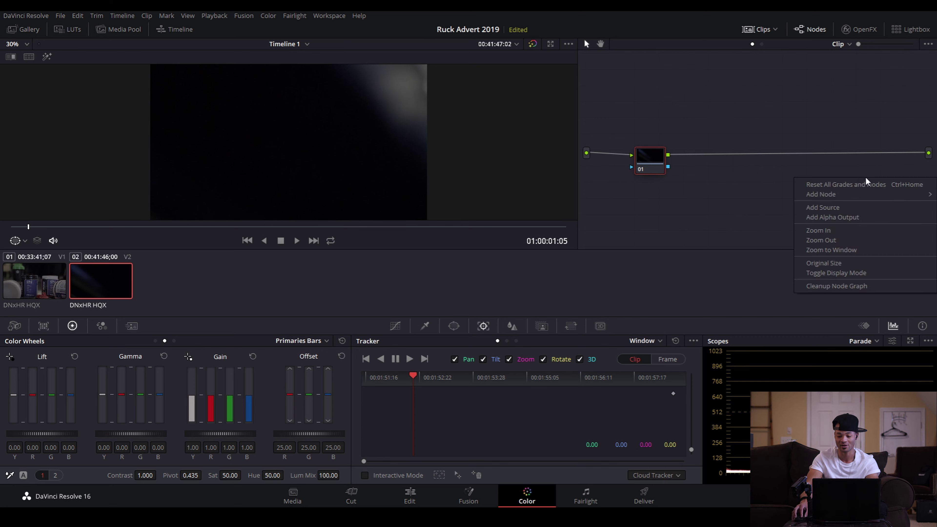
{"action": "left_click", "coordinate": [830, 217]}
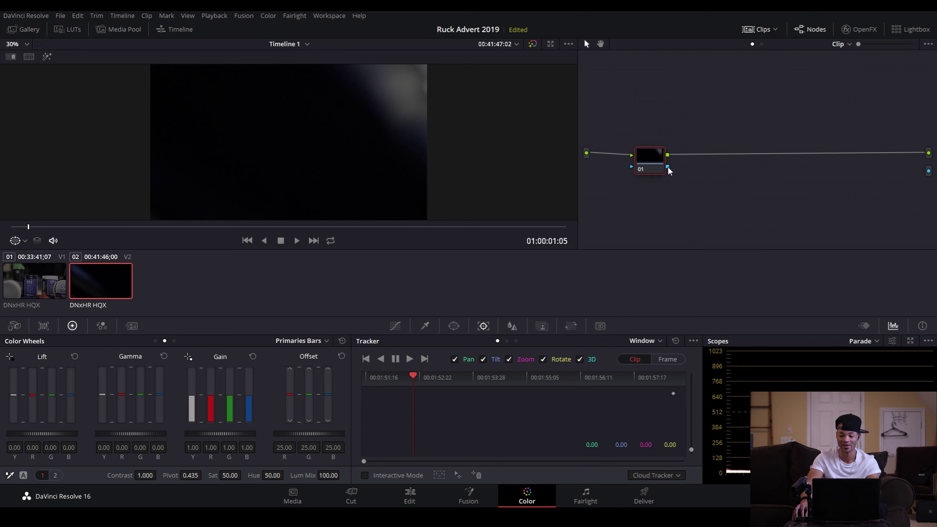
{"action": "key", "text": "alt+s"}
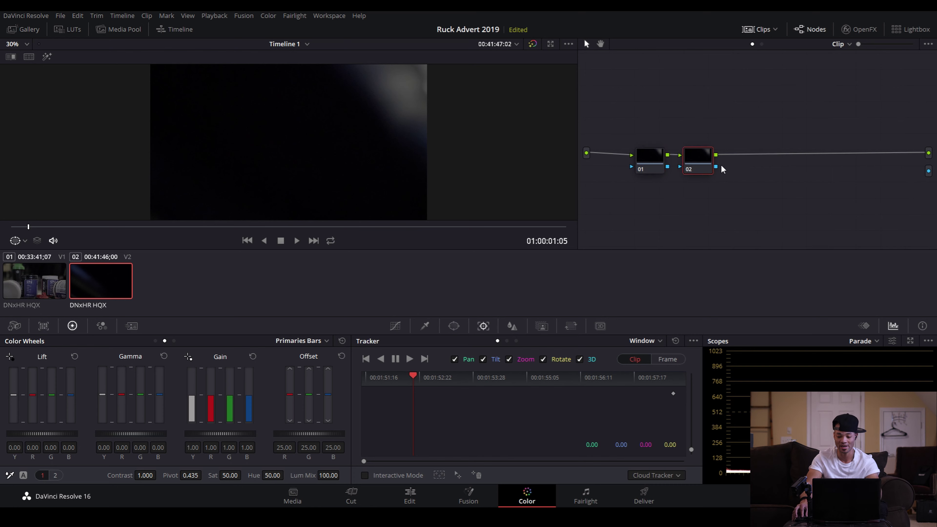
{"action": "left_click_drag", "start_coordinate": [703, 163], "coordinate": [859, 161]}
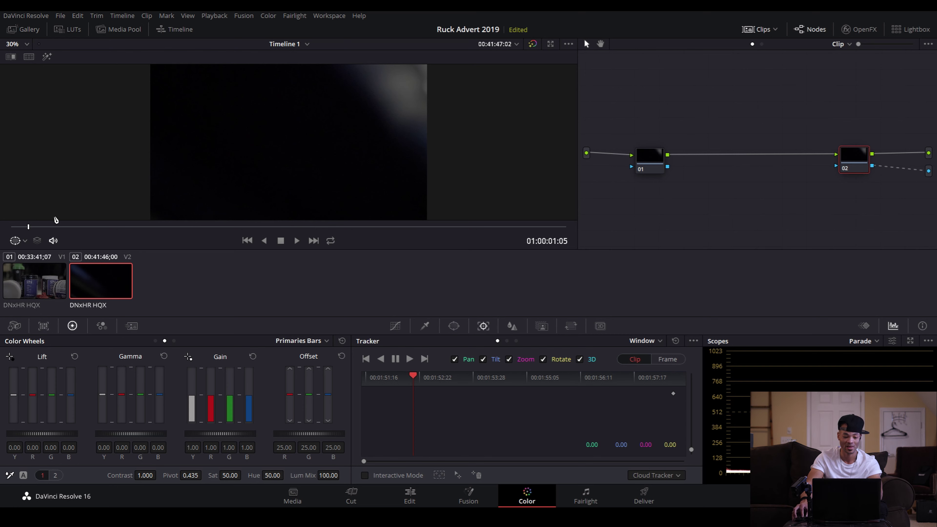
{"action": "left_click_drag", "start_coordinate": [30, 229], "coordinate": [46, 230]}
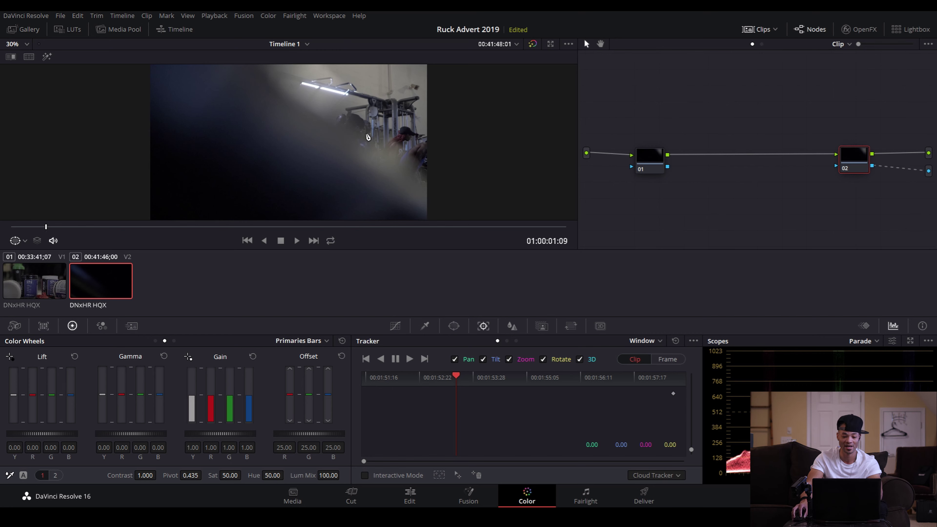
Draw a four-point curve window on node 02 covering the frame above a diagonal edge
{"action": "left_click", "coordinate": [454, 327]}
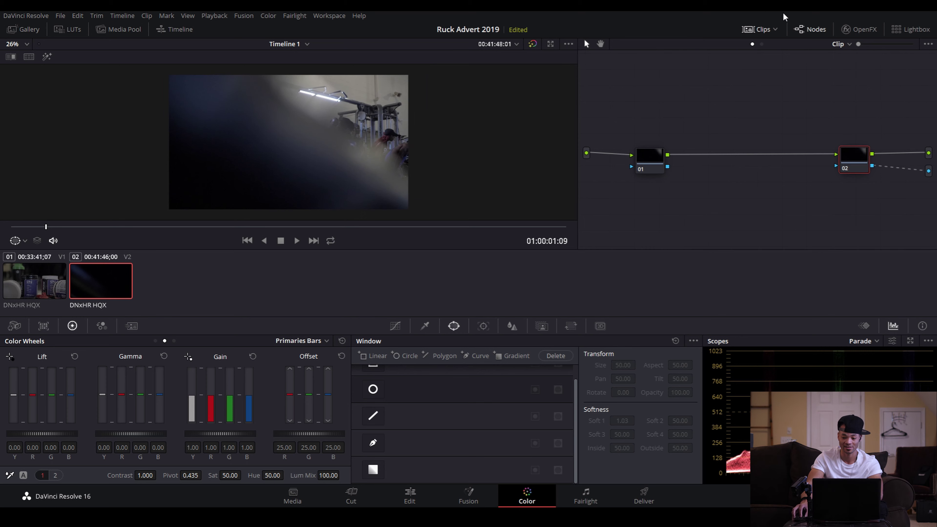
{"action": "left_click", "coordinate": [768, 30]}
{"action": "left_click", "coordinate": [373, 443]}
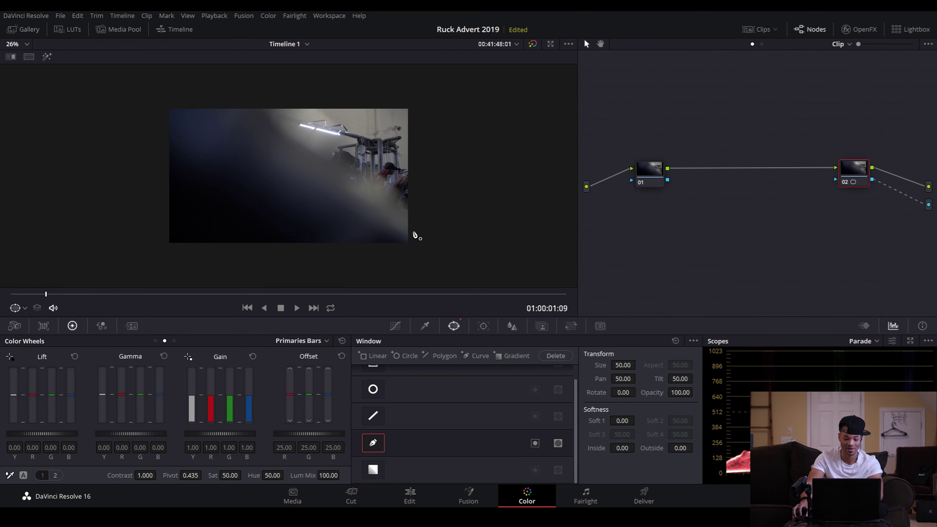
{"action": "scroll", "coordinate": [312, 149], "scroll_direction": "down", "scroll_amount": 1}
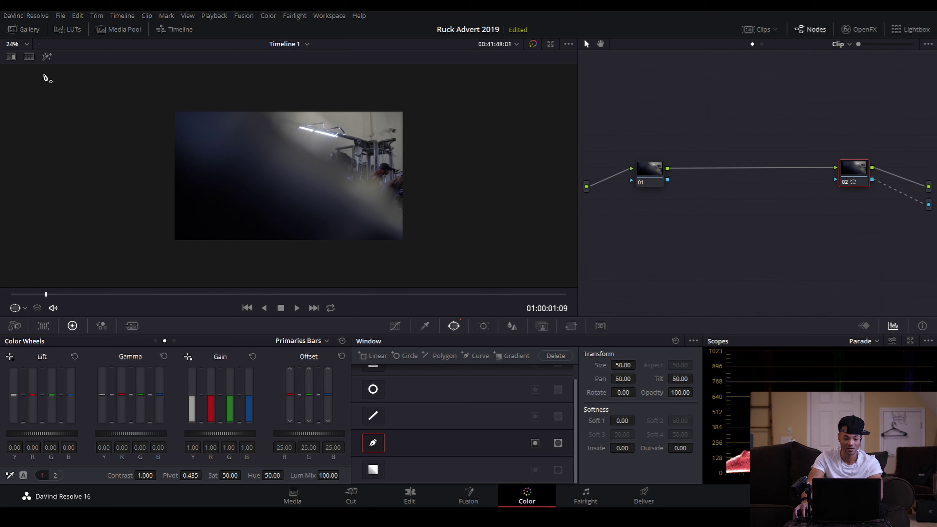
{"action": "left_click", "coordinate": [39, 74]}
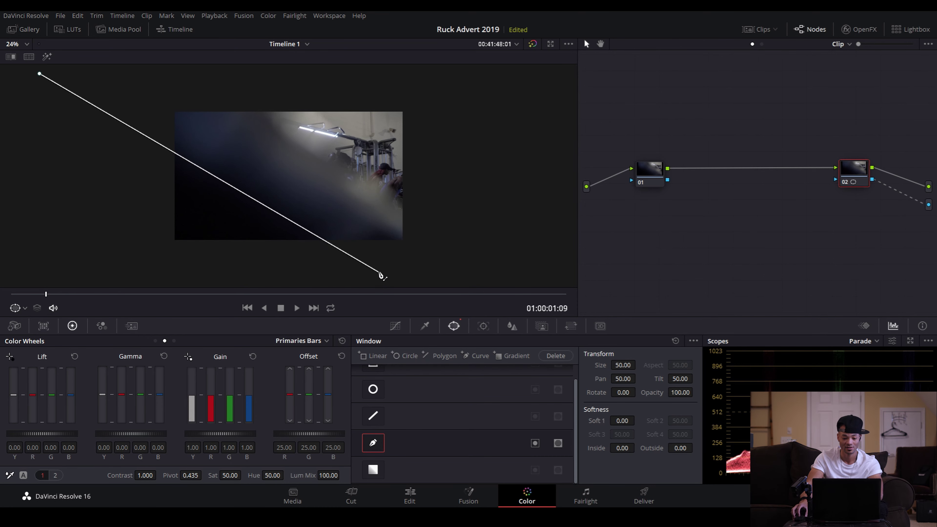
{"action": "scroll", "coordinate": [384, 277], "scroll_direction": "down", "scroll_amount": 1}
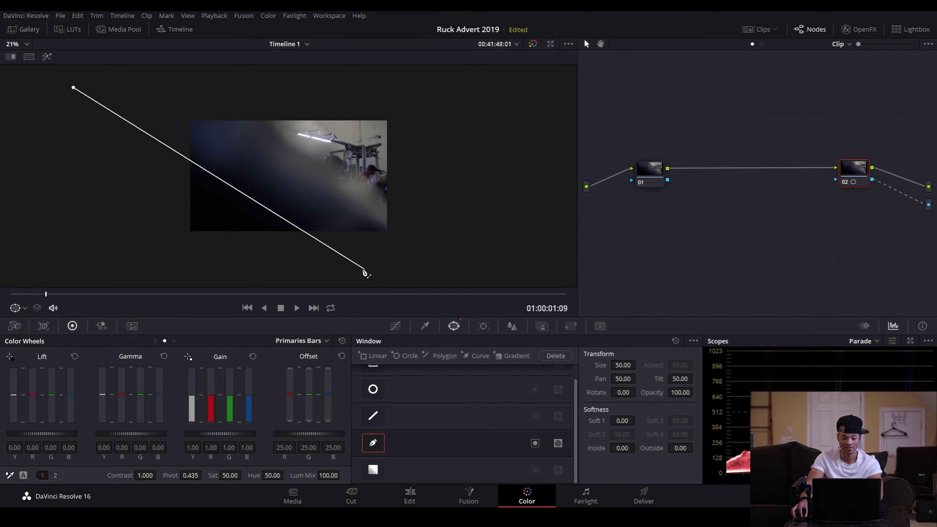
{"action": "left_click", "coordinate": [357, 266]}
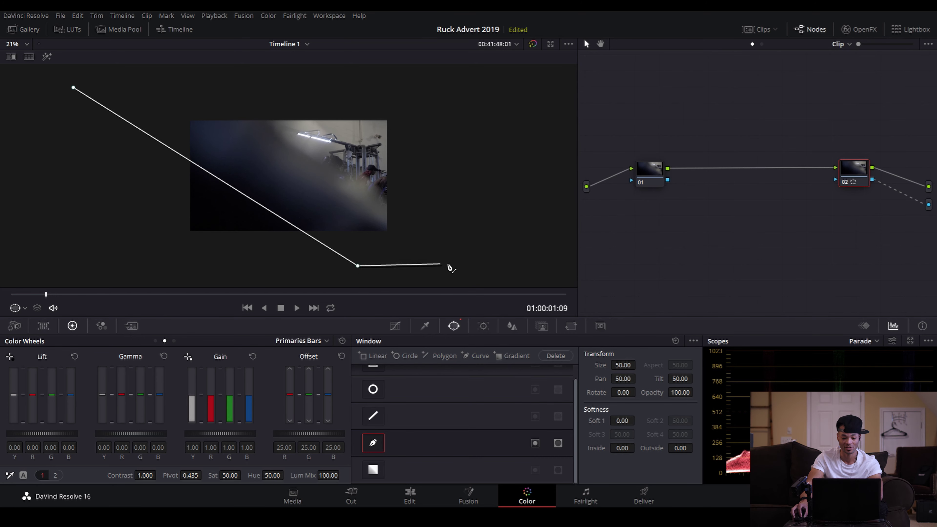
{"action": "left_click", "coordinate": [451, 265]}
{"action": "left_click", "coordinate": [443, 79]}
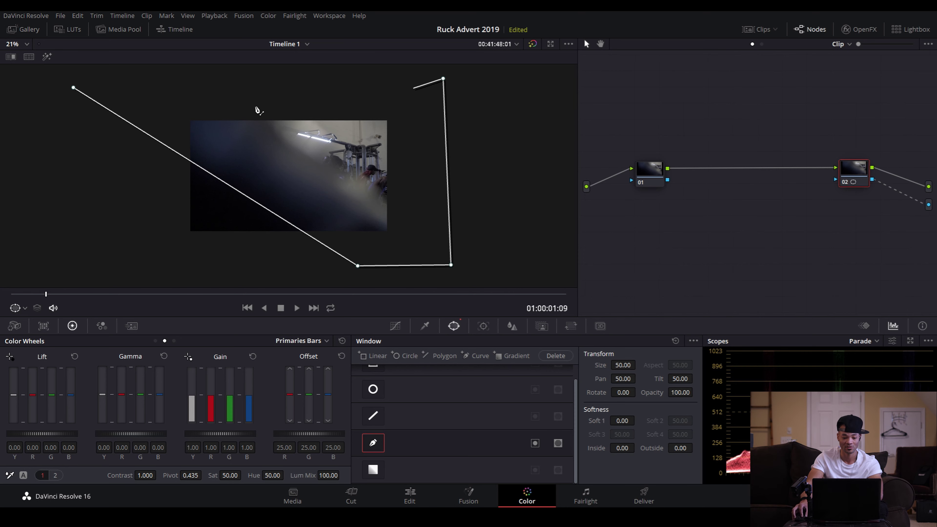
{"action": "left_click", "coordinate": [74, 87]}
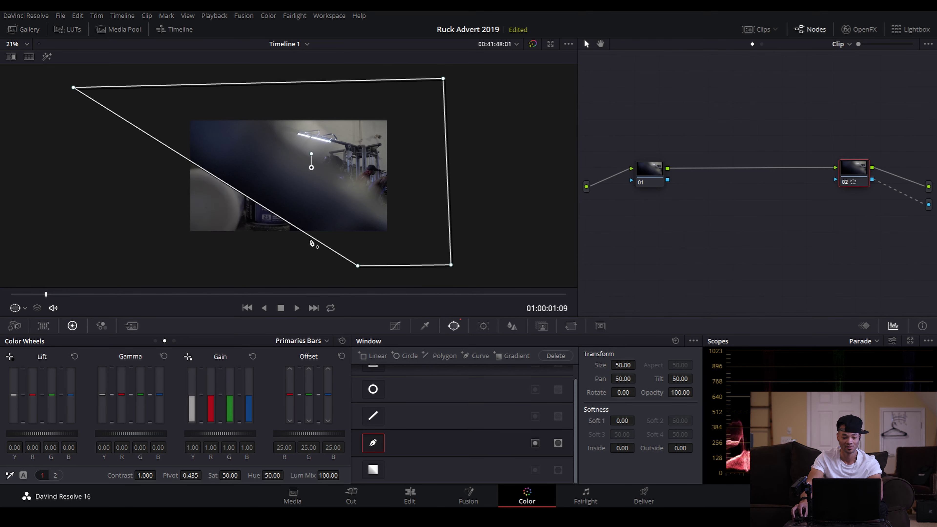
{"action": "scroll", "coordinate": [360, 221], "scroll_direction": "up", "scroll_amount": 3}
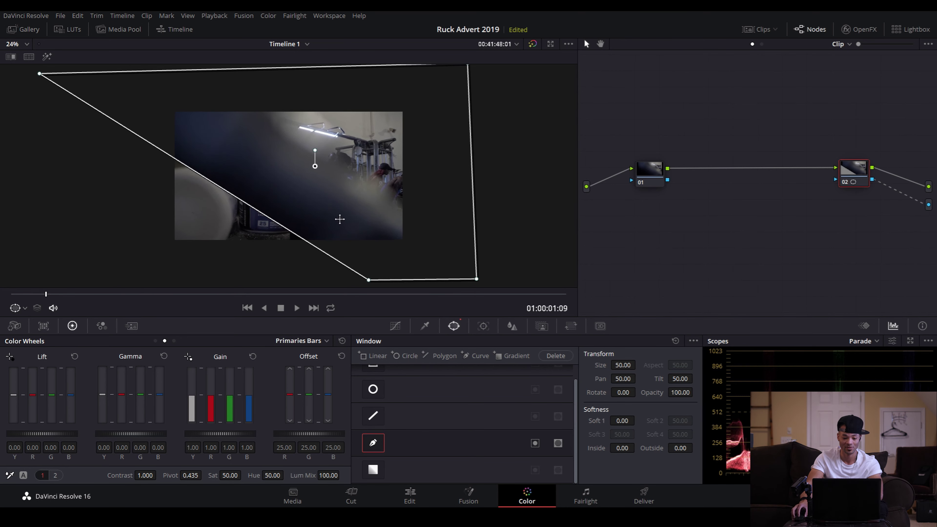
Soften the mask edge to 6.72 and fine-tune its top-left and bottom-left points
{"action": "left_click", "coordinate": [47, 57]}
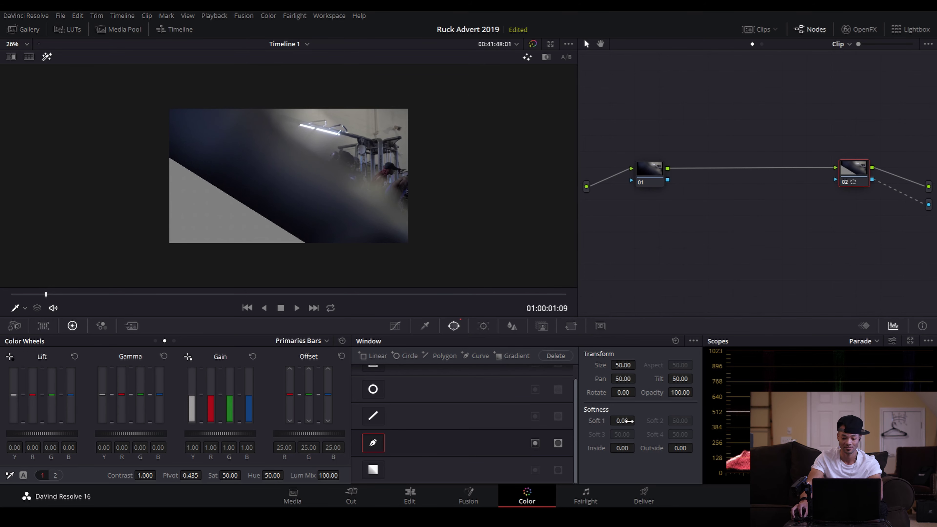
{"action": "left_click_drag", "start_coordinate": [638, 420], "coordinate": [637, 420]}
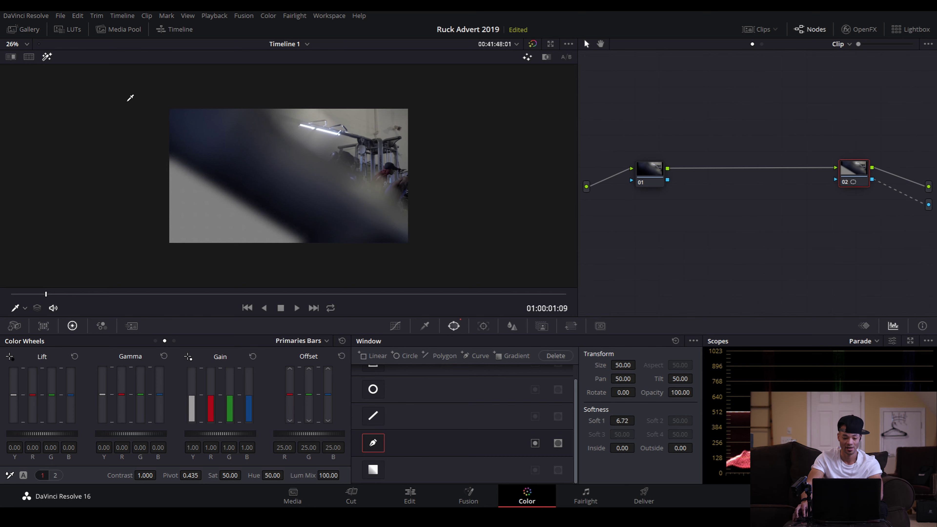
{"action": "left_click", "coordinate": [47, 56]}
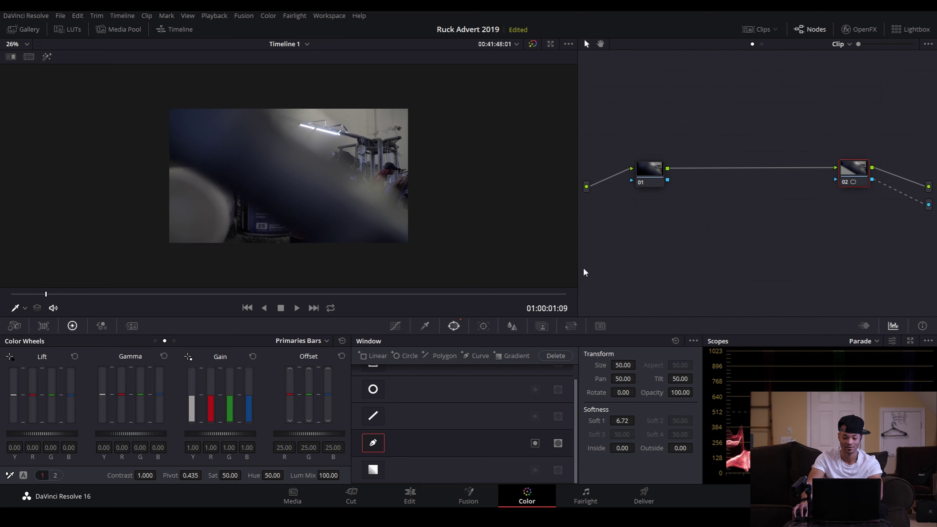
{"action": "left_click", "coordinate": [437, 442]}
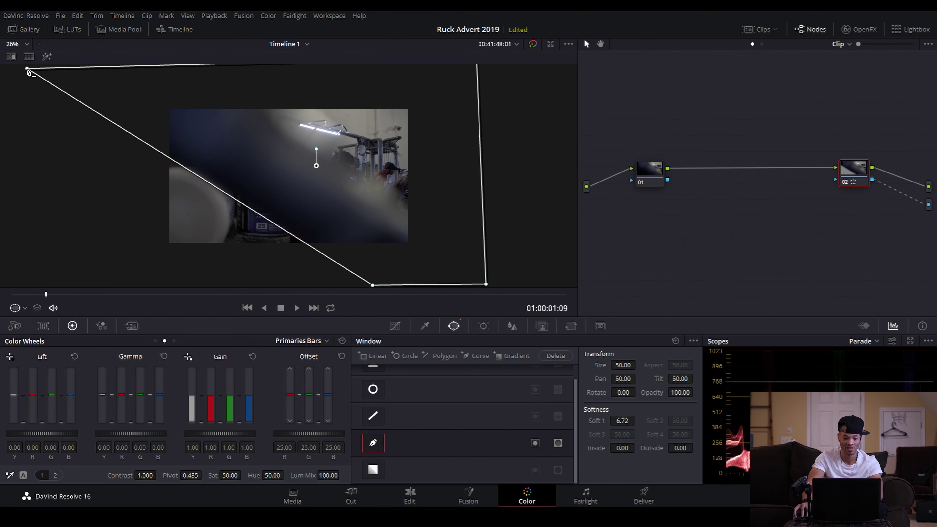
{"action": "left_click_drag", "start_coordinate": [27, 69], "coordinate": [51, 65]}
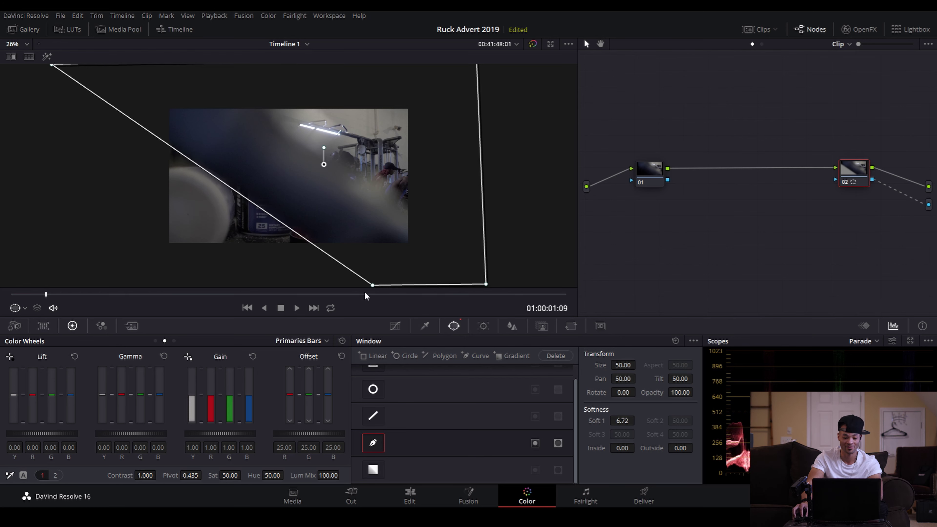
{"action": "left_click_drag", "start_coordinate": [373, 285], "coordinate": [381, 284]}
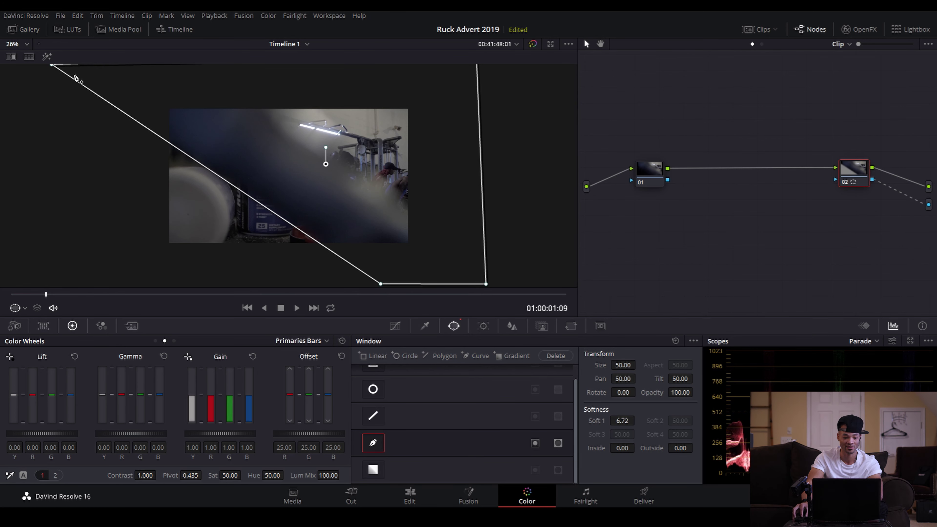
{"action": "left_click_drag", "start_coordinate": [53, 66], "coordinate": [45, 65]}
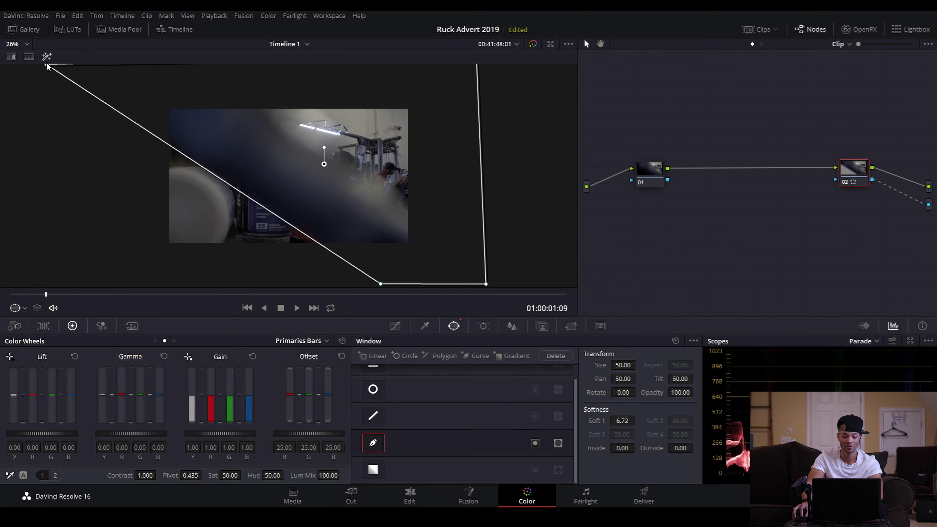
{"action": "scroll", "coordinate": [334, 174], "scroll_direction": "down", "scroll_amount": 1}
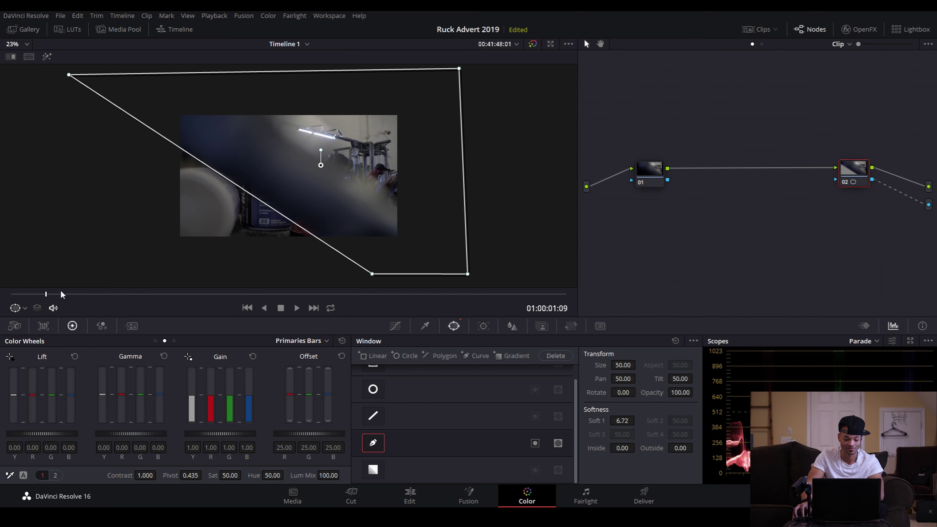
{"action": "left_click", "coordinate": [491, 326]}
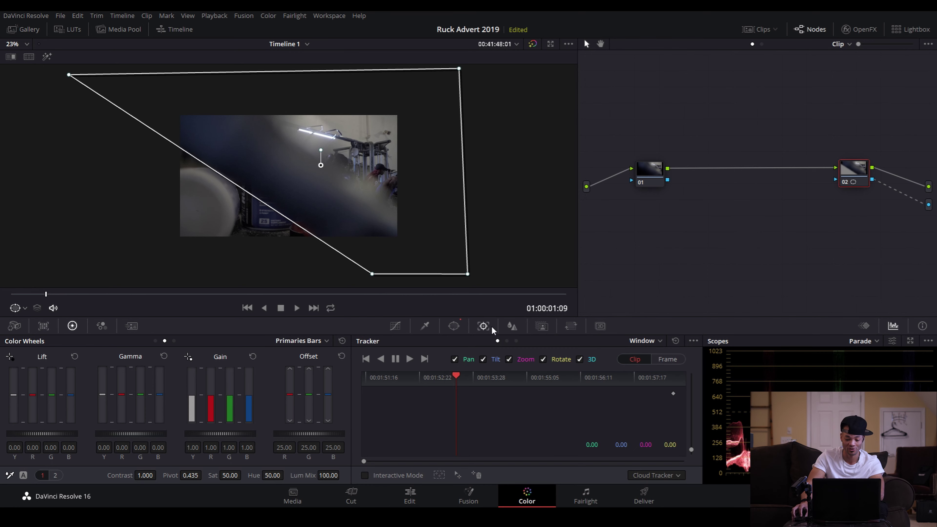
Set the window tracker to frame mode and step back to an earlier frame of the transition
{"action": "left_click", "coordinate": [665, 364]}
{"action": "left_click", "coordinate": [640, 363]}
{"action": "left_click", "coordinate": [668, 361]}
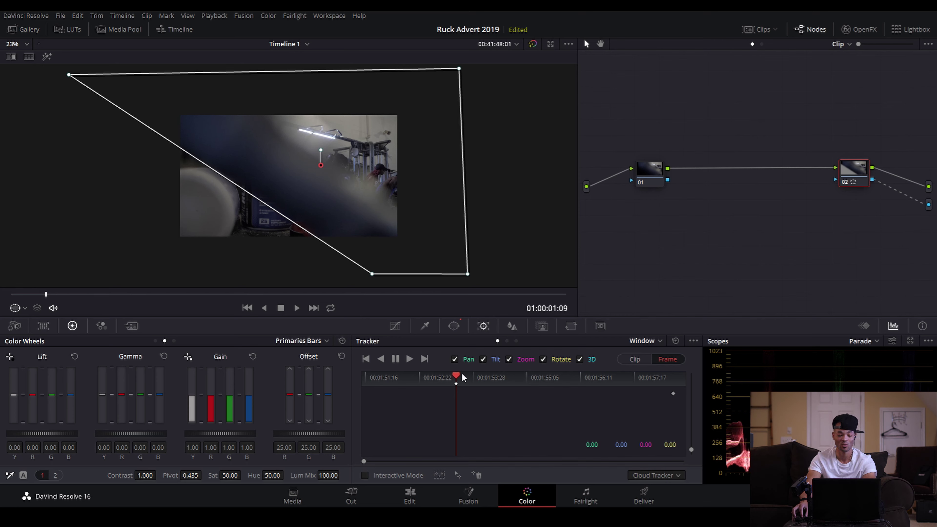
{"action": "key", "text": "Left"}
{"action": "key", "text": "Right"}
{"action": "key", "text": "Right"}
{"action": "key", "text": "Left"}
{"action": "key", "text": "Left"}
{"action": "key", "text": "Right"}
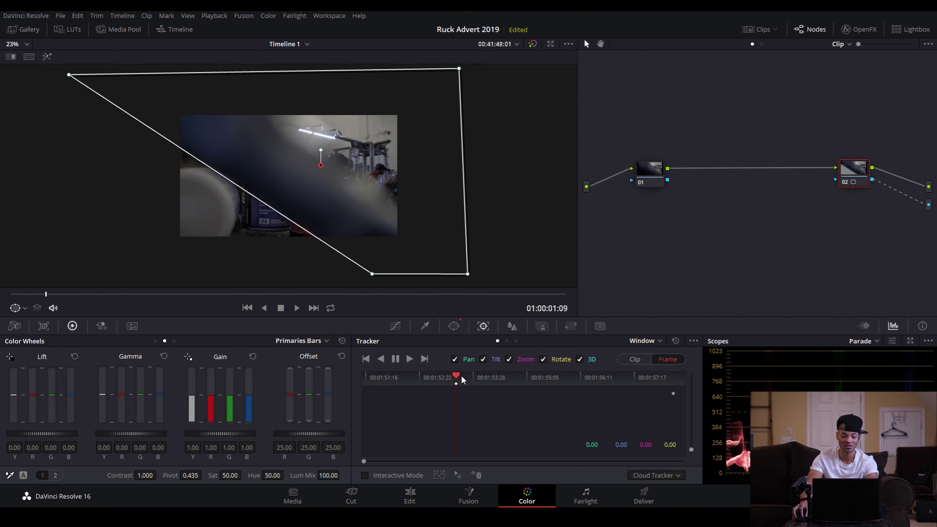
{"action": "key", "text": "Left"}
{"action": "key", "text": "Left"}
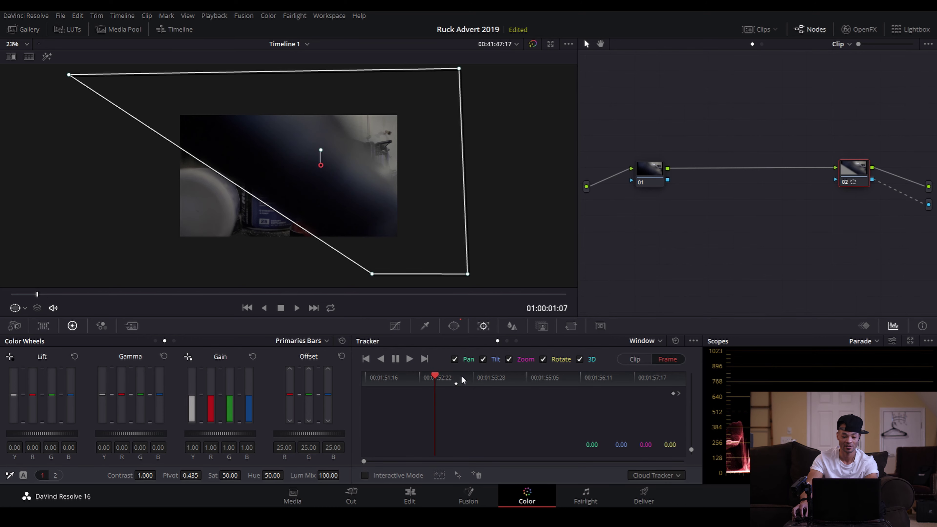
{"action": "key", "text": "Left"}
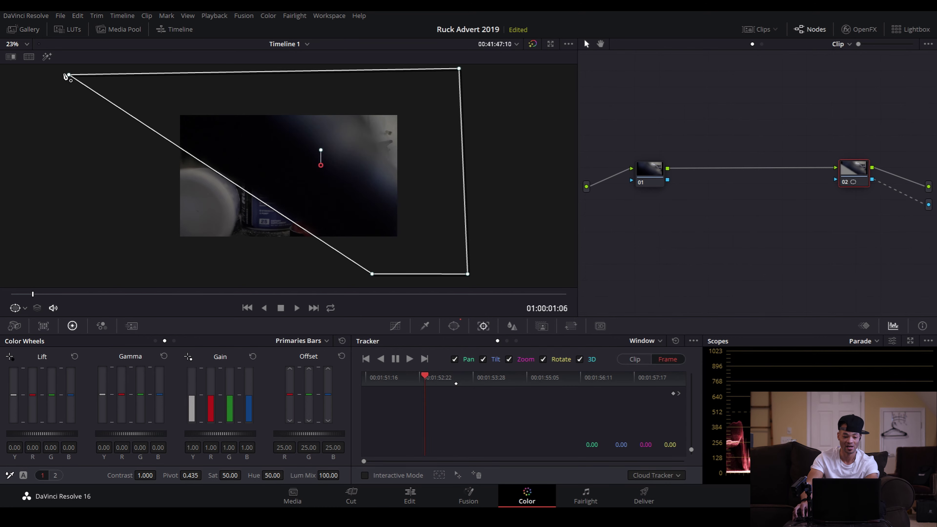
Reshape the mask's top-left and lower-left points to keyframe the diagonal edge on this frame
{"action": "left_click_drag", "start_coordinate": [70, 77], "coordinate": [246, 65]}
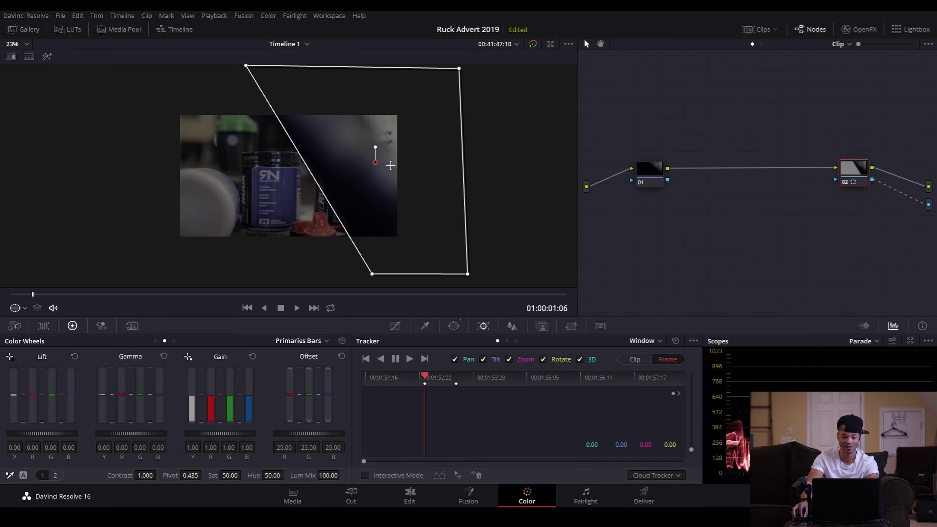
{"action": "left_click_drag", "start_coordinate": [372, 274], "coordinate": [417, 259]}
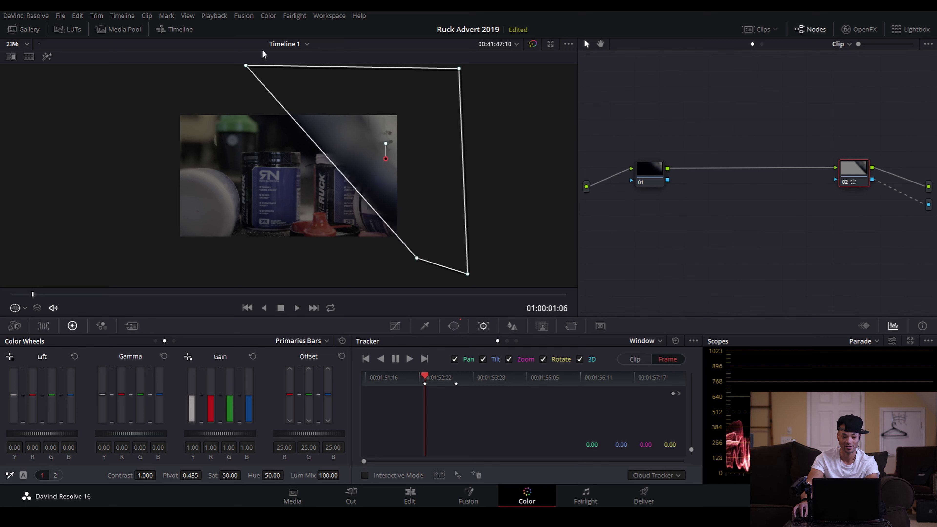
{"action": "left_click_drag", "start_coordinate": [246, 68], "coordinate": [224, 71]}
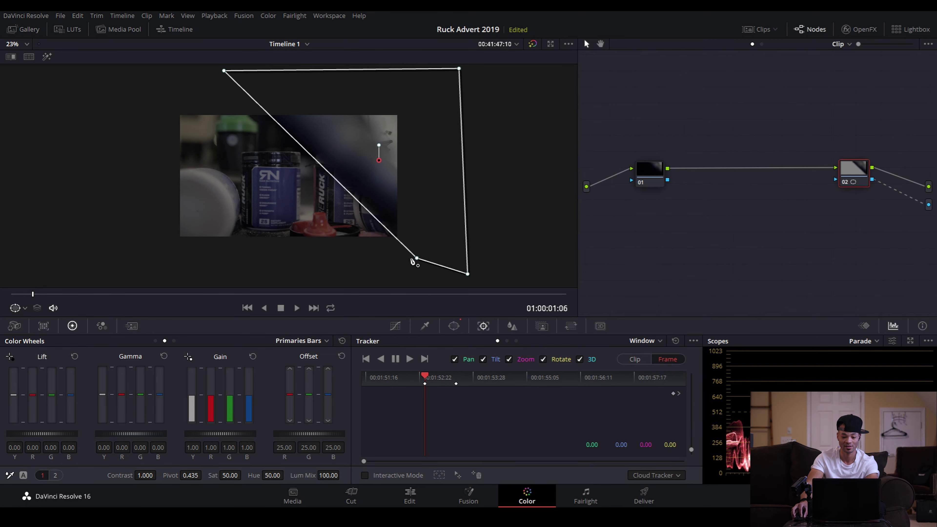
{"action": "left_click_drag", "start_coordinate": [417, 262], "coordinate": [452, 277]}
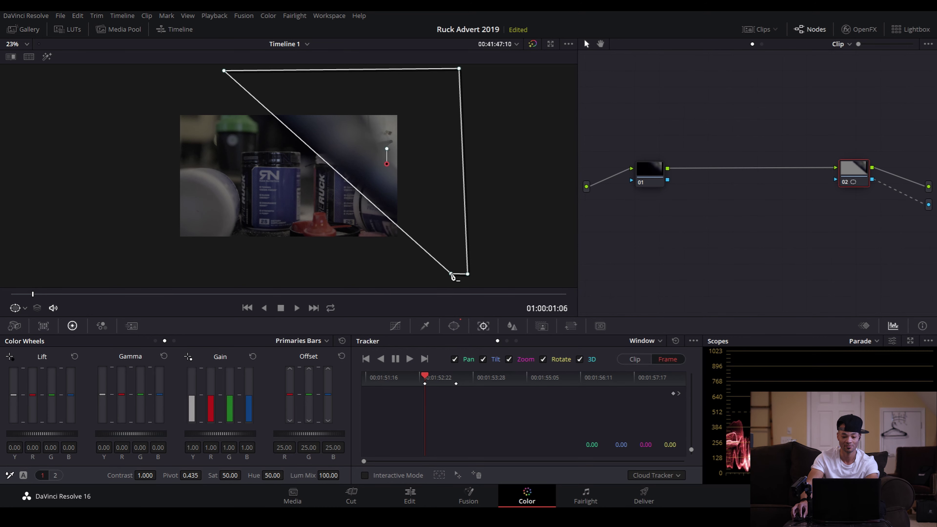
{"action": "mouse_move", "coordinate": [449, 275]}
{"action": "left_mouse_down"}
{"action": "mouse_move", "coordinate": [425, 276]}
{"action": "mouse_move", "coordinate": [447, 275]}
{"action": "left_mouse_up"}
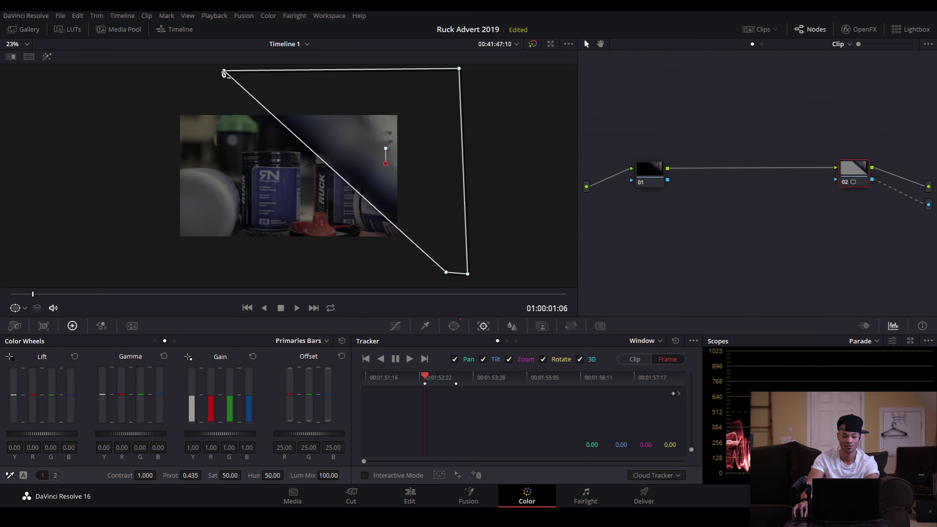
{"action": "left_click_drag", "start_coordinate": [224, 70], "coordinate": [221, 70]}
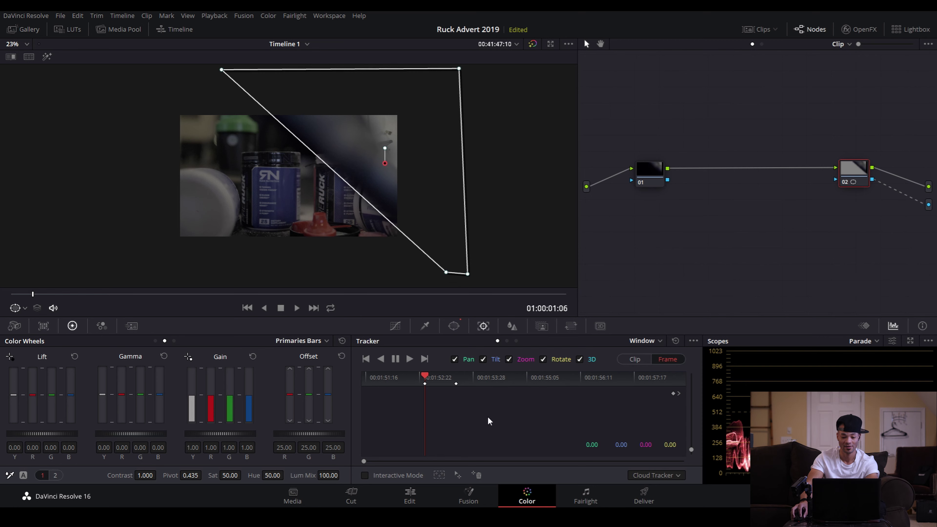
Two frames earlier, shift the mask right to match the transition and nudge its corner points
{"action": "key", "text": "Left"}
{"action": "key", "text": "Left"}
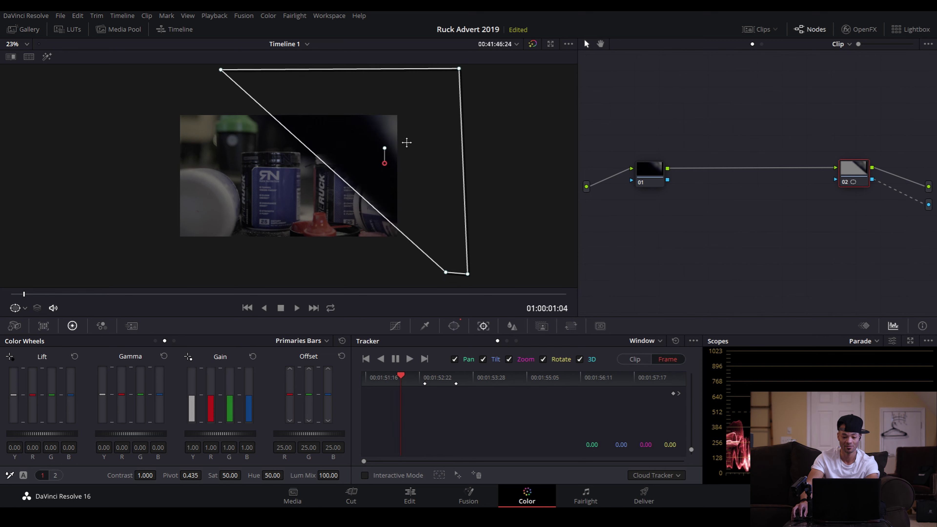
{"action": "key", "text": "Left"}
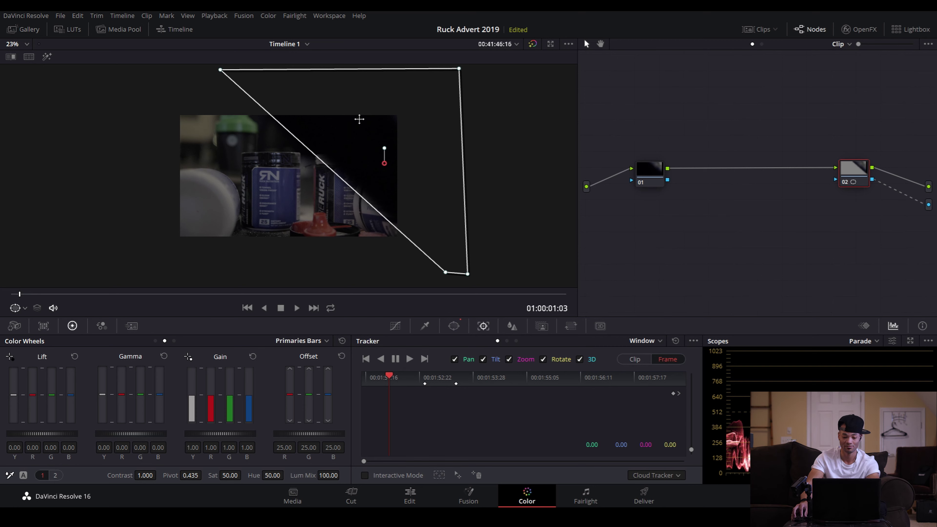
{"action": "left_click_drag", "start_coordinate": [220, 69], "coordinate": [340, 72]}
{"action": "left_click_drag", "start_coordinate": [411, 103], "coordinate": [449, 100]}
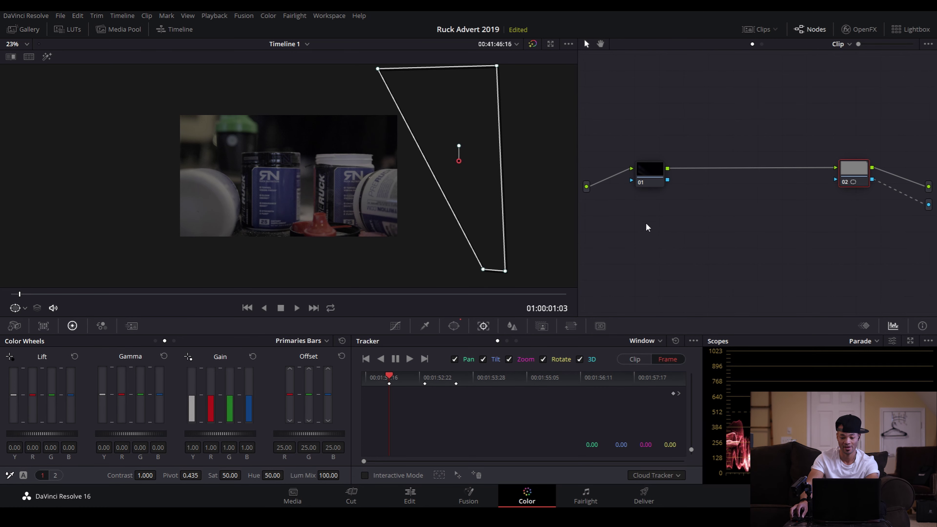
{"action": "key", "text": "Right"}
{"action": "key", "text": "Right"}
{"action": "key", "text": "Right"}
{"action": "key", "text": "Right"}
{"action": "key", "text": "Right"}
{"action": "key", "text": "Right"}
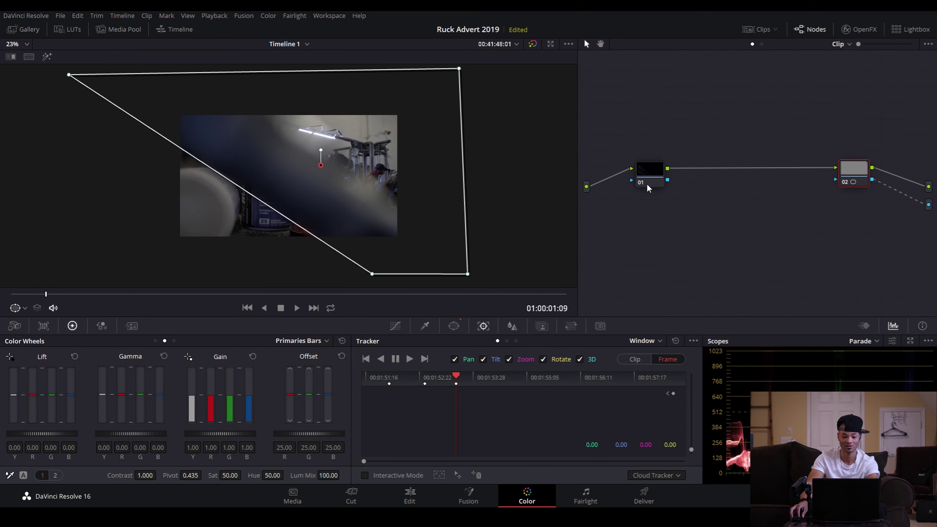
{"action": "key", "text": "Left"}
{"action": "key", "text": "Left"}
{"action": "key", "text": "Left"}
{"action": "key", "text": "Left"}
{"action": "key", "text": "Left"}
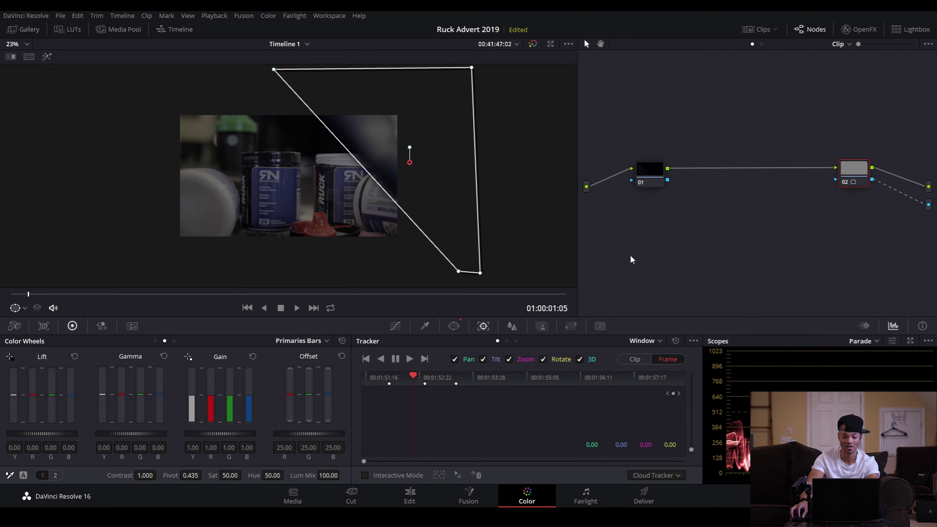
{"action": "key", "text": "Left"}
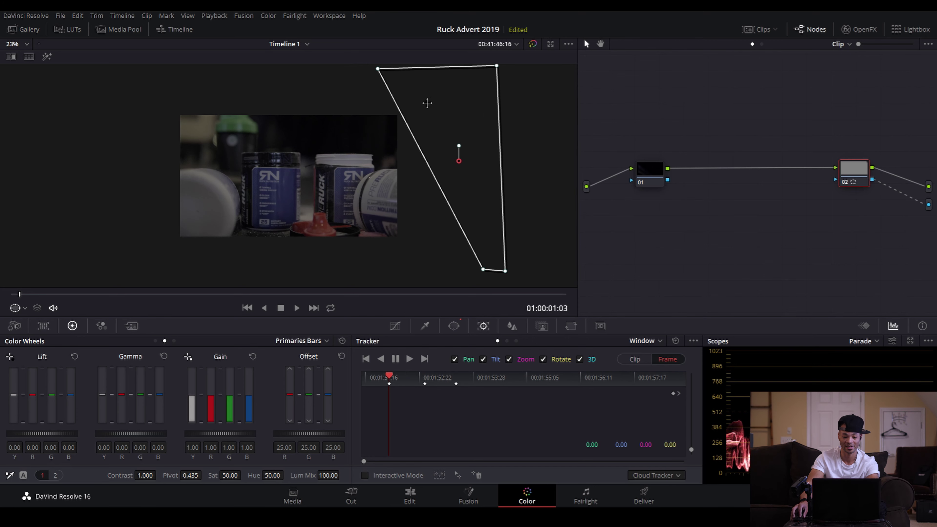
{"action": "left_click_drag", "start_coordinate": [377, 70], "coordinate": [391, 69]}
{"action": "left_click_drag", "start_coordinate": [484, 272], "coordinate": [471, 272]}
Step through neighbouring frames to check the mask animation, landing on 01:00:01:11
{"action": "key", "text": "Left"}
{"action": "key", "text": "Left"}
{"action": "key", "text": "Right"}
{"action": "key", "text": "Right"}
{"action": "key", "text": "Right"}
{"action": "key", "text": "Right"}
{"action": "key", "text": "Left"}
{"action": "key", "text": "Right"}
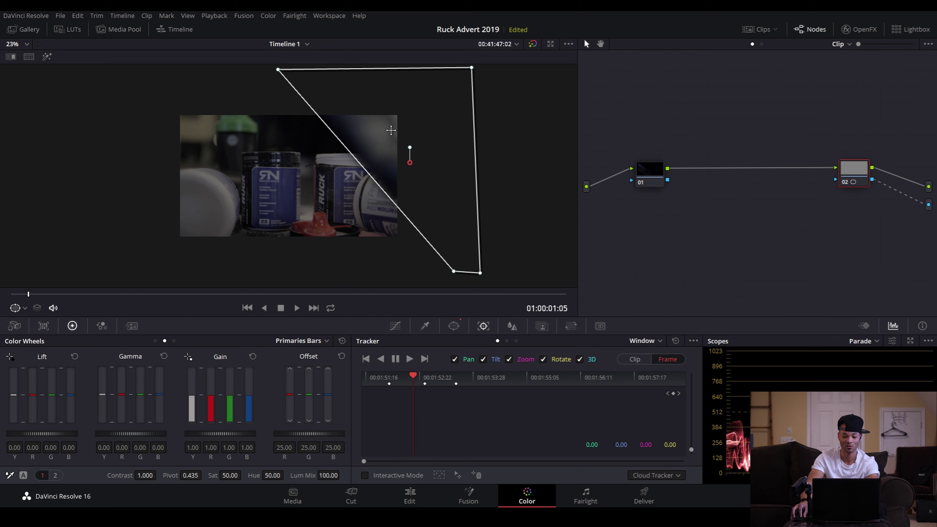
{"action": "key", "text": "Right"}
{"action": "key", "text": "Right"}
{"action": "key", "text": "Right"}
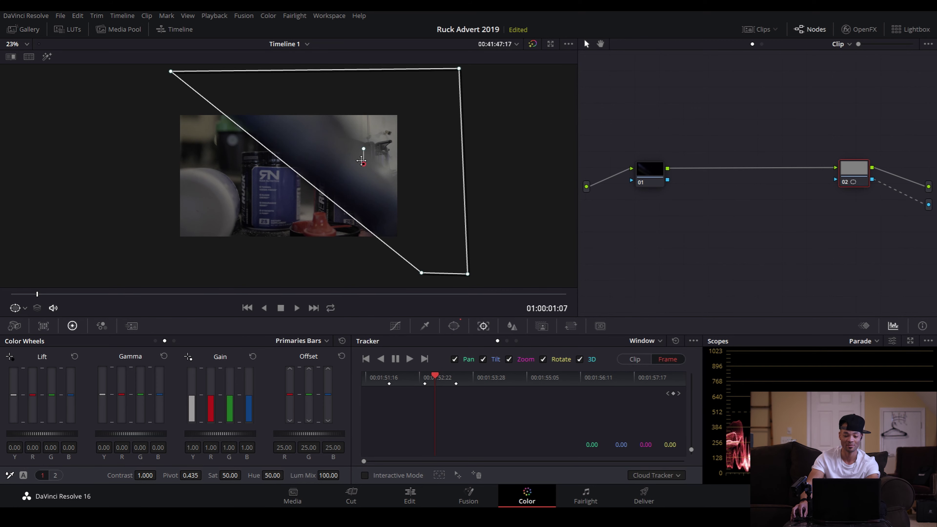
{"action": "key", "text": "Right"}
{"action": "key", "text": "Right"}
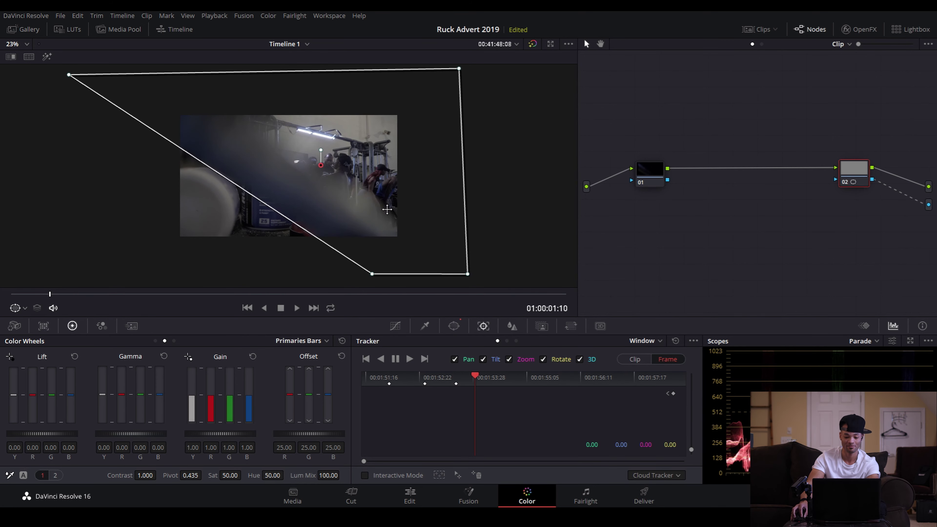
{"action": "key", "text": "Left"}
{"action": "key", "text": "Right"}
{"action": "key", "text": "Left"}
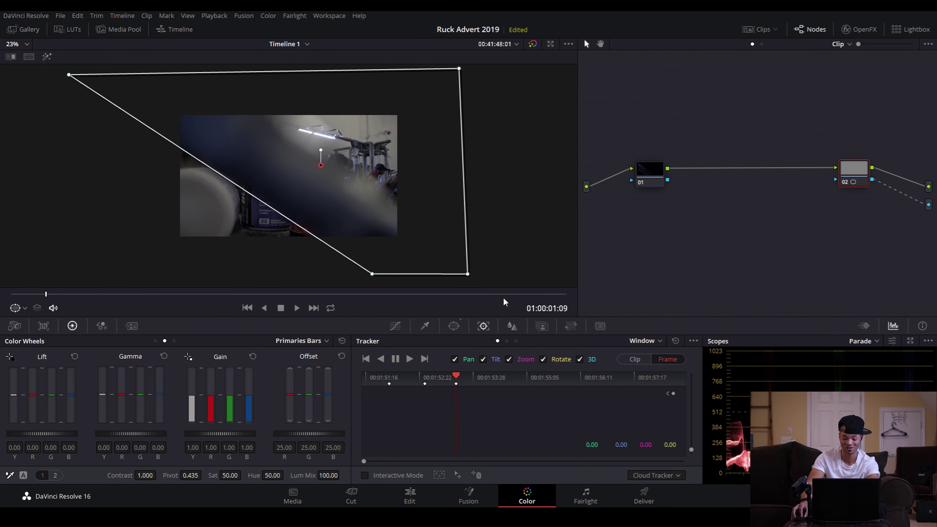
{"action": "key", "text": "Right"}
{"action": "key", "text": "Right"}
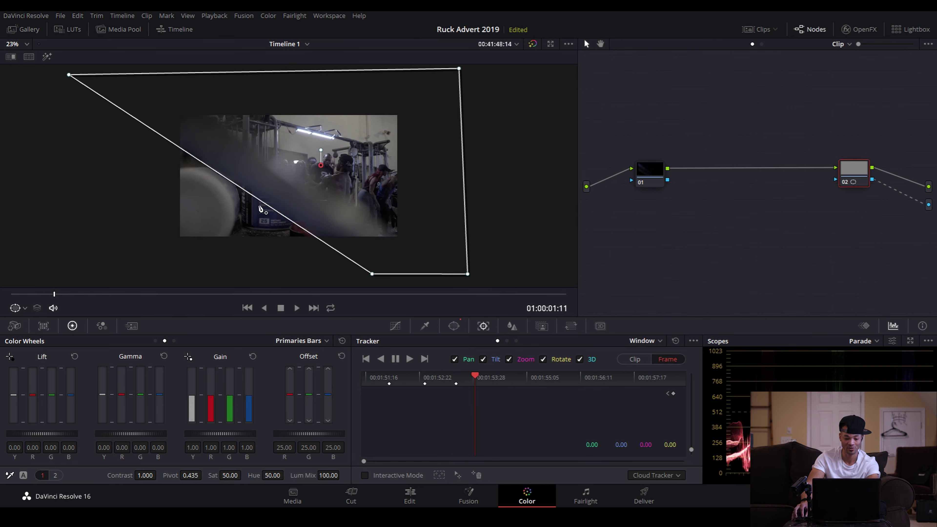
Keyframe the mask at 01:00:01:11 and 01:00:01:13, pulling its left points to the frame edge
{"action": "left_click_drag", "start_coordinate": [372, 276], "coordinate": [270, 264]}
{"action": "left_click_drag", "start_coordinate": [70, 75], "coordinate": [30, 74]}
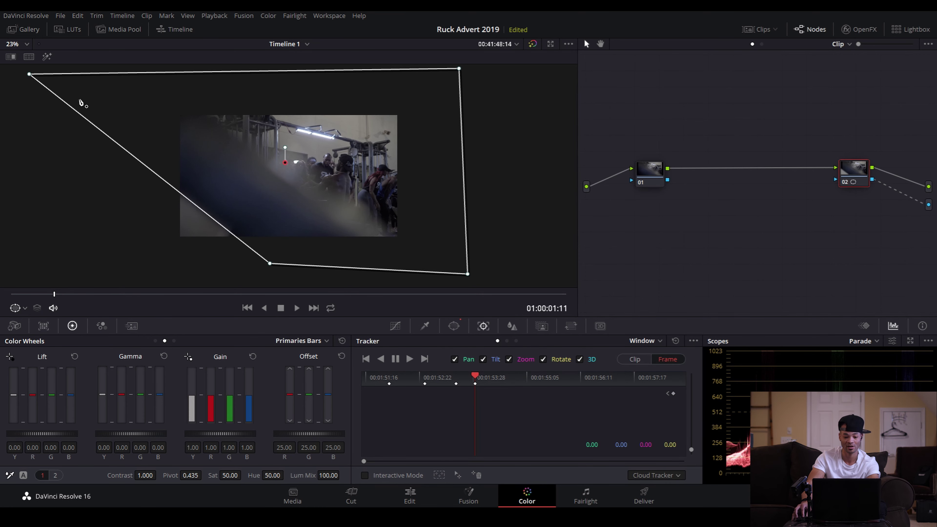
{"action": "key", "text": "Right"}
{"action": "key", "text": "Right"}
{"action": "left_click_drag", "start_coordinate": [270, 265], "coordinate": [208, 271]}
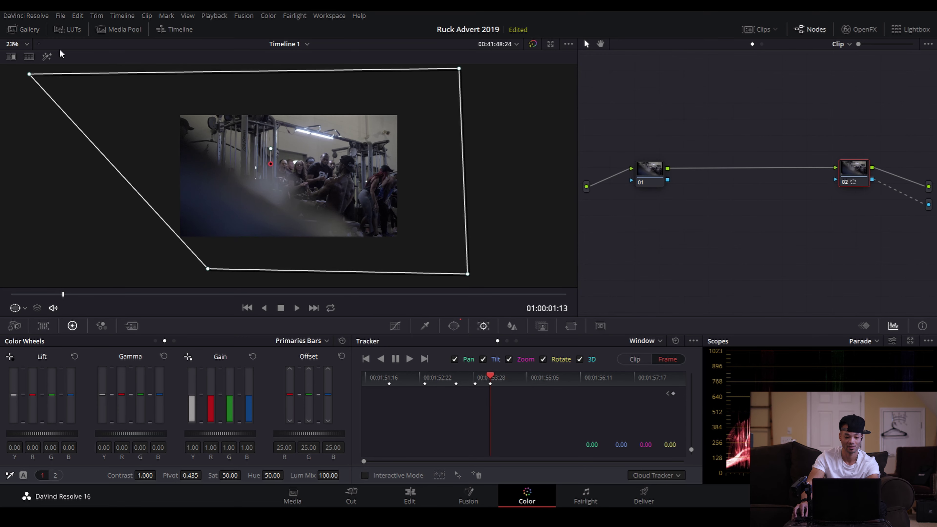
{"action": "left_click_drag", "start_coordinate": [29, 76], "coordinate": [3, 86]}
{"action": "scroll", "coordinate": [62, 112], "scroll_direction": "down", "scroll_amount": 1}
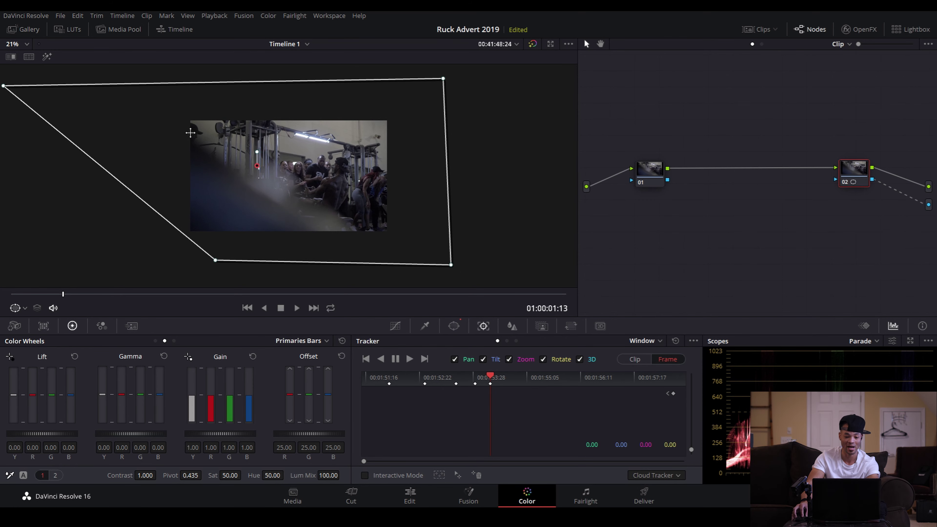
{"action": "left_click_drag", "start_coordinate": [4, 86], "coordinate": [2, 87]}
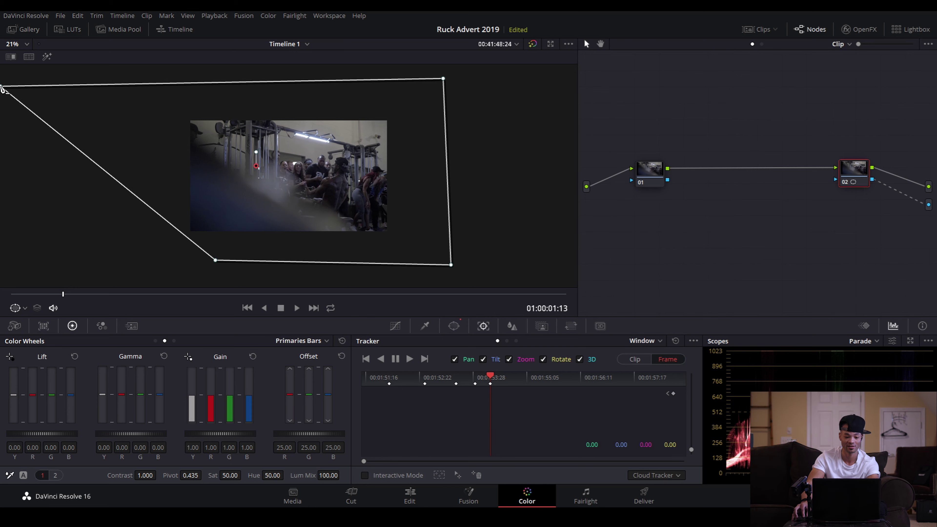
{"action": "left_click_drag", "start_coordinate": [216, 261], "coordinate": [226, 265]}
{"action": "key", "text": "Left"}
{"action": "key", "text": "Left"}
{"action": "key", "text": "Left"}
{"action": "key", "text": "Left"}
{"action": "key", "text": "Left"}
{"action": "key", "text": "Left"}
{"action": "key", "text": "Left"}
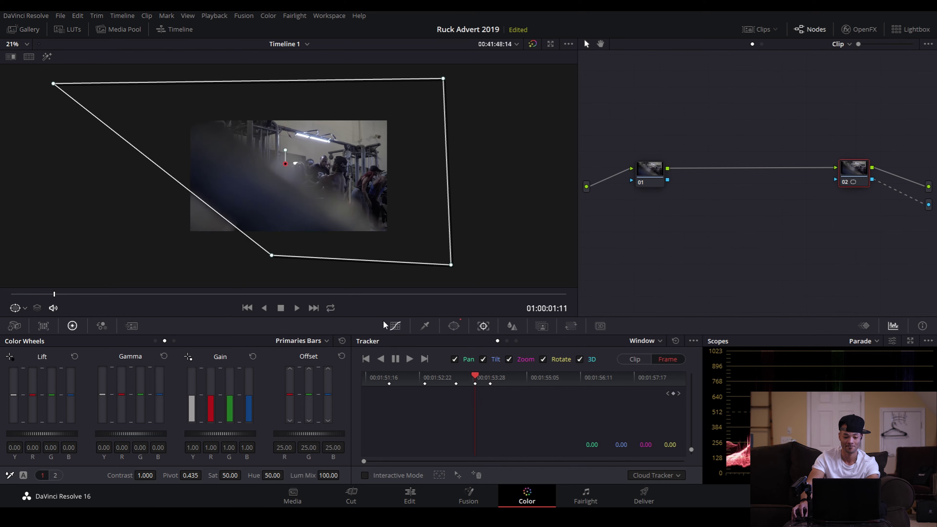
{"action": "key", "text": "Left"}
{"action": "key", "text": "Left"}
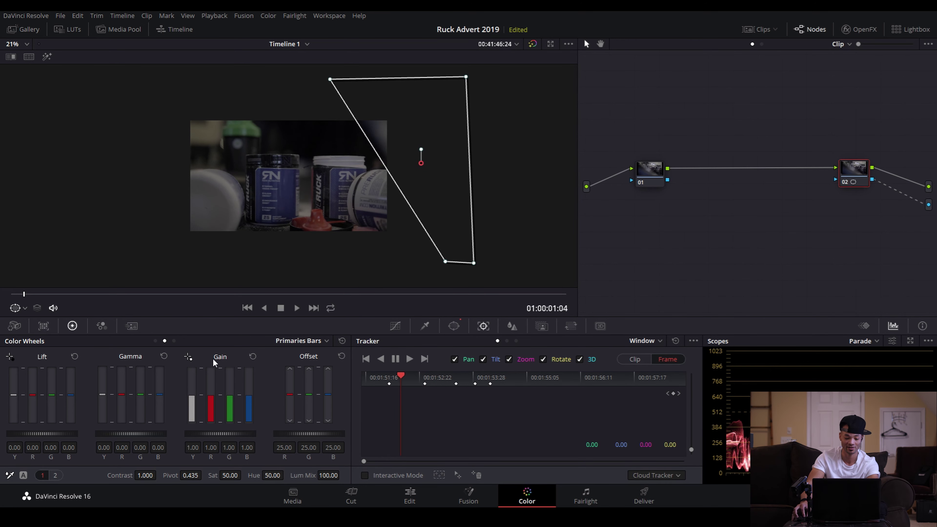
{"action": "left_click", "coordinate": [410, 496]}
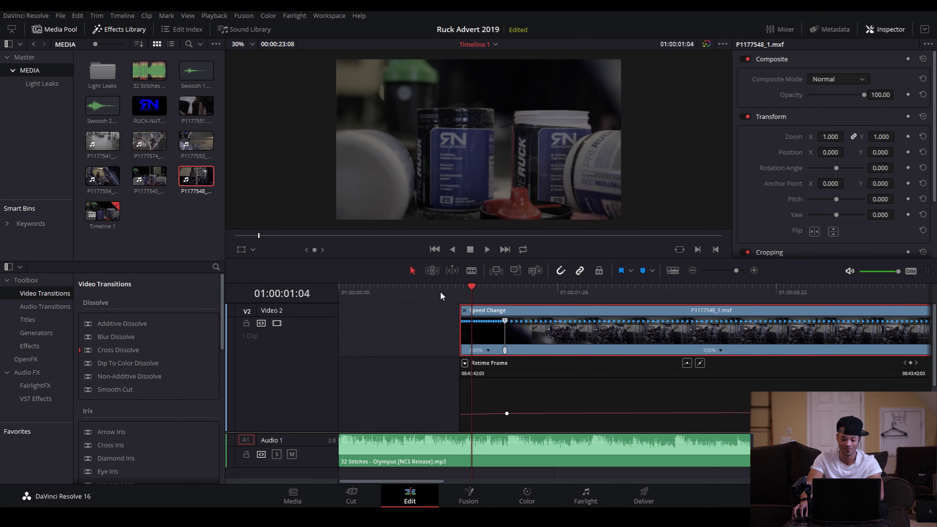
Play the timeline from the start, stopping on the product shot at 01:00:01:05
{"action": "left_click_drag", "start_coordinate": [442, 296], "coordinate": [339, 298]}
{"action": "key", "text": "space"}
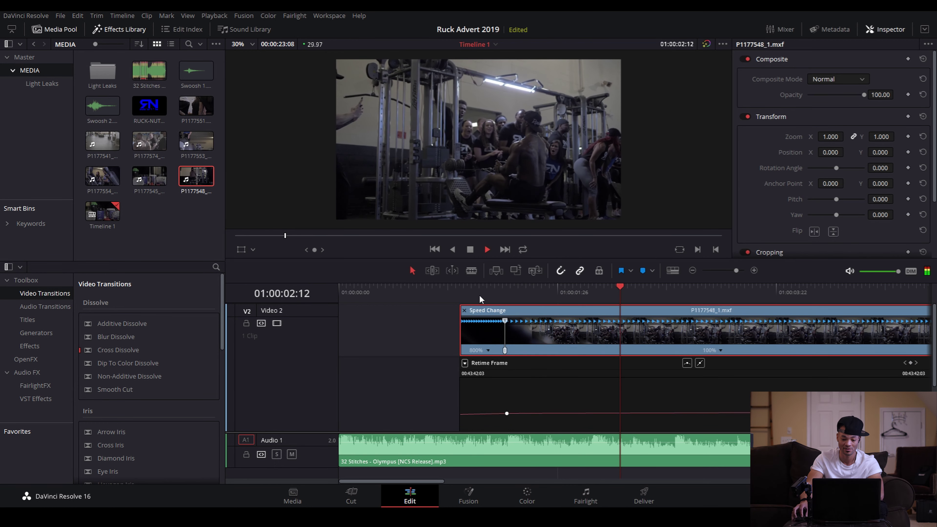
{"action": "key", "text": "Home"}
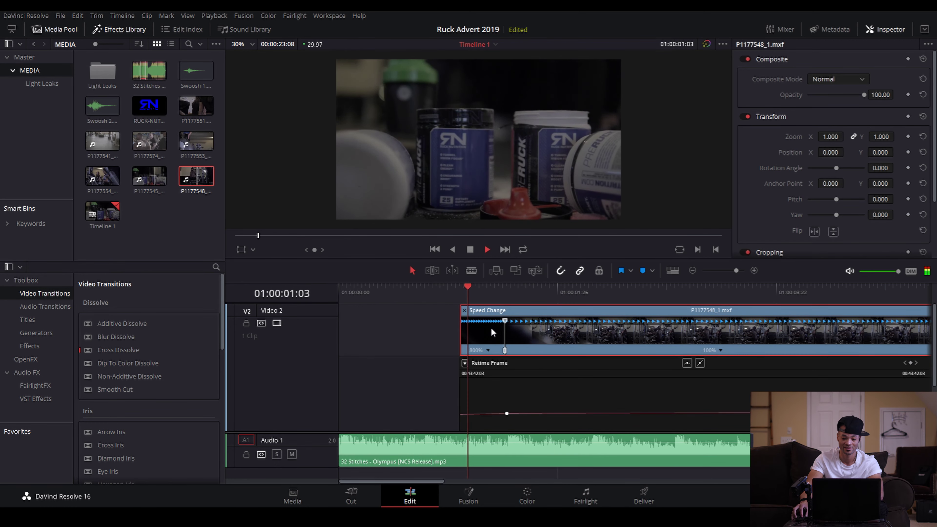
{"action": "key", "text": "space"}
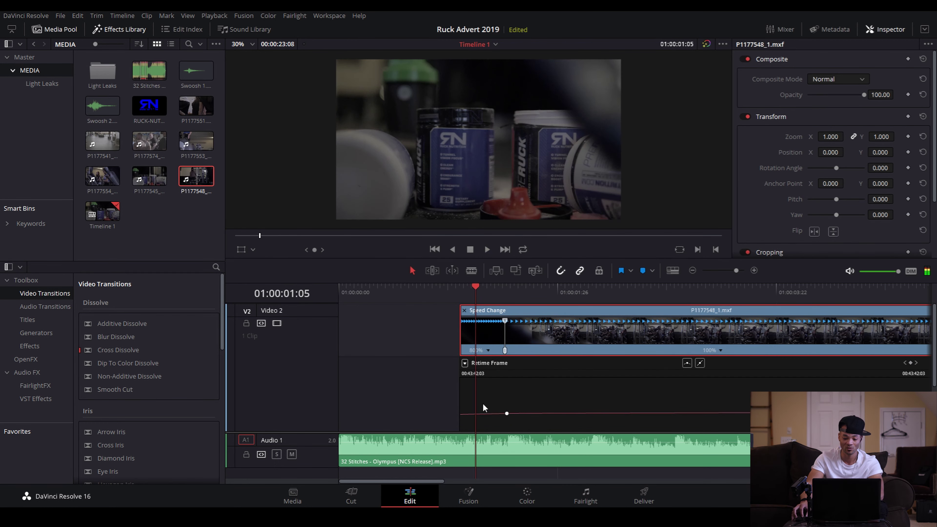
{"action": "left_click", "coordinate": [527, 502]}
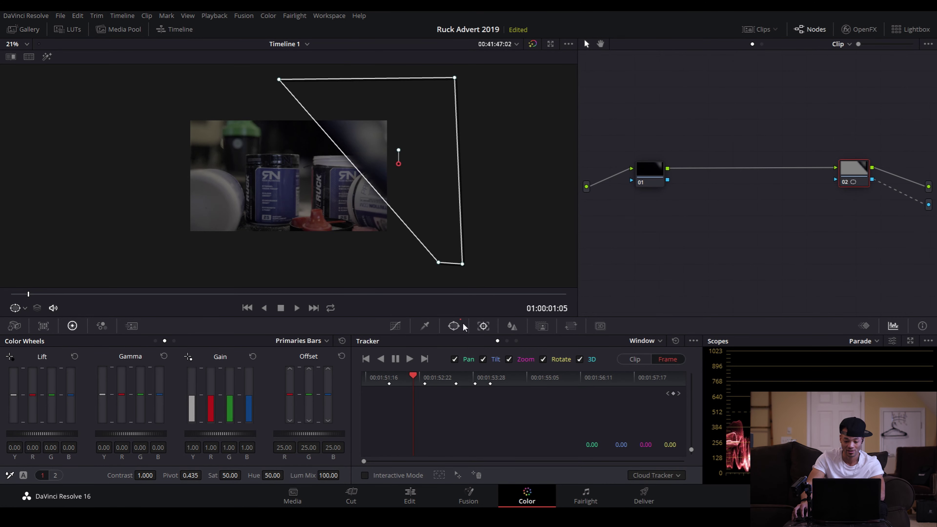
{"action": "left_click", "coordinate": [454, 326]}
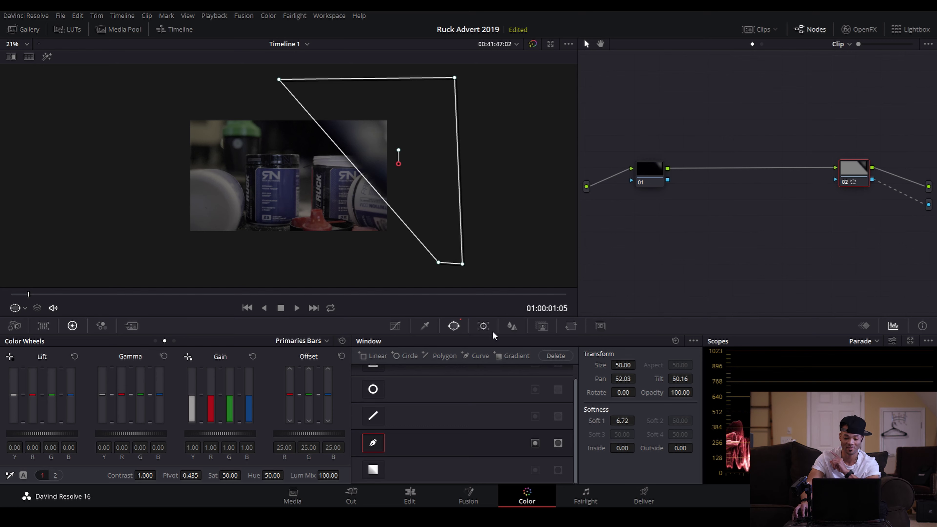
Set node 02's tracker to Clip mode and soften the window to Soft 1 3.10, Inside 2.68
{"action": "left_click", "coordinate": [484, 326]}
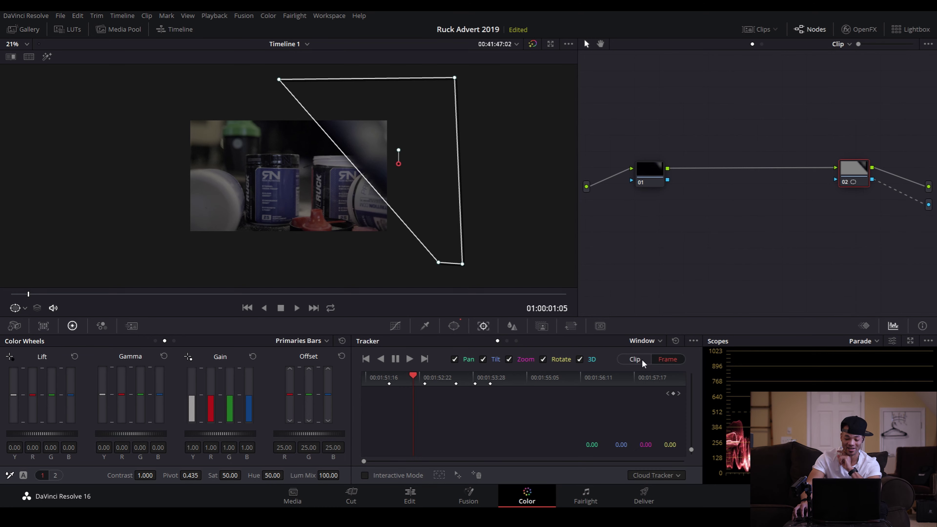
{"action": "left_click", "coordinate": [635, 359]}
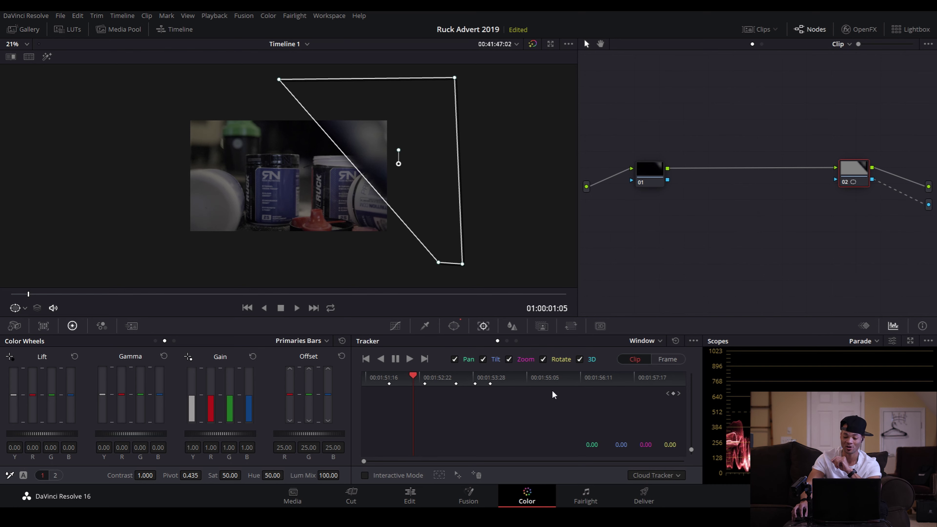
{"action": "left_click", "coordinate": [455, 326]}
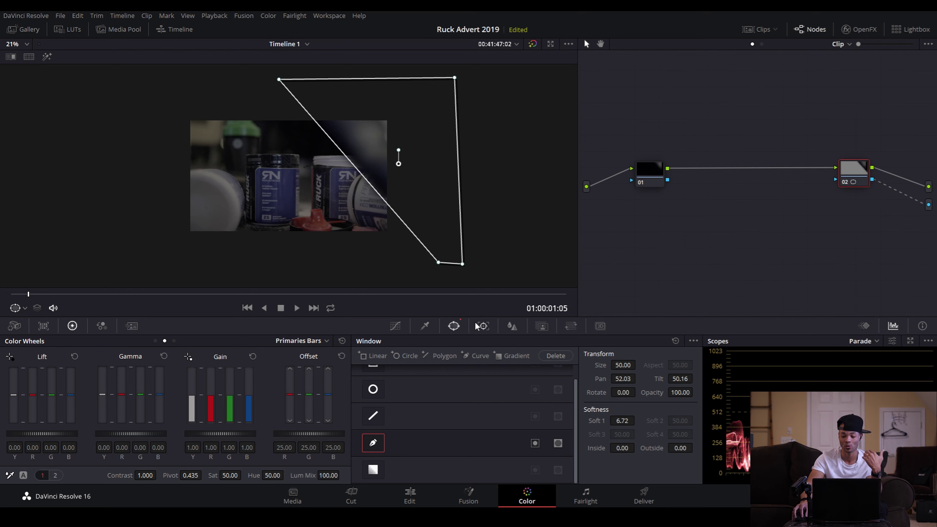
{"action": "left_click", "coordinate": [483, 326]}
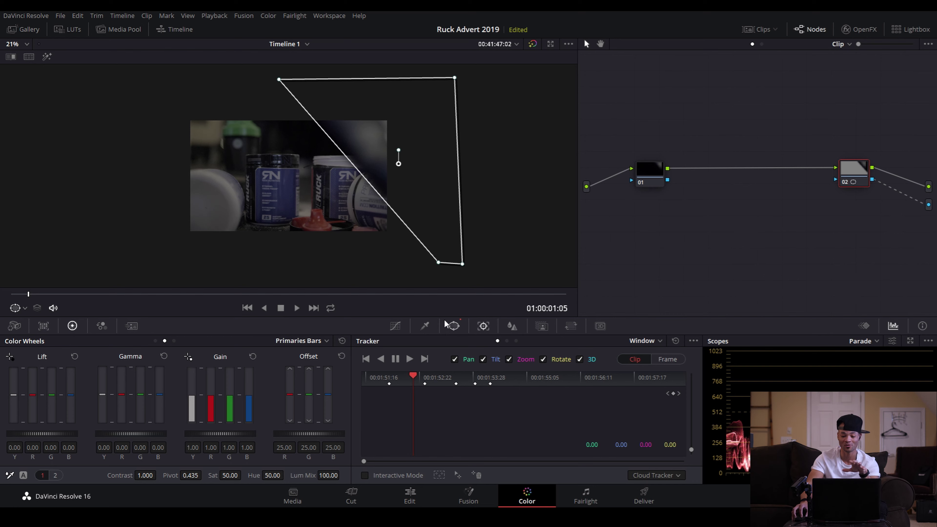
{"action": "left_click", "coordinate": [455, 326]}
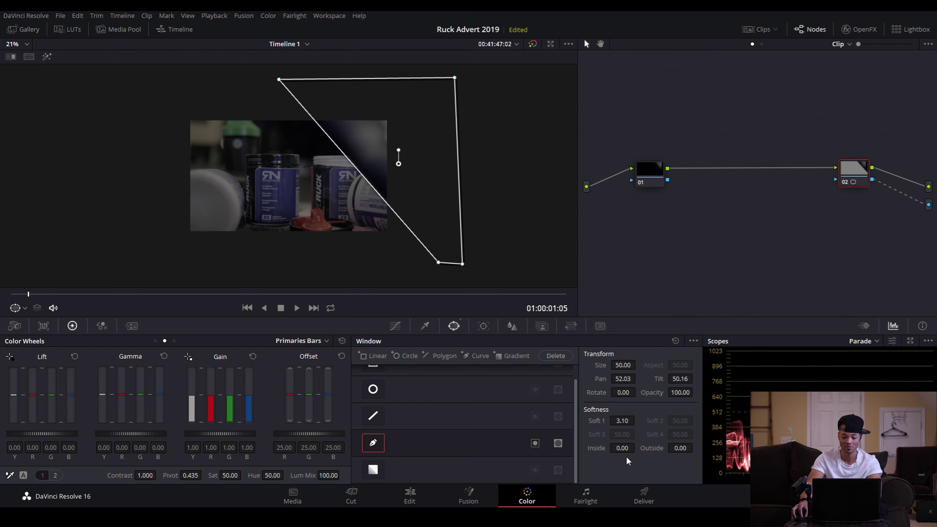
{"action": "left_click_drag", "start_coordinate": [637, 448], "coordinate": [637, 448]}
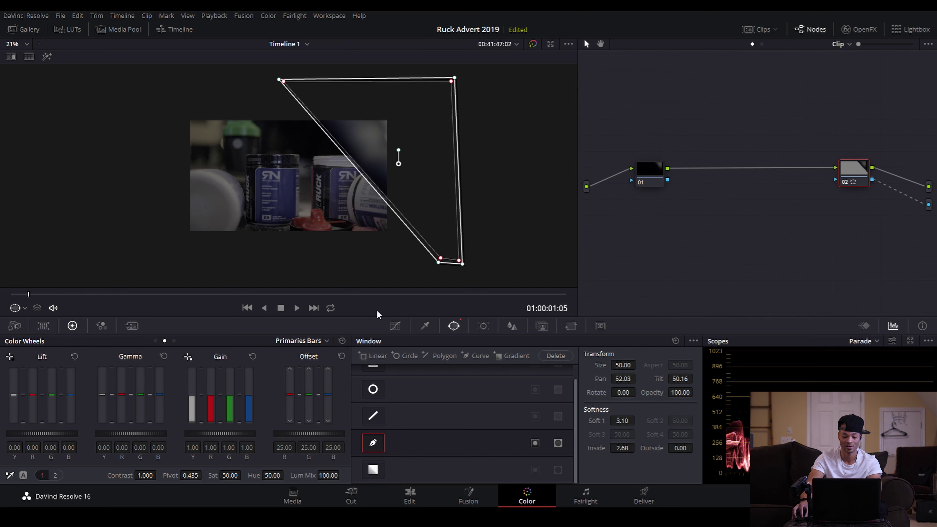
{"action": "left_click", "coordinate": [396, 327]}
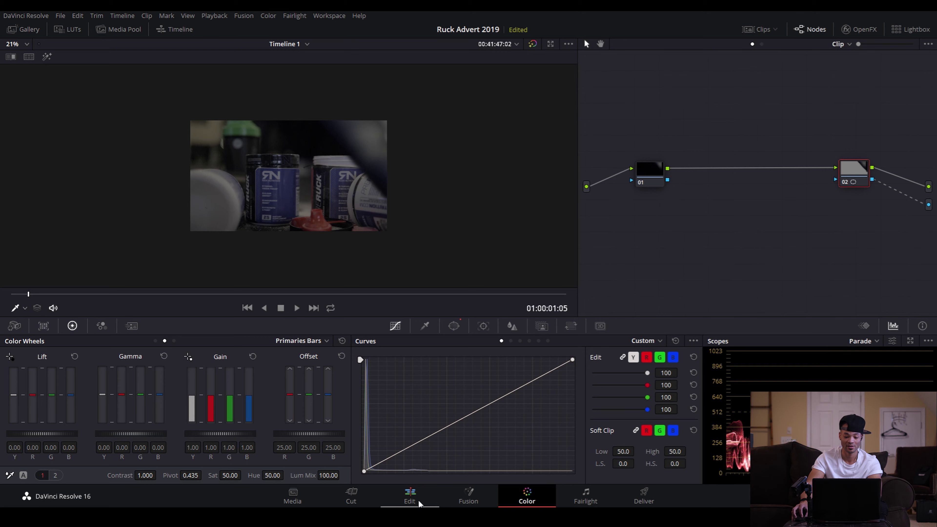
{"action": "left_click", "coordinate": [410, 499]}
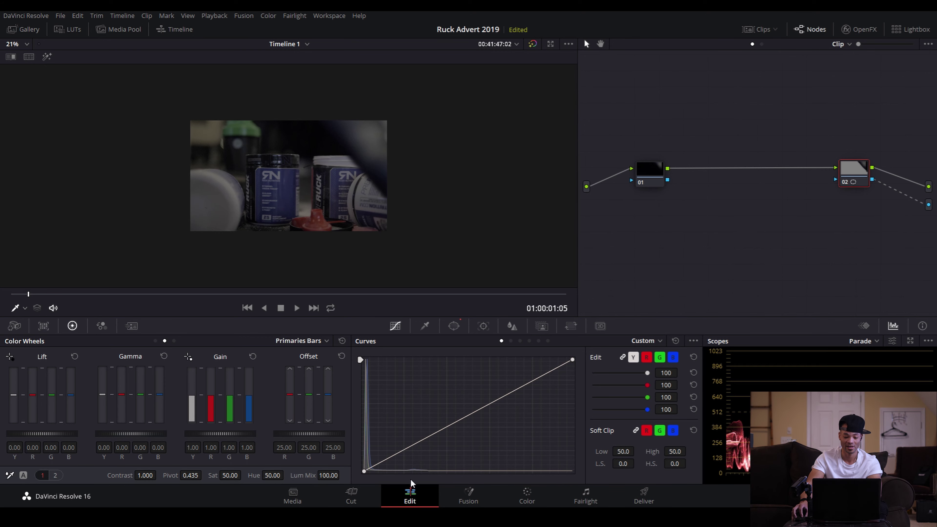
Play the timeline from the start to find where the speed-ramped clip should end
{"action": "key", "text": "Home"}
{"action": "key", "text": "space"}
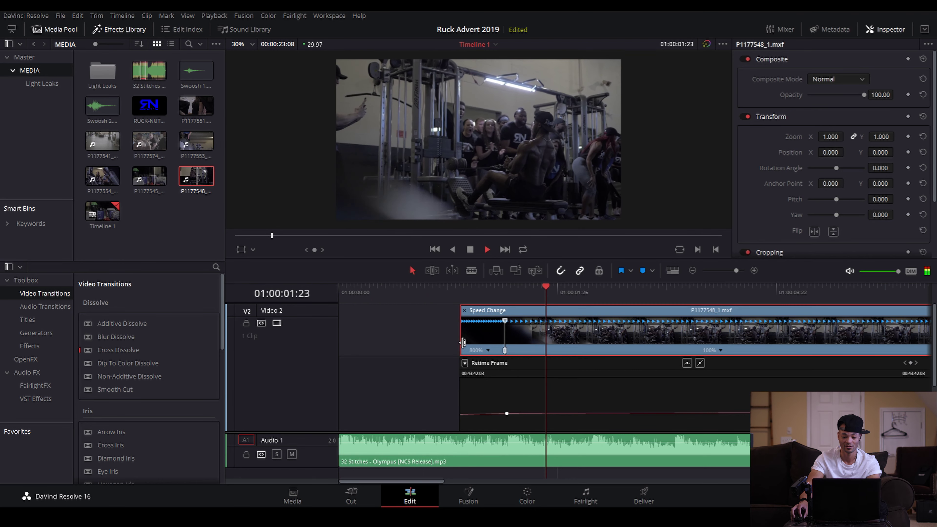
{"action": "key", "text": "Home"}
{"action": "key", "text": "space"}
{"action": "key", "text": "Home"}
{"action": "key", "text": "space"}
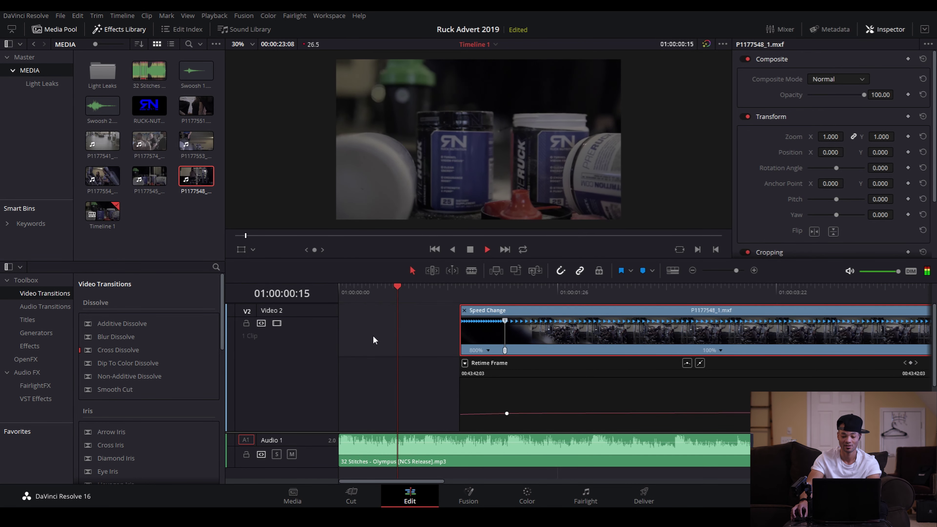
{"action": "key", "text": "space"}
Blade the speed-ramped clip on Video 2 at 01:00:02:15
{"action": "key", "text": "b"}
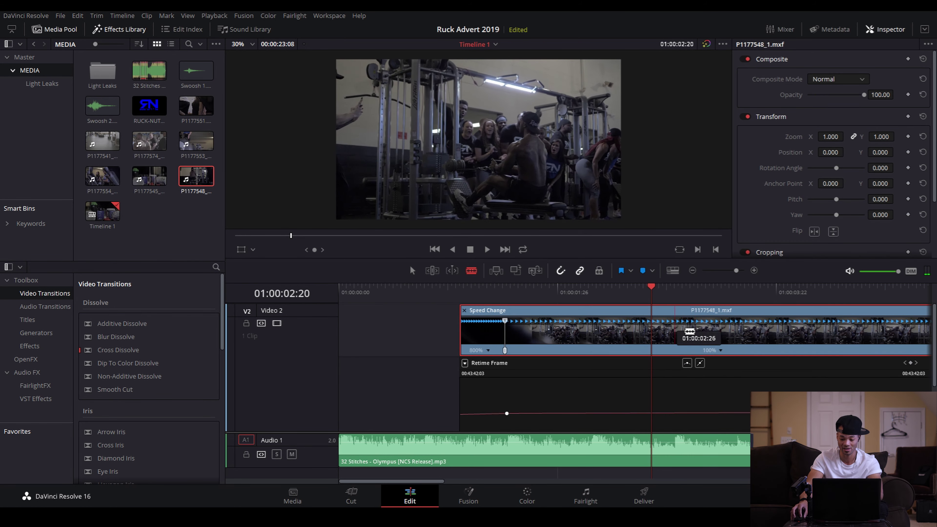
{"action": "left_click_drag", "start_coordinate": [649, 298], "coordinate": [310, 297]}
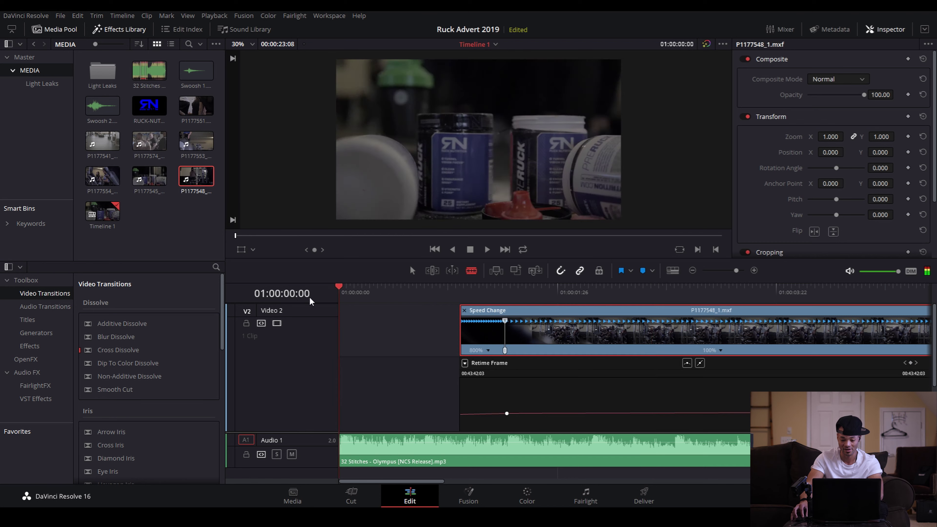
{"action": "key", "text": "space"}
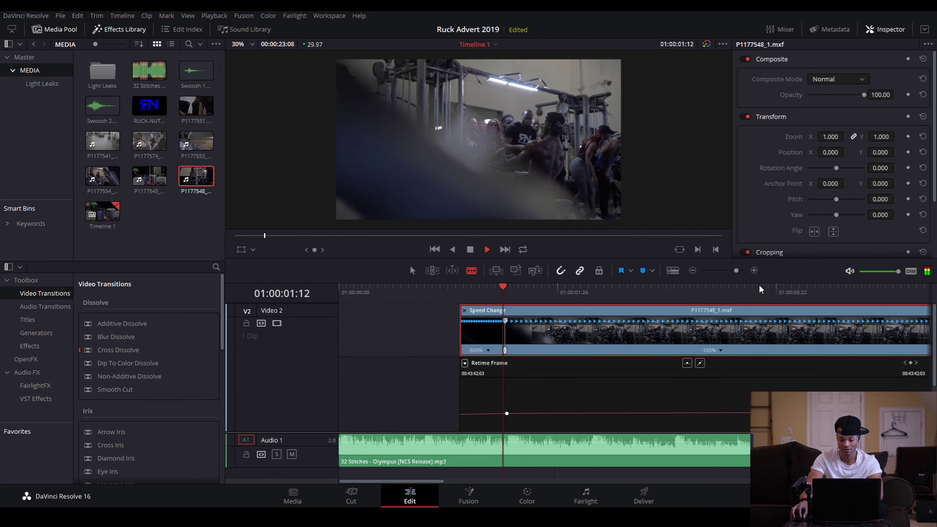
{"action": "key", "text": "space"}
{"action": "key", "text": "Left"}
{"action": "key", "text": "Left"}
{"action": "key", "text": "Left"}
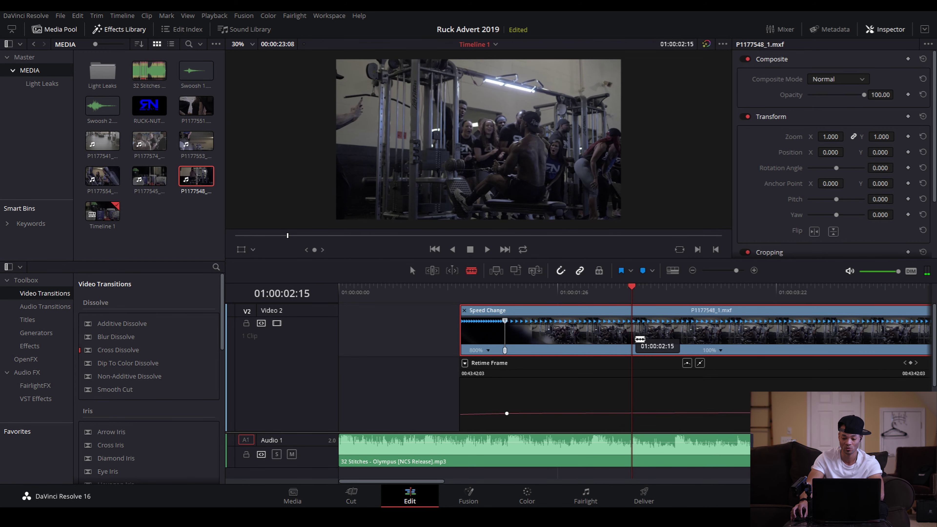
{"action": "key", "text": "ctrl+b"}
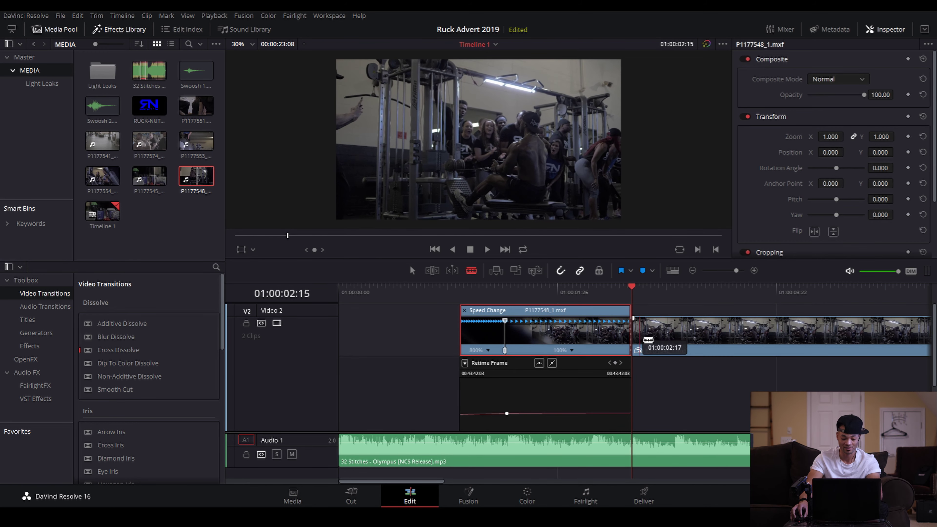
Delete the clip's leftover part and load P1177548_1.mxf into the source viewer
{"action": "key", "text": "a"}
{"action": "left_click", "coordinate": [692, 271]}
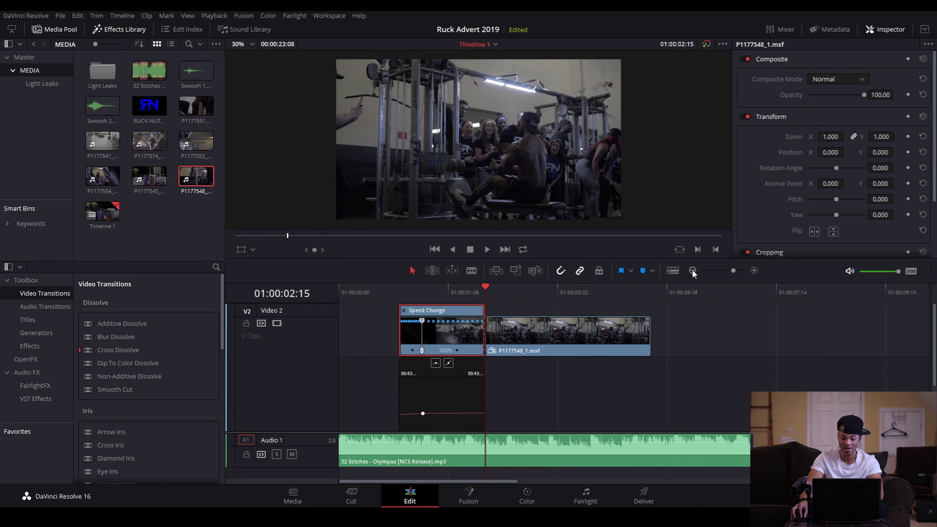
{"action": "left_click", "coordinate": [693, 270]}
{"action": "key", "text": "Delete"}
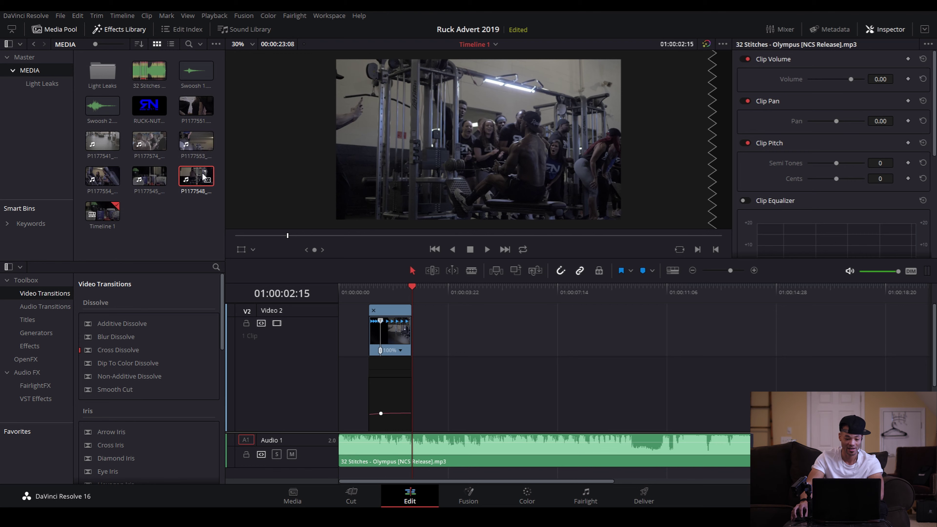
{"action": "double_click", "coordinate": [193, 179]}
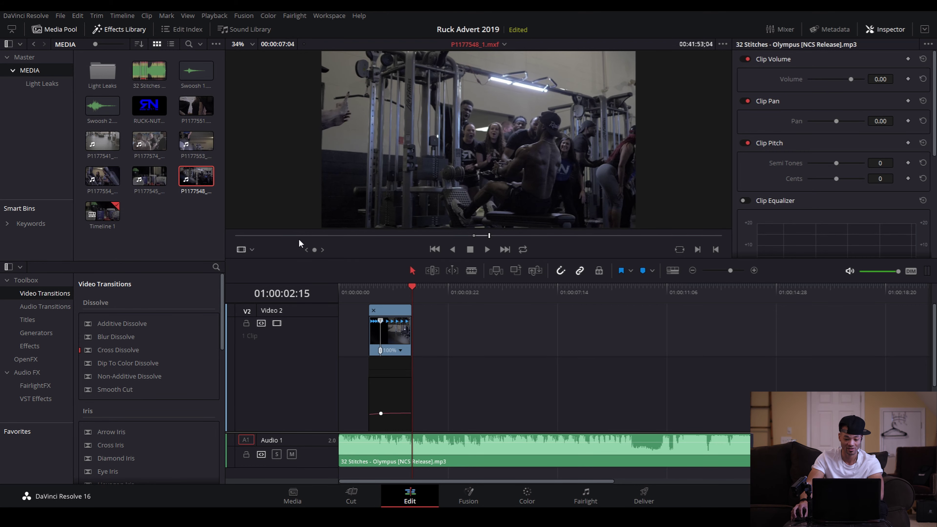
Mark a 00:00:04:25 section of P1177548_1.mxf ending at 42:50;01 and drop it onto Video 2
{"action": "left_click_drag", "start_coordinate": [505, 238], "coordinate": [595, 248]}
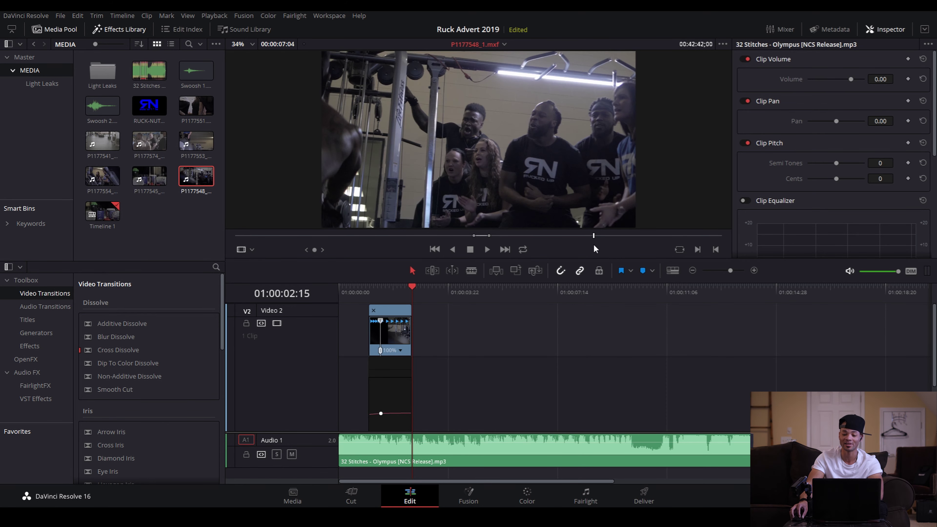
{"action": "key", "text": "space"}
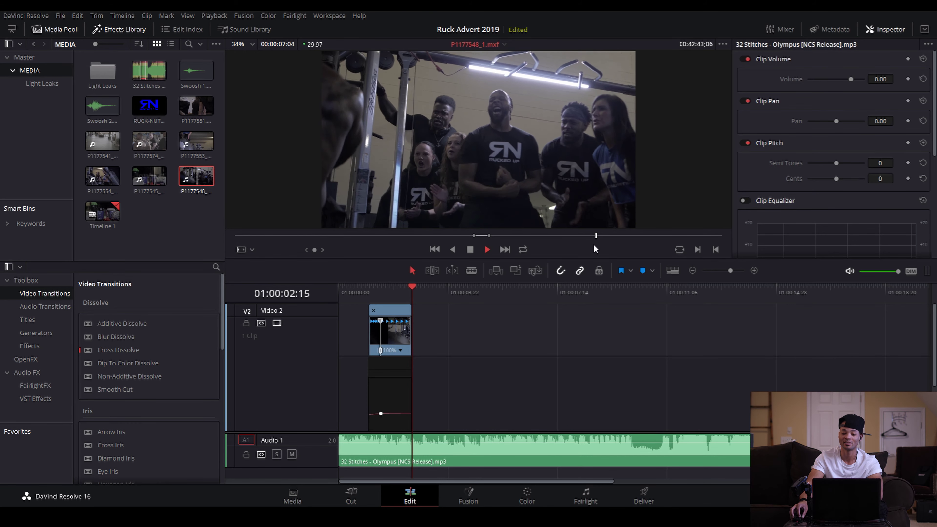
{"action": "key", "text": "space"}
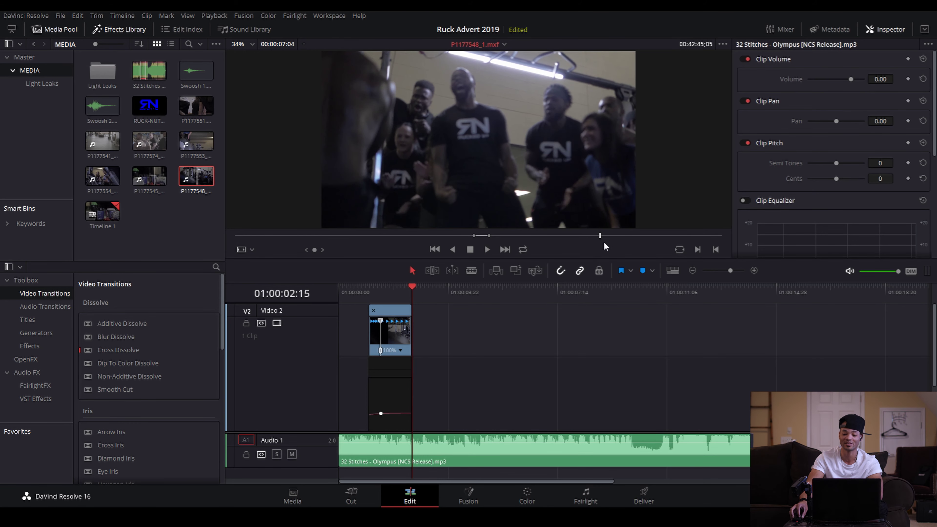
{"action": "left_click_drag", "start_coordinate": [599, 234], "coordinate": [599, 237]}
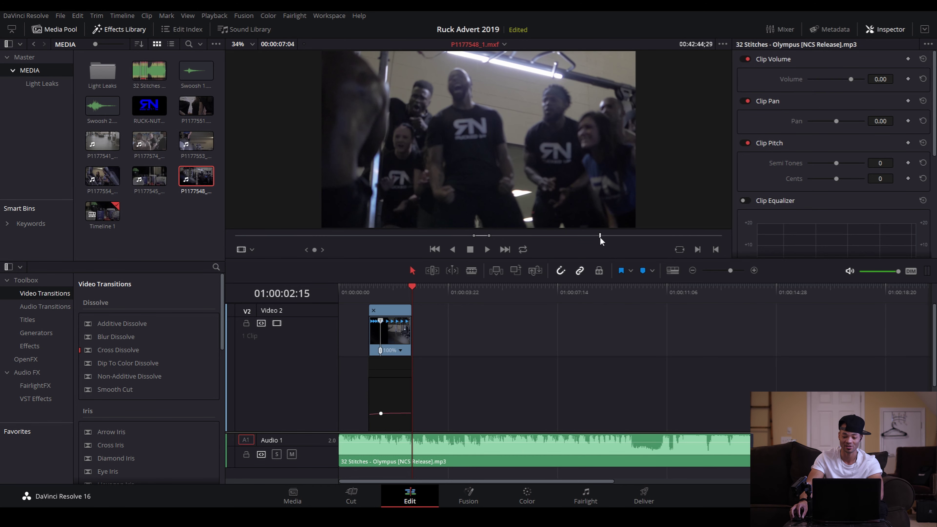
{"action": "key", "text": "i"}
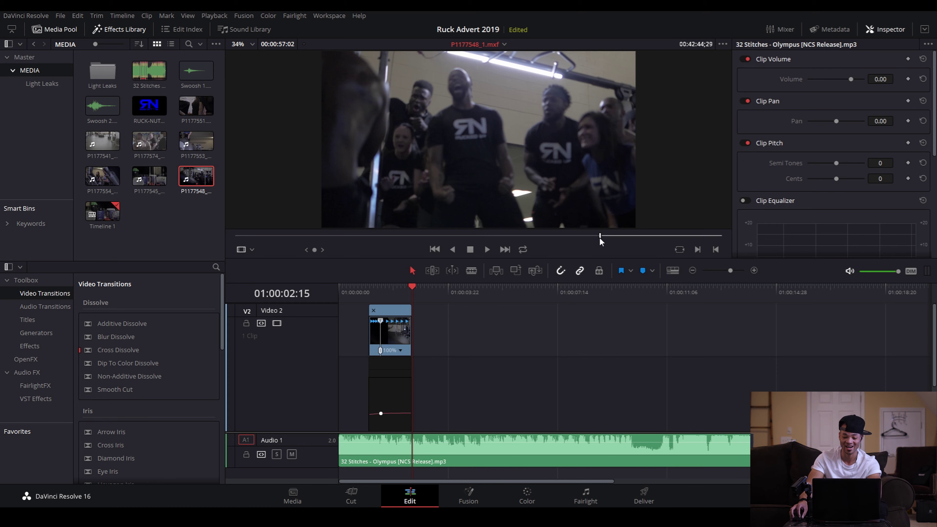
{"action": "key", "text": "space"}
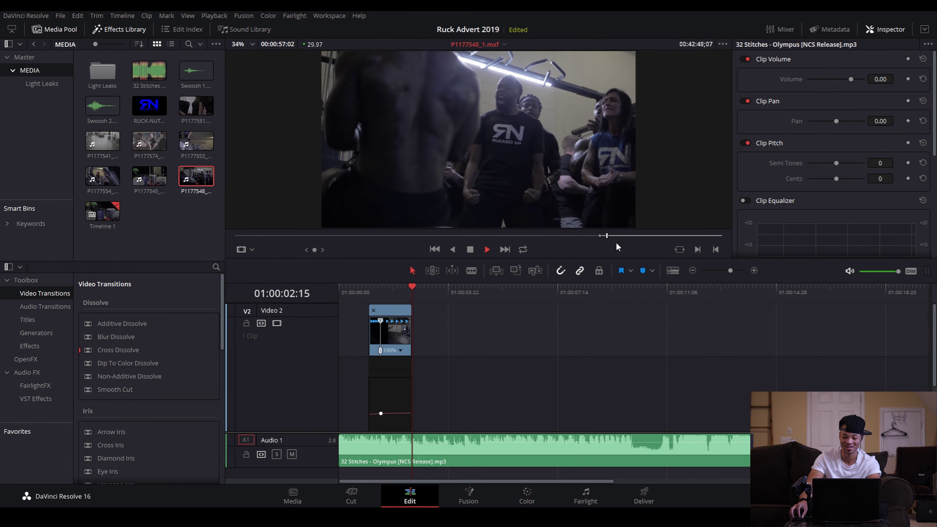
{"action": "key", "text": "o"}
{"action": "key", "text": "space"}
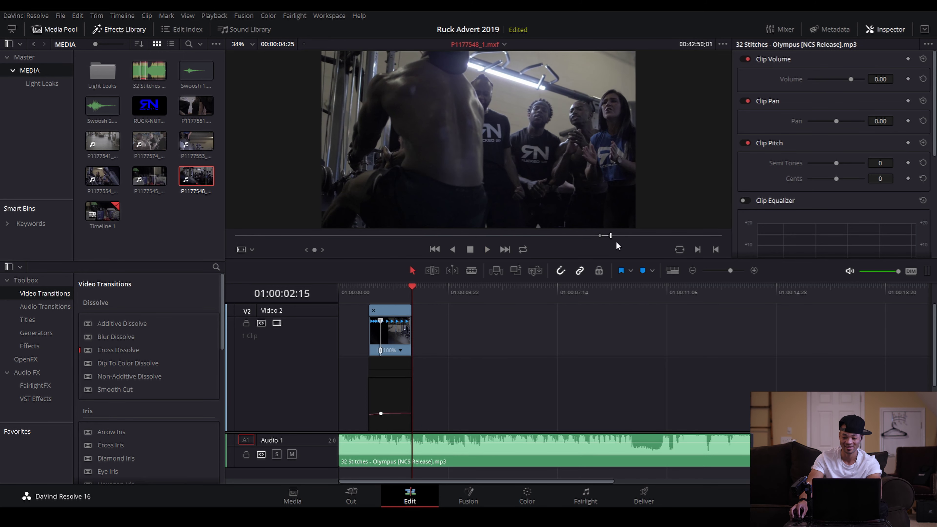
{"action": "left_click_drag", "start_coordinate": [467, 219], "coordinate": [414, 361]}
Hide the speed bar and retime curve on the speed-ramped Video 2 clip
{"action": "left_click", "coordinate": [392, 317]}
{"action": "right_click", "coordinate": [398, 399]}
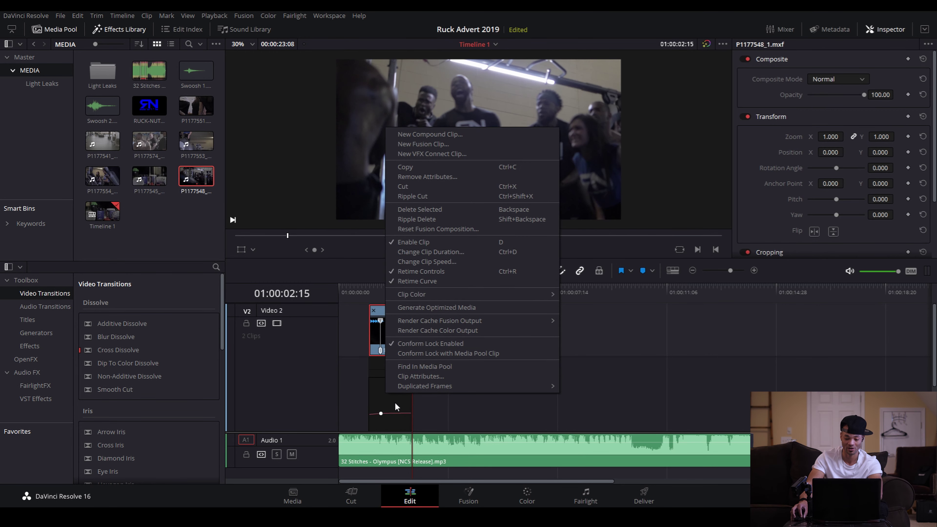
{"action": "left_click", "coordinate": [438, 271]}
{"action": "right_click", "coordinate": [397, 328]}
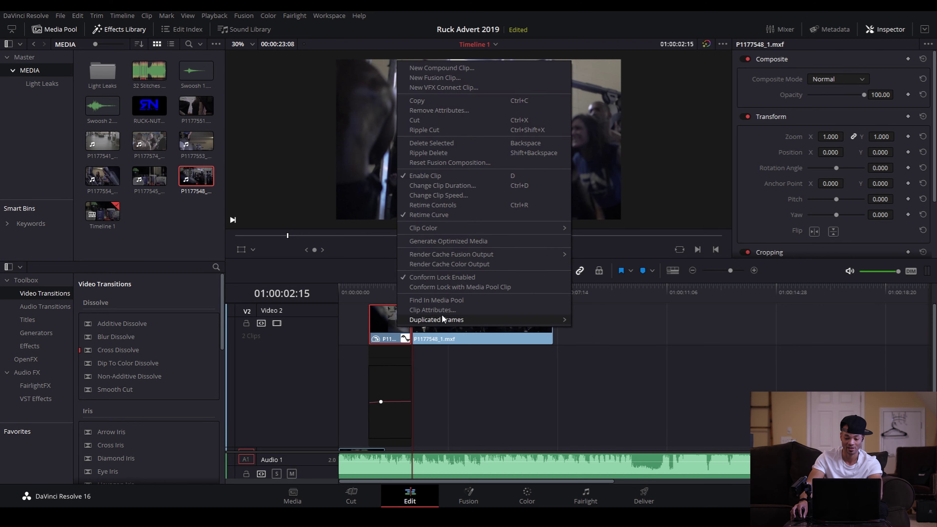
{"action": "left_click", "coordinate": [435, 214]}
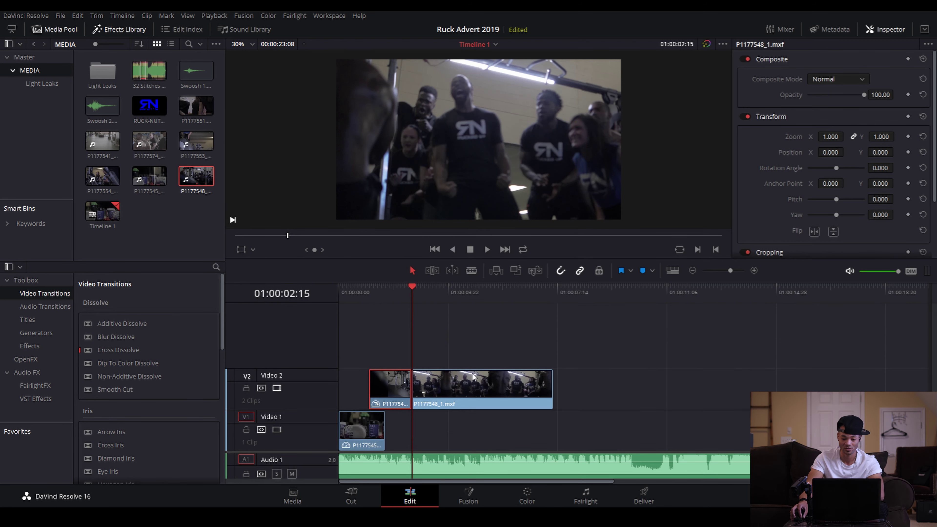
Trim 02:13 off the start of P1177548_1.mxf and play back the edit
{"action": "left_click", "coordinate": [470, 381]}
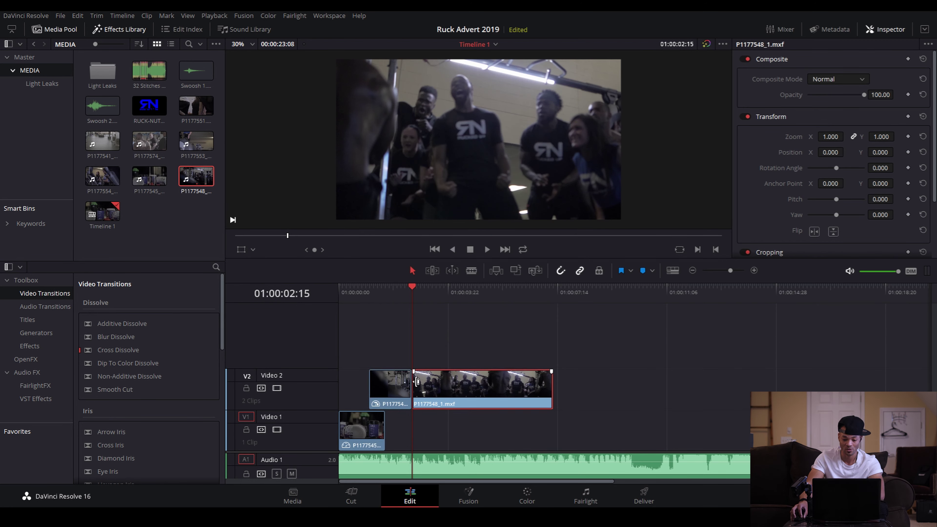
{"action": "mouse_move", "coordinate": [442, 384]}
{"action": "left_mouse_down"}
{"action": "mouse_move", "coordinate": [489, 388]}
{"action": "mouse_move", "coordinate": [443, 391]}
{"action": "left_mouse_up"}
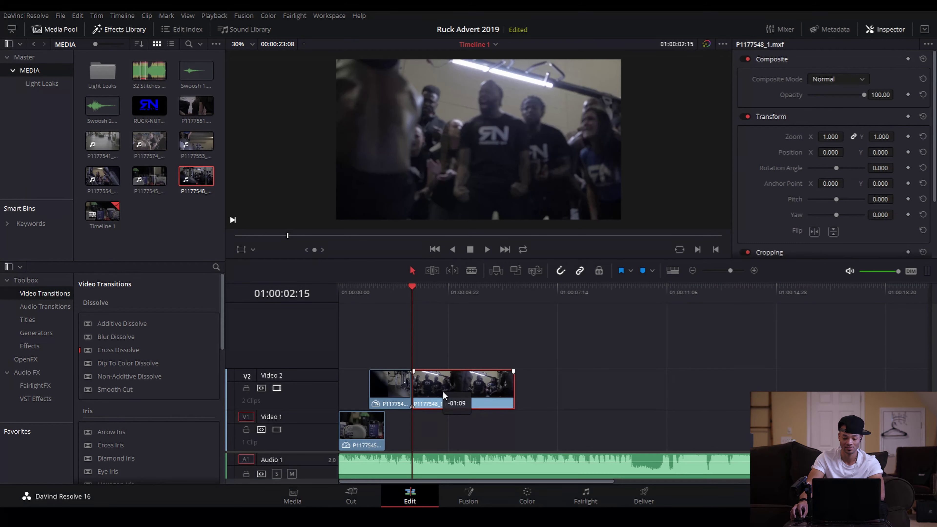
{"action": "left_click", "coordinate": [385, 292]}
{"action": "key", "text": "space"}
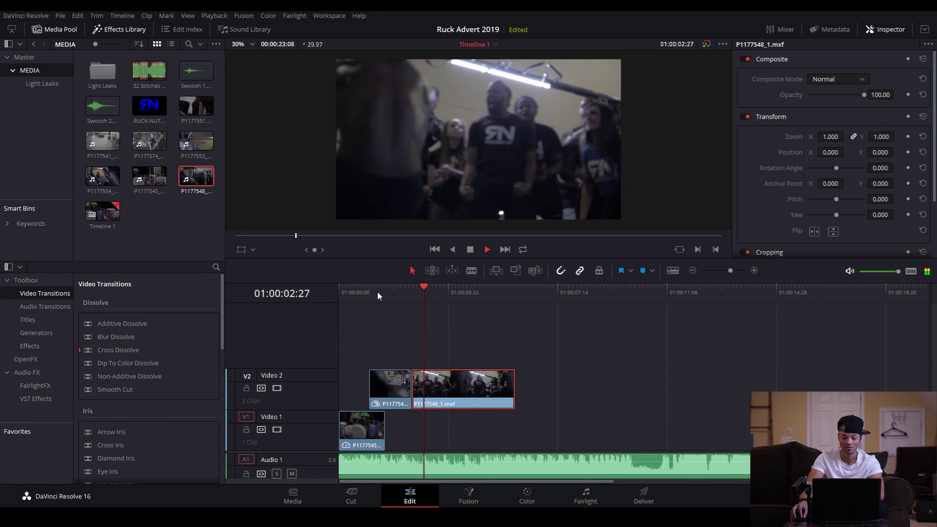
{"action": "left_click", "coordinate": [368, 291]}
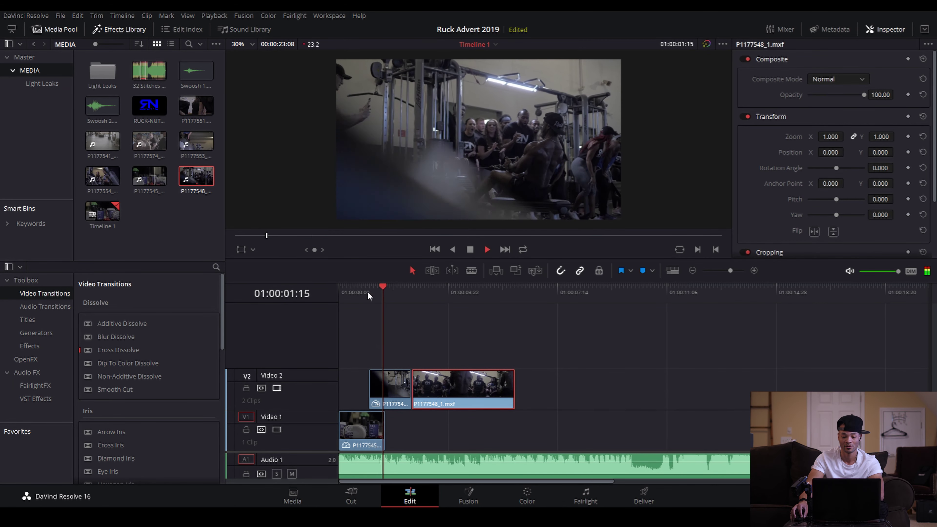
{"action": "key", "text": "space"}
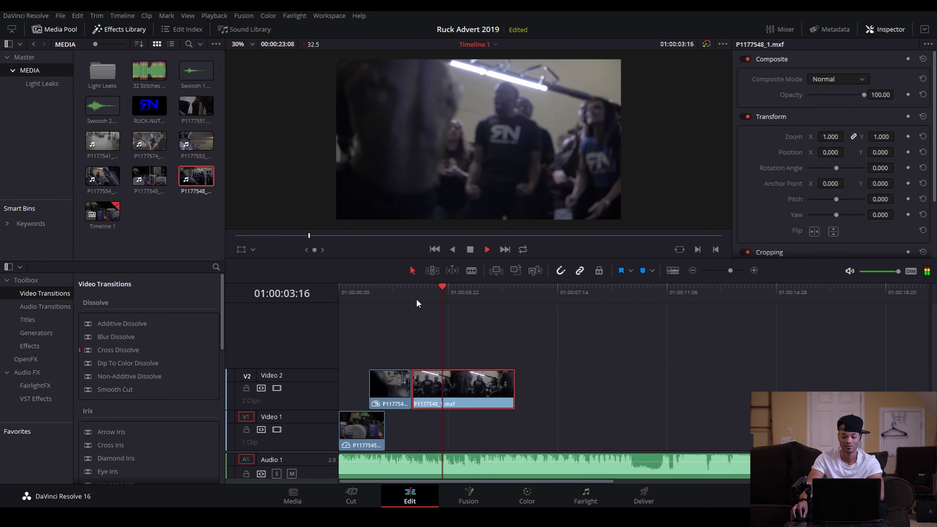
{"action": "left_click_drag", "start_coordinate": [342, 295], "coordinate": [319, 295]}
{"action": "key", "text": "space"}
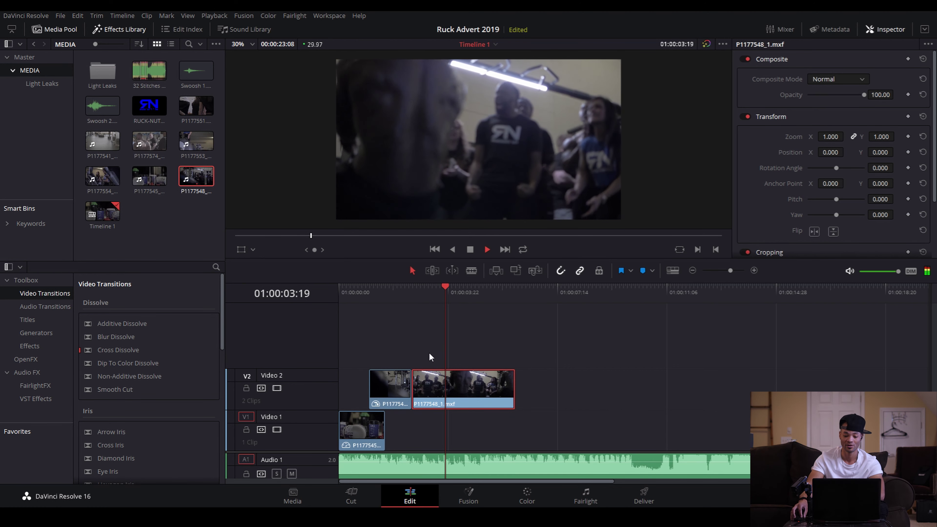
{"action": "left_click", "coordinate": [402, 286]}
{"action": "key", "text": "space"}
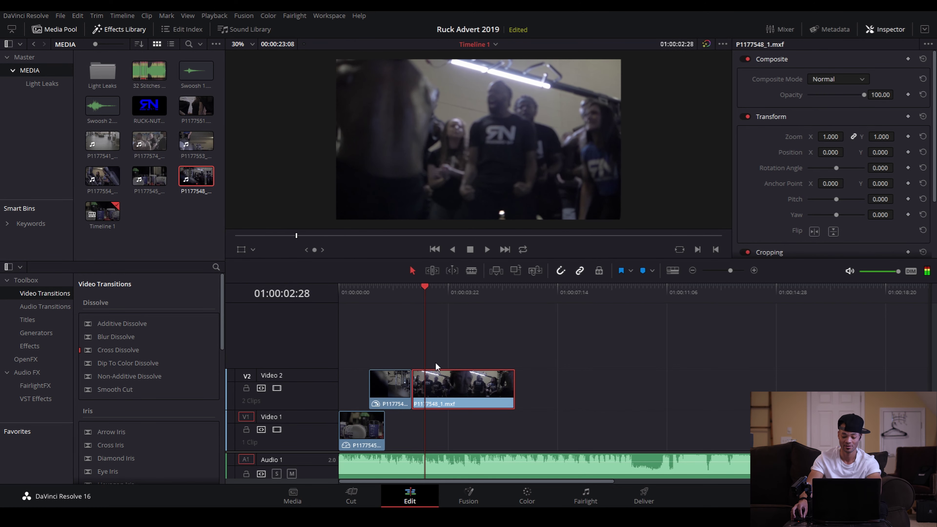
Snap P1177548_1.mxf to 01:00:02:25 and extend the first V2 clip to meet it
{"action": "key", "text": "Left"}
{"action": "key", "text": "Left"}
{"action": "left_click_drag", "start_coordinate": [440, 399], "coordinate": [421, 394]}
{"action": "left_click", "coordinate": [360, 286]}
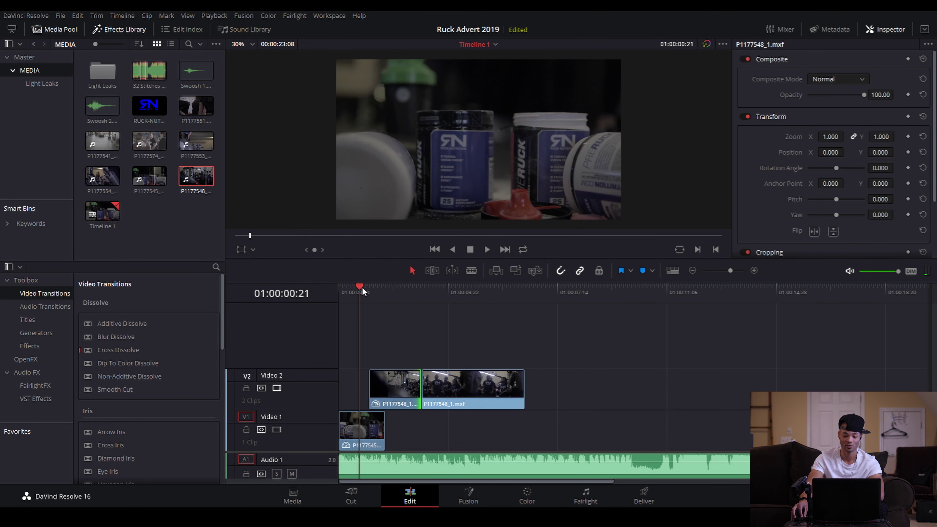
Review the cut, then trim the head of P1177548_1.mxf later
{"action": "key", "text": "space"}
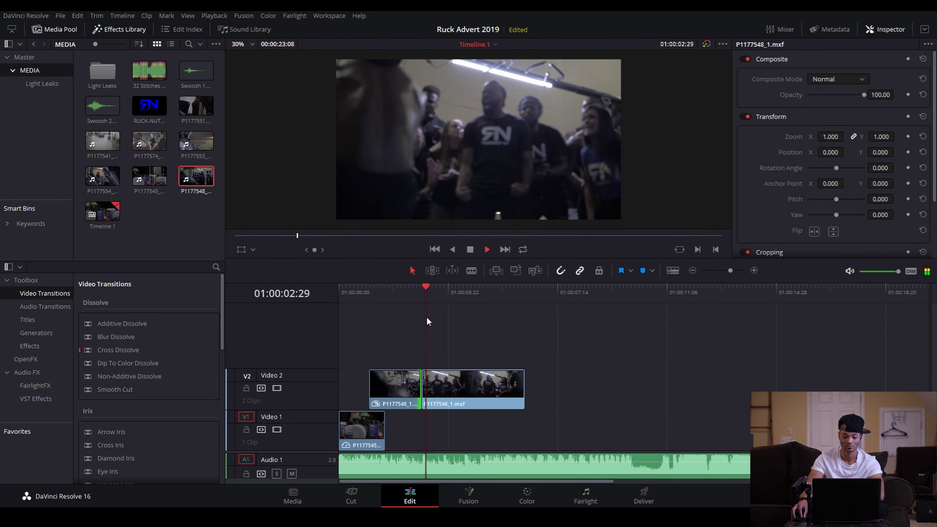
{"action": "left_click", "coordinate": [399, 295]}
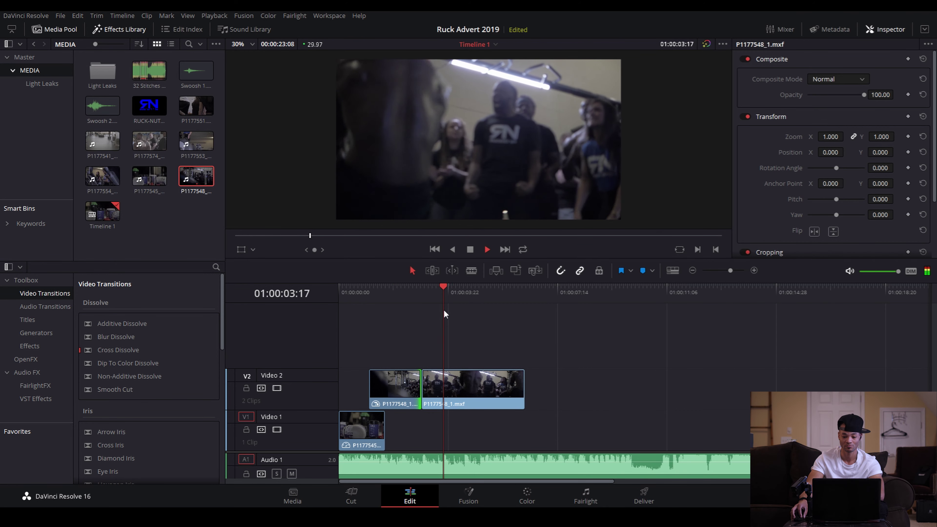
{"action": "key", "text": "space"}
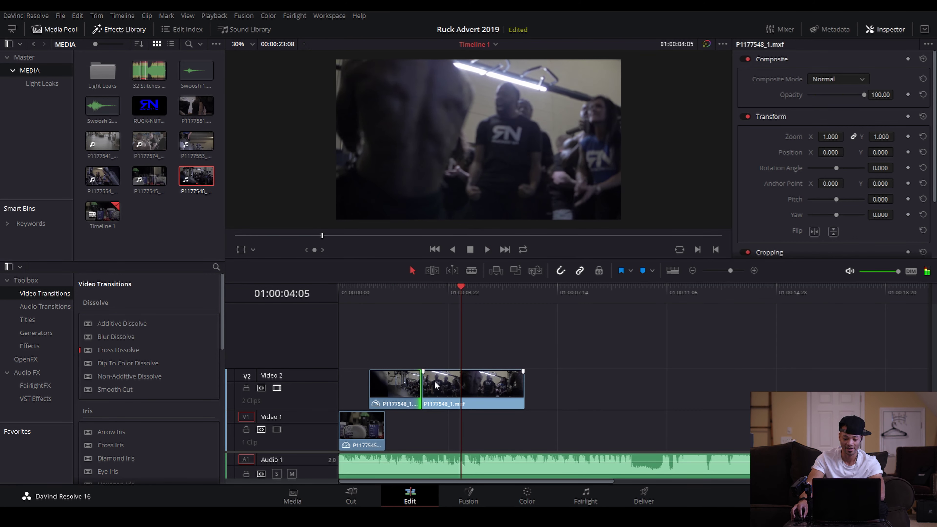
{"action": "left_click_drag", "start_coordinate": [428, 382], "coordinate": [464, 394]}
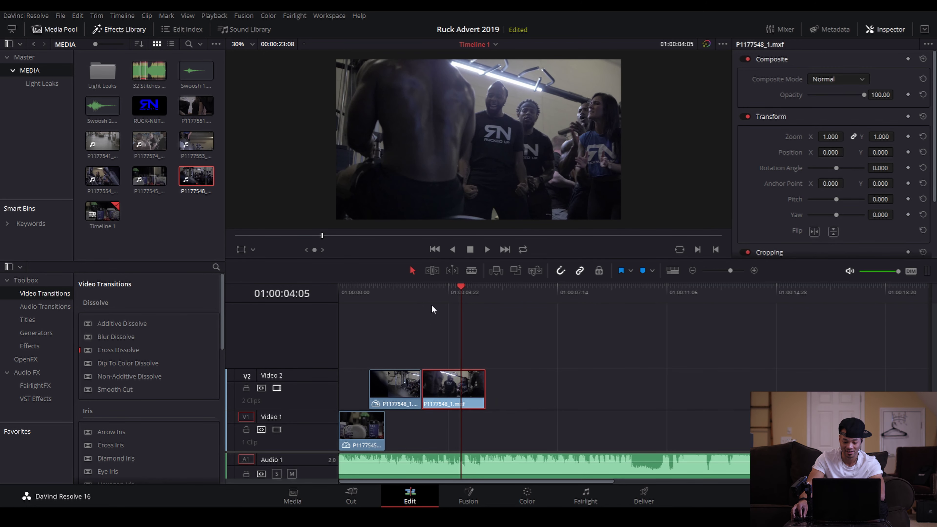
Trim the end of P1177548_1.mxf to the playhead at 01:00:04:08
{"action": "left_click", "coordinate": [421, 295]}
{"action": "key", "text": "space"}
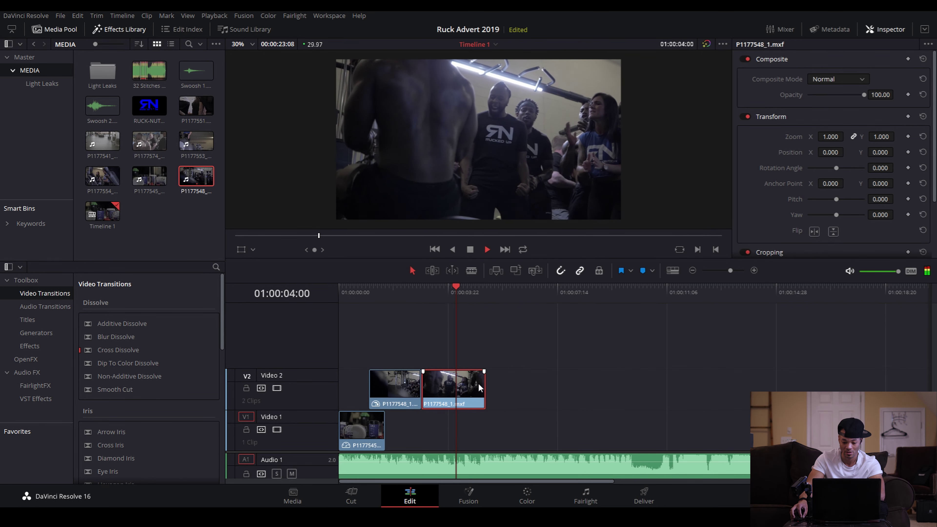
{"action": "key", "text": "space"}
{"action": "key", "text": "Left"}
{"action": "key", "text": "Left"}
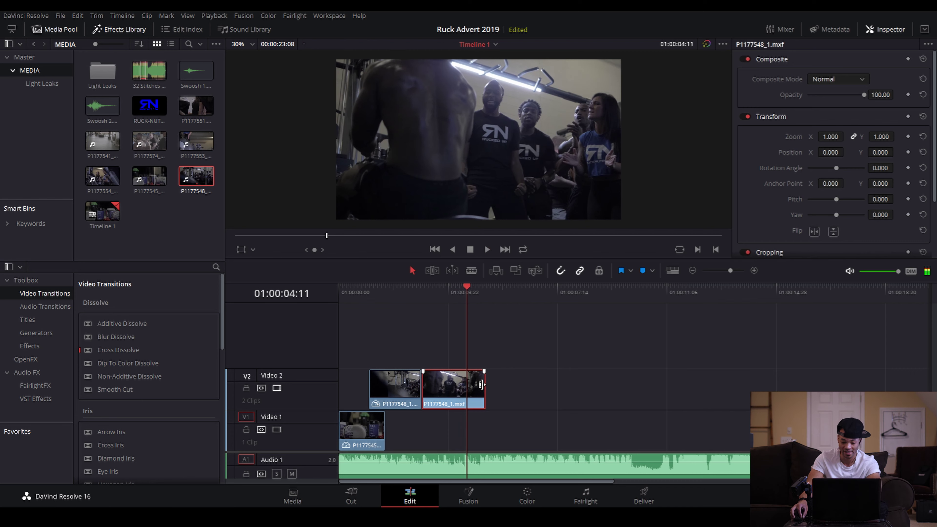
{"action": "key", "text": "Left"}
{"action": "key", "text": "Left"}
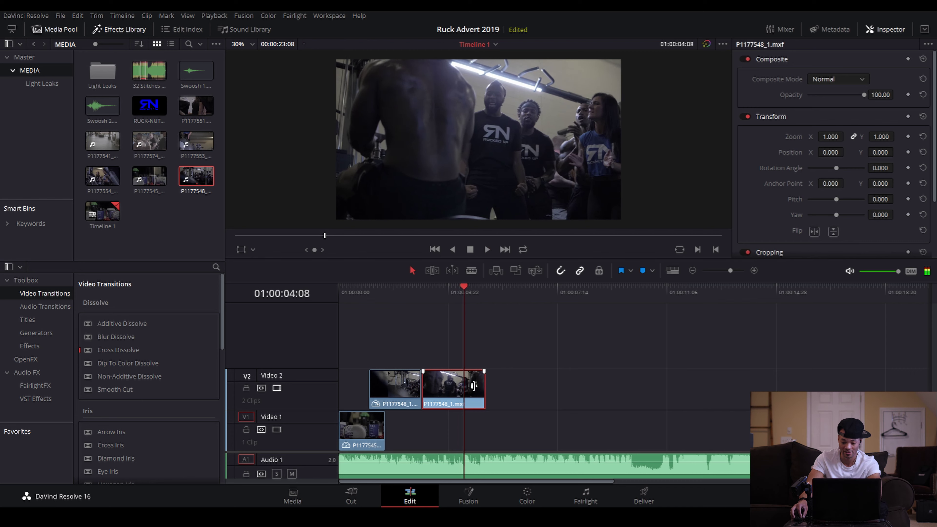
{"action": "key", "text": "shift+]"}
Review the trimmed second V2 clip and park the playhead at 01:00:04:08
{"action": "left_click", "coordinate": [422, 291]}
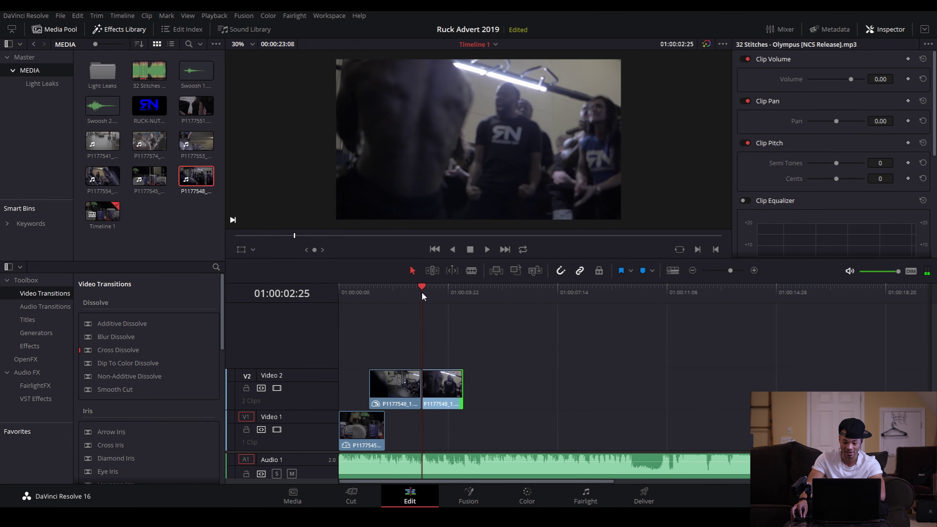
{"action": "key", "text": "space"}
{"action": "key", "text": "space"}
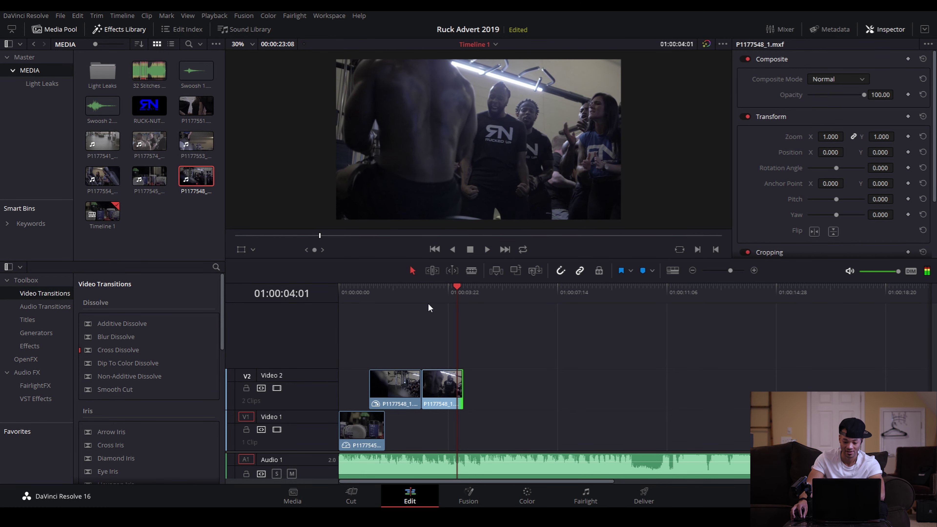
{"action": "key", "text": "alt+/"}
{"action": "left_click", "coordinate": [446, 385]}
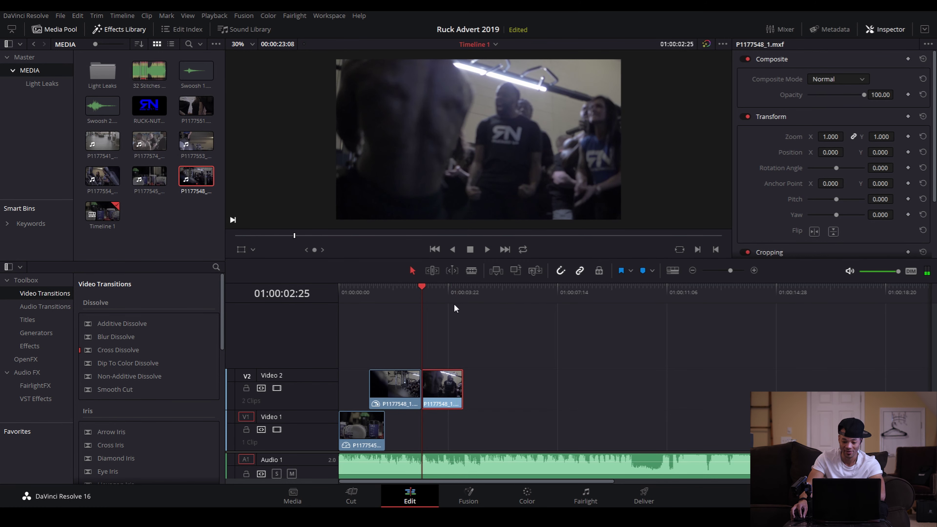
{"action": "left_click", "coordinate": [462, 294]}
{"action": "left_click", "coordinate": [436, 294]}
{"action": "left_click", "coordinate": [464, 295]}
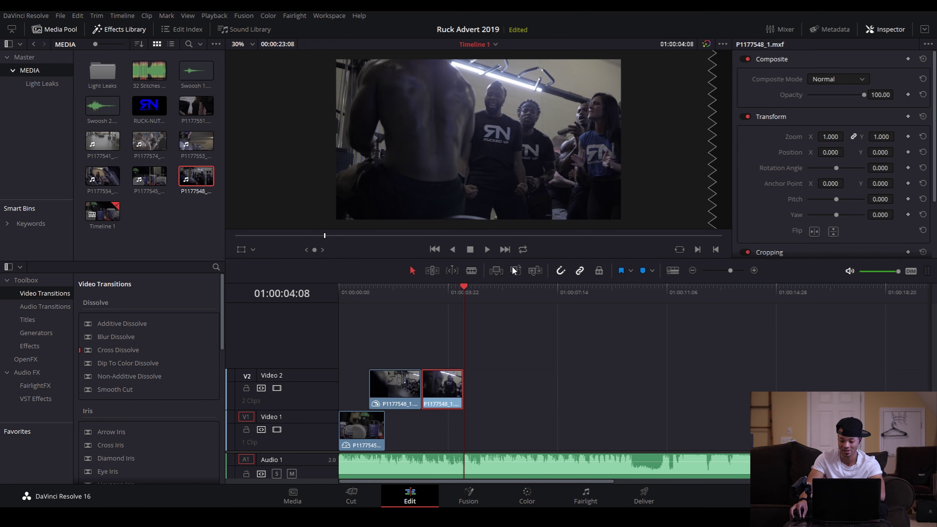
Keyframe Zoom and Position on the second V2 clip, pushing in and shifting left by its end
{"action": "left_click", "coordinate": [422, 294]}
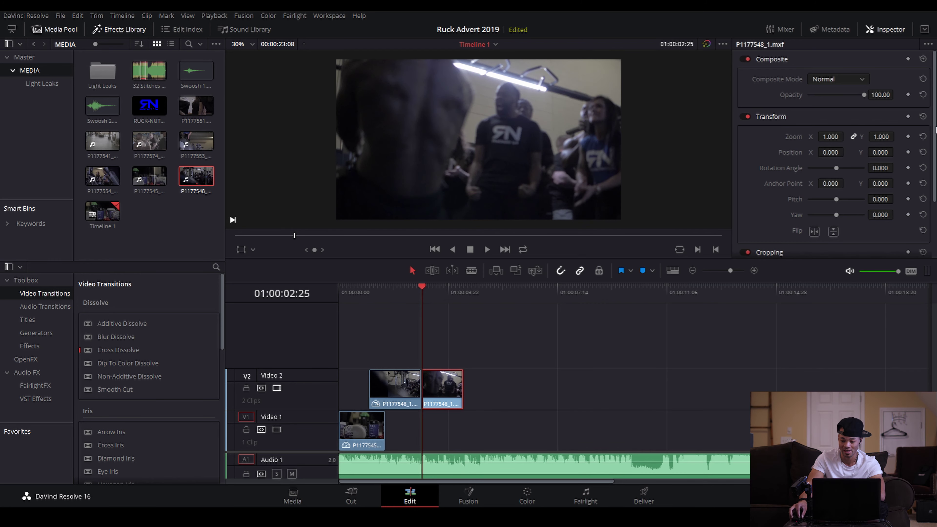
{"action": "left_click", "coordinate": [908, 138]}
{"action": "left_click", "coordinate": [464, 297]}
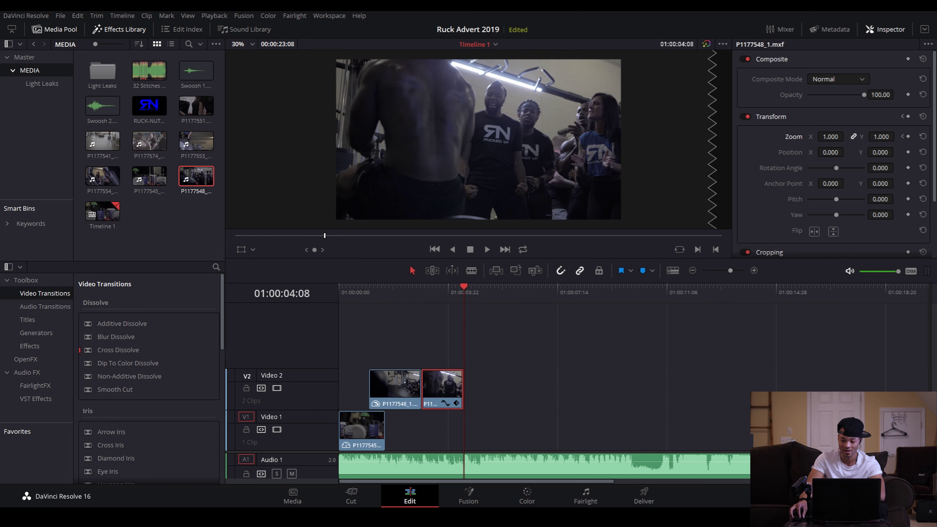
{"action": "left_click", "coordinate": [902, 137]}
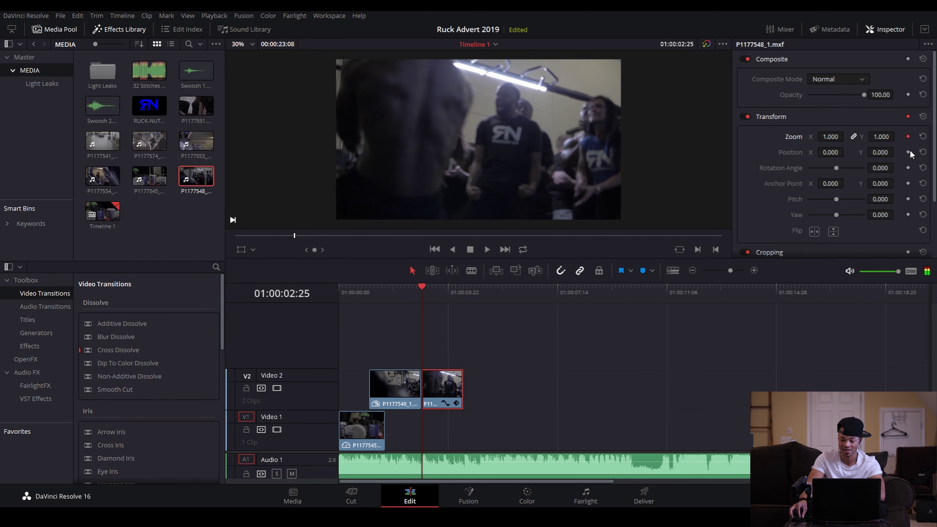
{"action": "left_click", "coordinate": [908, 152]}
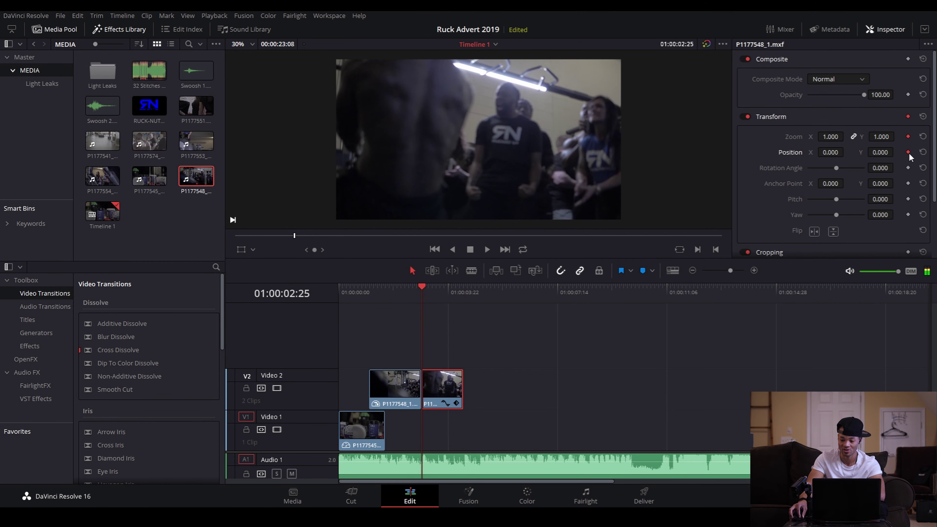
{"action": "left_click", "coordinate": [463, 294]}
{"action": "left_click_drag", "start_coordinate": [825, 135], "coordinate": [897, 151]}
{"action": "left_click_drag", "start_coordinate": [830, 152], "coordinate": [813, 152]}
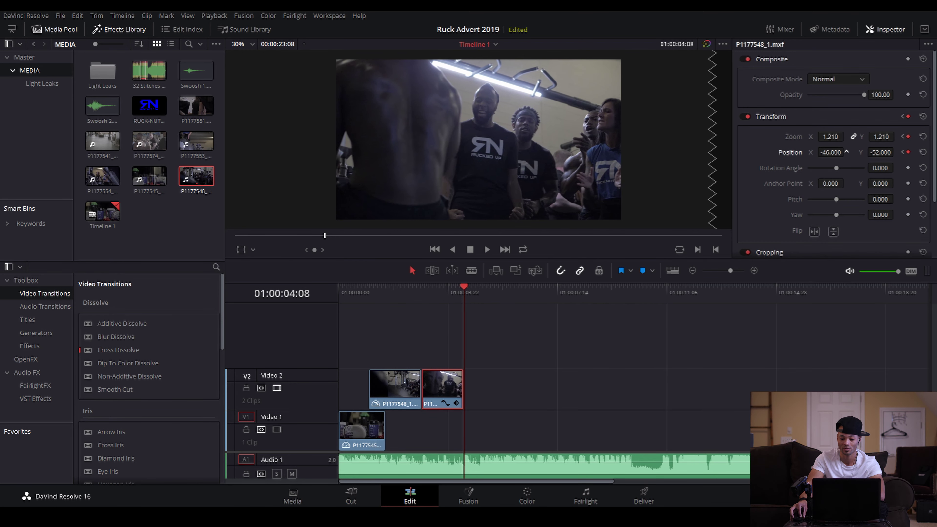
Play back the keyframed push-in on the second V2 clip
{"action": "left_click", "coordinate": [412, 288]}
{"action": "key", "text": "space"}
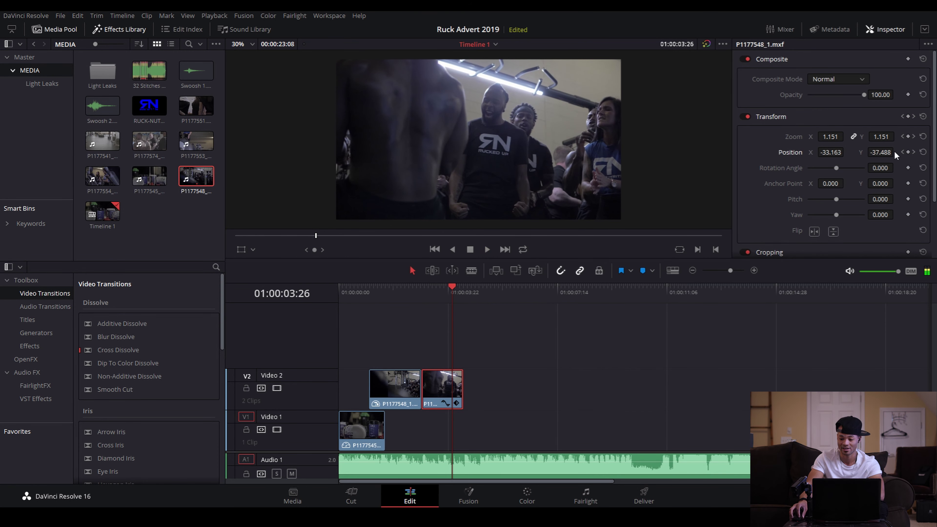
{"action": "left_click", "coordinate": [913, 137]}
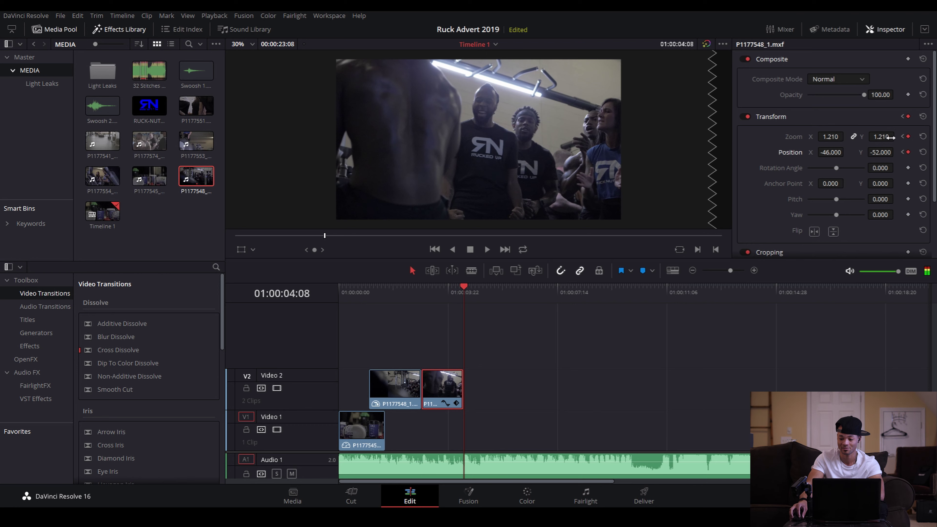
{"action": "scroll", "coordinate": [898, 136], "scroll_direction": "down", "scroll_amount": 7}
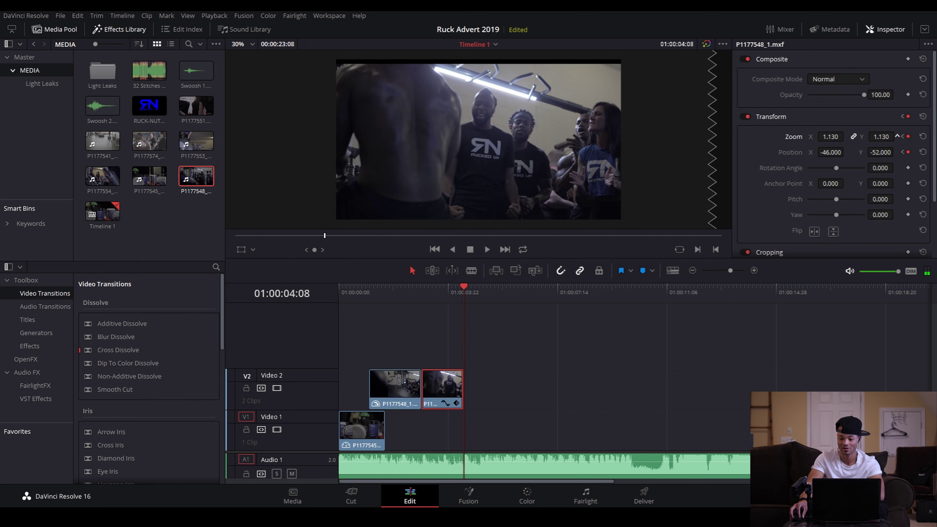
{"action": "scroll", "coordinate": [881, 137], "scroll_direction": "up", "scroll_amount": 4}
{"action": "scroll", "coordinate": [881, 136], "scroll_direction": "up", "scroll_amount": 2}
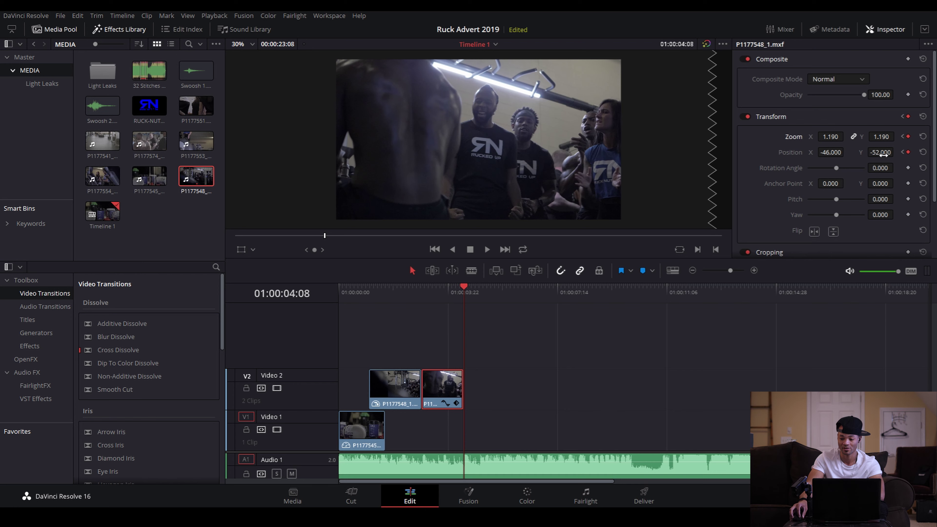
{"action": "scroll", "coordinate": [897, 152], "scroll_direction": "up", "scroll_amount": 3}
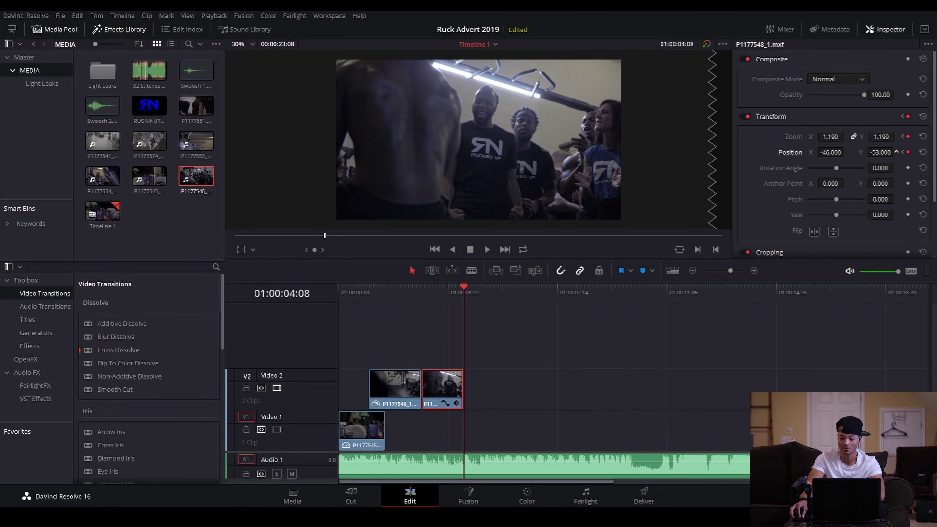
Rewatch the zoom animation twice, ending at 01:00:01:18
{"action": "left_click", "coordinate": [407, 293]}
{"action": "key", "text": "space"}
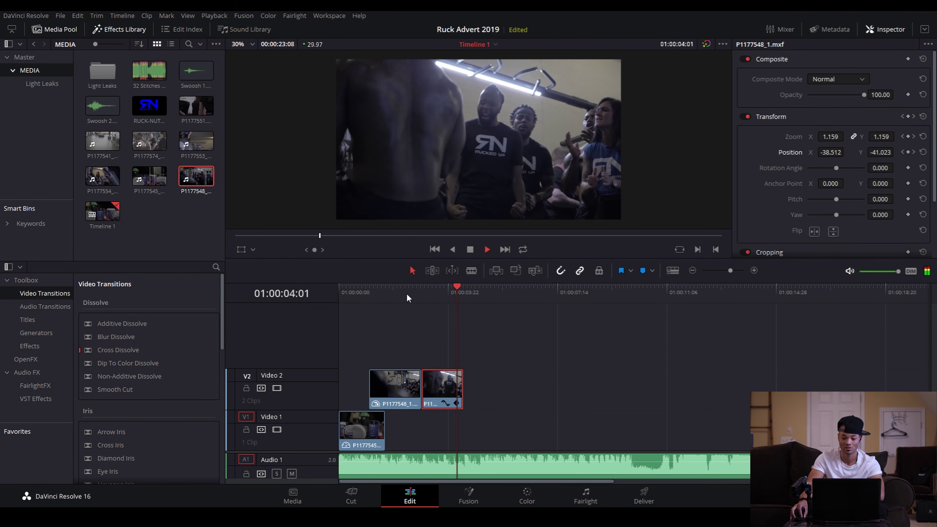
{"action": "key", "text": "space"}
{"action": "left_click", "coordinate": [404, 291]}
{"action": "key", "text": "space"}
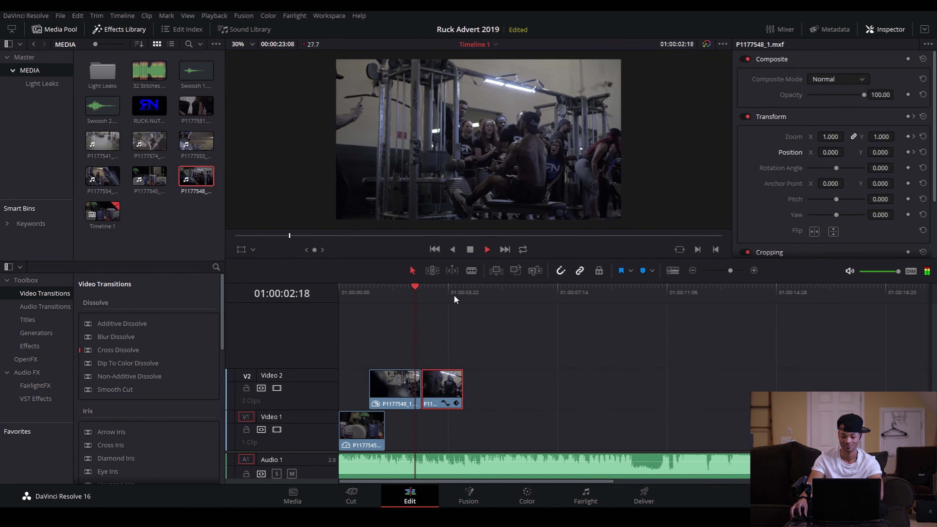
{"action": "key", "text": "space"}
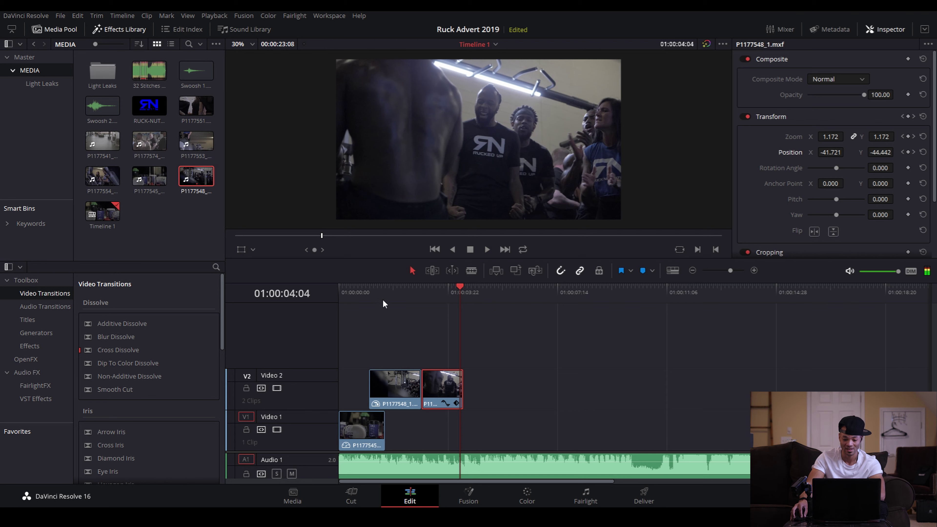
{"action": "left_click", "coordinate": [386, 291]}
Keyframe the first V2 clip's Zoom at 1.000 at its start, then move to 01:00:02:25
{"action": "left_click", "coordinate": [399, 386]}
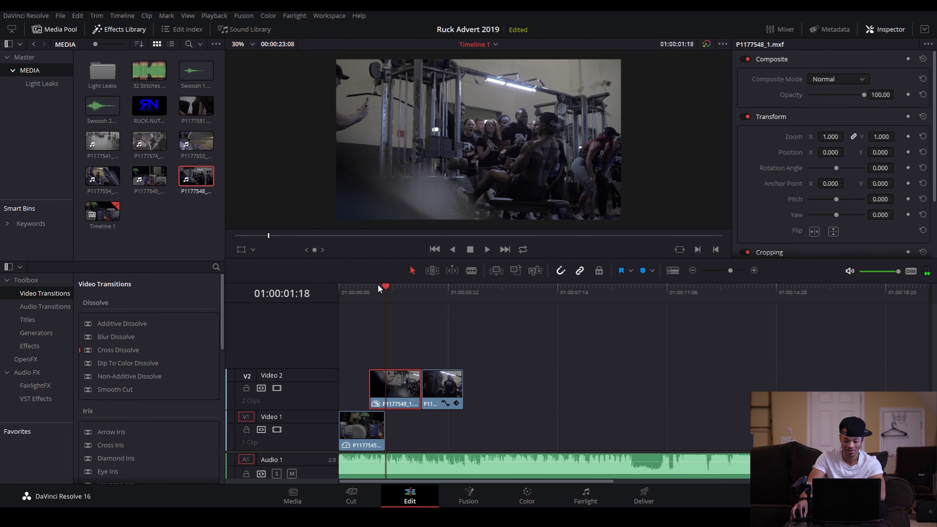
{"action": "key", "text": "Up"}
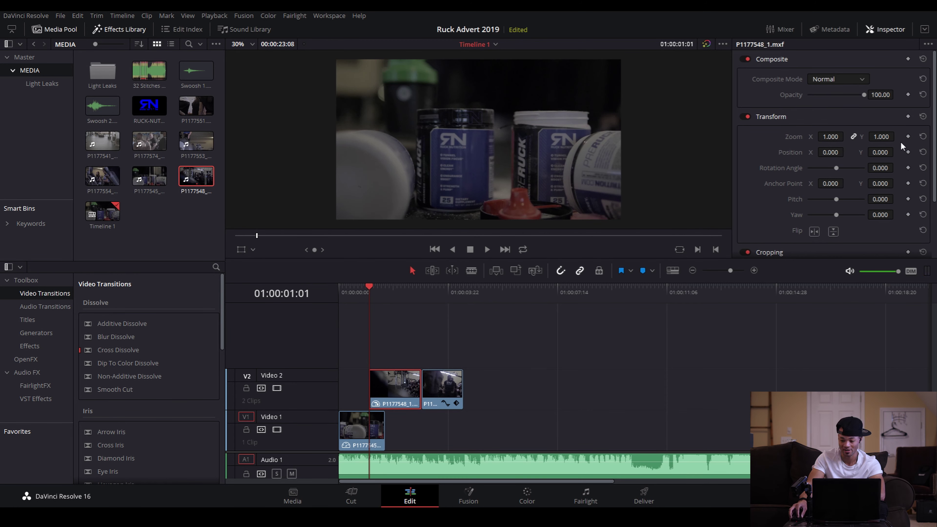
{"action": "left_click", "coordinate": [908, 136]}
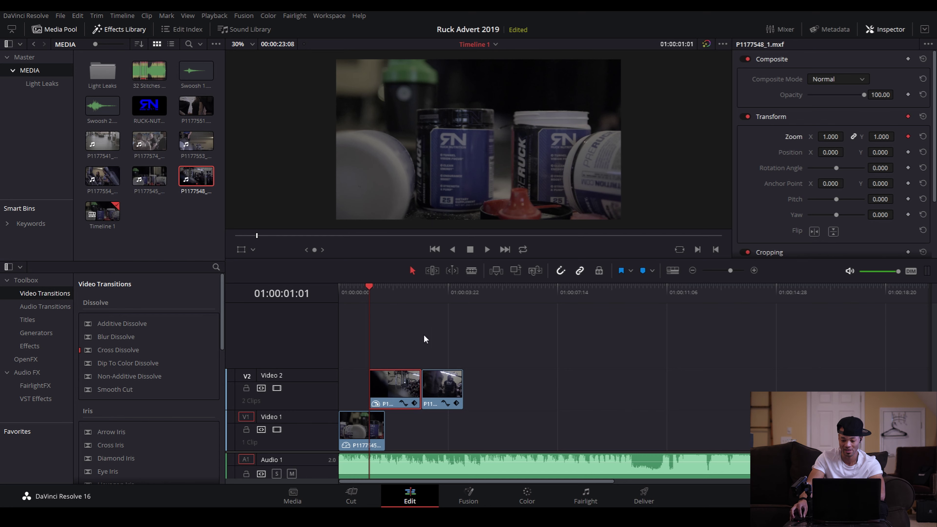
{"action": "left_click", "coordinate": [421, 294]}
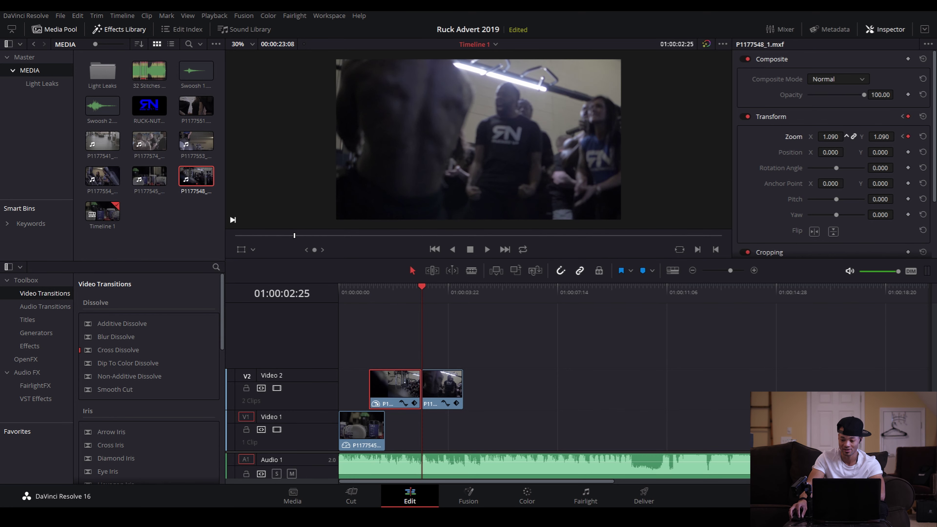
Play the timeline from the start to review both zooms, then nudge the second V2 clip's end
{"action": "left_click", "coordinate": [372, 294]}
{"action": "key", "text": "space"}
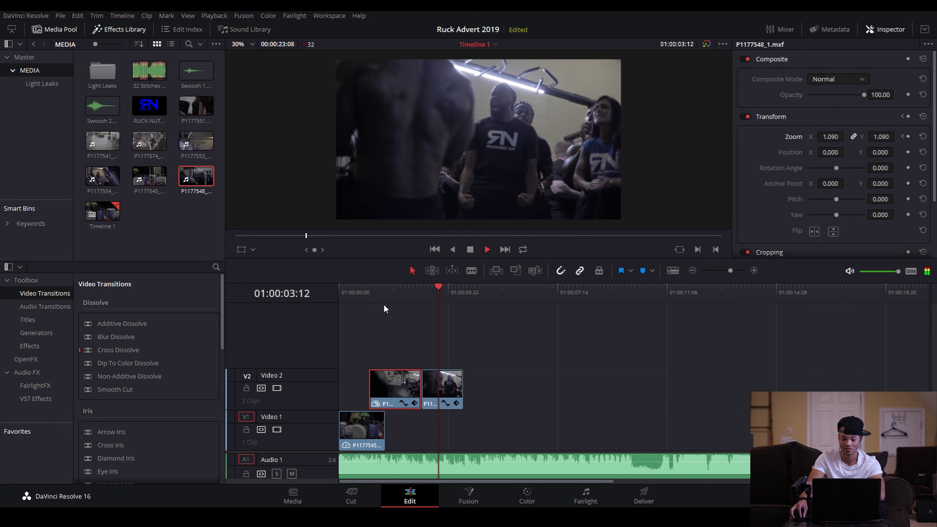
{"action": "left_click", "coordinate": [396, 289]}
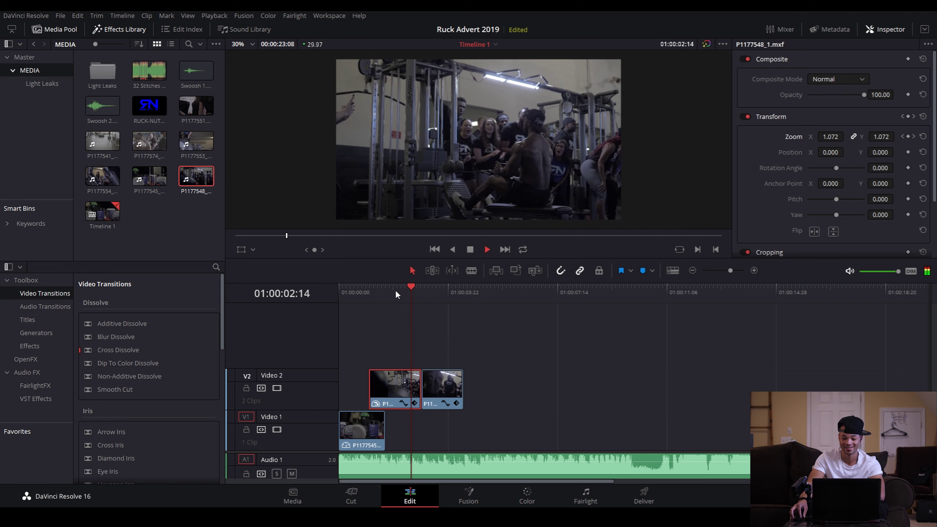
{"action": "key", "text": "space"}
{"action": "left_click", "coordinate": [369, 291]}
{"action": "key", "text": "Home"}
{"action": "key", "text": "space"}
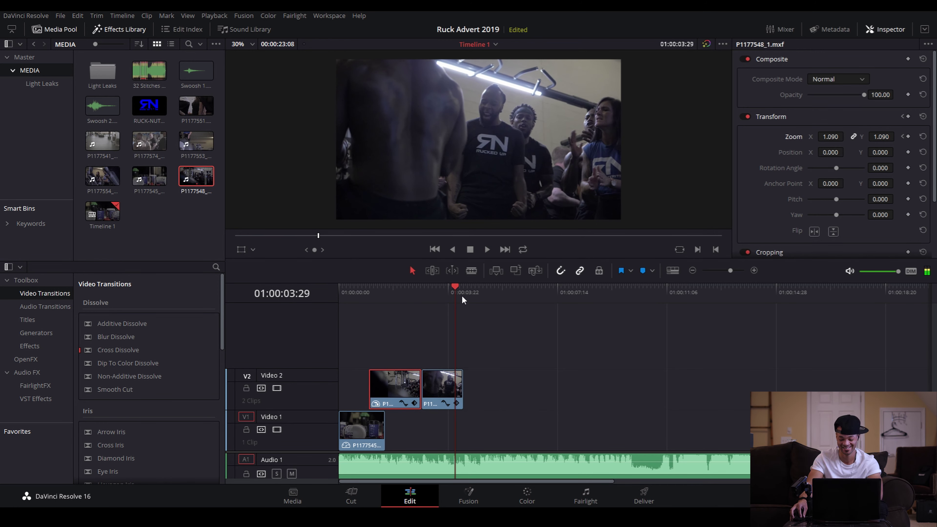
{"action": "left_click", "coordinate": [421, 292]}
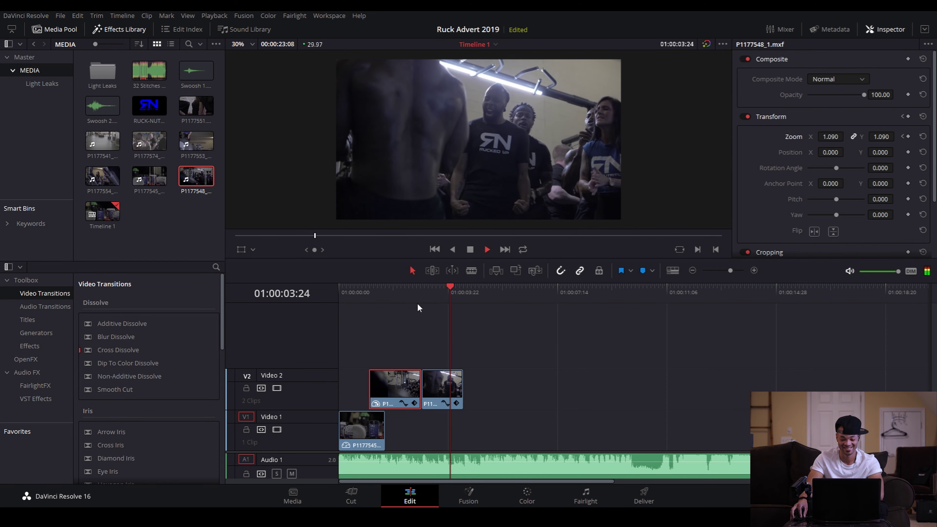
{"action": "key", "text": "space"}
{"action": "key", "text": "Left"}
{"action": "key", "text": "Left"}
{"action": "key", "text": "Left"}
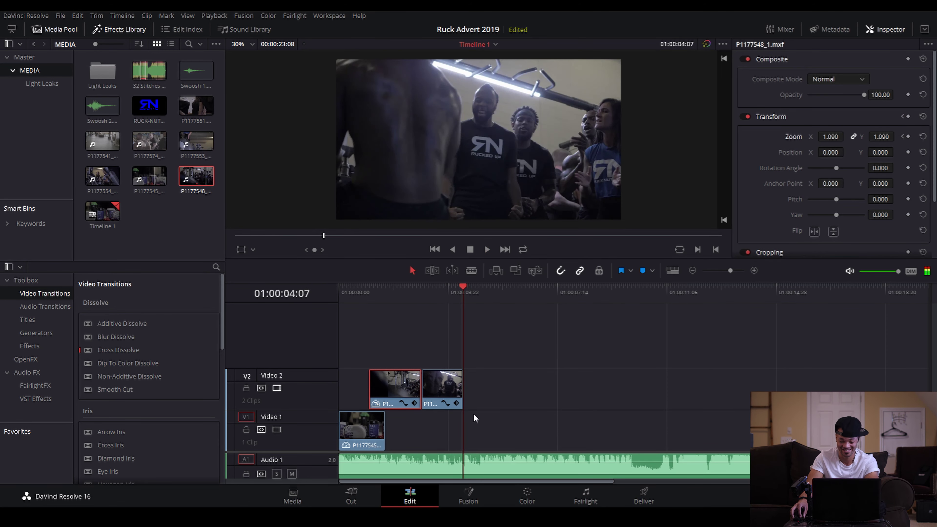
{"action": "left_click_drag", "start_coordinate": [457, 393], "coordinate": [457, 393]}
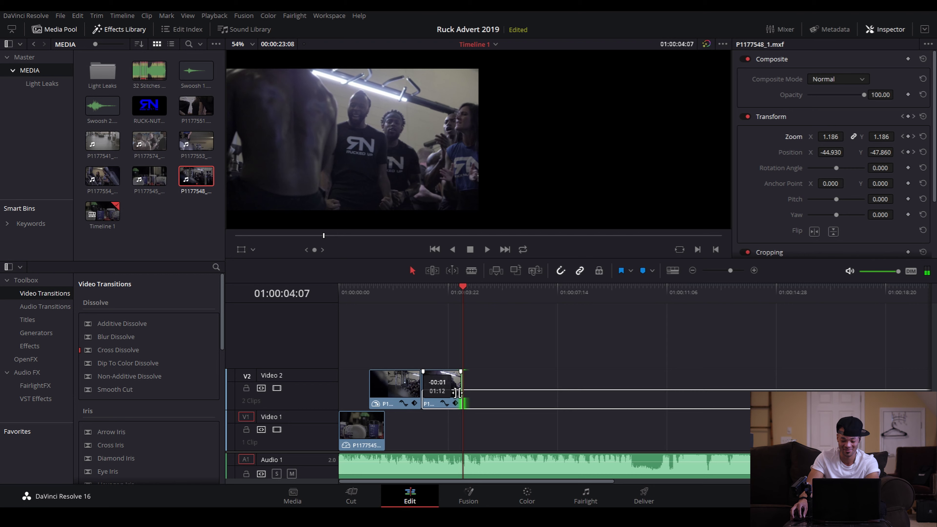
Move the second zoomed clip down to Video 1 and load P1177548_1.mxf in the source viewer
{"action": "left_click_drag", "start_coordinate": [457, 393], "coordinate": [436, 420]}
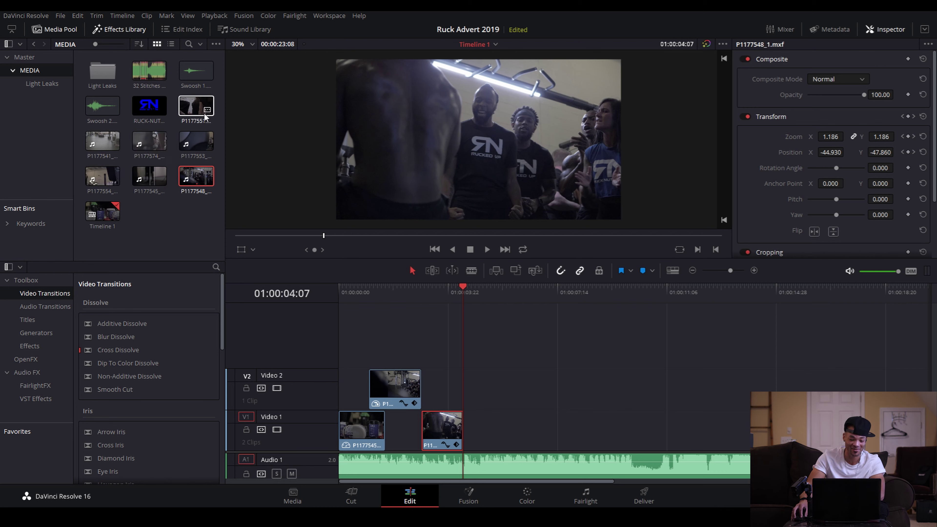
{"action": "key", "text": "Right"}
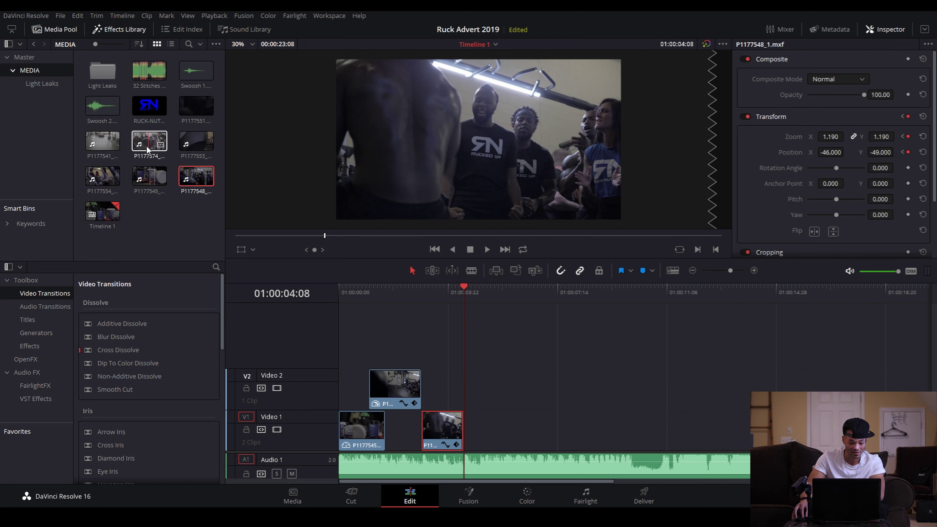
{"action": "double_click", "coordinate": [196, 178]}
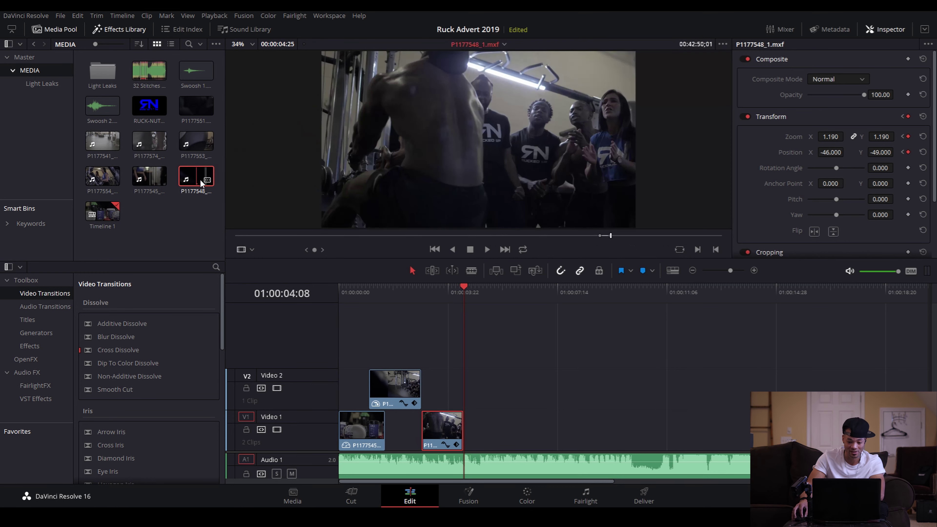
Mark an 11:01 section of P1177551 with in/out points and drop it onto Video 2 at 01:00:04:08
{"action": "double_click", "coordinate": [195, 113]}
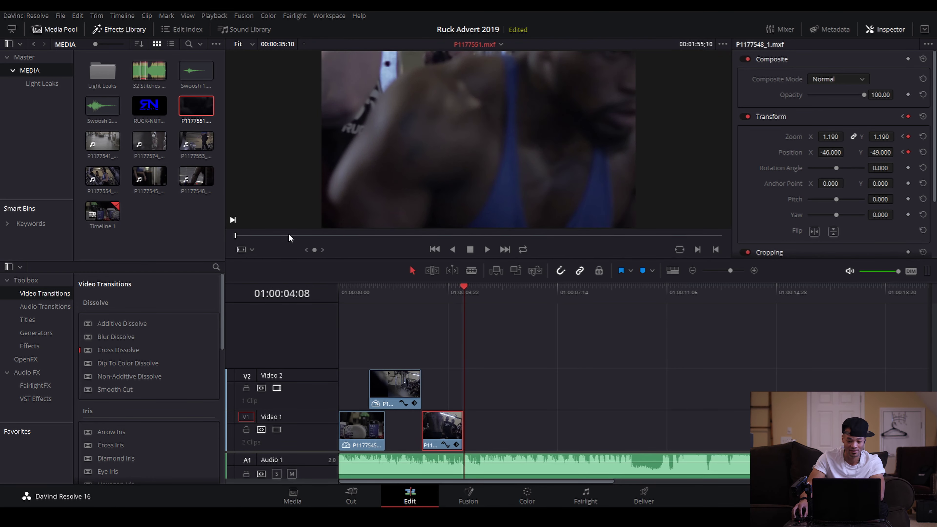
{"action": "left_click_drag", "start_coordinate": [268, 242], "coordinate": [335, 246]}
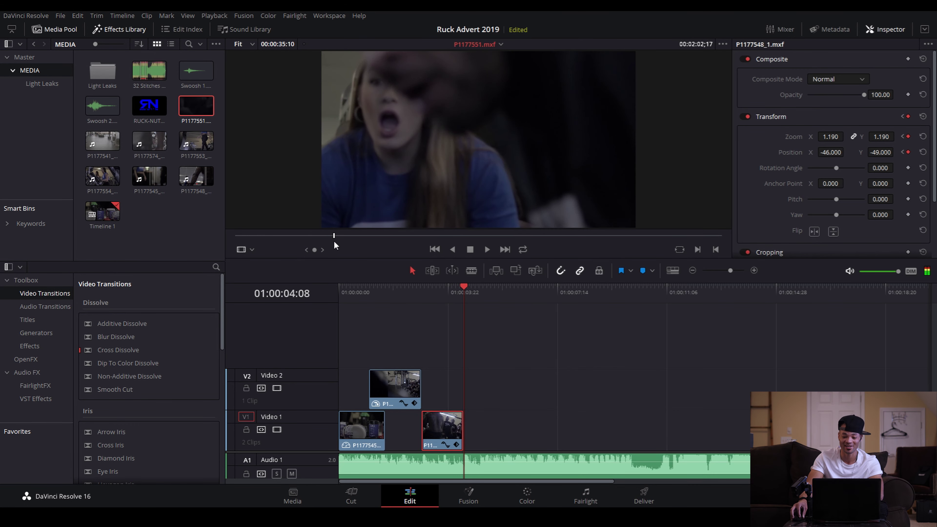
{"action": "left_click_drag", "start_coordinate": [336, 240], "coordinate": [302, 244]}
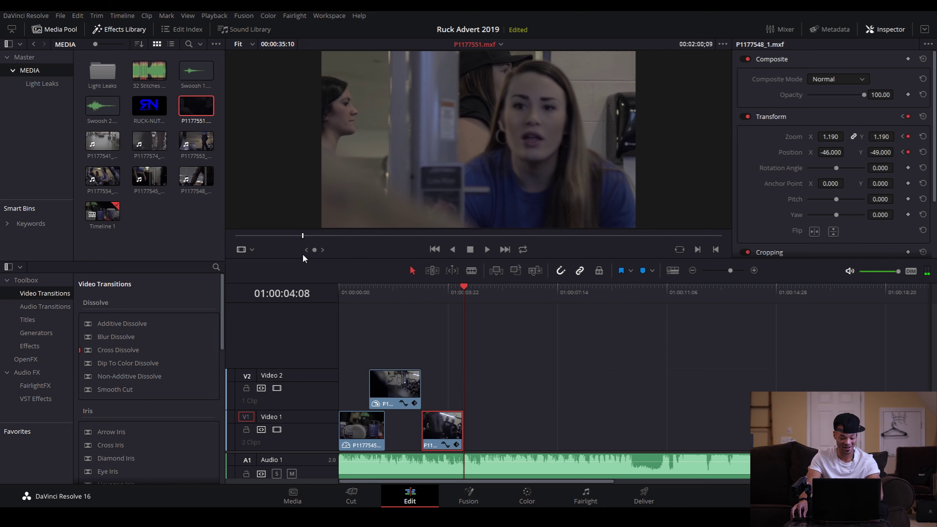
{"action": "key", "text": "i"}
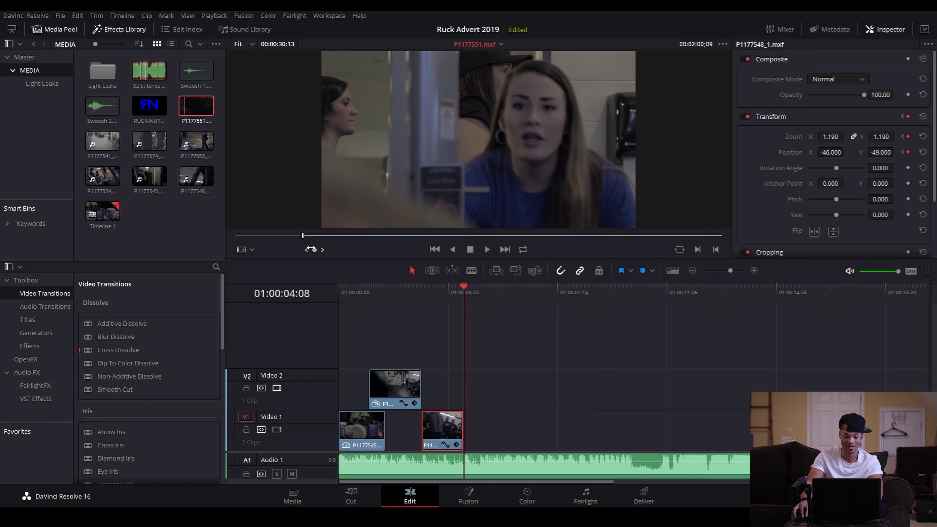
{"action": "left_click_drag", "start_coordinate": [308, 235], "coordinate": [455, 236]}
{"action": "key", "text": "o"}
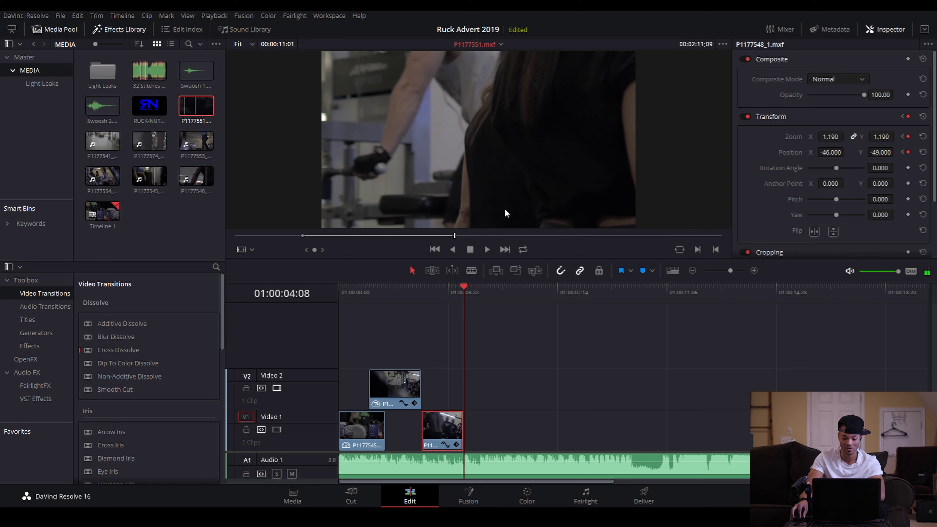
{"action": "left_click_drag", "start_coordinate": [199, 128], "coordinate": [498, 380]}
{"action": "left_click", "coordinate": [422, 291]}
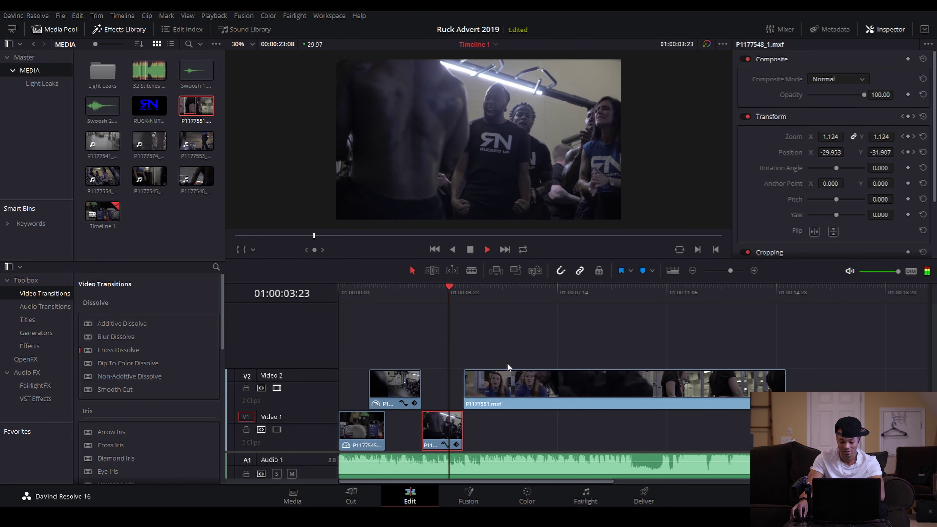
Slide P1177551.mxf on Video 2 left to about 01:00:03:27 and replay from 01:00:02:25
{"action": "key", "text": "space"}
{"action": "key", "text": "Left"}
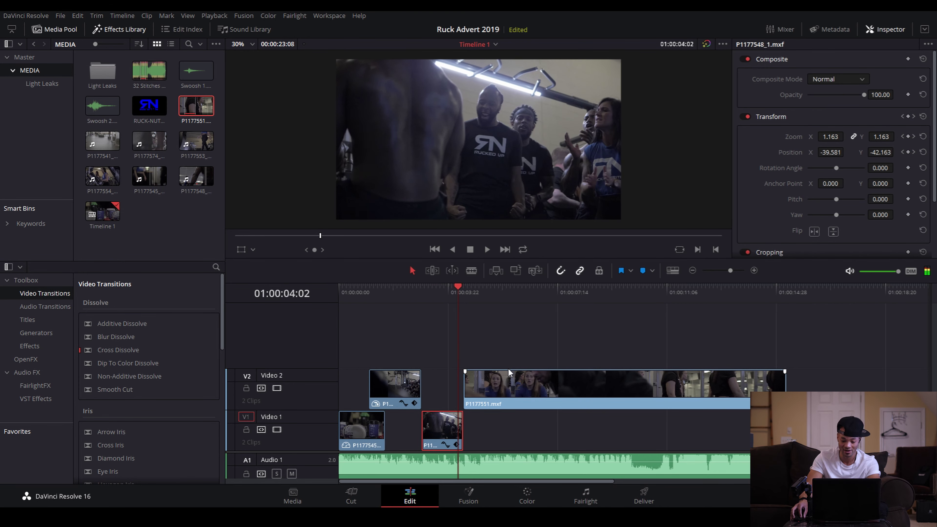
{"action": "left_click", "coordinate": [423, 292]}
{"action": "key", "text": "space"}
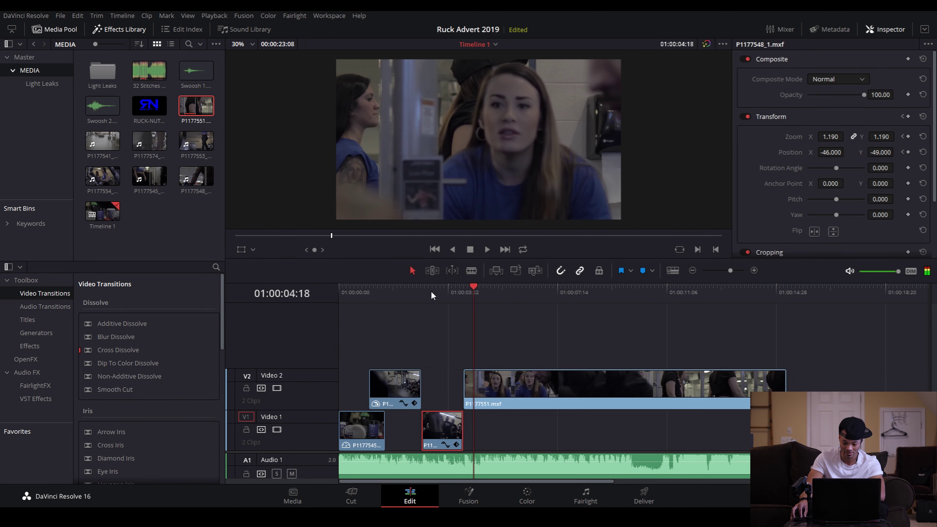
{"action": "left_click", "coordinate": [426, 293]}
{"action": "key", "text": "space"}
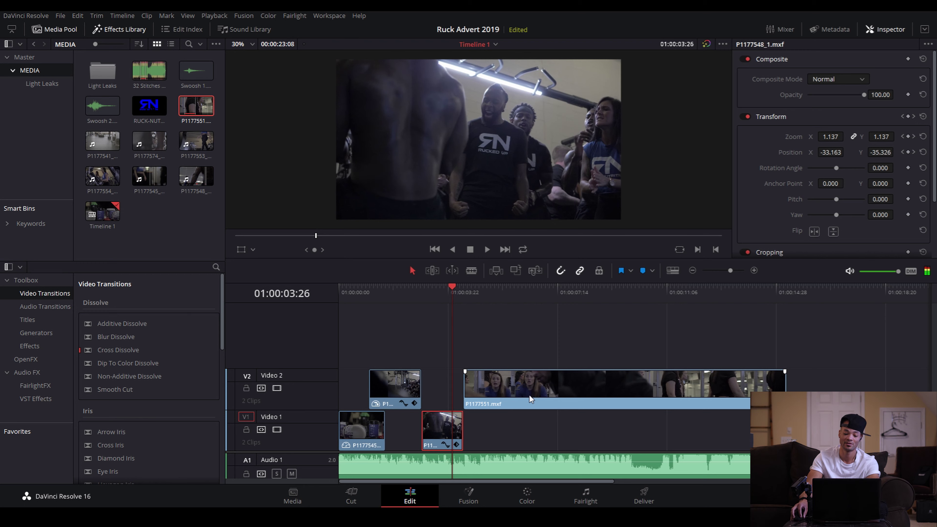
{"action": "left_click_drag", "start_coordinate": [530, 395], "coordinate": [518, 396]}
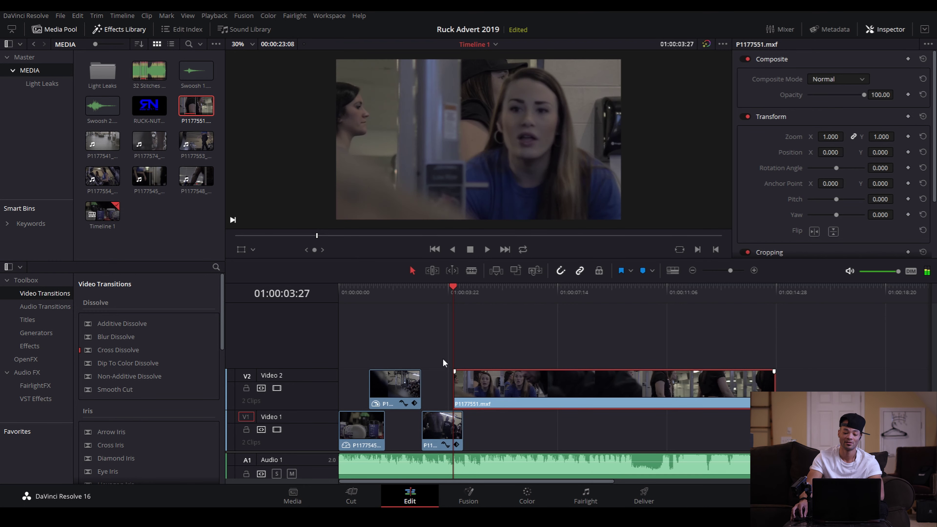
{"action": "left_click", "coordinate": [419, 288]}
{"action": "key", "text": "space"}
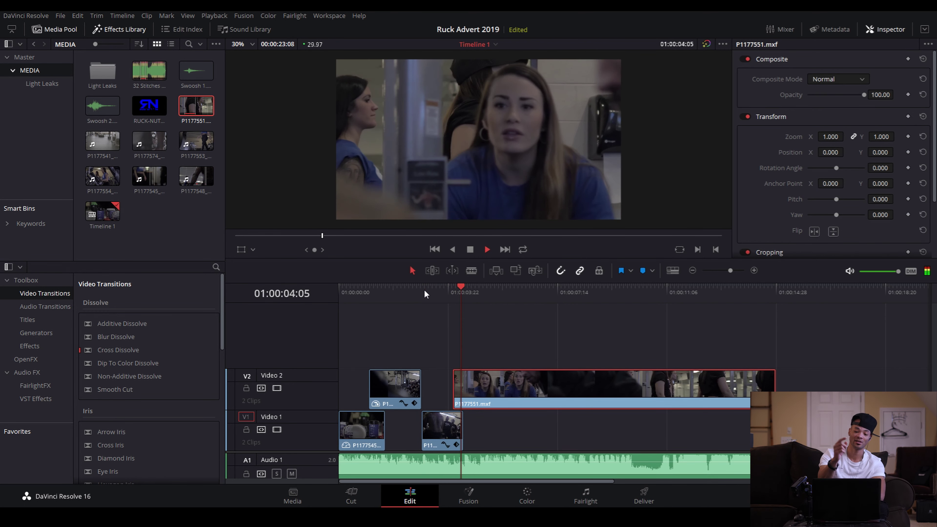
{"action": "key", "text": "space"}
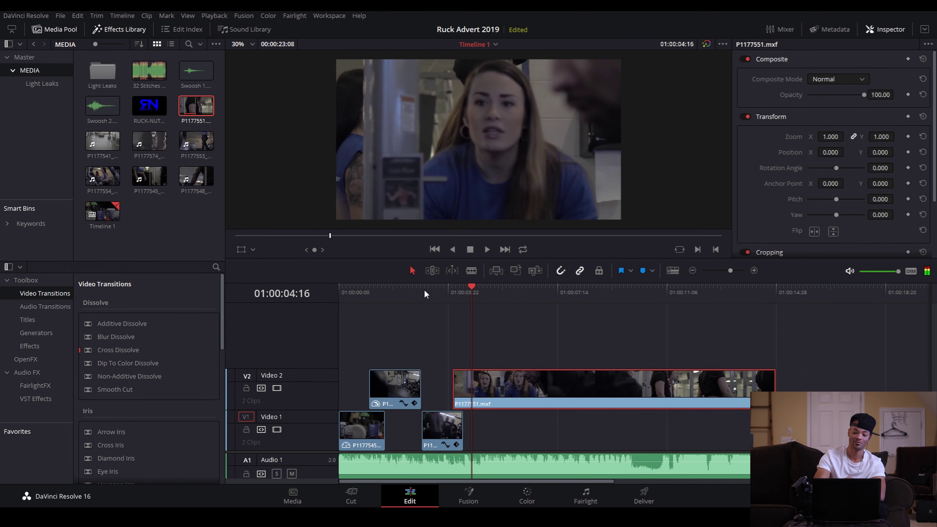
Turn on retime controls and the retime curve for P1177551.mxf
{"action": "right_click", "coordinate": [523, 388]}
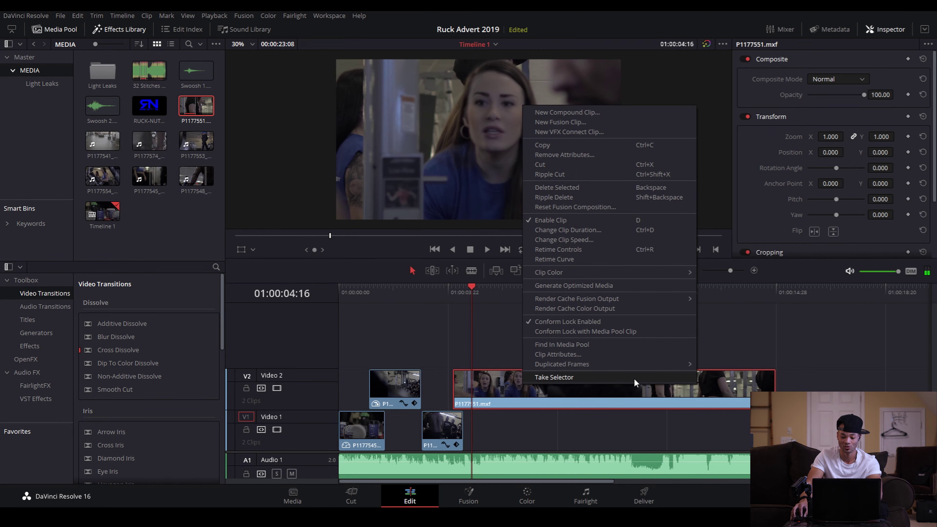
{"action": "left_click", "coordinate": [585, 249]}
{"action": "right_click", "coordinate": [565, 385]}
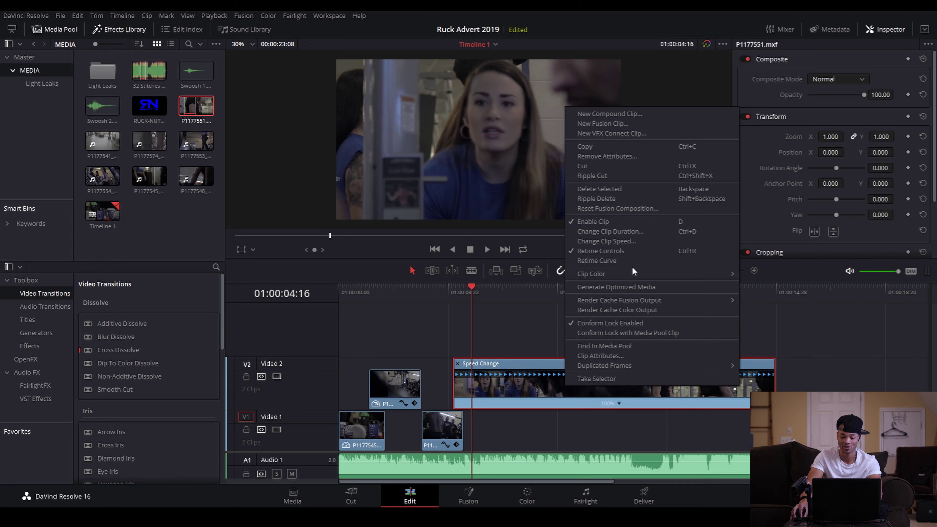
{"action": "left_click", "coordinate": [597, 261]}
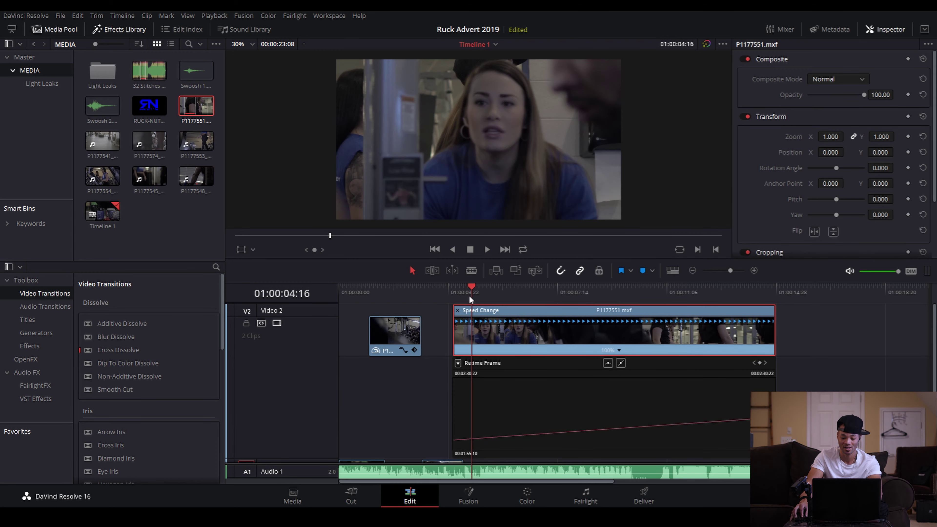
Add a speed point at 01:00:09:29 in the gym clip
{"action": "left_click_drag", "start_coordinate": [453, 291], "coordinate": [561, 307]}
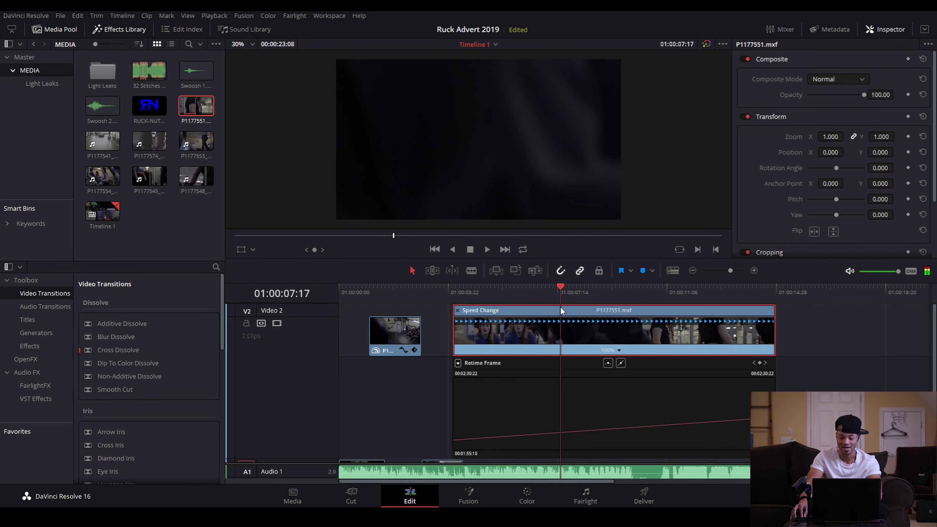
{"action": "scroll", "coordinate": [357, 425], "scroll_direction": "down", "scroll_amount": 2}
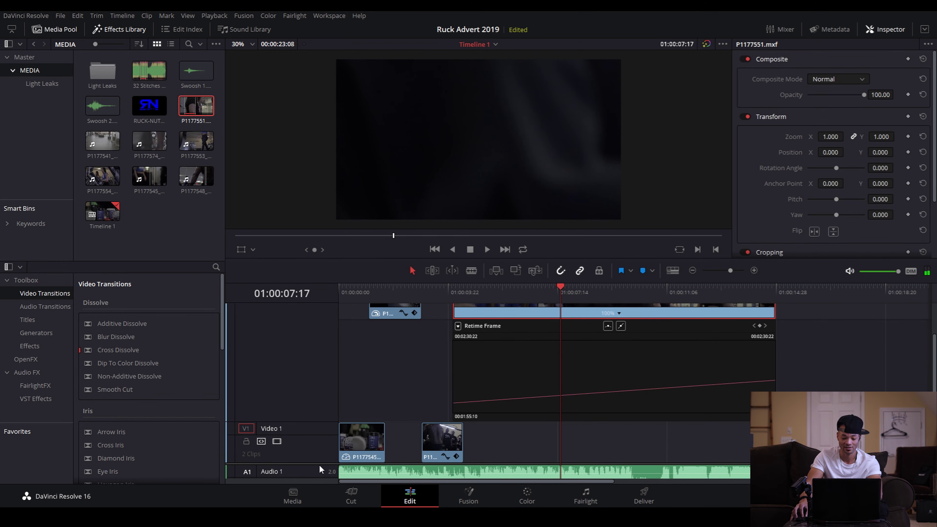
{"action": "scroll", "coordinate": [331, 436], "scroll_direction": "down", "scroll_amount": 2}
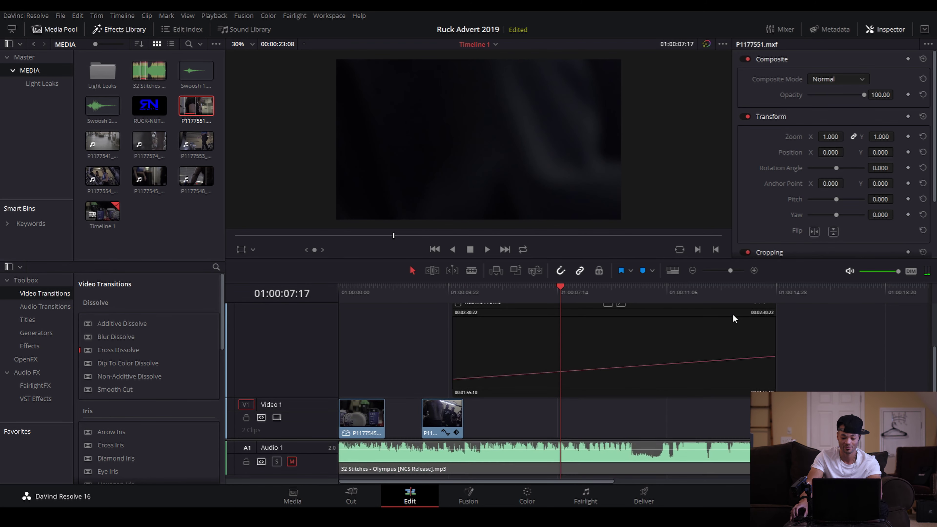
{"action": "scroll", "coordinate": [732, 318], "scroll_direction": "up", "scroll_amount": 1}
{"action": "left_click_drag", "start_coordinate": [563, 285], "coordinate": [632, 305]}
{"action": "left_click", "coordinate": [759, 341]}
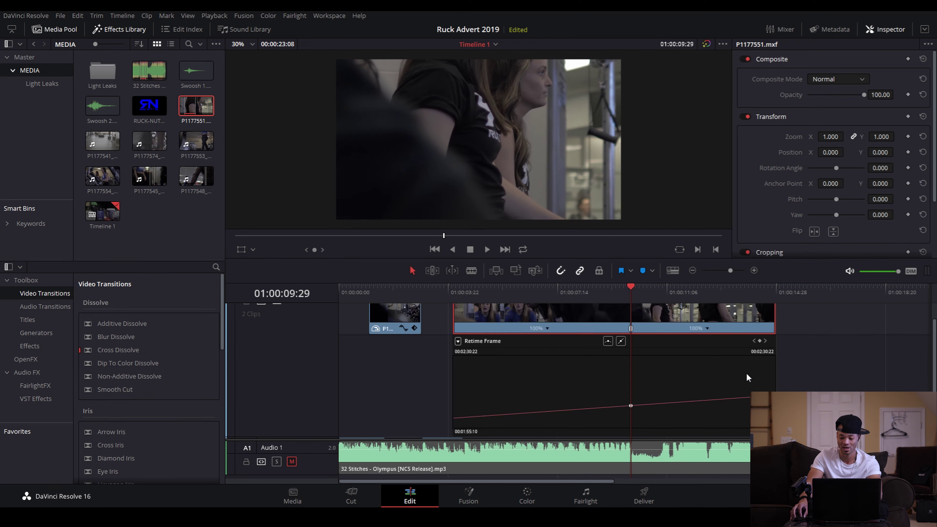
Set the first retime segment to 400% and play it back from 01:00:03:27
{"action": "left_click", "coordinate": [548, 328]}
{"action": "left_click", "coordinate": [583, 321]}
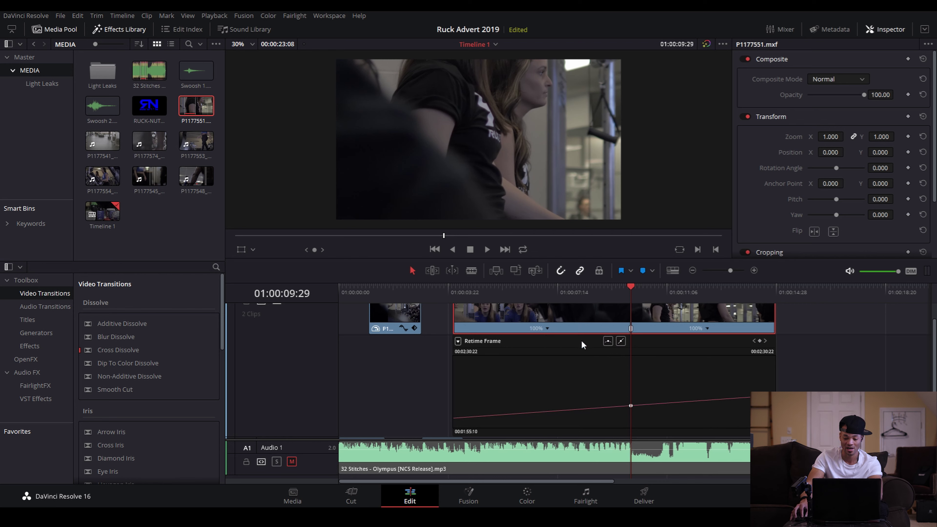
{"action": "left_click", "coordinate": [548, 327]}
{"action": "mouse_move", "coordinate": [594, 369]}
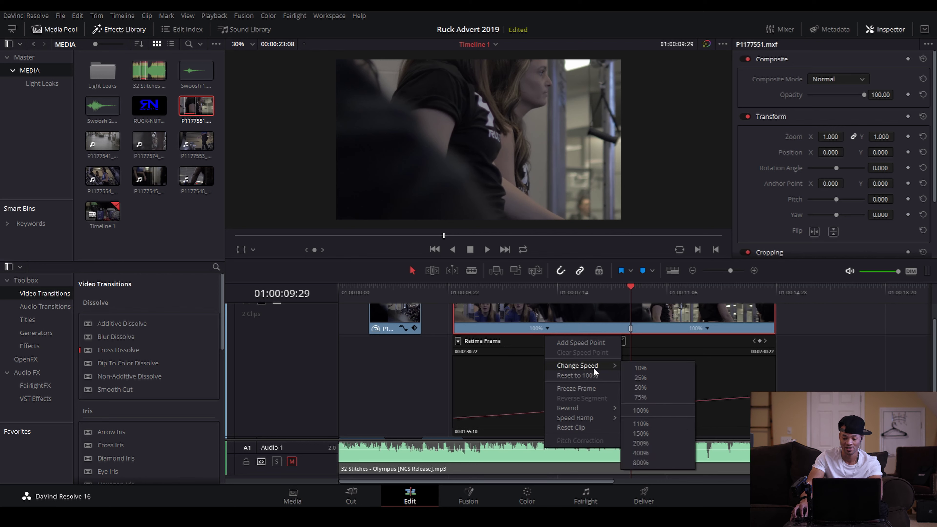
{"action": "left_click", "coordinate": [662, 453]}
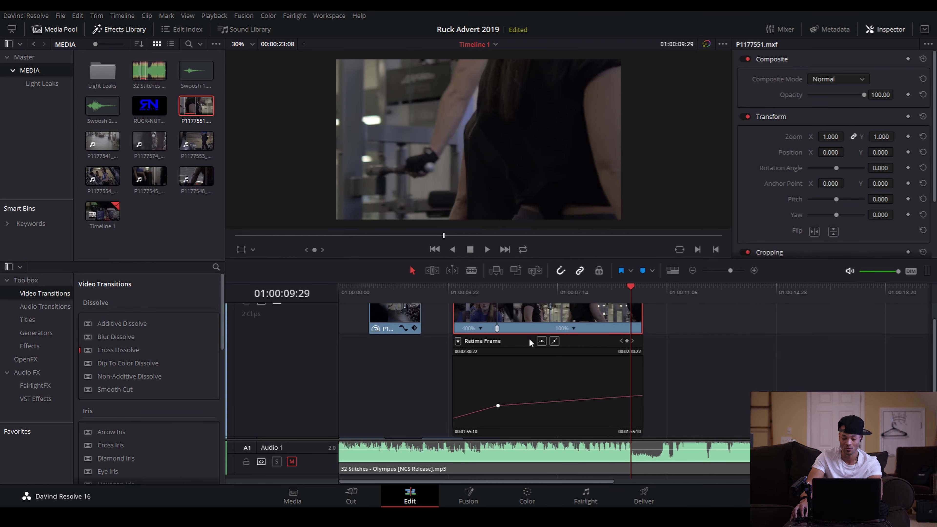
{"action": "left_click", "coordinate": [461, 294]}
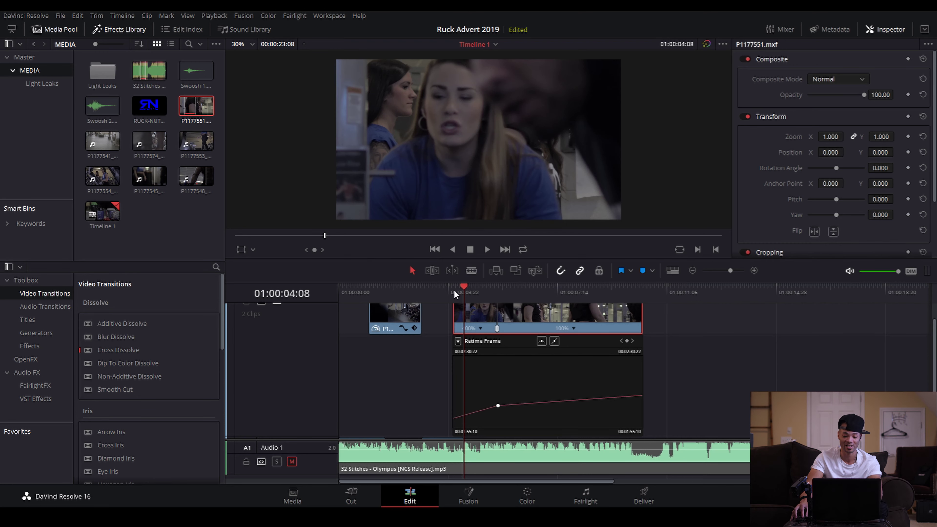
{"action": "left_click", "coordinate": [453, 292]}
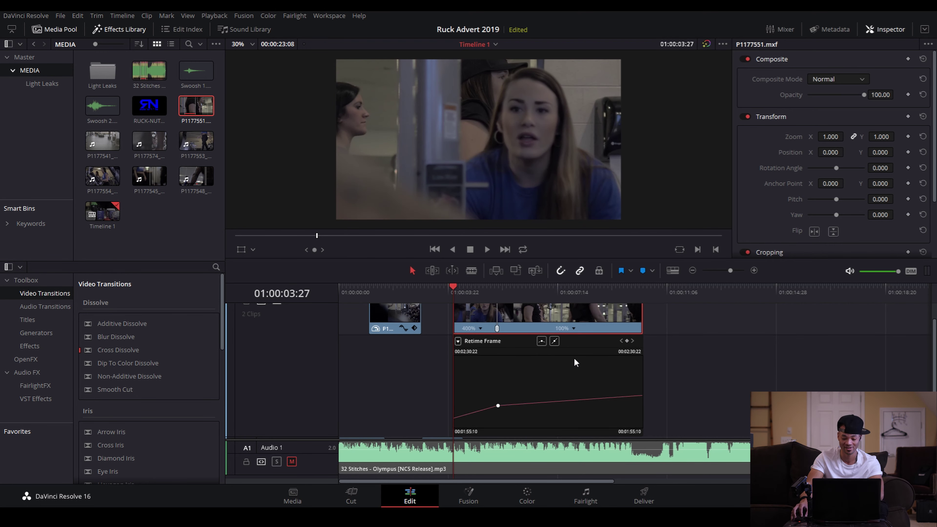
{"action": "key", "text": "space"}
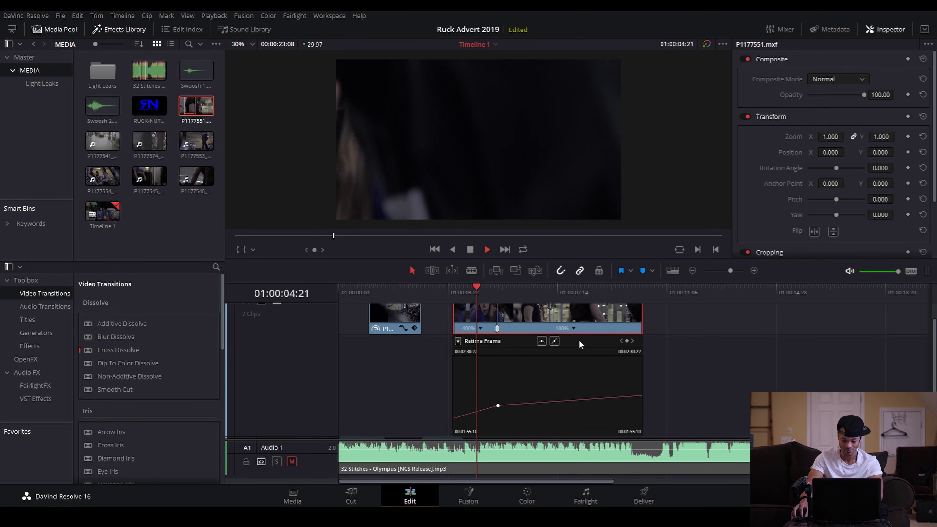
{"action": "key", "text": "space"}
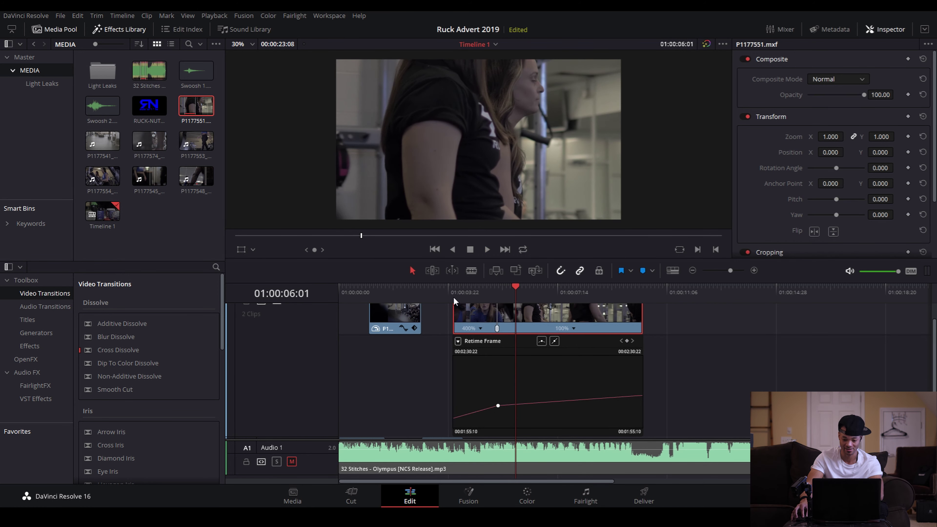
Smooth the speed keyframe into an eased ramp and tighten its easing
{"action": "left_click", "coordinate": [555, 340]}
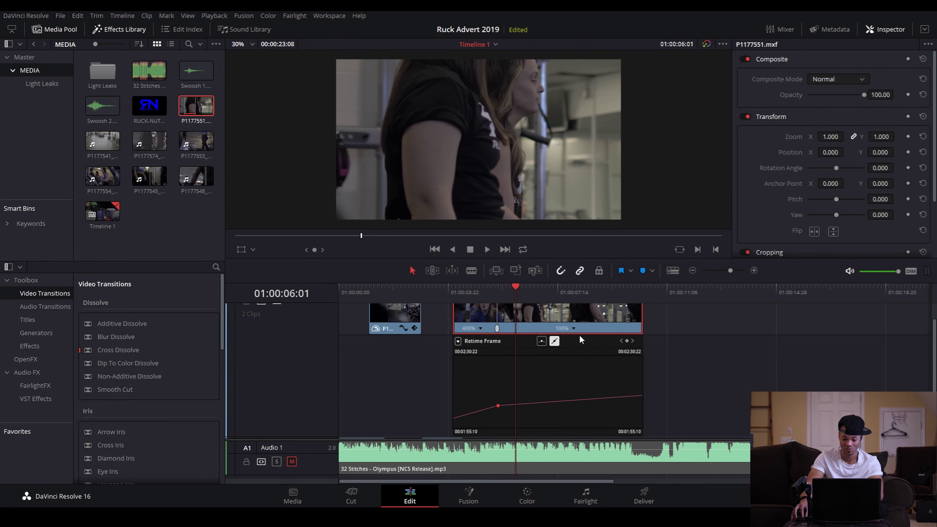
{"action": "left_click", "coordinate": [541, 341]}
{"action": "left_click", "coordinate": [452, 290]}
{"action": "key", "text": "space"}
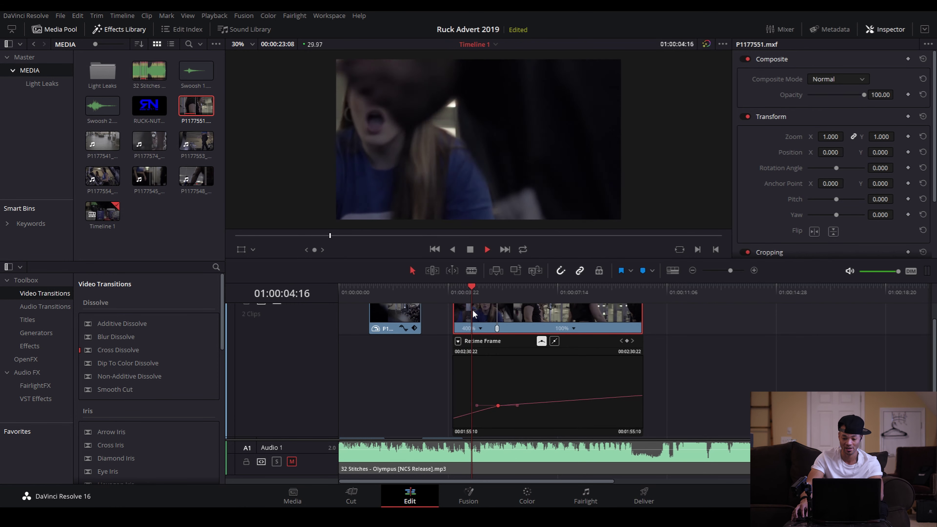
{"action": "key", "text": "space"}
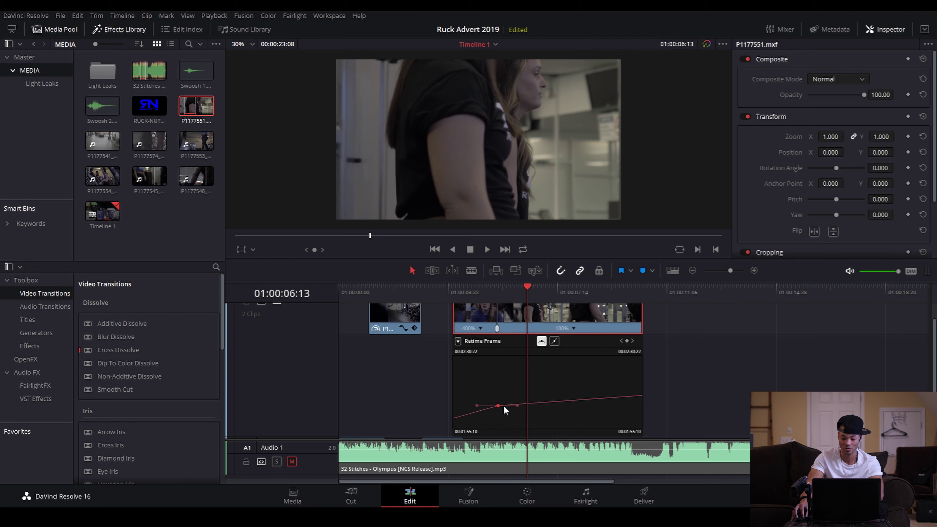
{"action": "left_click_drag", "start_coordinate": [518, 405], "coordinate": [509, 407]}
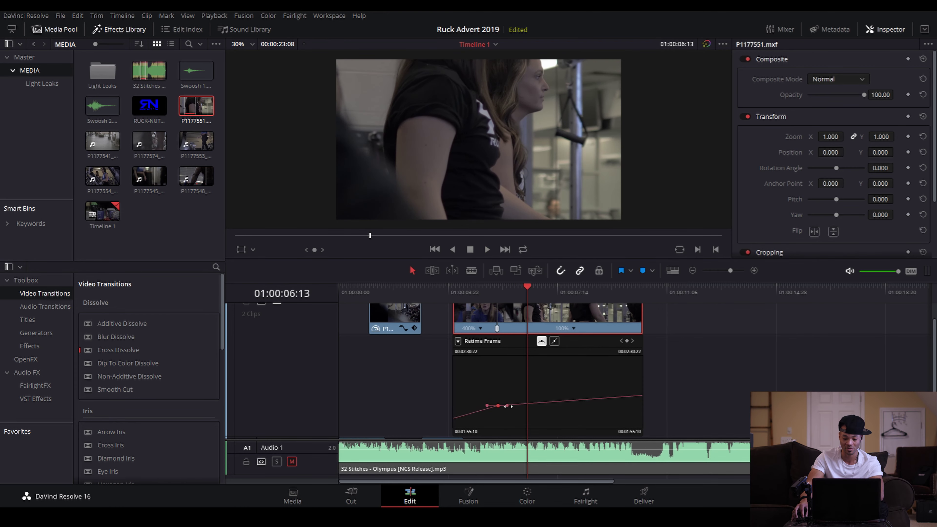
{"action": "left_click", "coordinate": [458, 292]}
{"action": "key", "text": "space"}
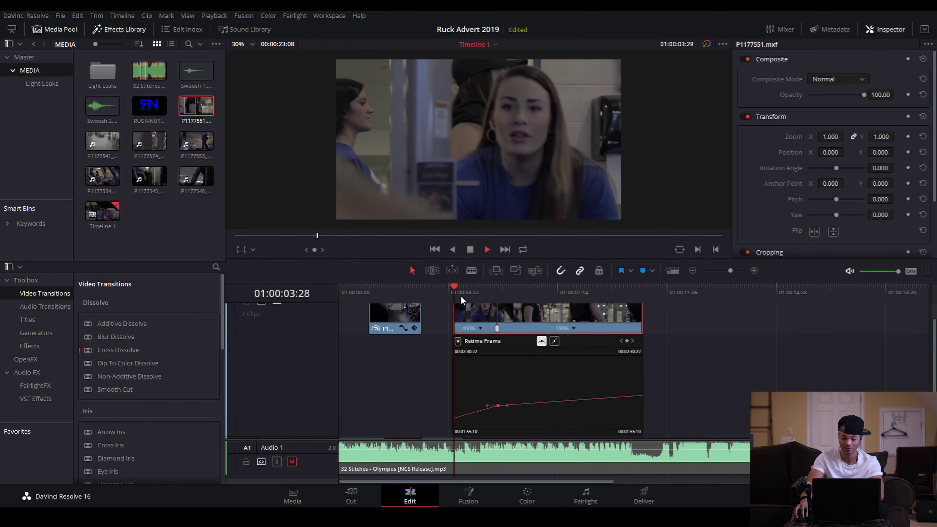
{"action": "key", "text": "space"}
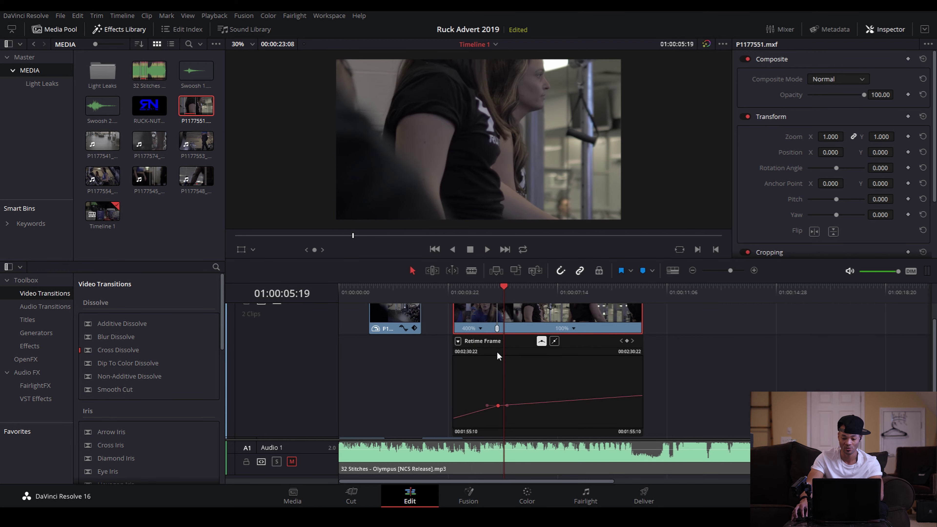
Raise the first segment to 800% and play the faster ramp from 01:00:03:27
{"action": "left_click", "coordinate": [480, 329]}
{"action": "mouse_move", "coordinate": [511, 365]}
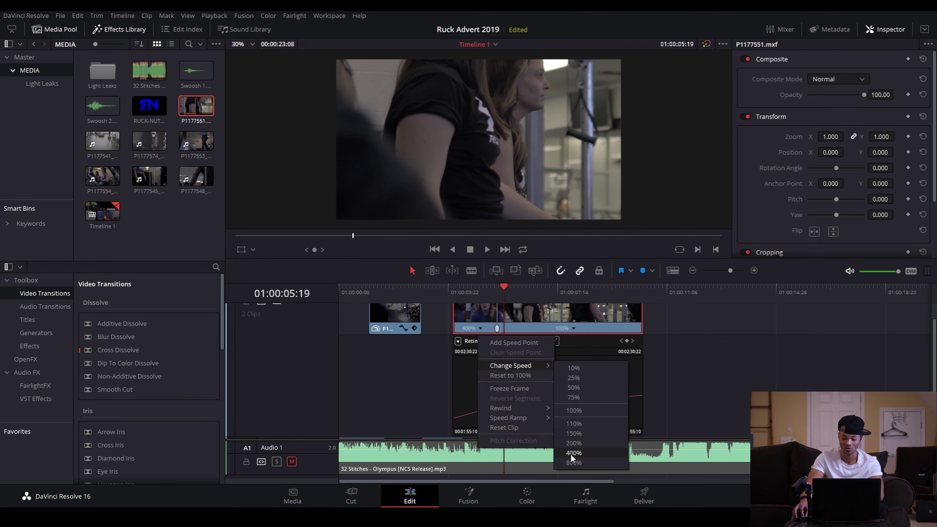
{"action": "left_click", "coordinate": [577, 462]}
{"action": "left_click", "coordinate": [476, 406]}
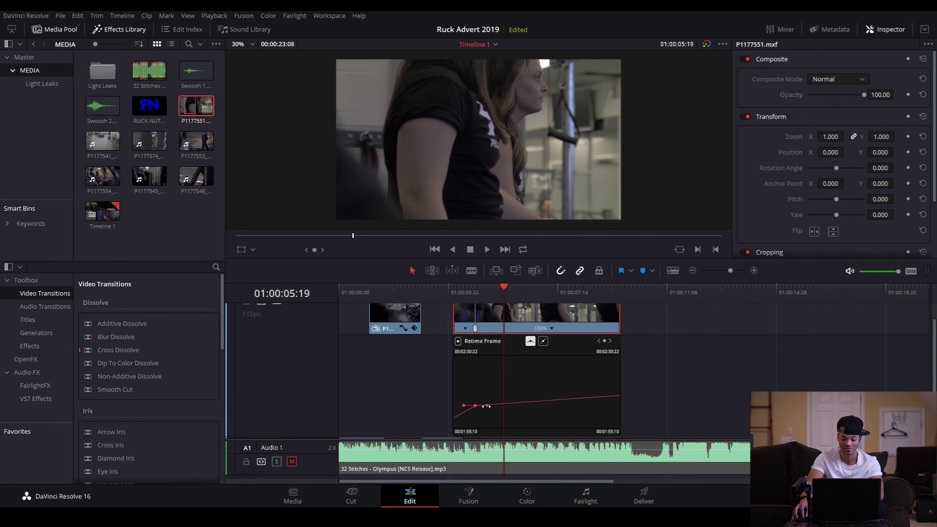
{"action": "left_click", "coordinate": [455, 292]}
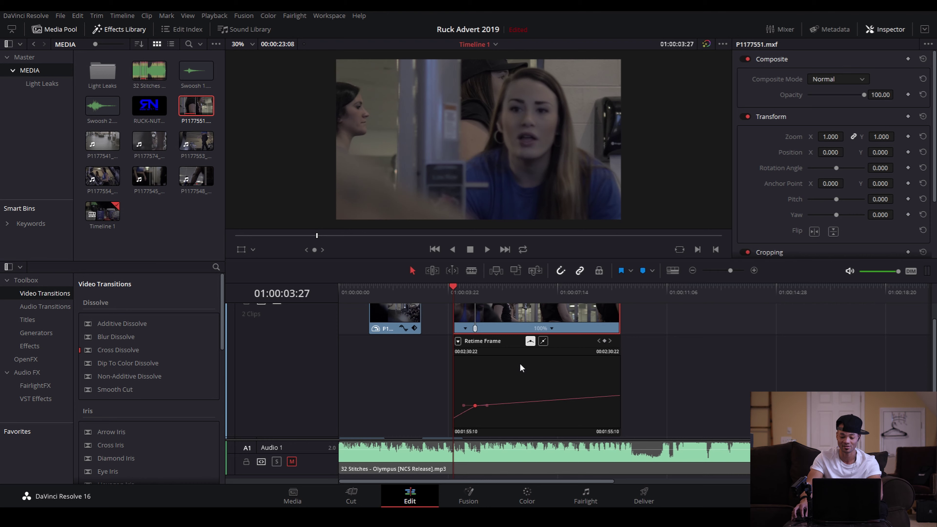
{"action": "key", "text": "space"}
{"action": "key", "text": "space"}
{"action": "left_click", "coordinate": [457, 298]}
Check the ramp frames back to 01:00:03:12 and unmute the Audio 1 music track
{"action": "left_click_drag", "start_coordinate": [456, 299], "coordinate": [473, 309]}
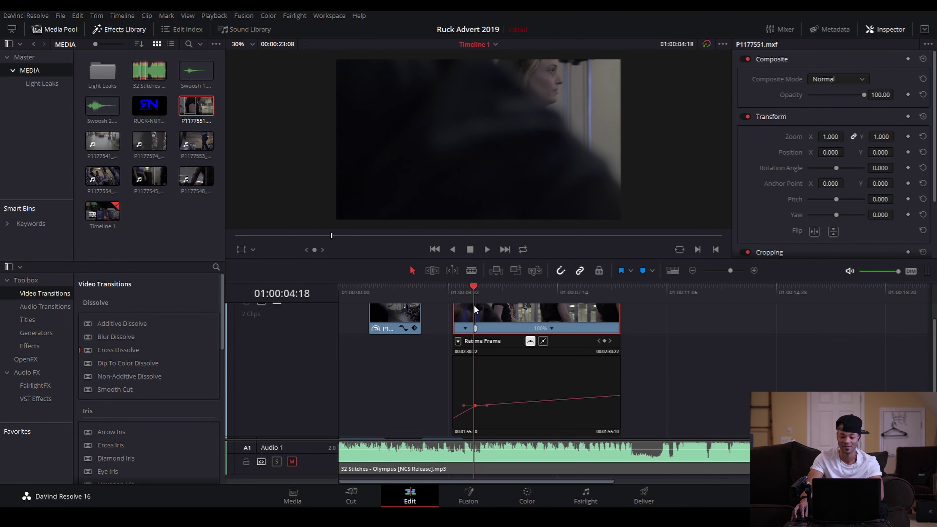
{"action": "key", "text": "space"}
{"action": "key", "text": "space"}
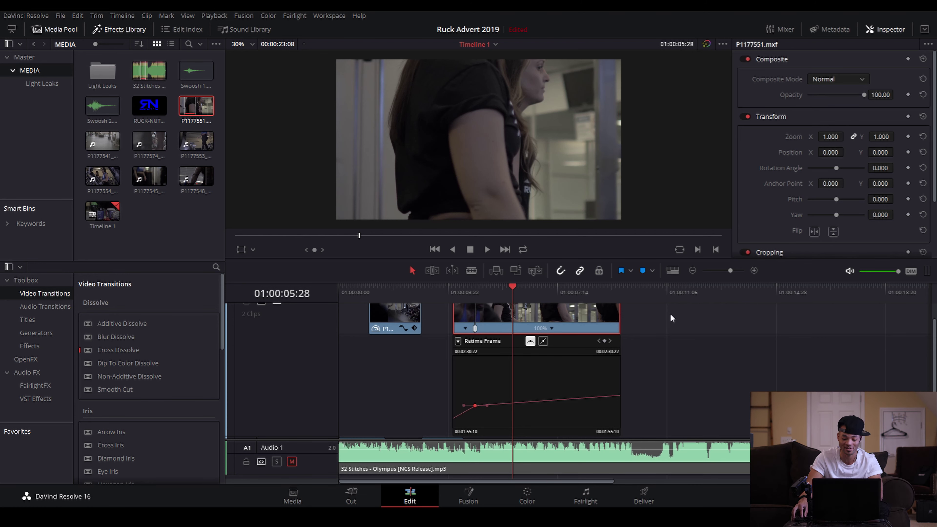
{"action": "left_click", "coordinate": [456, 297]}
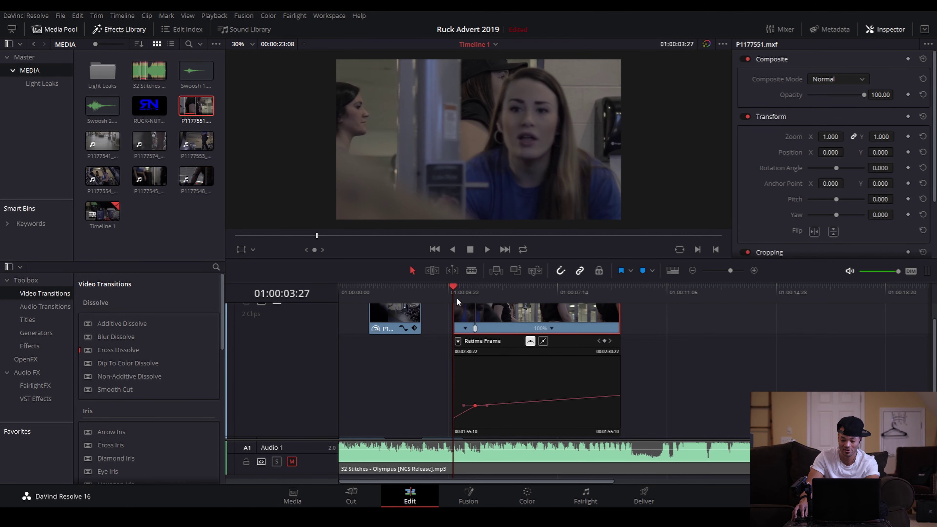
{"action": "left_click_drag", "start_coordinate": [456, 297], "coordinate": [439, 292]}
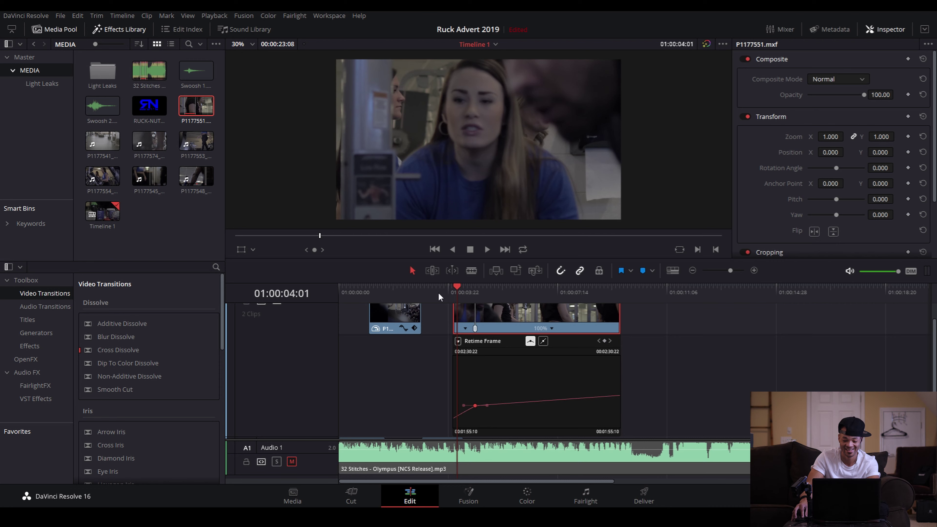
{"action": "left_click", "coordinate": [291, 462]}
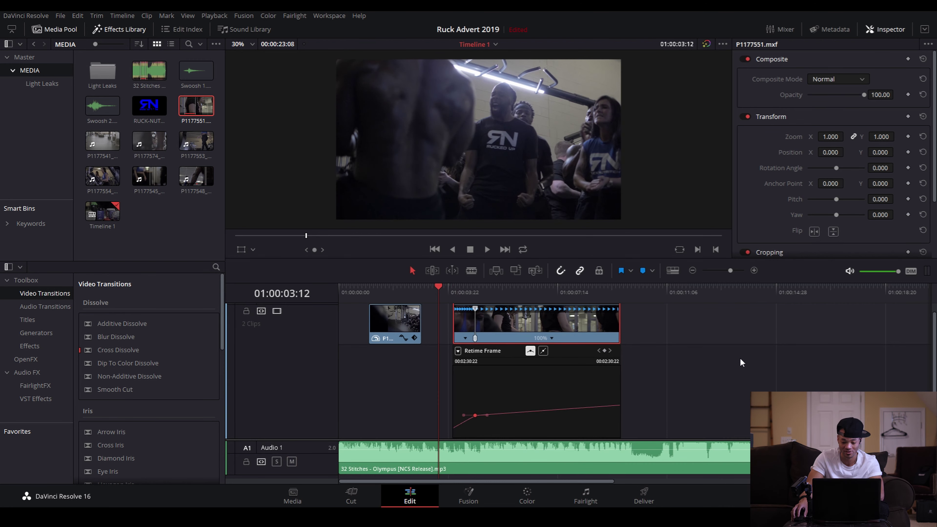
Play the speed ramp with the music from just before it
{"action": "key", "text": "space"}
{"action": "mouse_move", "coordinate": [467, 289]}
{"action": "left_mouse_down"}
{"action": "mouse_move", "coordinate": [454, 290]}
{"action": "mouse_move", "coordinate": [462, 292]}
{"action": "left_mouse_up"}
{"action": "key", "text": "space"}
{"action": "scroll", "coordinate": [679, 378], "scroll_direction": "up", "scroll_amount": 1}
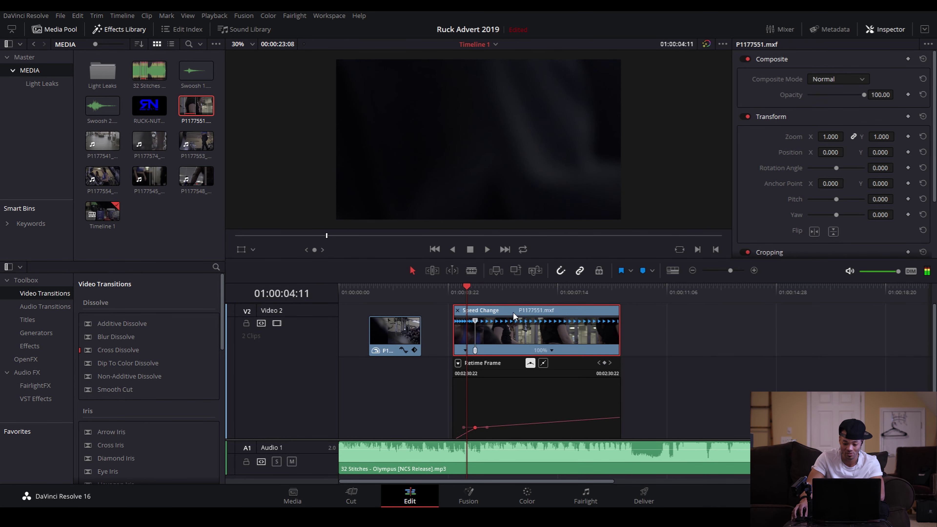
{"action": "left_click", "coordinate": [452, 288]}
{"action": "key", "text": "space"}
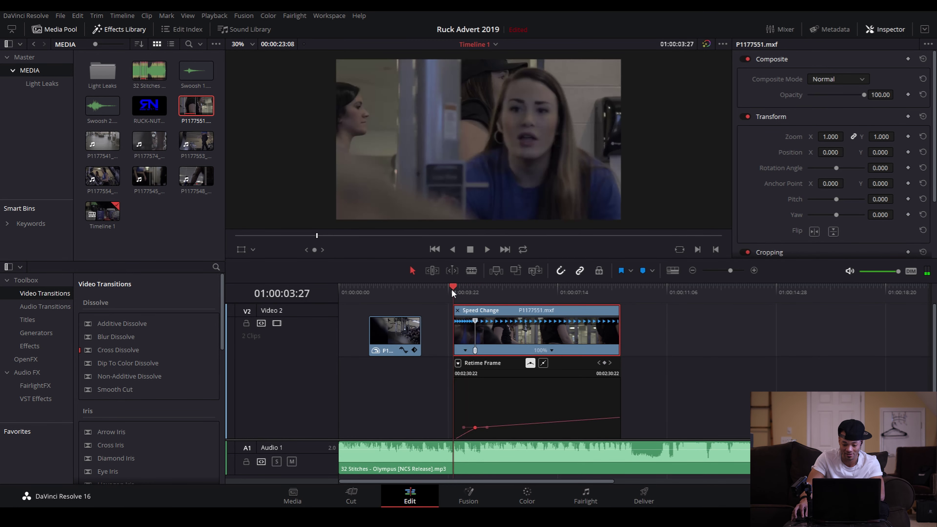
{"action": "key", "text": "space"}
{"action": "scroll", "coordinate": [696, 360], "scroll_direction": "down", "scroll_amount": 2}
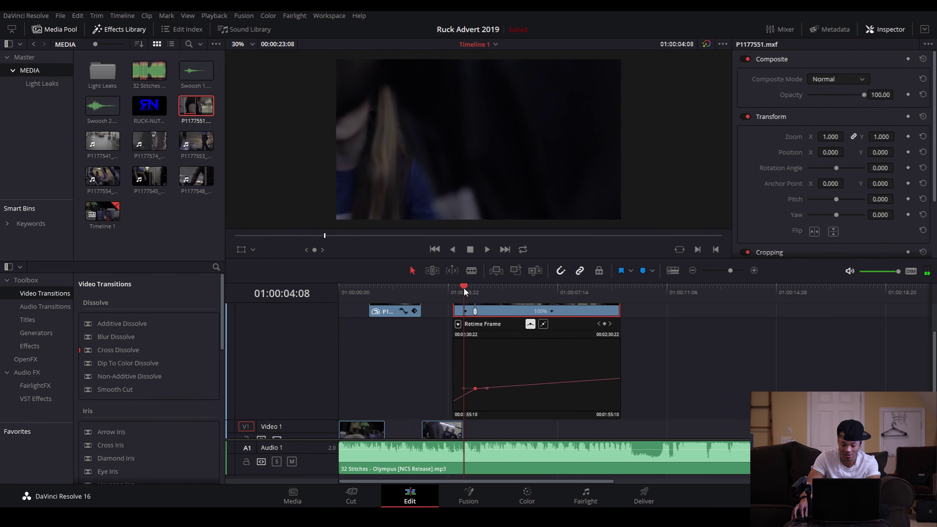
{"action": "scroll", "coordinate": [496, 414], "scroll_direction": "up", "scroll_amount": 2}
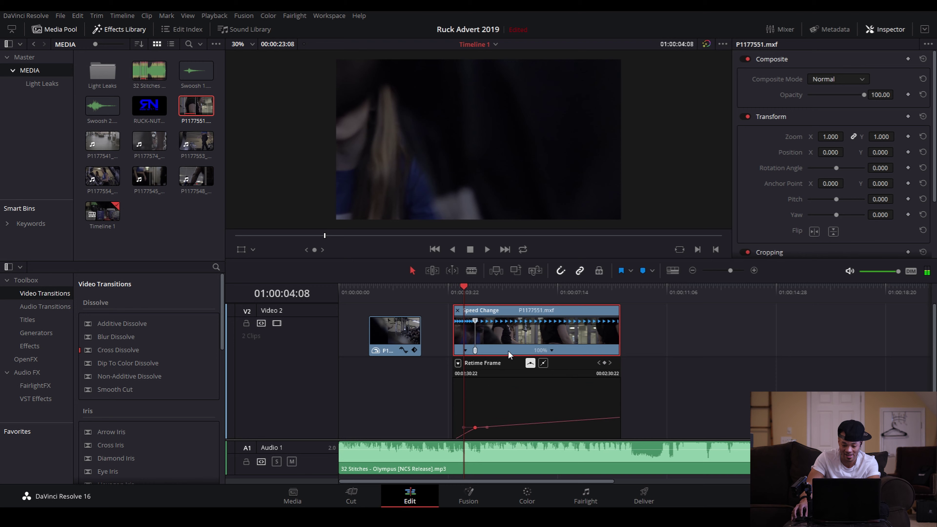
Zoom into the timeline, shift the speed point earlier, and replay the adjusted ramp
{"action": "left_click", "coordinate": [754, 271]}
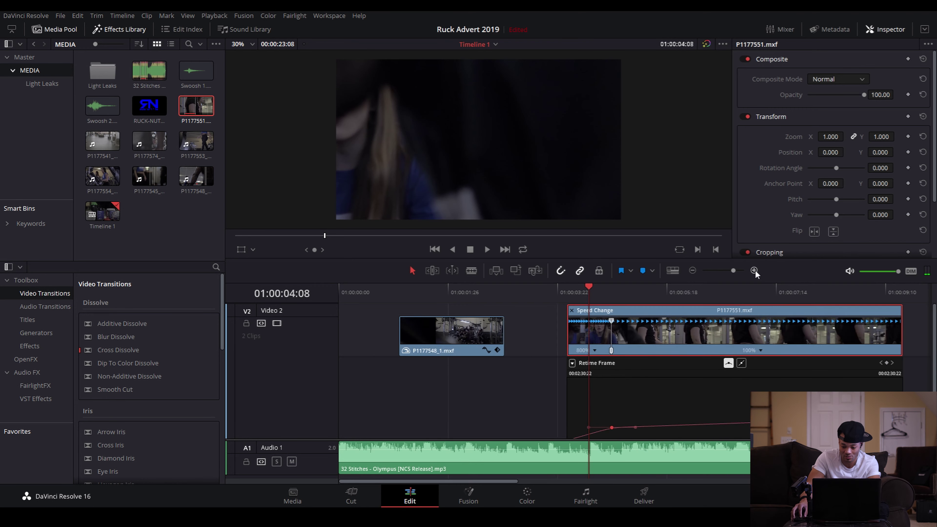
{"action": "left_click", "coordinate": [755, 270]}
{"action": "left_click_drag", "start_coordinate": [681, 320], "coordinate": [643, 316]}
{"action": "left_click", "coordinate": [693, 271]}
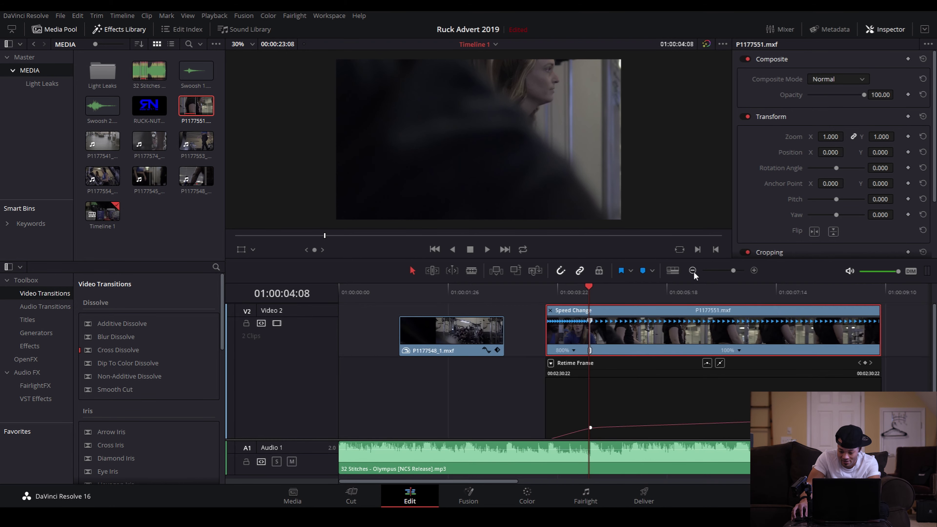
{"action": "left_click", "coordinate": [693, 271]}
{"action": "left_click", "coordinate": [443, 288]}
{"action": "key", "text": "space"}
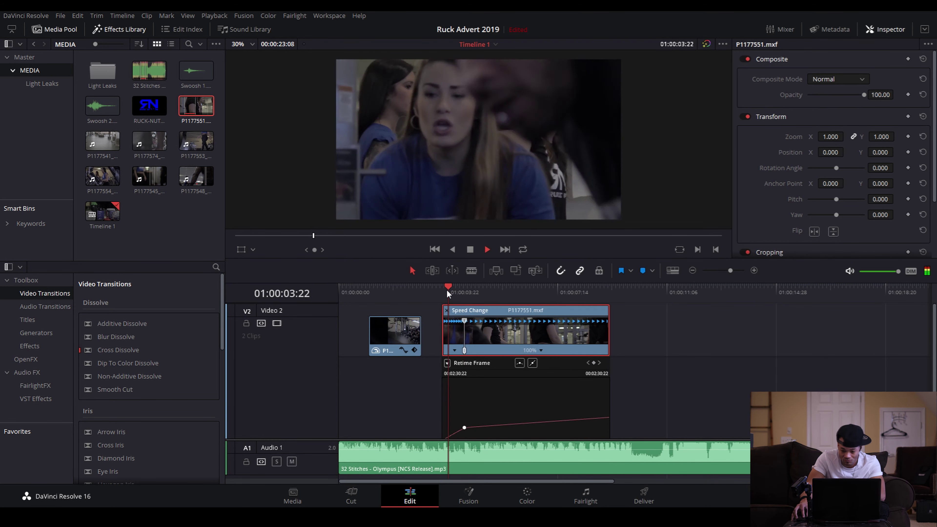
{"action": "left_click", "coordinate": [442, 290]}
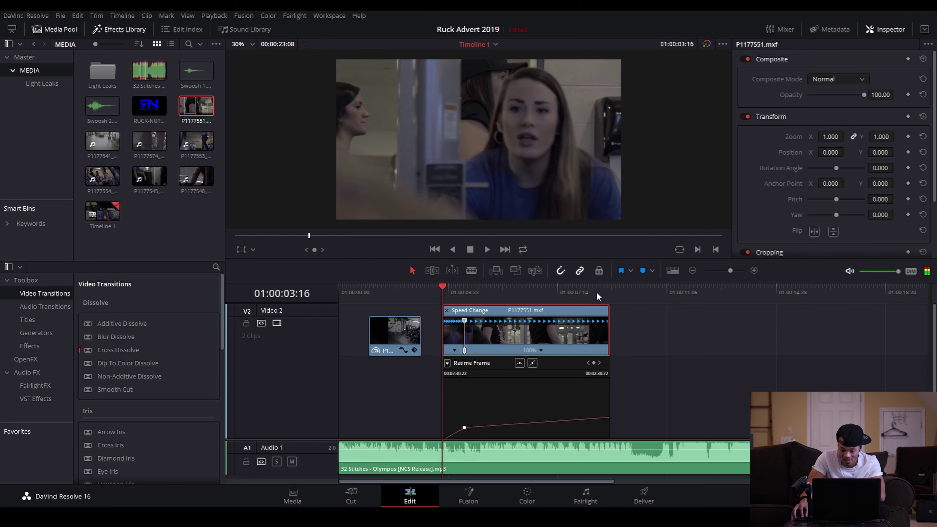
{"action": "left_click", "coordinate": [754, 271]}
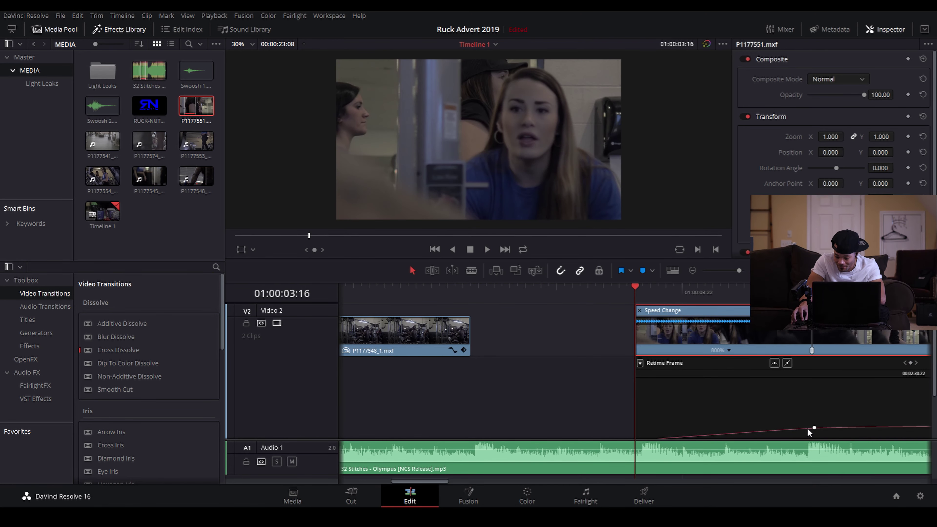
Raise the retime curve keyframe so P1177551.mxf's opening runs at 1085%, previewing the ramp
{"action": "left_click_drag", "start_coordinate": [815, 429], "coordinate": [815, 425]}
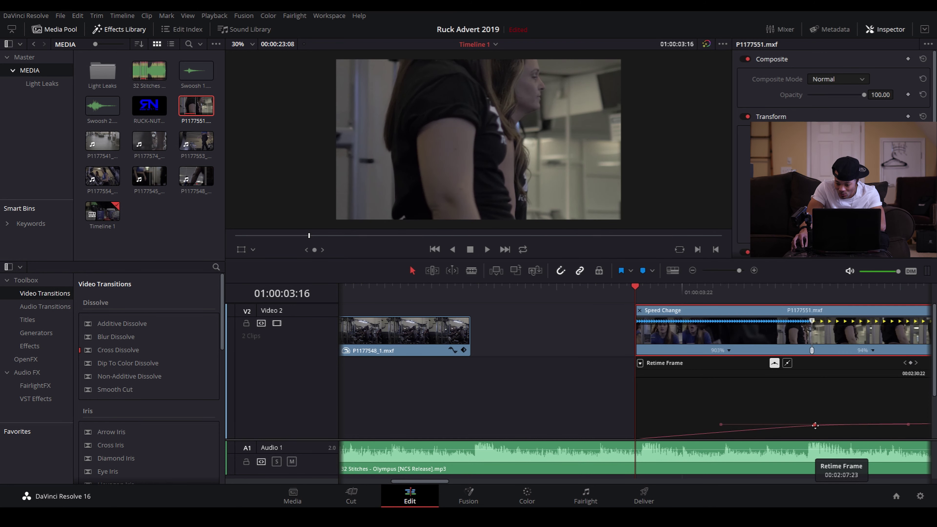
{"action": "left_click_drag", "start_coordinate": [655, 289], "coordinate": [795, 302]}
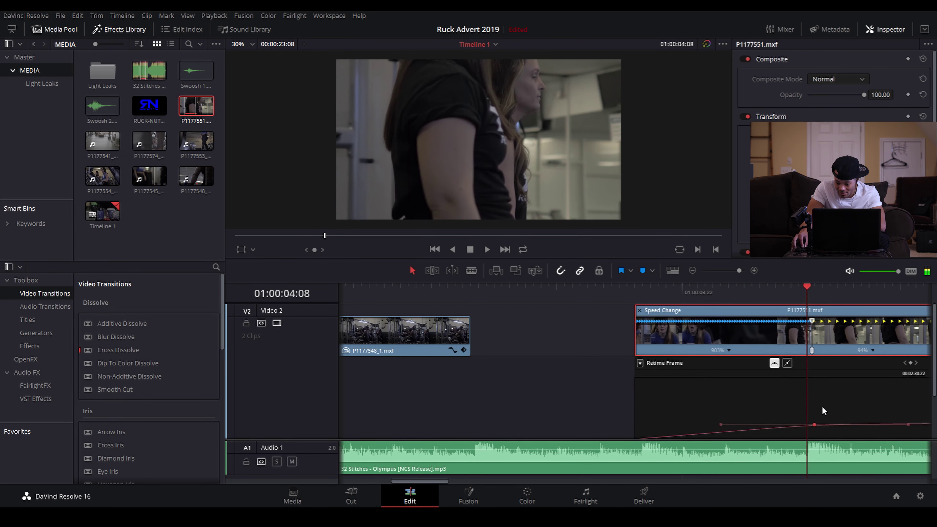
{"action": "mouse_move", "coordinate": [815, 426]}
{"action": "left_click_drag", "start_coordinate": [815, 425], "coordinate": [813, 422]}
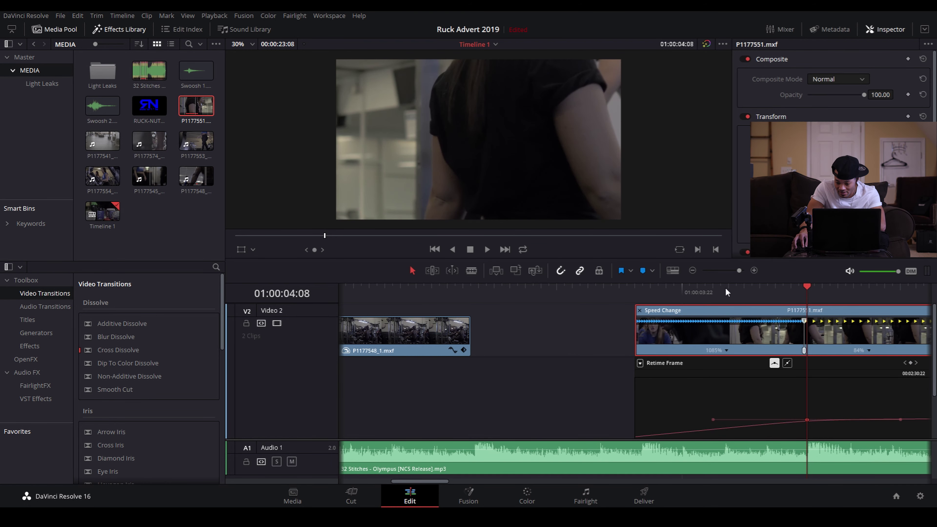
{"action": "left_click_drag", "start_coordinate": [654, 289], "coordinate": [770, 310]}
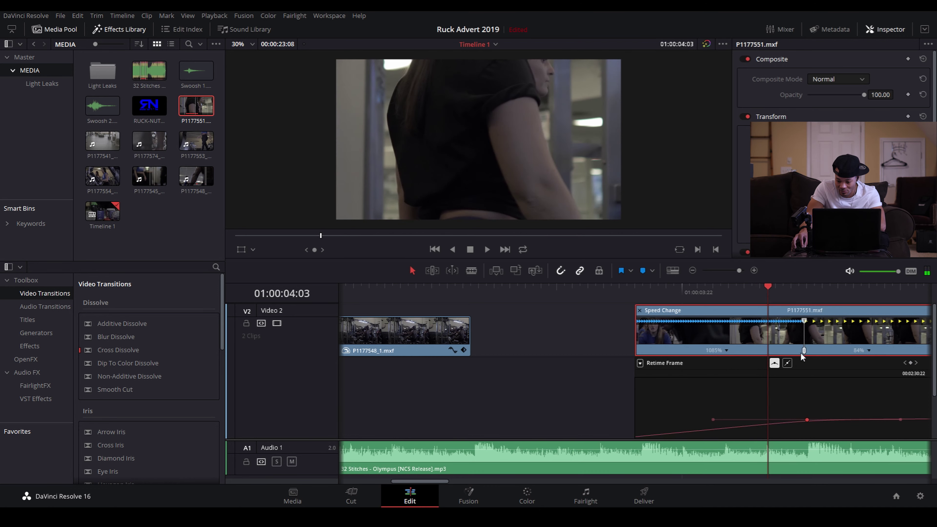
Shift the speed point earlier so the remainder plays at 84%, then zoom the timeline out
{"action": "left_click_drag", "start_coordinate": [802, 350], "coordinate": [740, 350]}
{"action": "left_click_drag", "start_coordinate": [759, 290], "coordinate": [724, 305]}
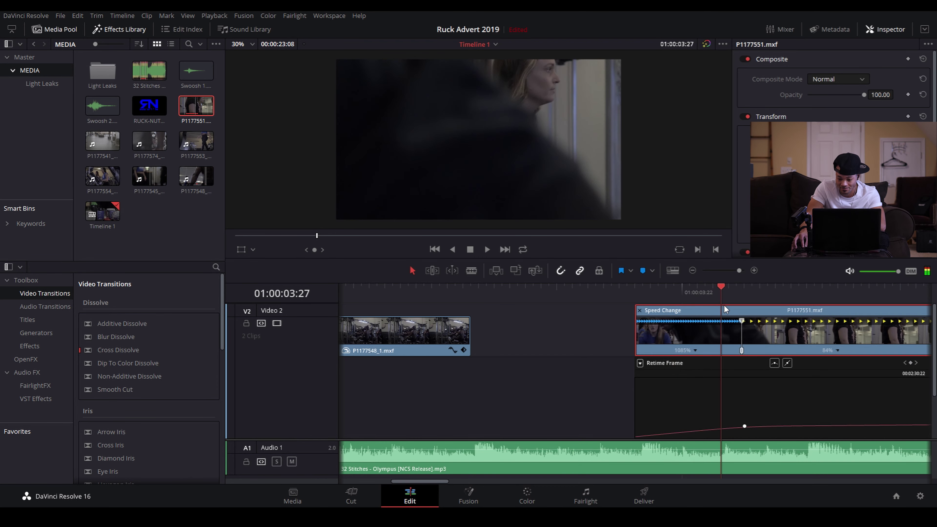
{"action": "left_click", "coordinate": [693, 271]}
{"action": "left_click", "coordinate": [692, 271]}
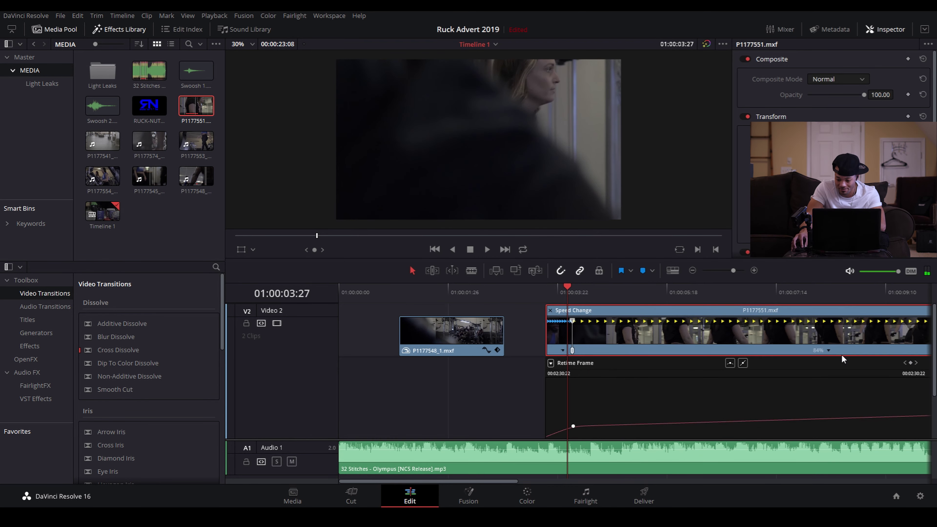
Change the 84% section of the ramped clip to 100% speed and play it back
{"action": "left_click", "coordinate": [829, 350]}
{"action": "mouse_move", "coordinate": [869, 386]}
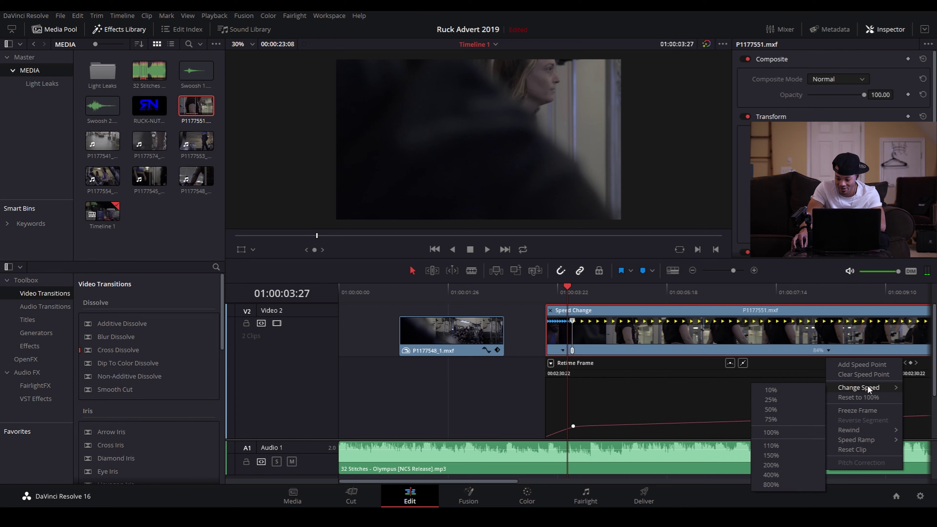
{"action": "left_click", "coordinate": [795, 435]}
{"action": "left_click", "coordinate": [549, 287]}
{"action": "key", "text": "space"}
{"action": "key", "text": "space"}
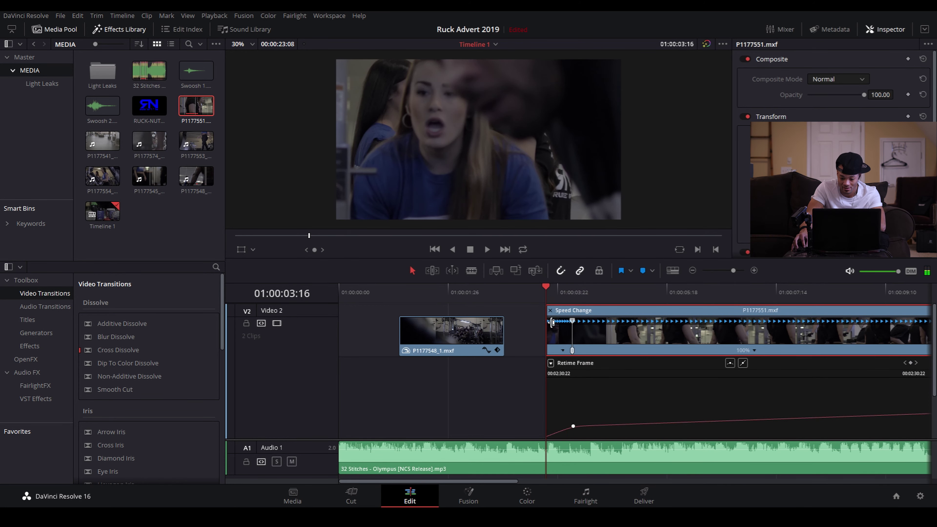
Retrim the clip's in-point, checking the cut frame by frame, and play the edit
{"action": "left_click", "coordinate": [549, 325]}
{"action": "left_click_drag", "start_coordinate": [551, 327], "coordinate": [543, 337]}
{"action": "key", "text": "Right"}
{"action": "key", "text": "Left"}
{"action": "key", "text": "Right"}
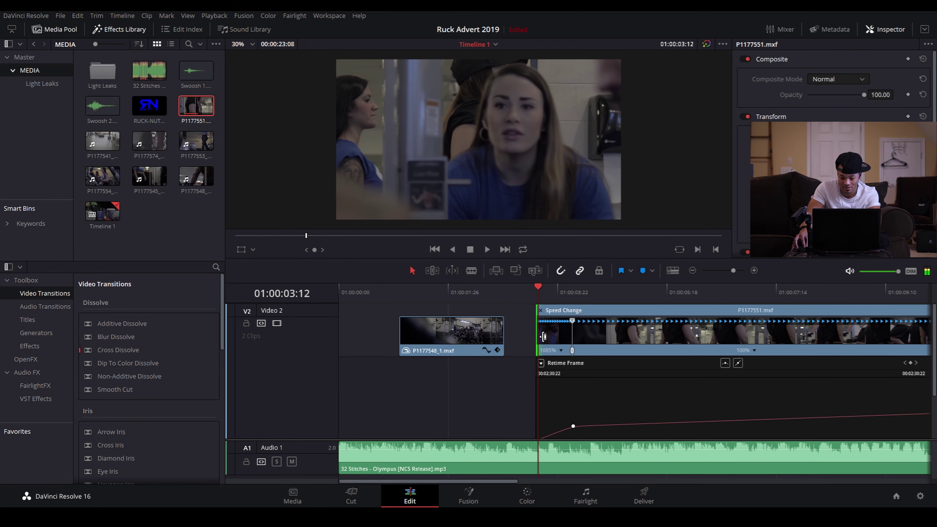
{"action": "key", "text": "Left"}
{"action": "key", "text": "Right"}
{"action": "left_click_drag", "start_coordinate": [543, 336], "coordinate": [548, 339]}
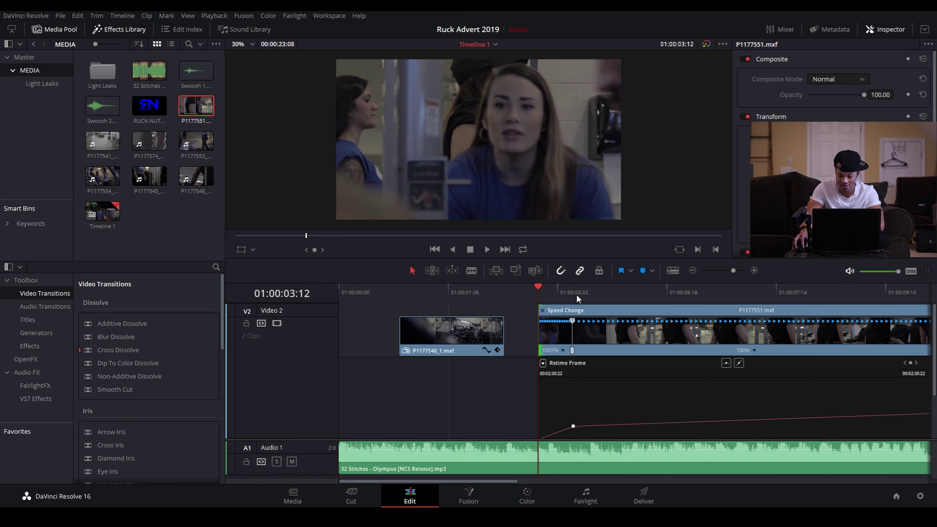
{"action": "key", "text": "space"}
{"action": "key", "text": "space"}
Slide the ramped clip nine frames later on Video 2 and review from 01:00:03:21
{"action": "scroll", "coordinate": [566, 329], "scroll_direction": "down", "scroll_amount": 3}
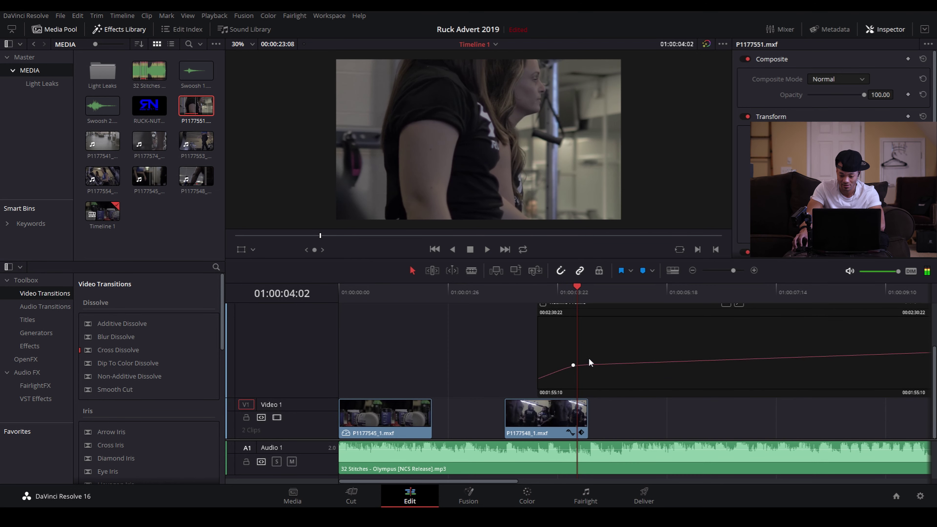
{"action": "left_click", "coordinate": [588, 291]}
{"action": "scroll", "coordinate": [591, 332], "scroll_direction": "up", "scroll_amount": 4}
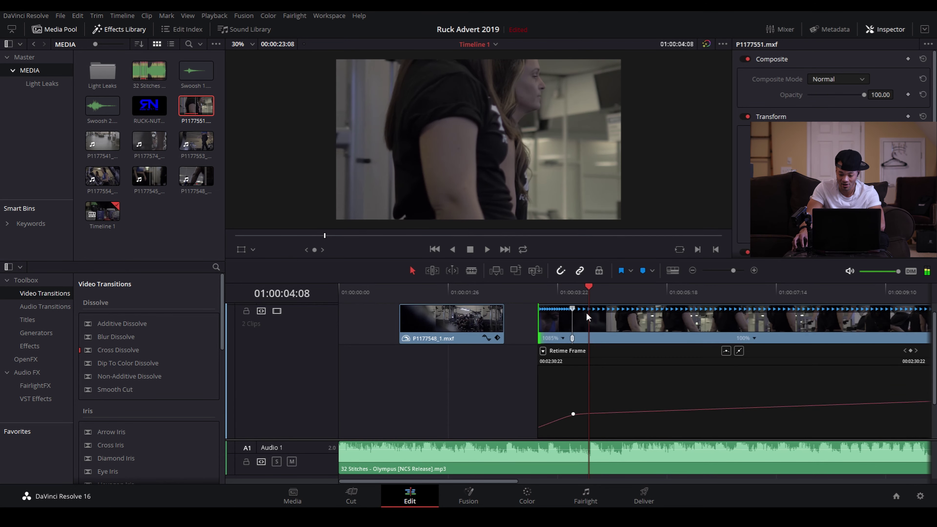
{"action": "left_click_drag", "start_coordinate": [572, 310], "coordinate": [590, 311]}
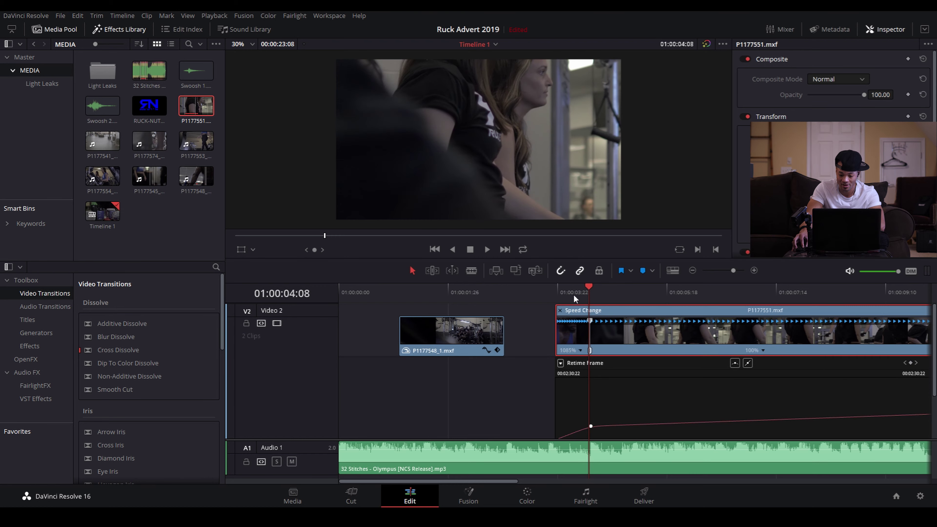
{"action": "left_click", "coordinate": [558, 290]}
{"action": "left_click", "coordinate": [528, 287]}
{"action": "left_click", "coordinate": [493, 287]}
{"action": "key", "text": "space"}
{"action": "key", "text": "space"}
{"action": "left_click", "coordinate": [555, 290]}
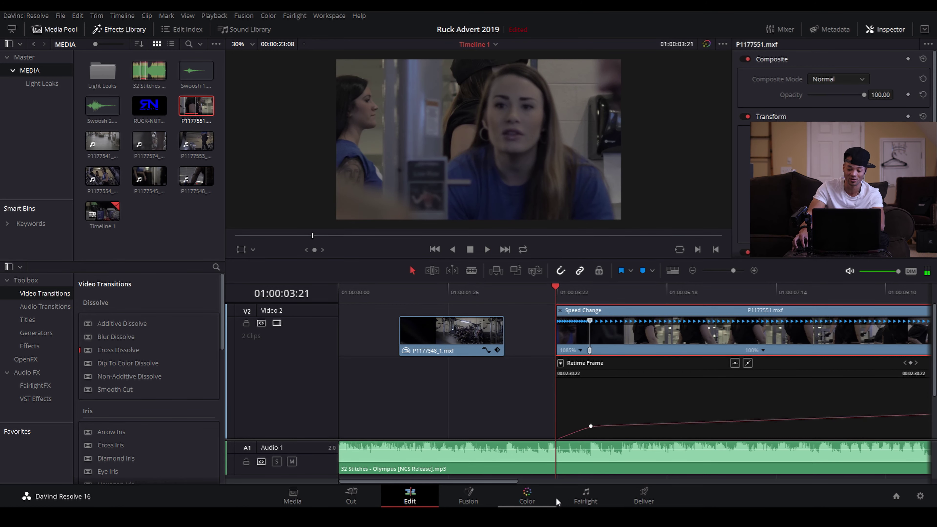
On the Color page, add serial node 02 after node 01 and line both nodes up
{"action": "left_click", "coordinate": [541, 497]}
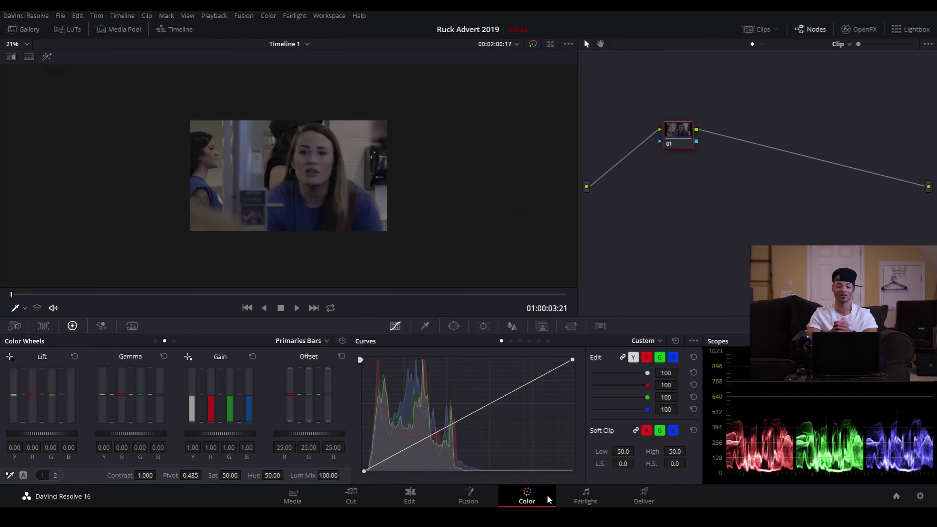
{"action": "left_click_drag", "start_coordinate": [668, 144], "coordinate": [851, 205]}
{"action": "key", "text": "alt+s"}
{"action": "left_click", "coordinate": [650, 199]}
{"action": "left_click_drag", "start_coordinate": [650, 199], "coordinate": [649, 192]}
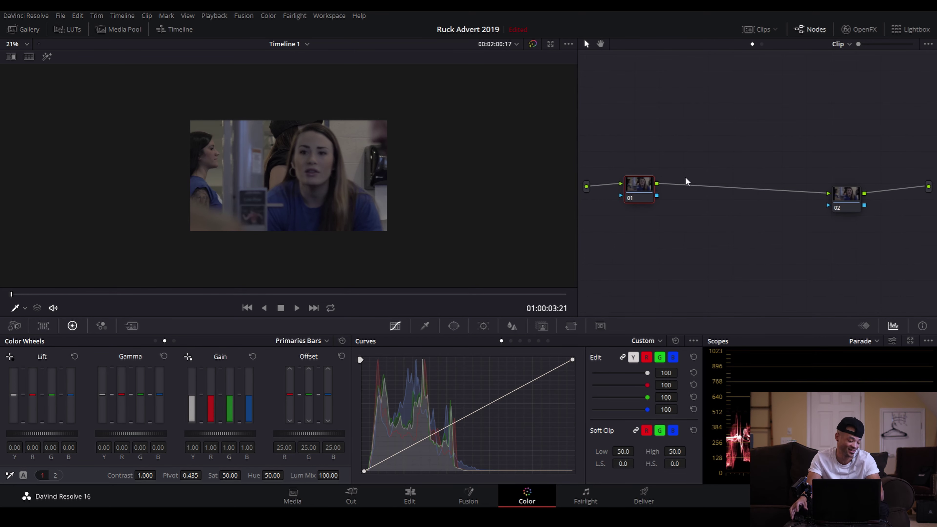
{"action": "left_click_drag", "start_coordinate": [846, 201], "coordinate": [854, 189]}
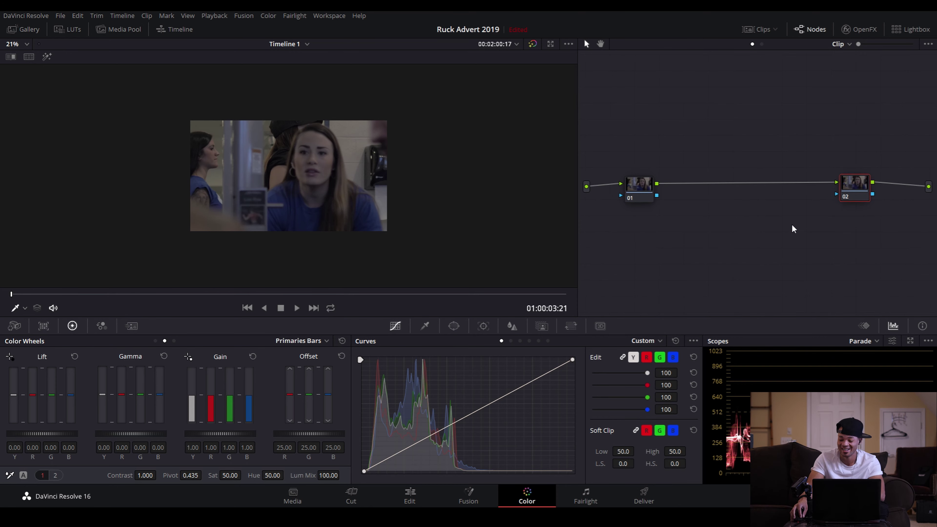
Add an alpha output to the node graph and nudge node 02 into place
{"action": "right_click", "coordinate": [835, 229]}
{"action": "left_click", "coordinate": [847, 266]}
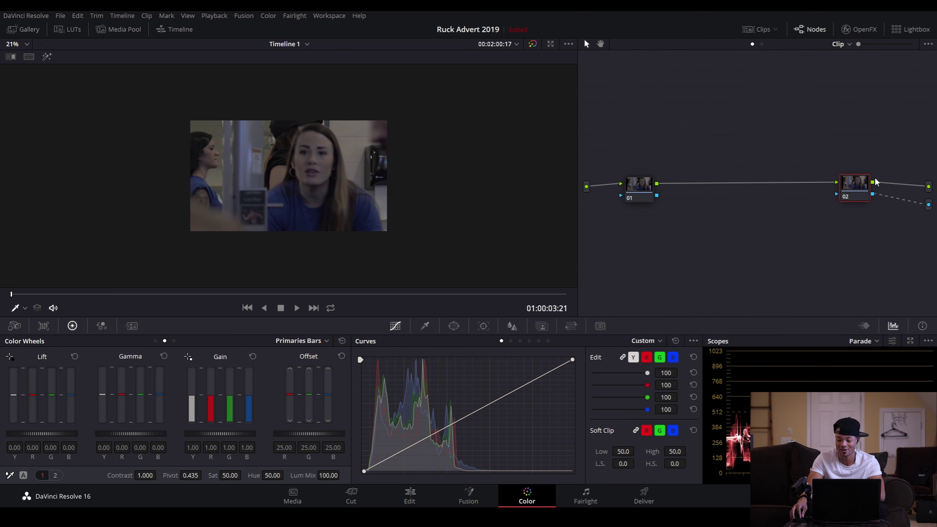
{"action": "left_click_drag", "start_coordinate": [858, 194], "coordinate": [857, 196]}
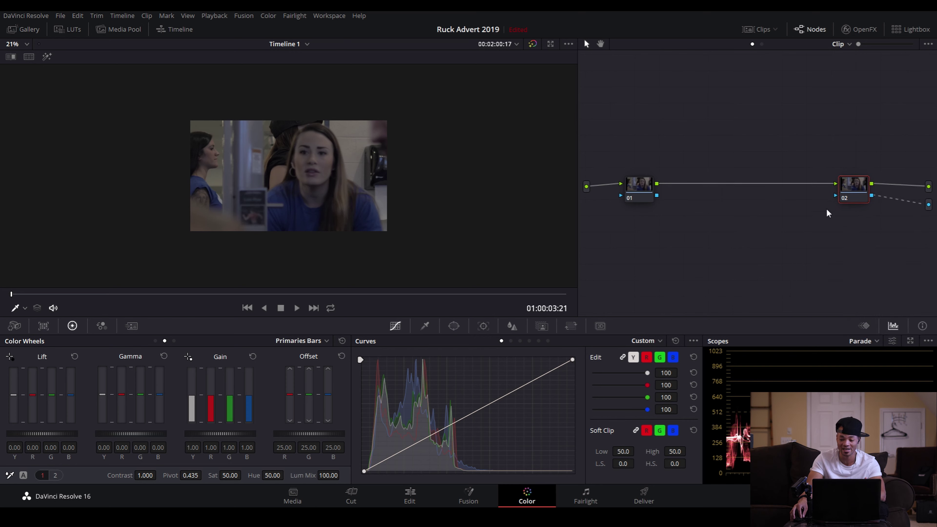
{"action": "left_click_drag", "start_coordinate": [863, 192], "coordinate": [866, 193]}
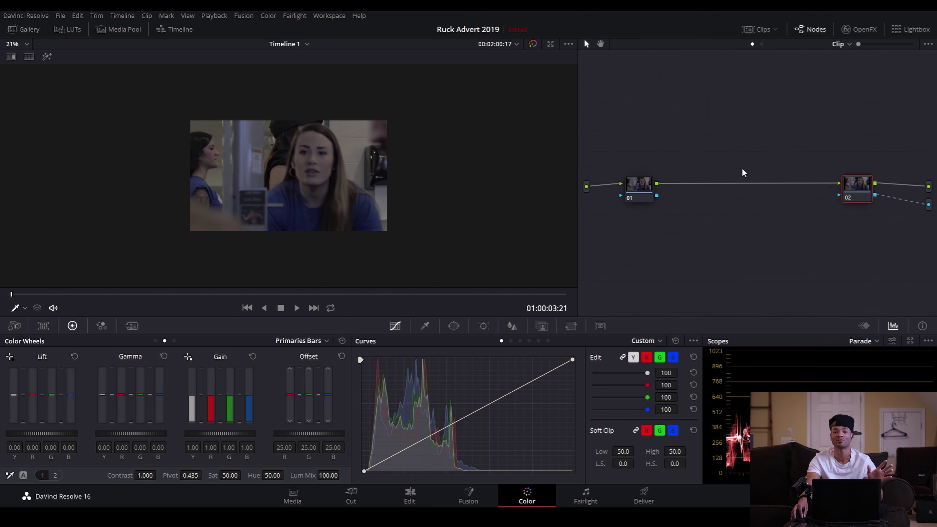
{"action": "left_click_drag", "start_coordinate": [866, 189], "coordinate": [869, 191]}
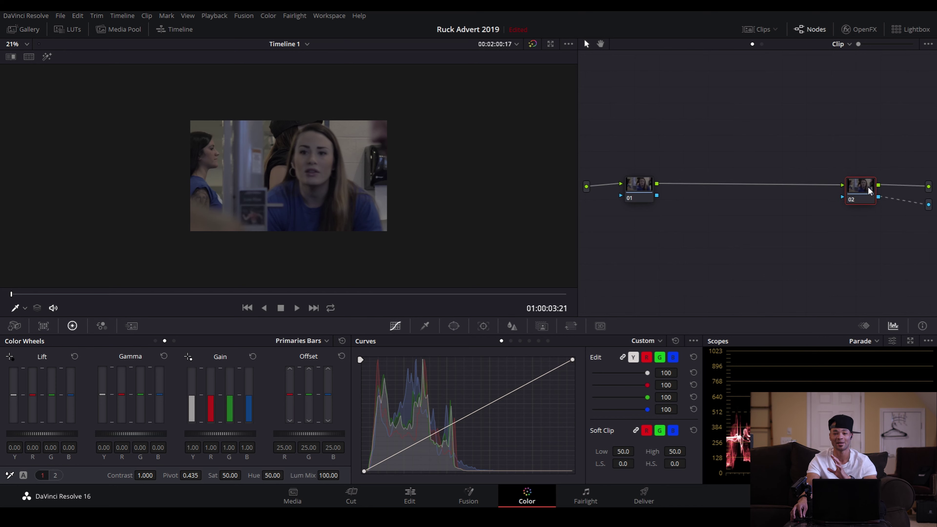
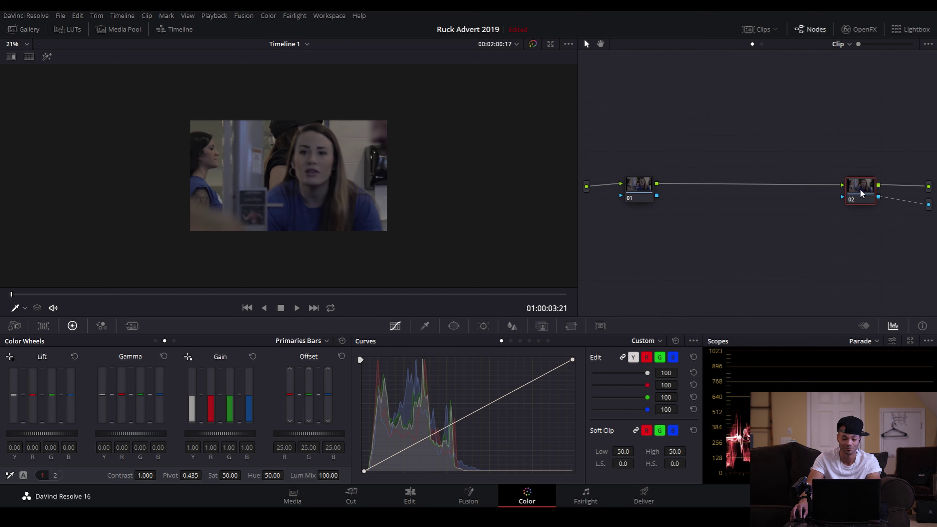
Scrub the clip forward to a later frame with the Window palette showing
{"action": "left_click", "coordinate": [454, 326]}
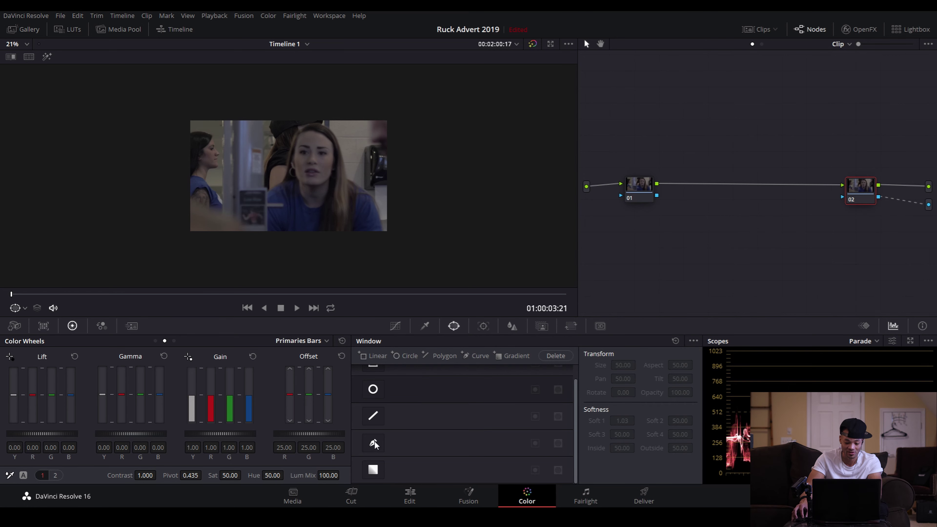
{"action": "scroll", "coordinate": [373, 129], "scroll_direction": "up", "scroll_amount": 1}
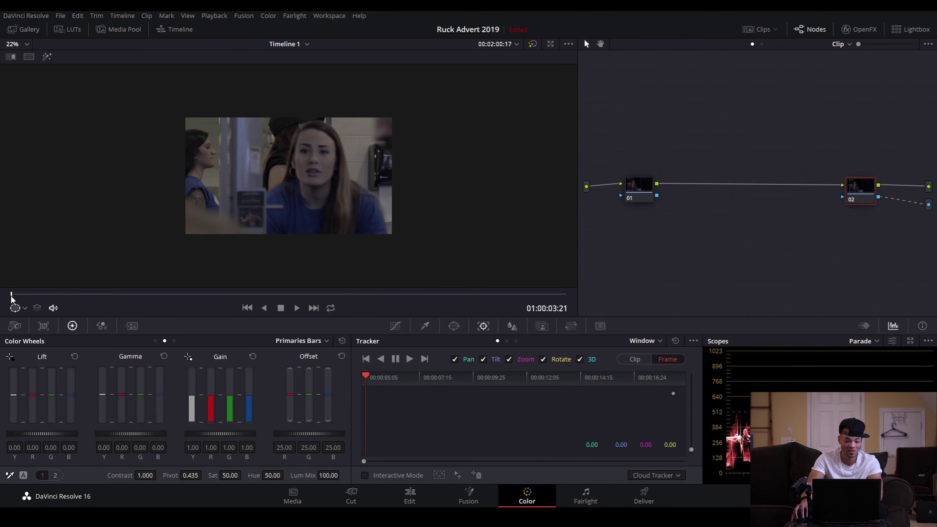
{"action": "left_click_drag", "start_coordinate": [12, 298], "coordinate": [21, 299]}
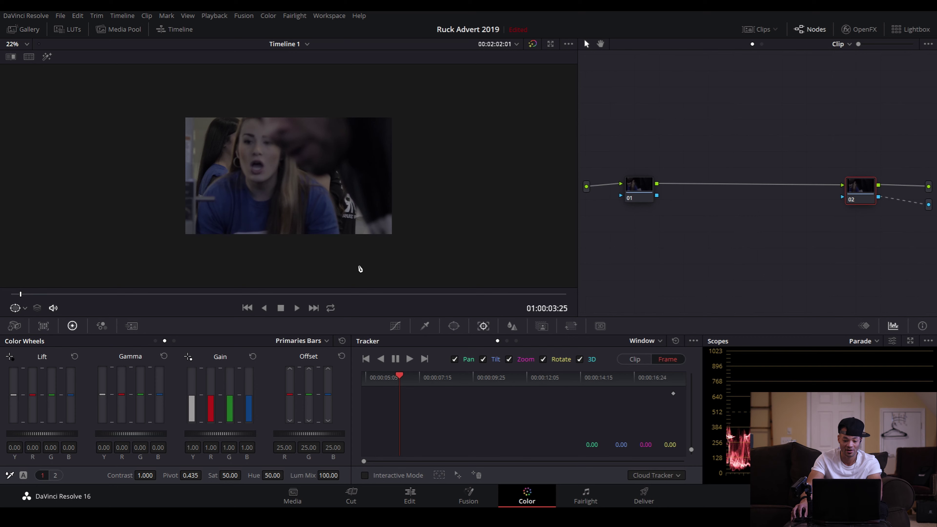
{"action": "left_click", "coordinate": [455, 326]}
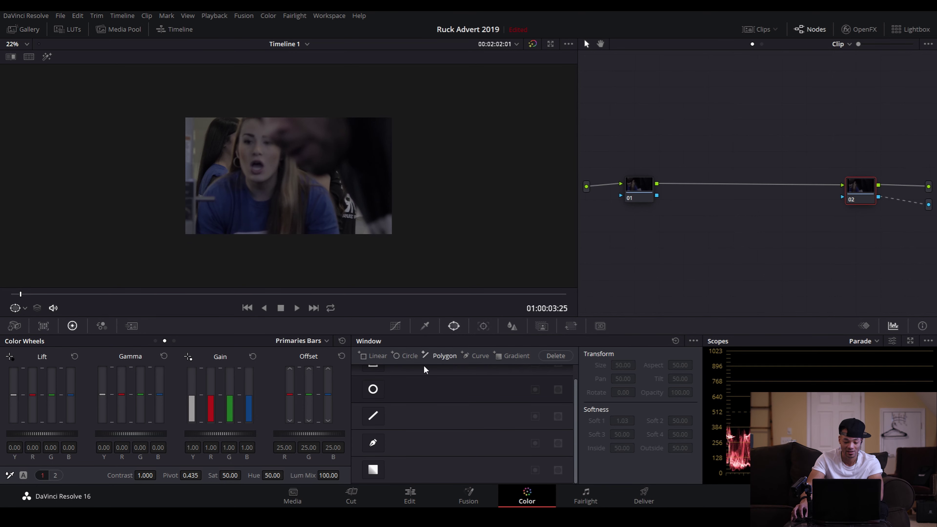
Start a Curve window and place points above the subject and beyond the frame's right and bottom edges
{"action": "left_click", "coordinate": [373, 443]}
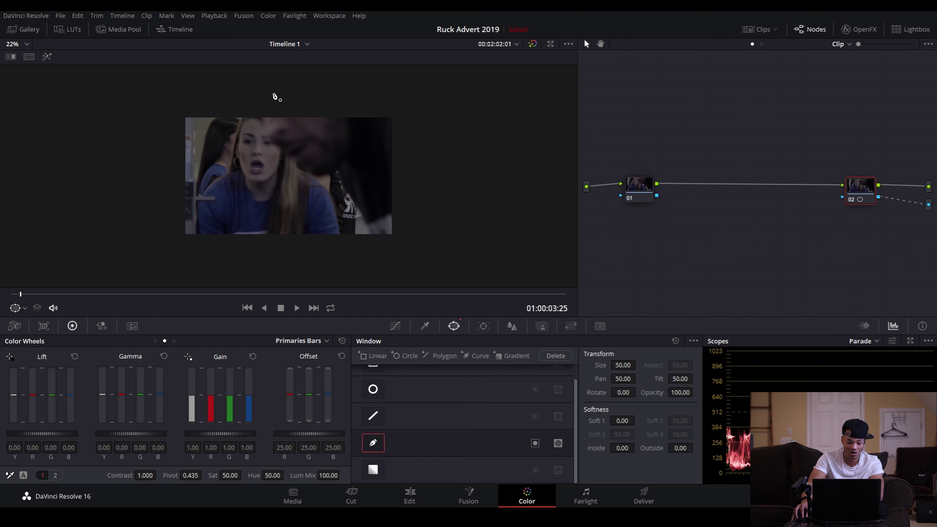
{"action": "scroll", "coordinate": [268, 141], "scroll_direction": "up", "scroll_amount": 2}
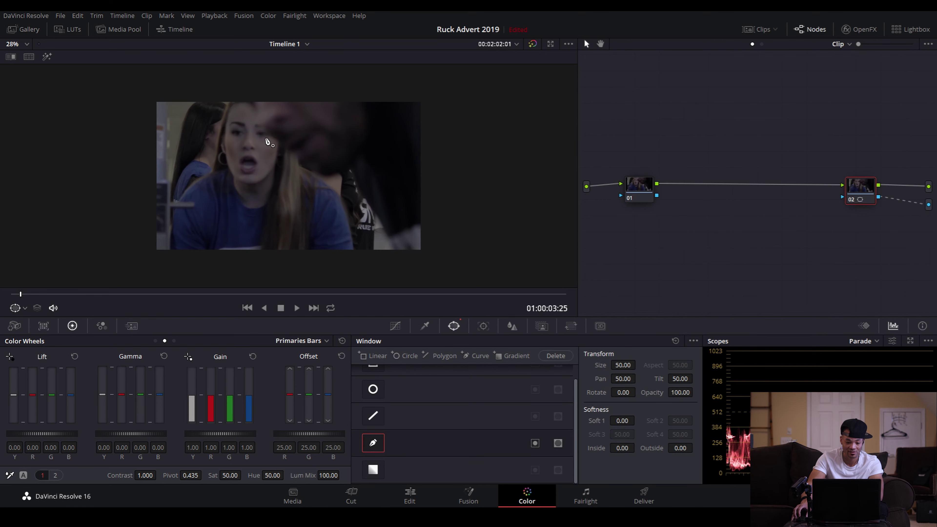
{"action": "left_click", "coordinate": [254, 118]}
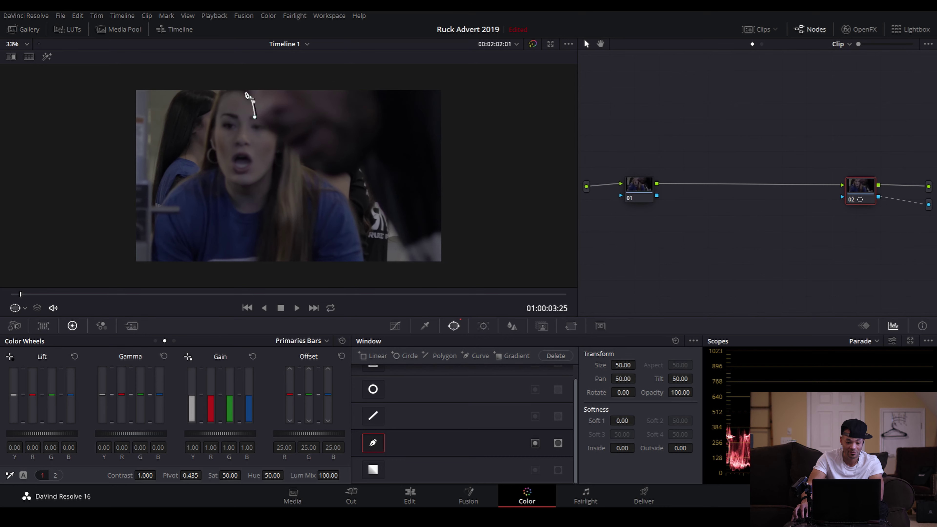
{"action": "left_click", "coordinate": [250, 97]}
{"action": "scroll", "coordinate": [236, 73], "scroll_direction": "down", "scroll_amount": 1}
{"action": "scroll", "coordinate": [248, 79], "scroll_direction": "down", "scroll_amount": 1}
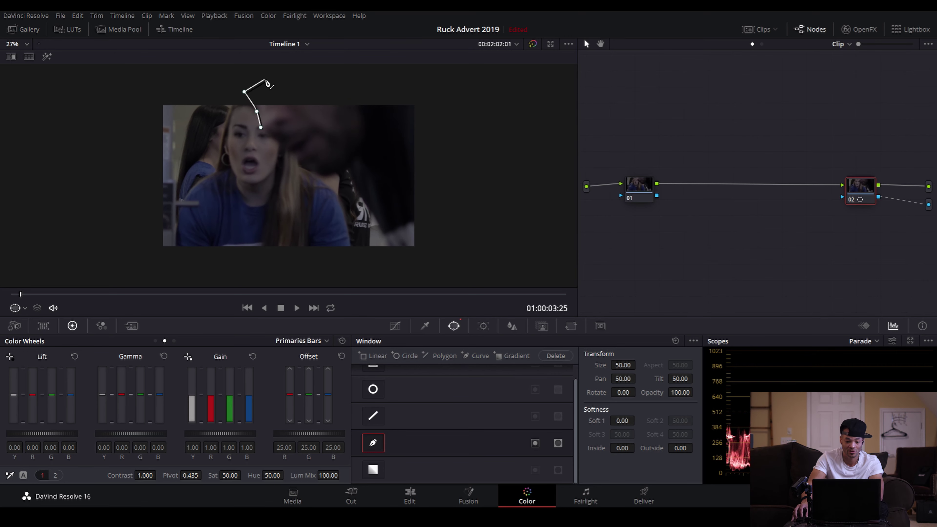
{"action": "left_click", "coordinate": [297, 64]}
{"action": "left_click", "coordinate": [527, 84]}
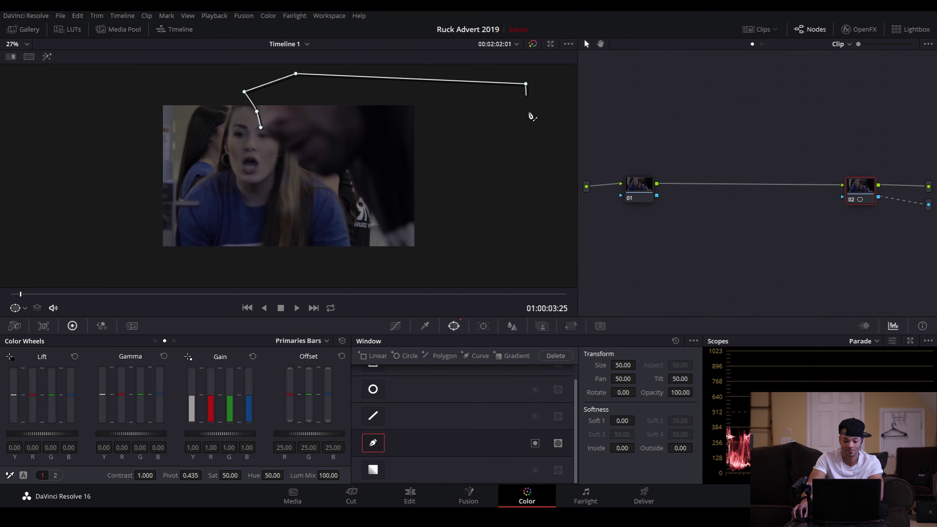
{"action": "scroll", "coordinate": [529, 222], "scroll_direction": "down", "scroll_amount": 1}
{"action": "left_click", "coordinate": [493, 283]}
{"action": "left_click", "coordinate": [386, 282]}
Trace the subject's arm and shoulder with curve points and close the window on the first point
{"action": "left_click", "coordinate": [382, 243]}
{"action": "left_click", "coordinate": [376, 230]}
{"action": "left_click", "coordinate": [370, 218]}
{"action": "left_click", "coordinate": [350, 192]}
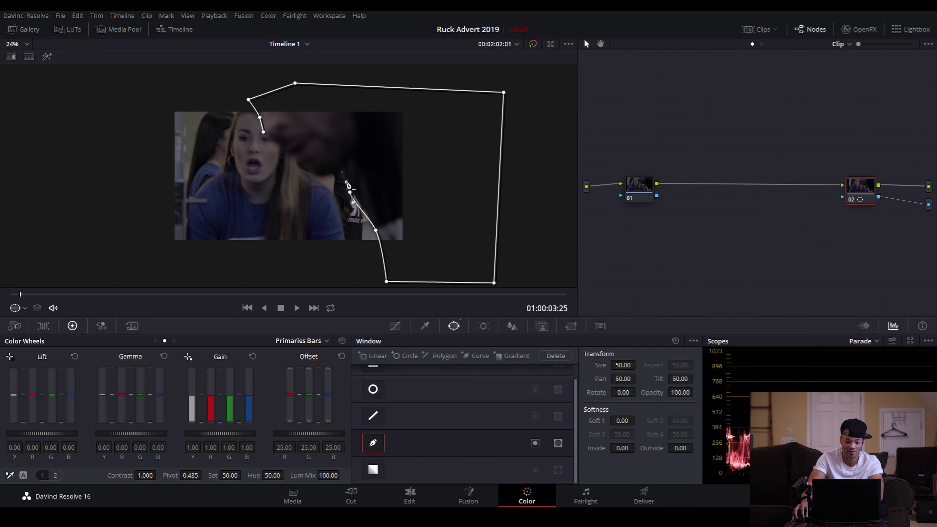
{"action": "left_click", "coordinate": [341, 168]}
{"action": "left_click", "coordinate": [330, 177]}
{"action": "left_click", "coordinate": [319, 176]}
{"action": "left_click", "coordinate": [310, 169]}
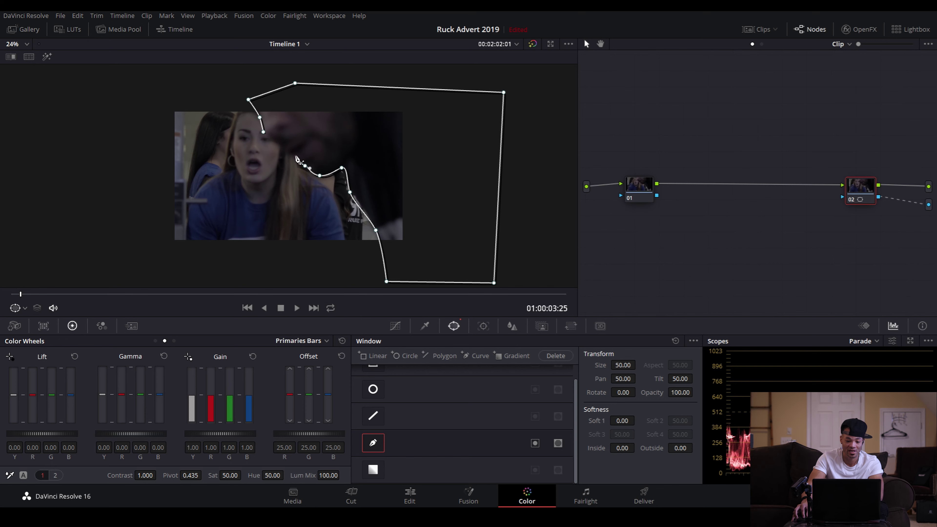
{"action": "left_click", "coordinate": [295, 154]}
{"action": "left_click", "coordinate": [263, 132]}
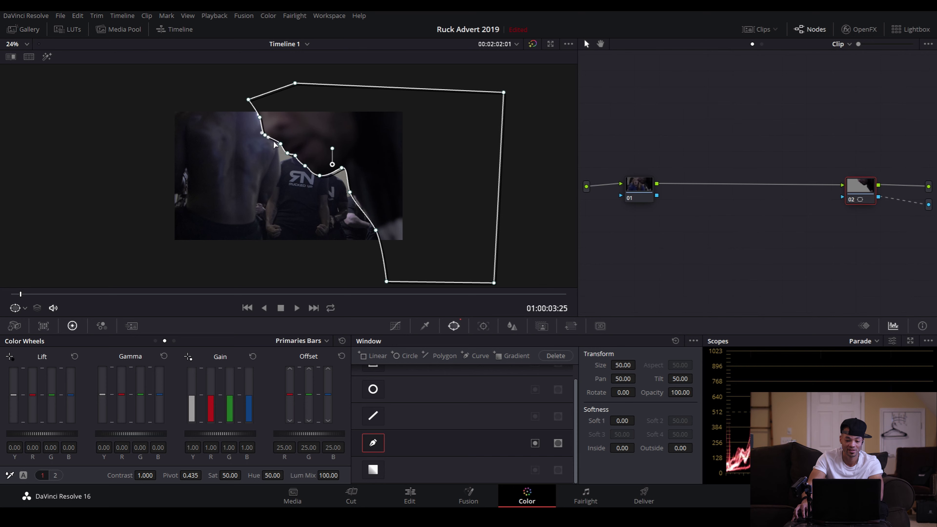
{"action": "scroll", "coordinate": [280, 149], "scroll_direction": "up", "scroll_amount": 2}
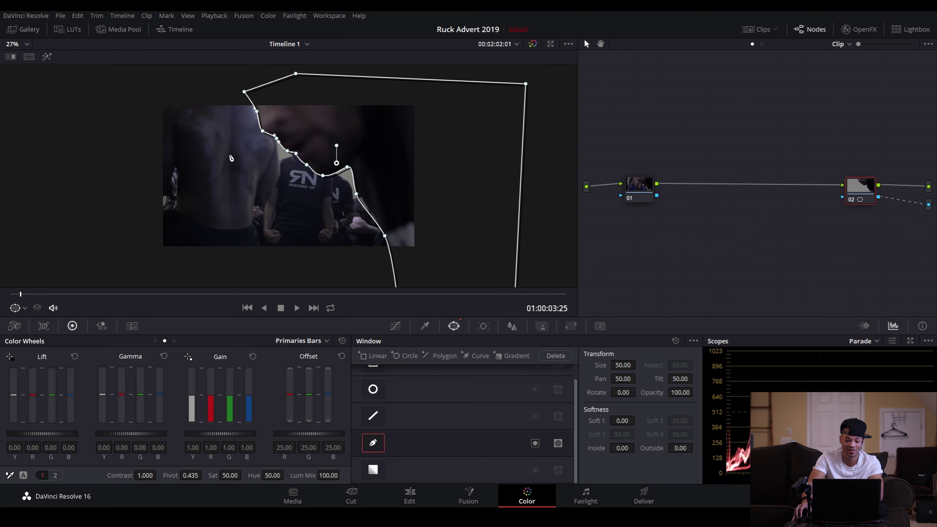
Feather the curve window to Soft 1 3.24 and Inside 1.10, previewing with and without the outline
{"action": "left_click", "coordinate": [395, 326]}
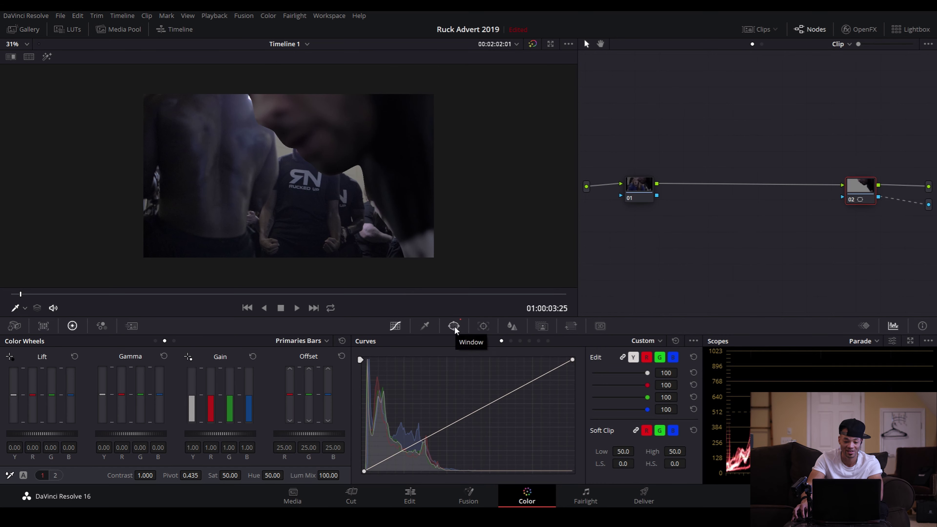
{"action": "left_click", "coordinate": [454, 326]}
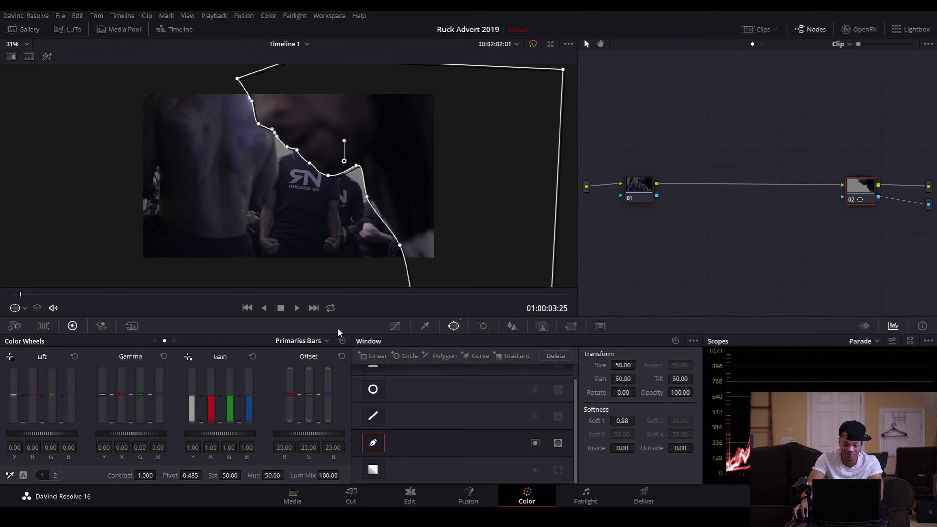
{"action": "left_click", "coordinate": [395, 326]}
{"action": "left_click", "coordinate": [454, 326]}
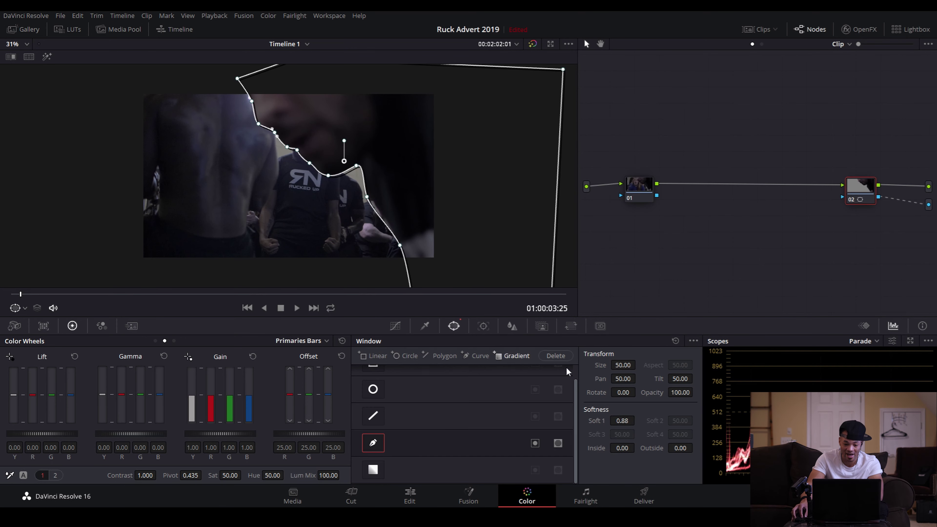
{"action": "left_click_drag", "start_coordinate": [620, 420], "coordinate": [635, 420]}
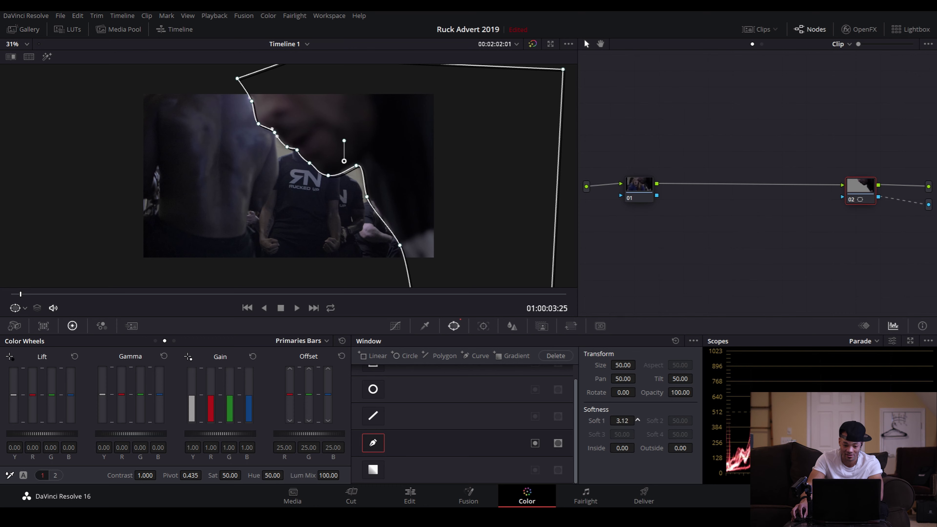
{"action": "left_click", "coordinate": [396, 327]}
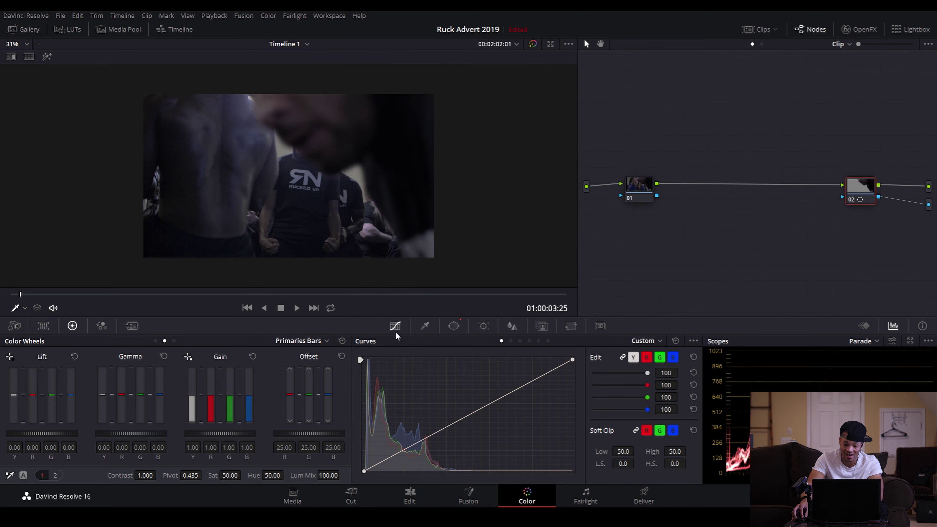
{"action": "left_click", "coordinate": [454, 326]}
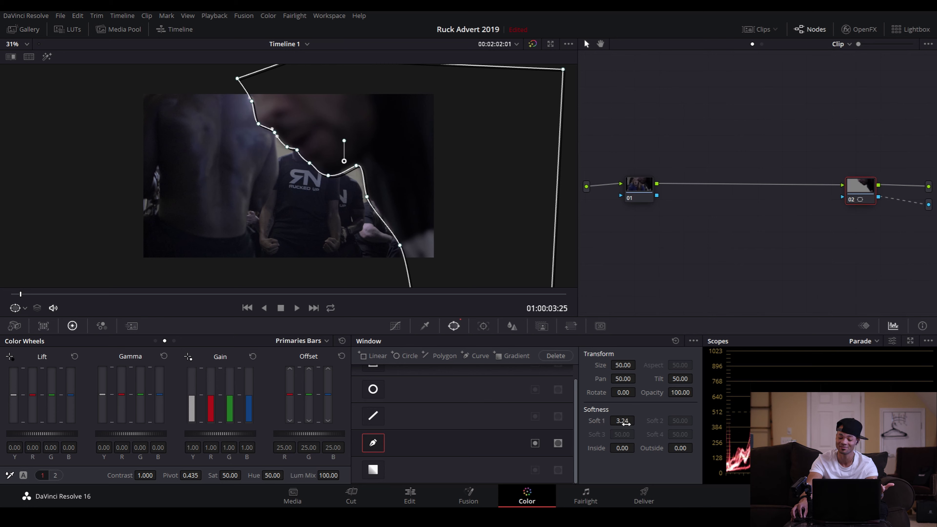
{"action": "left_click", "coordinate": [394, 329]}
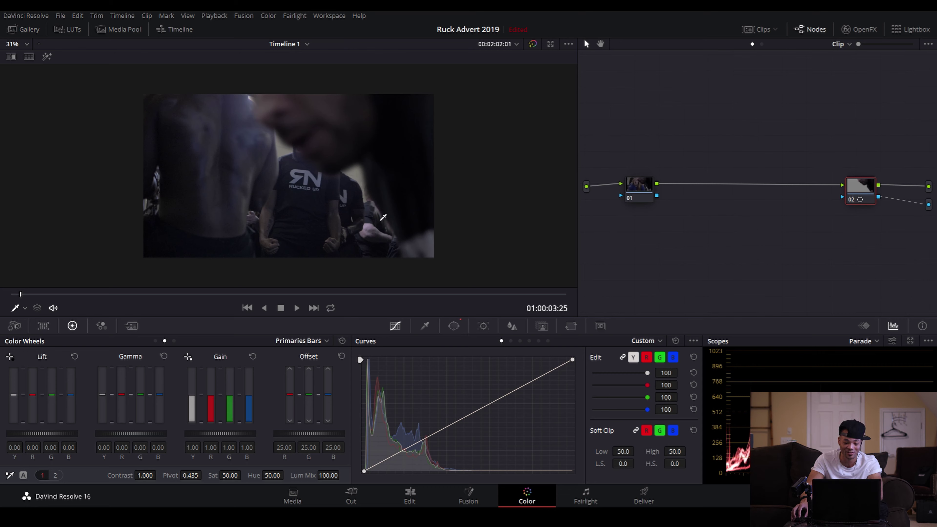
{"action": "left_click", "coordinate": [454, 326]}
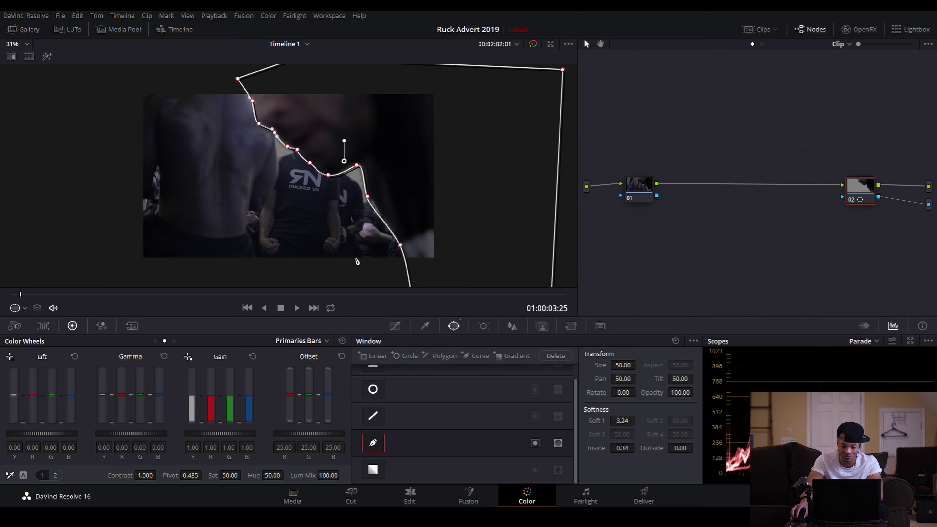
{"action": "left_click", "coordinate": [394, 329]}
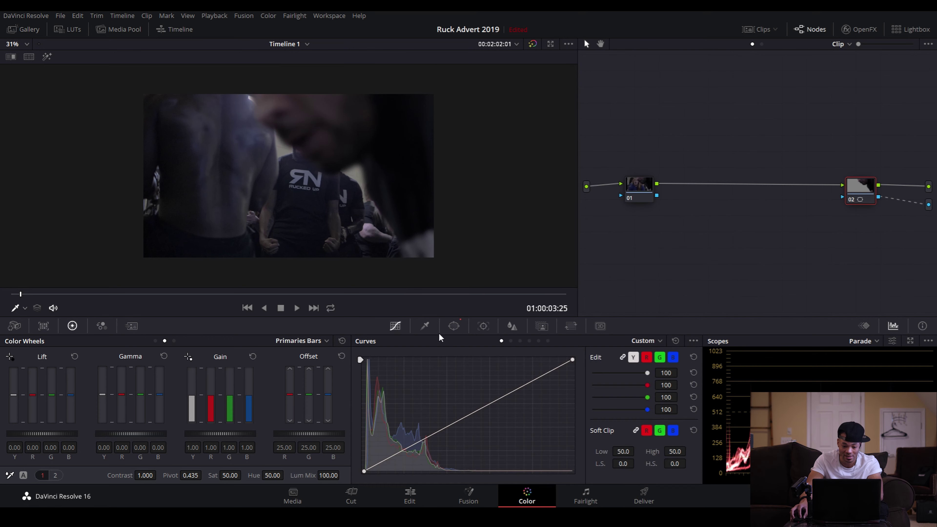
{"action": "left_click", "coordinate": [454, 326]}
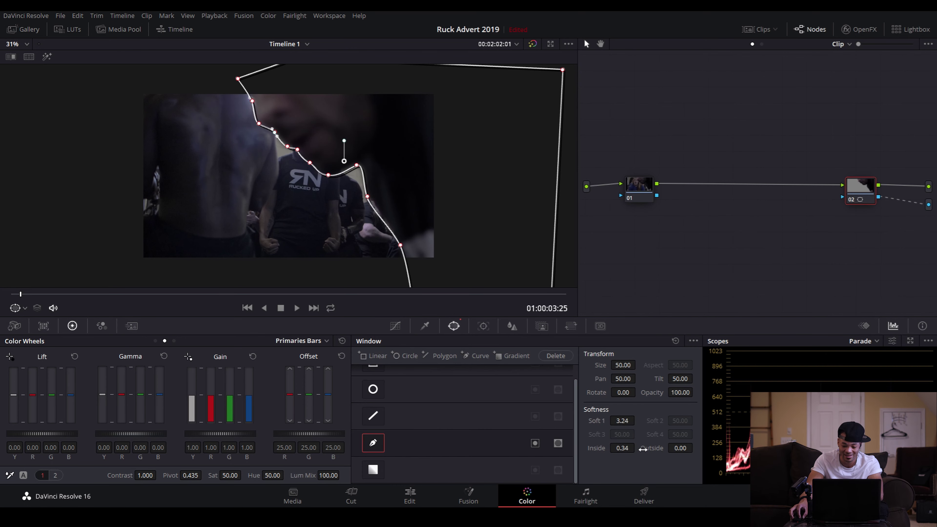
{"action": "left_click", "coordinate": [395, 326]}
{"action": "left_click", "coordinate": [454, 326]}
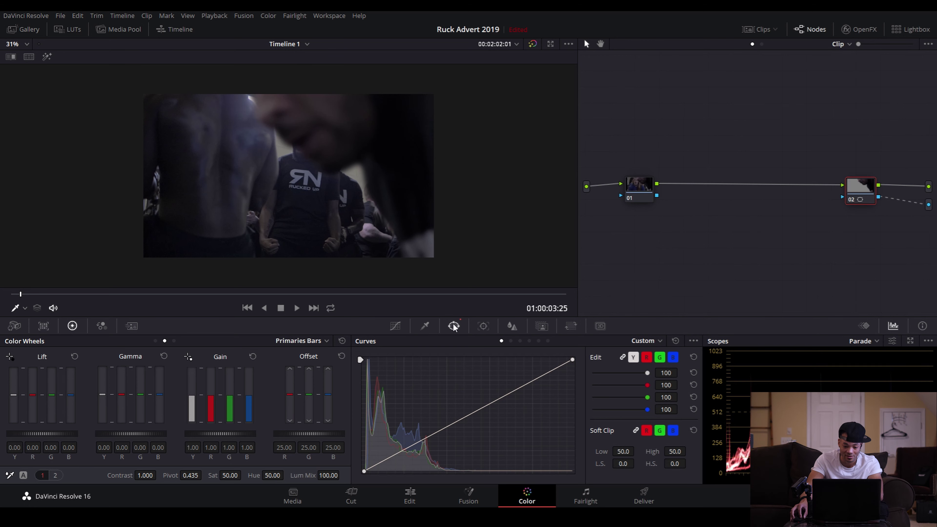
Nudge a shoulder point right and adjust the curvature at the lower edge point
{"action": "left_click", "coordinate": [368, 197]}
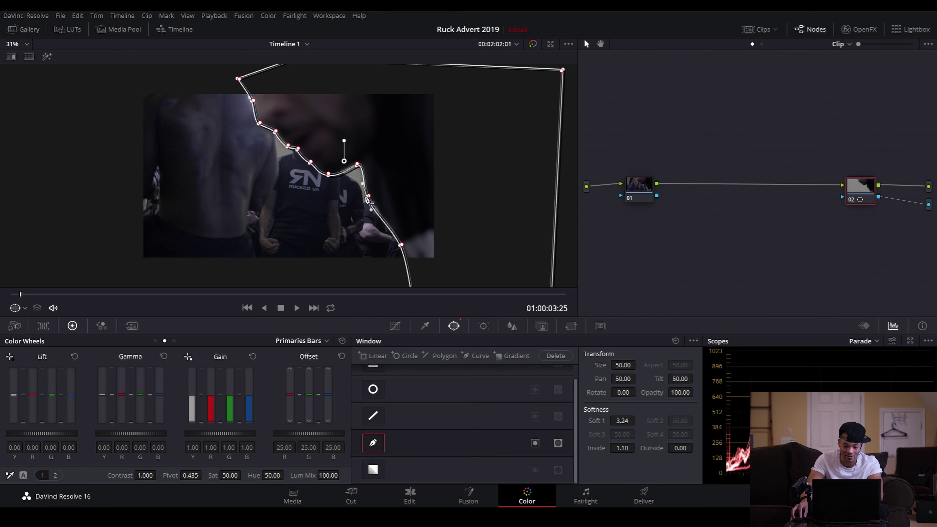
{"action": "left_click_drag", "start_coordinate": [367, 198], "coordinate": [372, 197]}
{"action": "left_click_drag", "start_coordinate": [403, 250], "coordinate": [405, 248]}
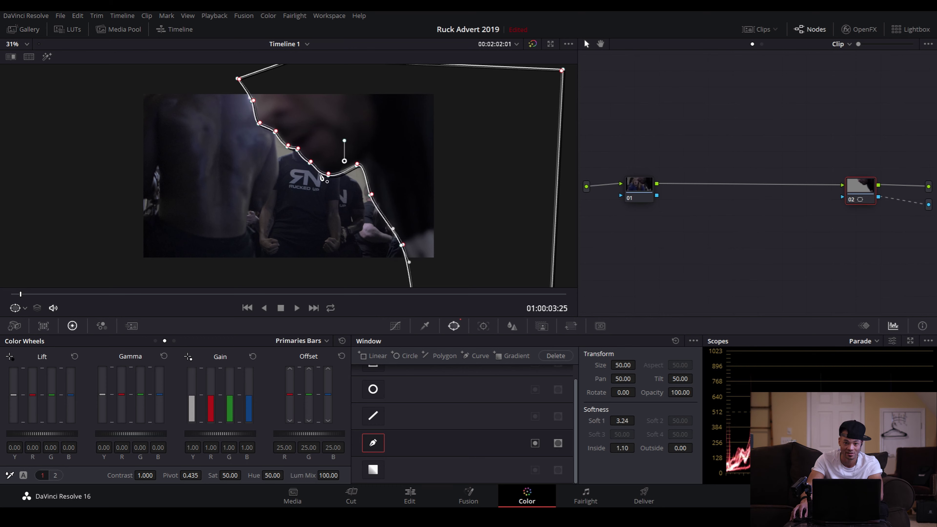
{"action": "scroll", "coordinate": [304, 182], "scroll_direction": "down", "scroll_amount": 2}
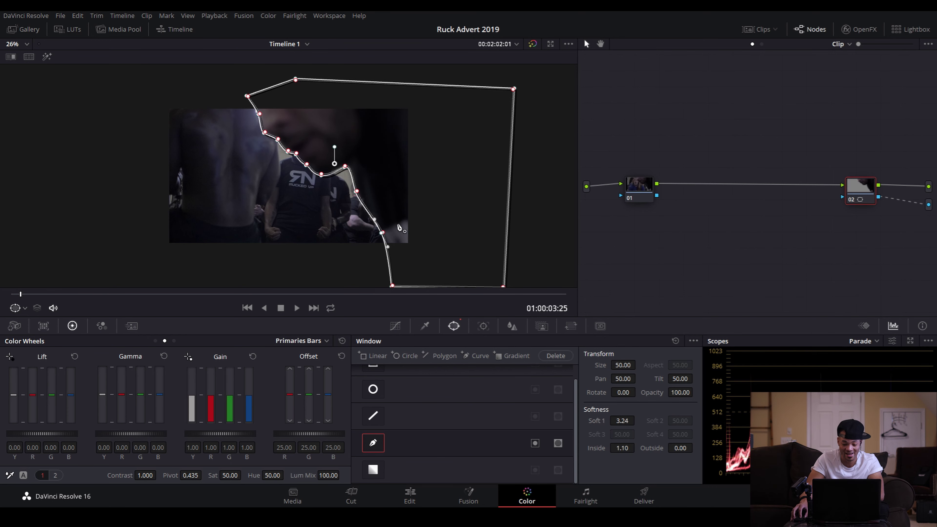
Switch the tracker to frame mode, step back a frame, and shift the window's left points onto the figure
{"action": "left_click", "coordinate": [483, 326]}
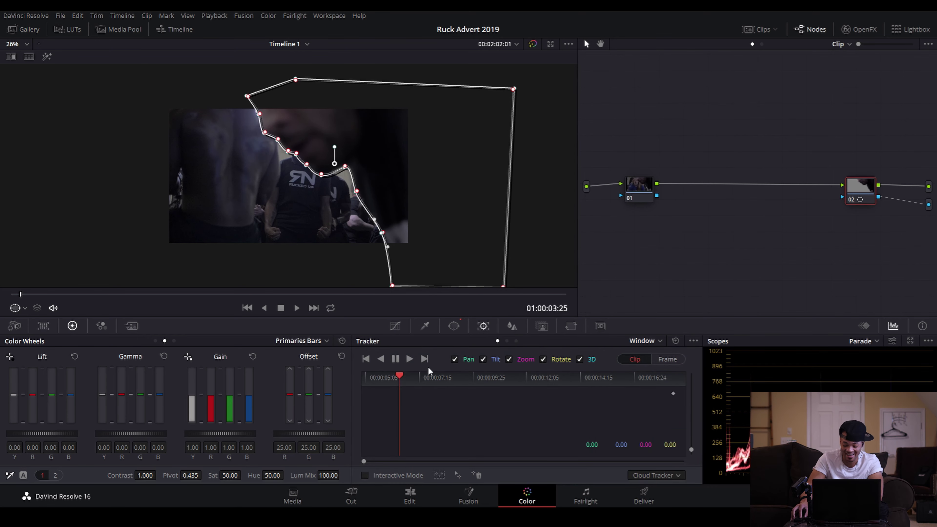
{"action": "left_click", "coordinate": [664, 360]}
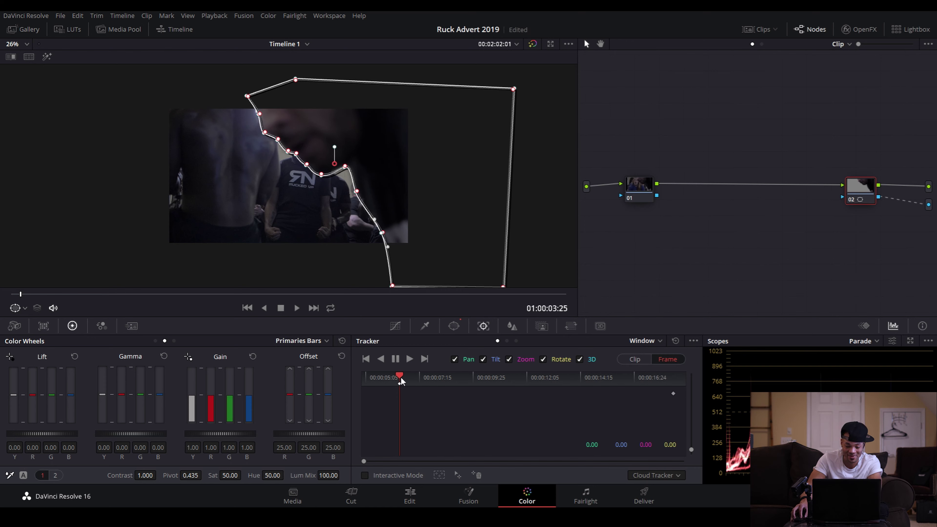
{"action": "key", "text": "Left"}
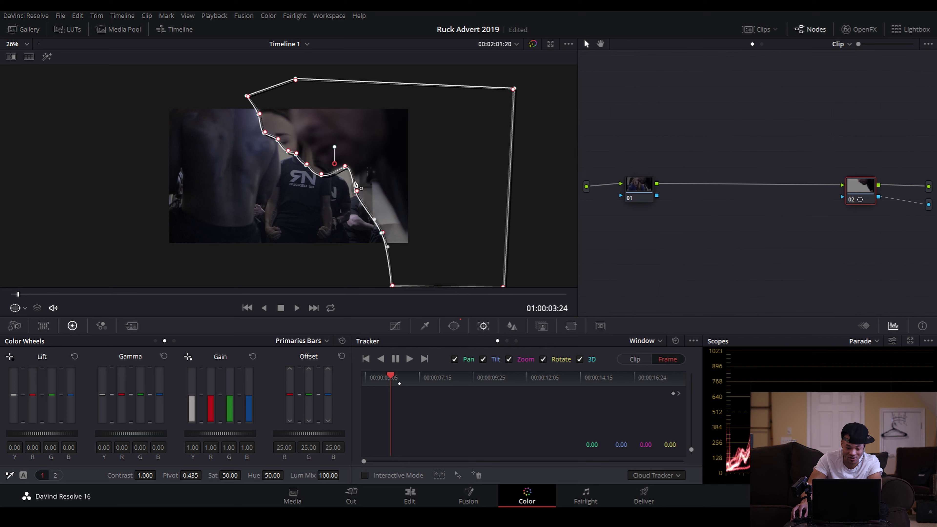
{"action": "scroll", "coordinate": [371, 185], "scroll_direction": "down", "scroll_amount": 1}
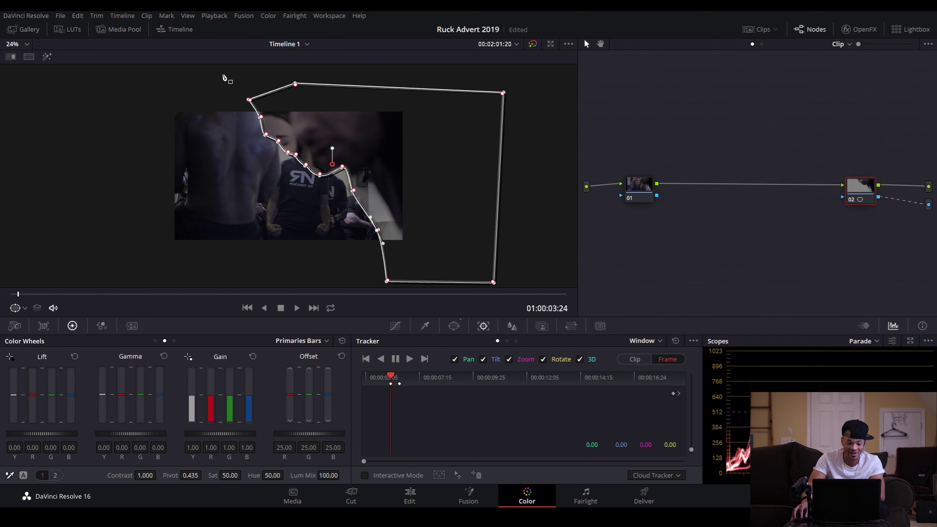
{"action": "left_click_drag", "start_coordinate": [228, 71], "coordinate": [424, 293]}
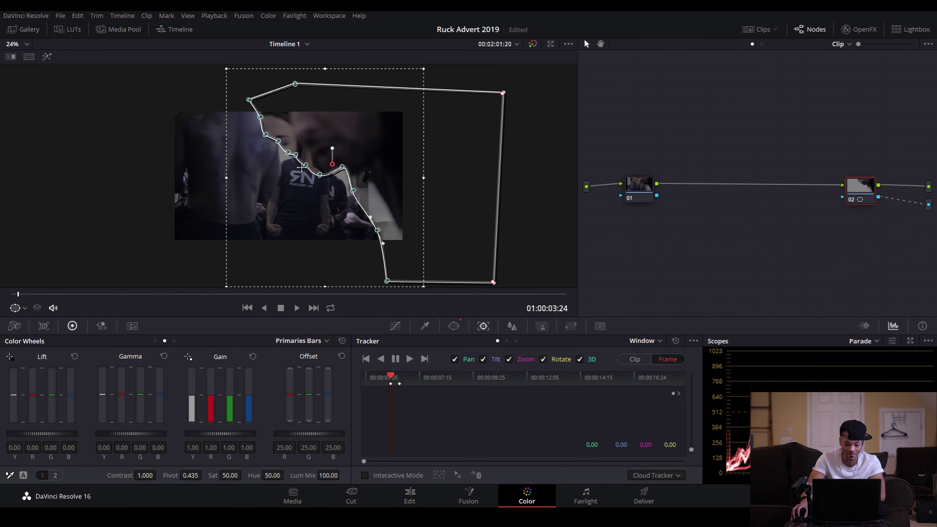
{"action": "left_click_drag", "start_coordinate": [279, 143], "coordinate": [304, 151]}
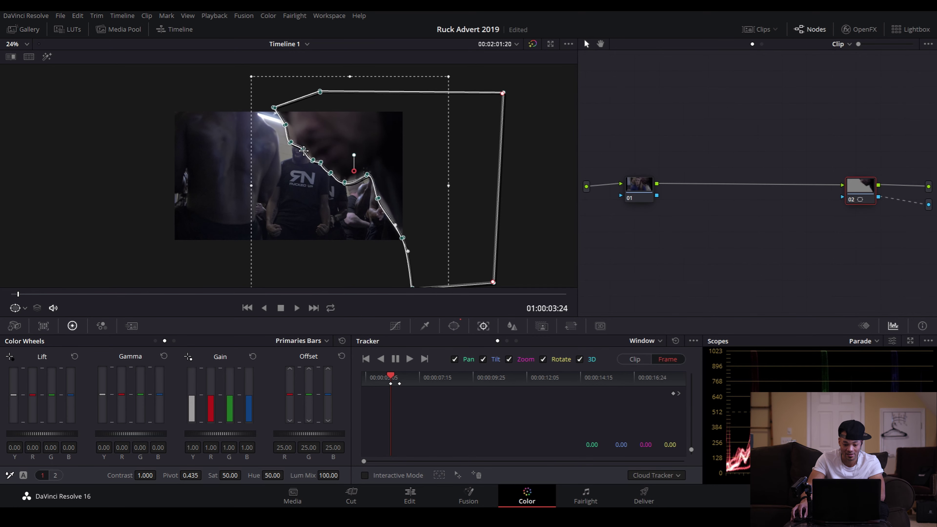
{"action": "scroll", "coordinate": [310, 157], "scroll_direction": "up", "scroll_amount": 2}
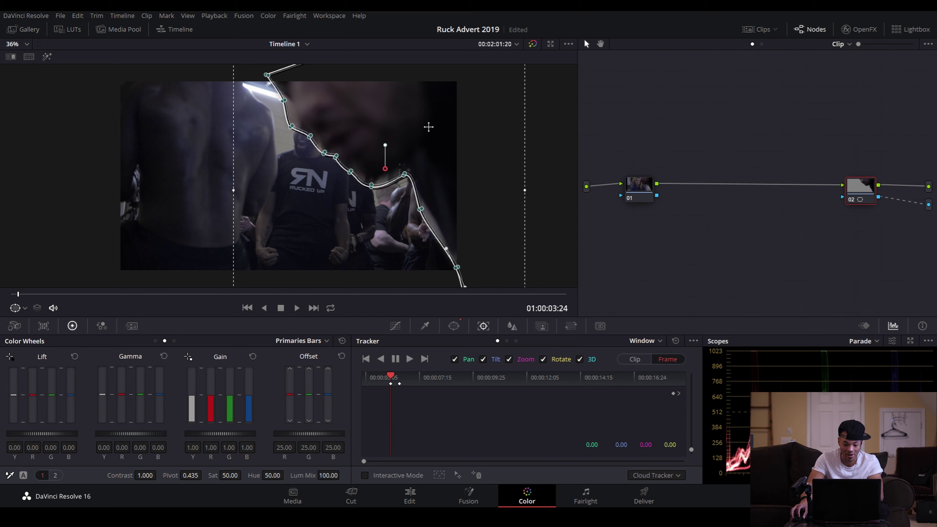
{"action": "left_click", "coordinate": [162, 179]}
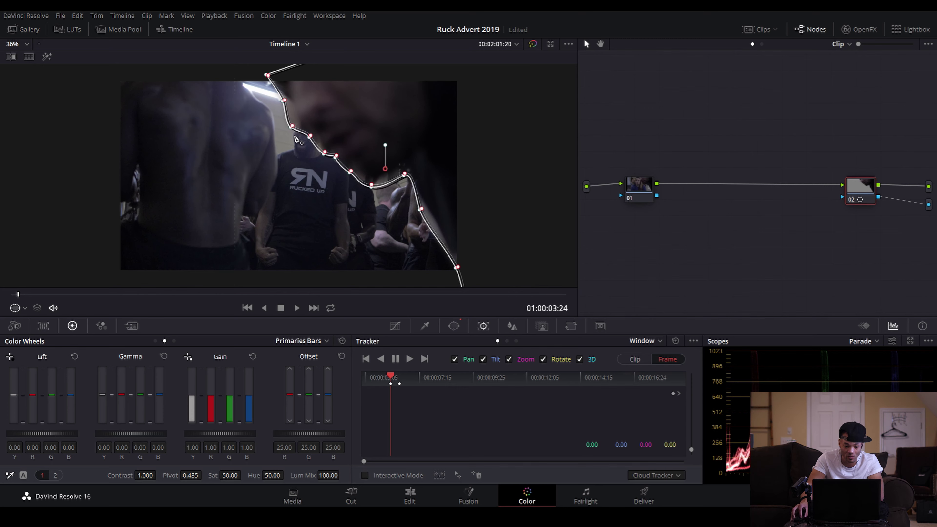
Drag individual window points to hug the face and arm edge down to the bottom-left point
{"action": "left_click_drag", "start_coordinate": [292, 129], "coordinate": [289, 67]}
{"action": "left_click_drag", "start_coordinate": [311, 138], "coordinate": [338, 154]}
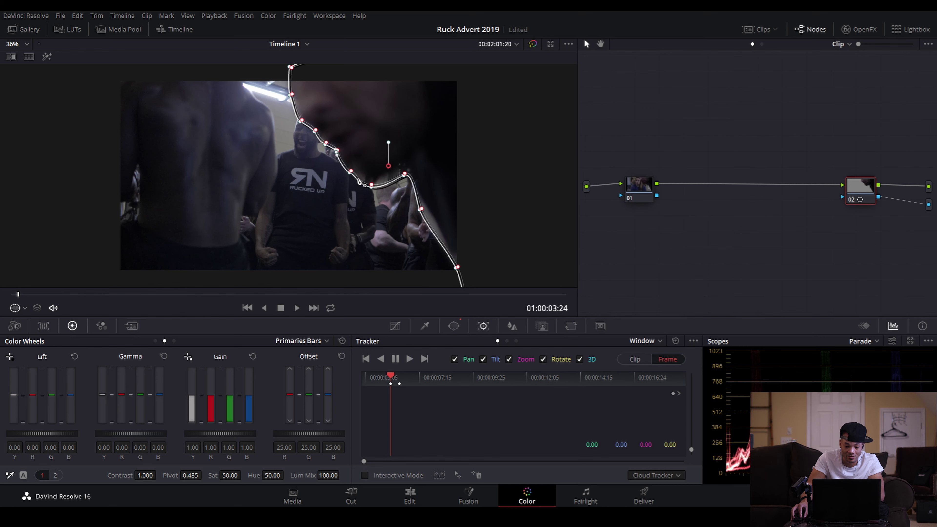
{"action": "left_click_drag", "start_coordinate": [350, 178], "coordinate": [409, 153]}
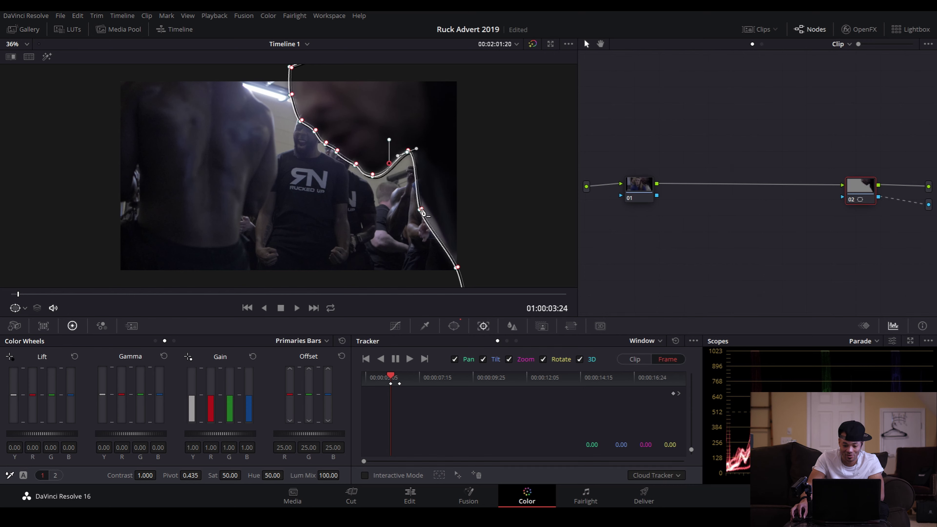
{"action": "left_click_drag", "start_coordinate": [421, 214], "coordinate": [419, 185]}
{"action": "scroll", "coordinate": [420, 221], "scroll_direction": "down", "scroll_amount": 2}
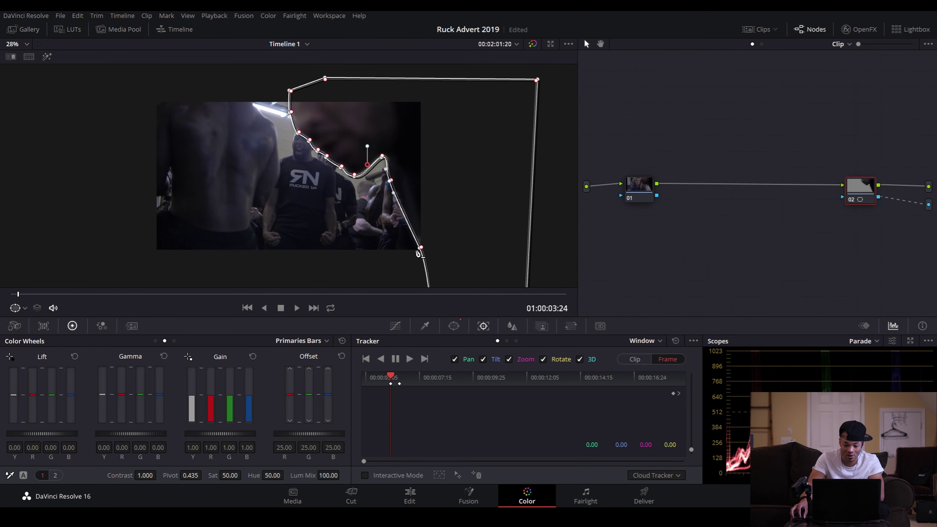
{"action": "mouse_move", "coordinate": [420, 249]}
{"action": "left_mouse_down"}
{"action": "mouse_move", "coordinate": [409, 253]}
{"action": "mouse_move", "coordinate": [417, 233]}
{"action": "left_mouse_up"}
{"action": "scroll", "coordinate": [418, 199], "scroll_direction": "down", "scroll_amount": 2}
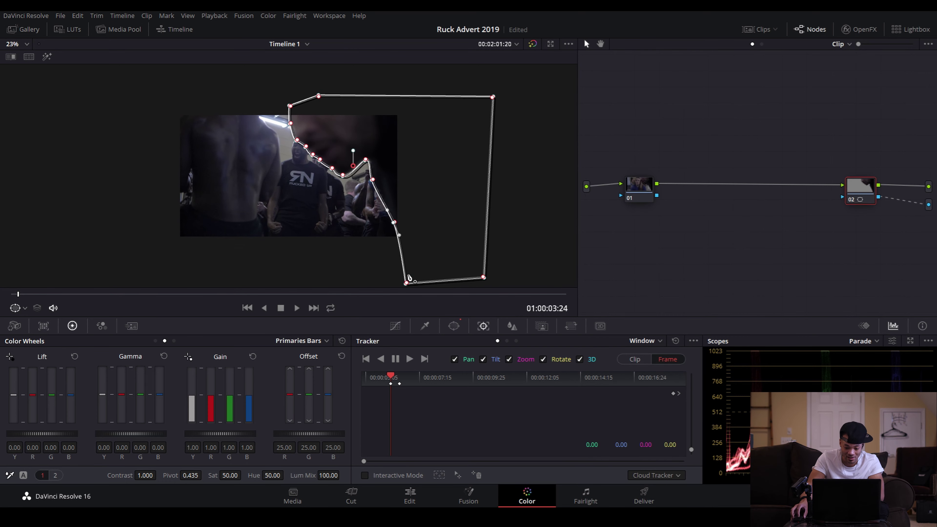
{"action": "left_click_drag", "start_coordinate": [405, 288], "coordinate": [410, 271]}
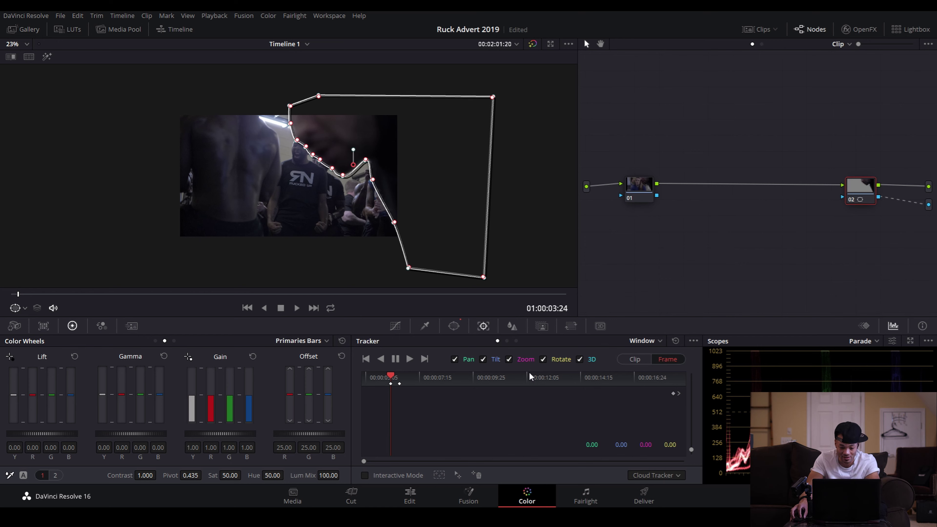
{"action": "key", "text": "Left"}
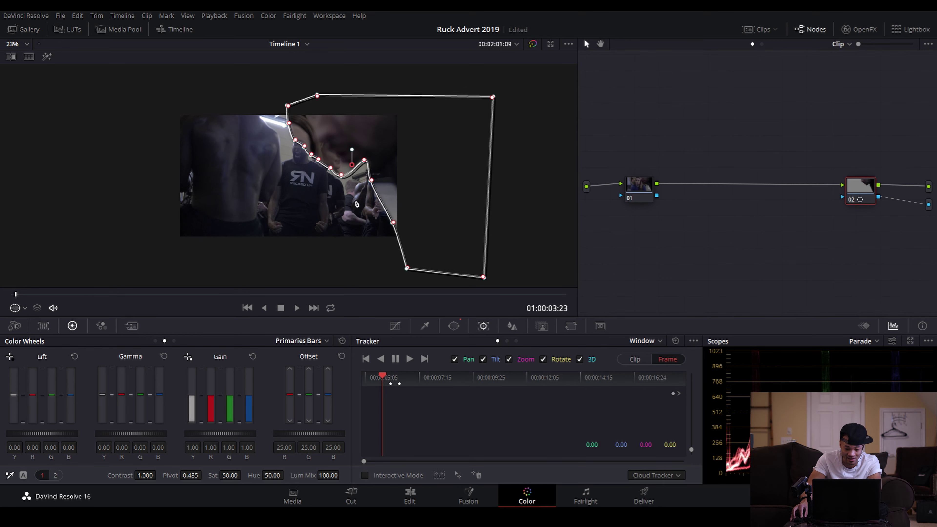
Shift the window's left-side points right to follow the face at frame 01:00:03:23
{"action": "left_click_drag", "start_coordinate": [243, 90], "coordinate": [441, 286]}
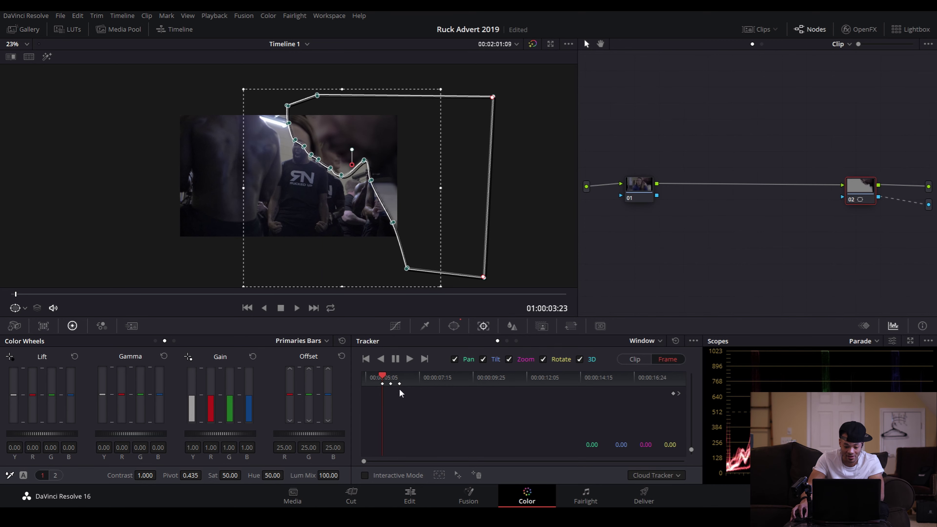
{"action": "left_click_drag", "start_coordinate": [329, 171], "coordinate": [356, 170]}
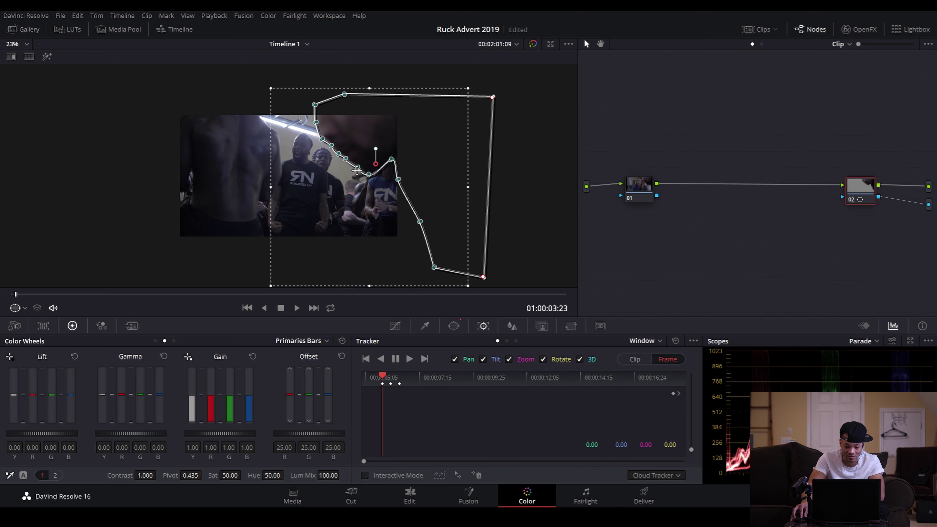
{"action": "scroll", "coordinate": [450, 147], "scroll_direction": "up", "scroll_amount": 5}
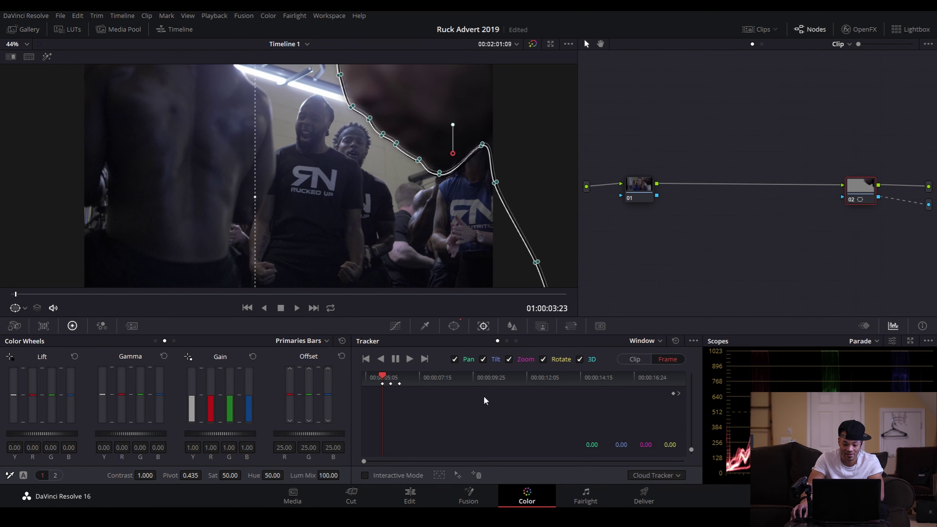
{"action": "left_click", "coordinate": [85, 140]}
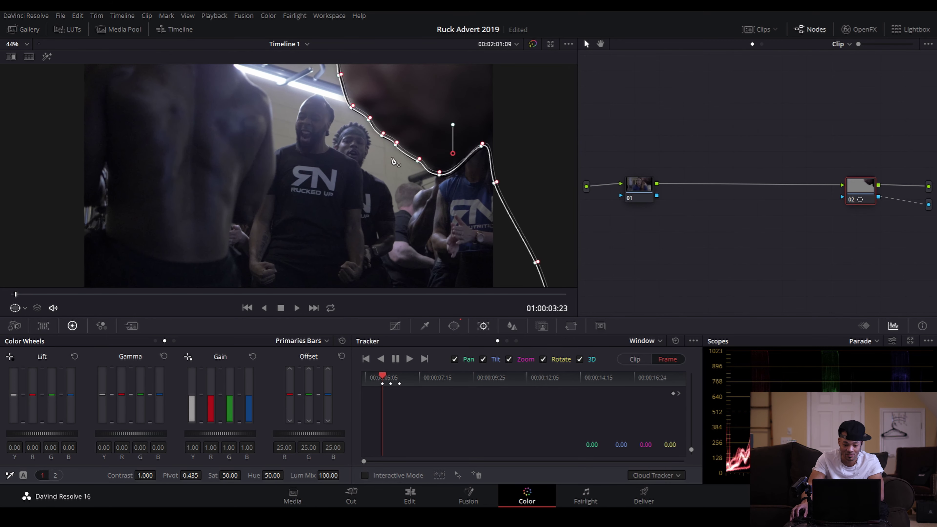
Fine-tune individual window points around the face's chin and jawline
{"action": "left_click_drag", "start_coordinate": [404, 101], "coordinate": [403, 180]}
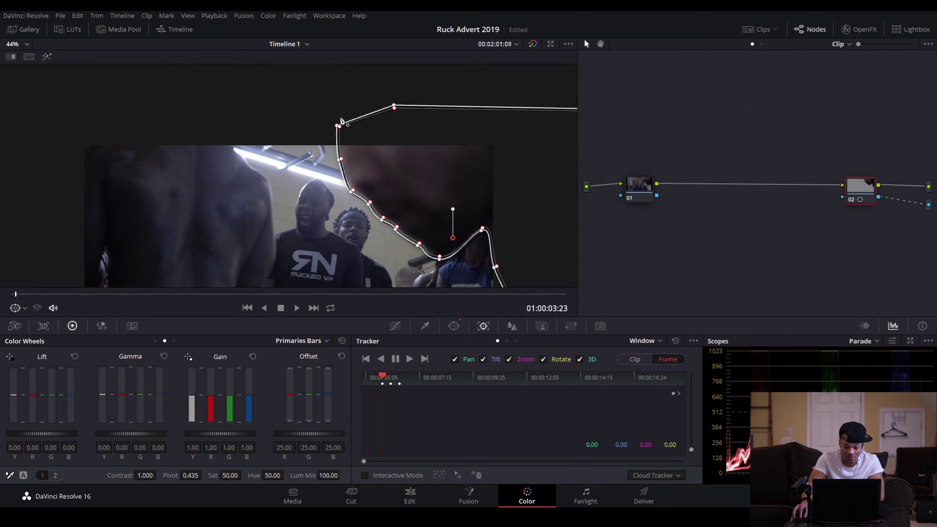
{"action": "mouse_move", "coordinate": [338, 127]}
{"action": "left_mouse_down"}
{"action": "mouse_move", "coordinate": [310, 122]}
{"action": "mouse_move", "coordinate": [348, 119]}
{"action": "left_mouse_up"}
{"action": "mouse_move", "coordinate": [339, 160]}
{"action": "left_mouse_down"}
{"action": "mouse_move", "coordinate": [296, 166]}
{"action": "mouse_move", "coordinate": [344, 163]}
{"action": "left_mouse_up"}
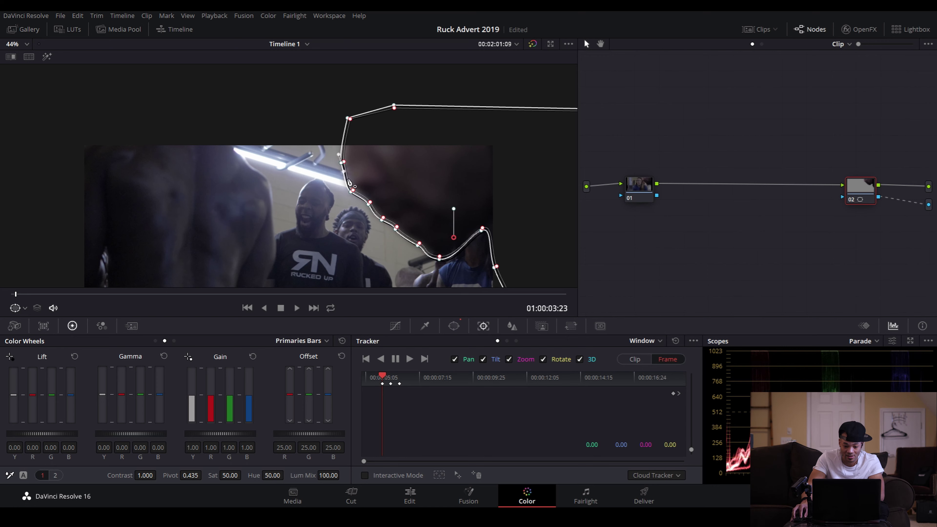
{"action": "mouse_move", "coordinate": [352, 196]}
{"action": "left_mouse_down"}
{"action": "mouse_move", "coordinate": [317, 193]}
{"action": "mouse_move", "coordinate": [347, 195]}
{"action": "left_mouse_up"}
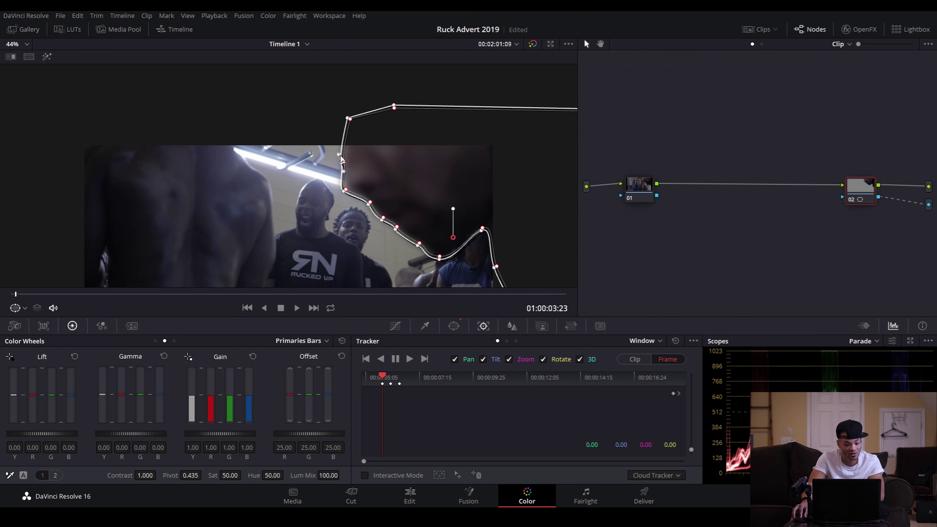
{"action": "left_click_drag", "start_coordinate": [343, 163], "coordinate": [343, 156]}
{"action": "mouse_move", "coordinate": [345, 195]}
{"action": "left_mouse_down"}
{"action": "mouse_move", "coordinate": [366, 206]}
{"action": "mouse_move", "coordinate": [362, 196]}
{"action": "mouse_move", "coordinate": [342, 200]}
{"action": "mouse_move", "coordinate": [352, 203]}
{"action": "left_mouse_up"}
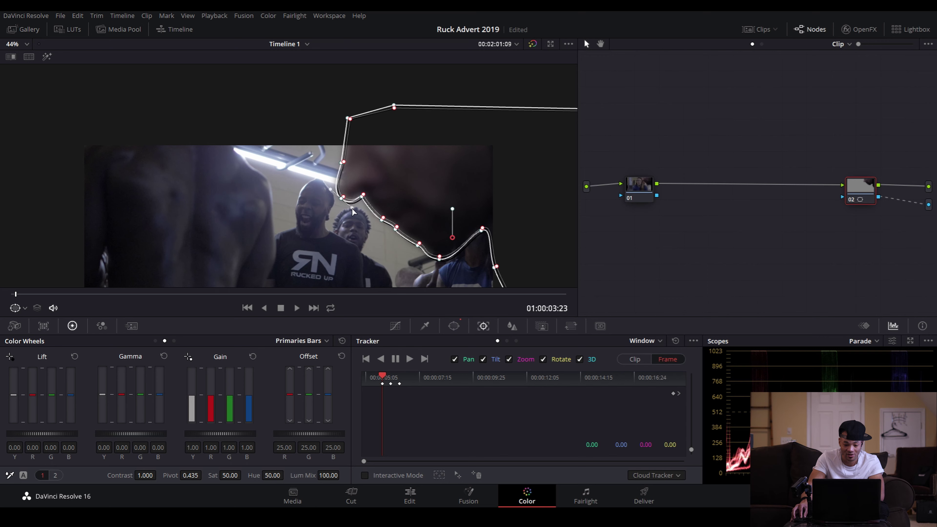
{"action": "left_click_drag", "start_coordinate": [383, 218], "coordinate": [432, 263]}
{"action": "scroll", "coordinate": [432, 263], "scroll_direction": "down", "scroll_amount": 2}
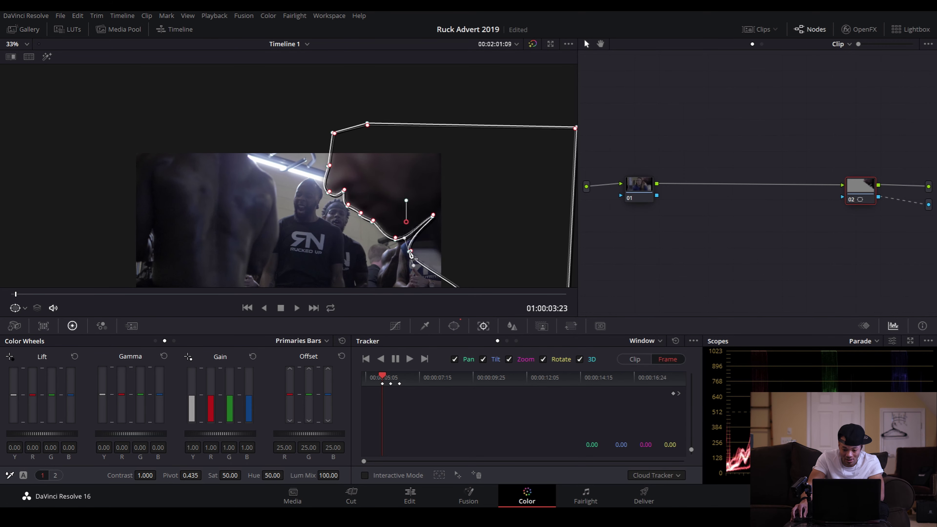
{"action": "left_click_drag", "start_coordinate": [440, 246], "coordinate": [435, 225]}
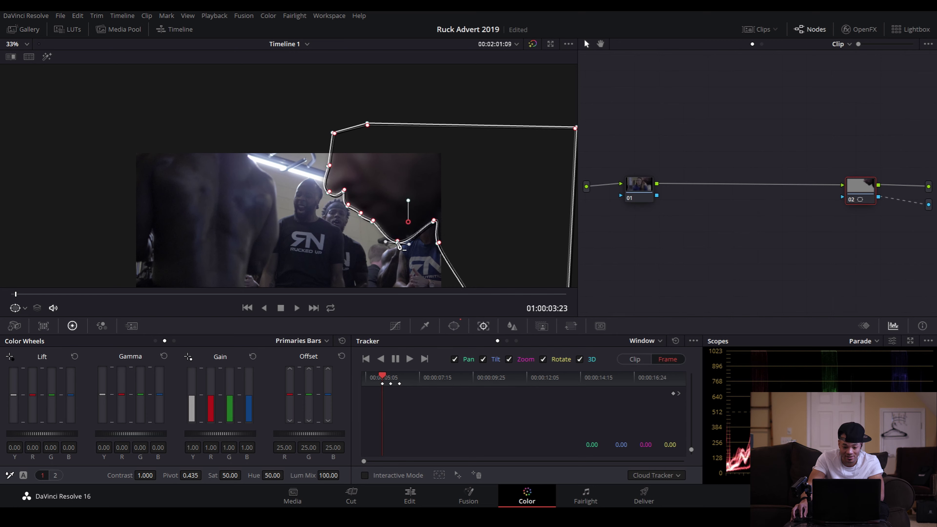
{"action": "scroll", "coordinate": [394, 232], "scroll_direction": "down", "scroll_amount": 1}
{"action": "scroll", "coordinate": [394, 232], "scroll_direction": "down", "scroll_amount": 3}
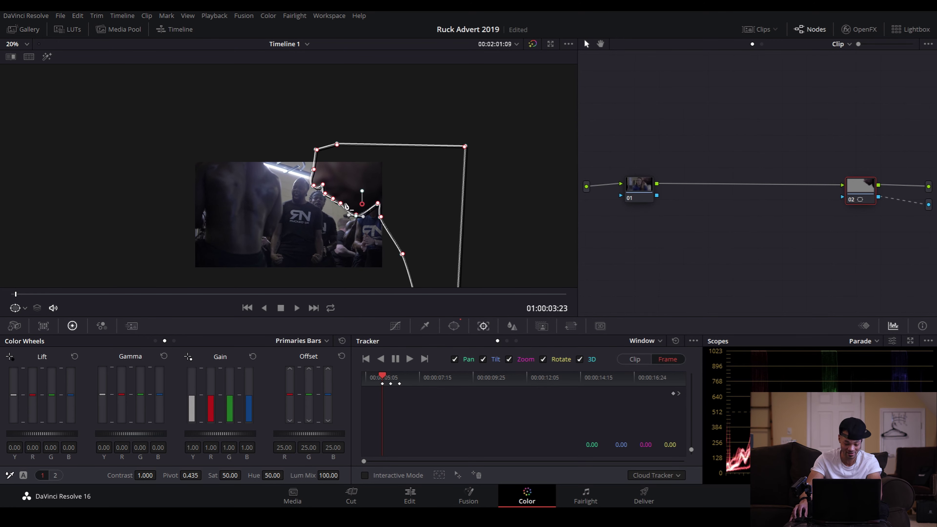
{"action": "scroll", "coordinate": [321, 237], "scroll_direction": "up", "scroll_amount": 2}
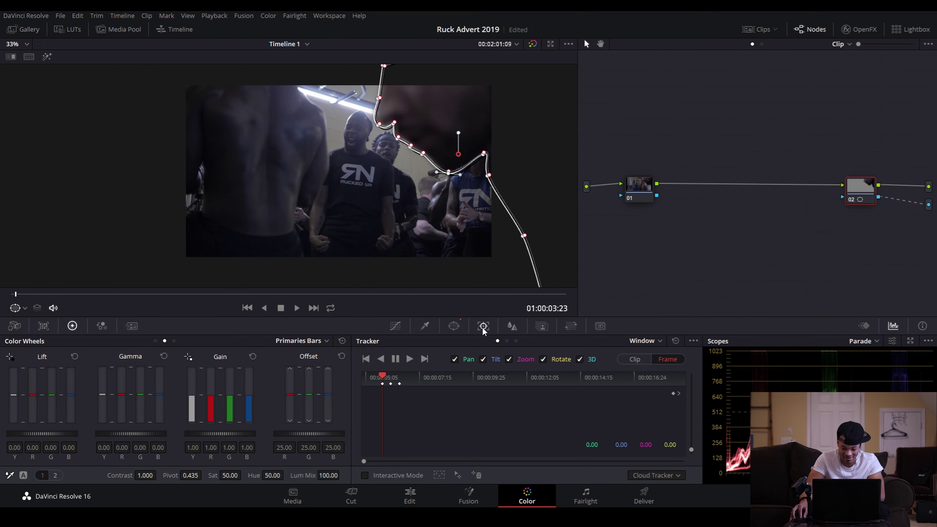
At frame 01:00:03:21, shift the window's left points right onto the face, checking against node 01
{"action": "left_click", "coordinate": [634, 193]}
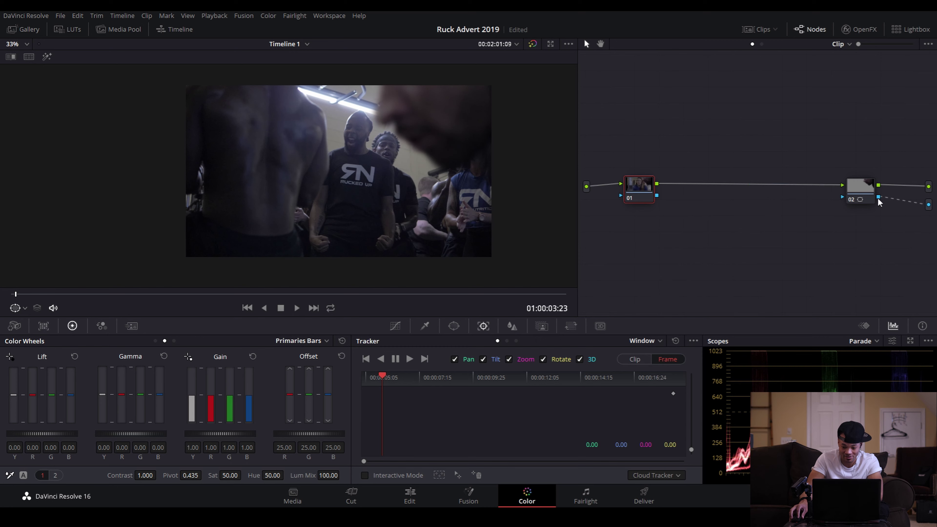
{"action": "left_click", "coordinate": [866, 190]}
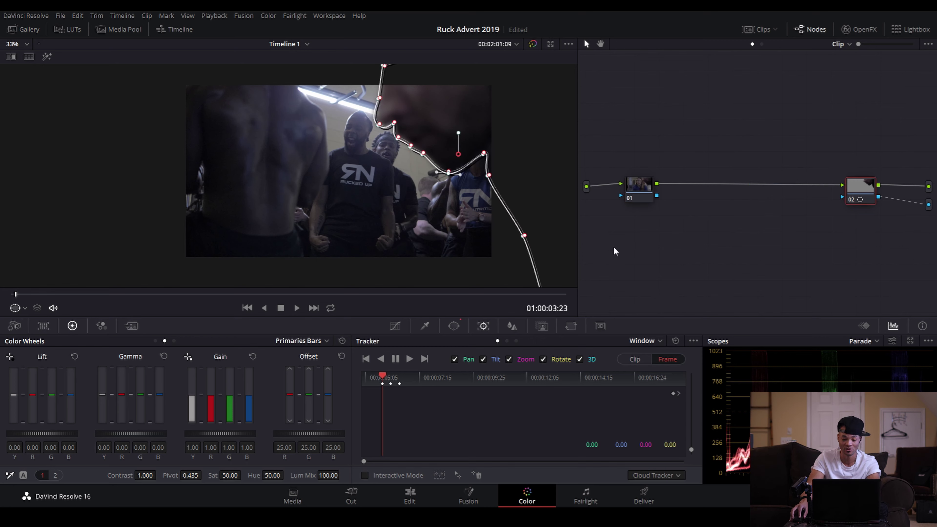
{"action": "key", "text": "Left"}
{"action": "key", "text": "Left"}
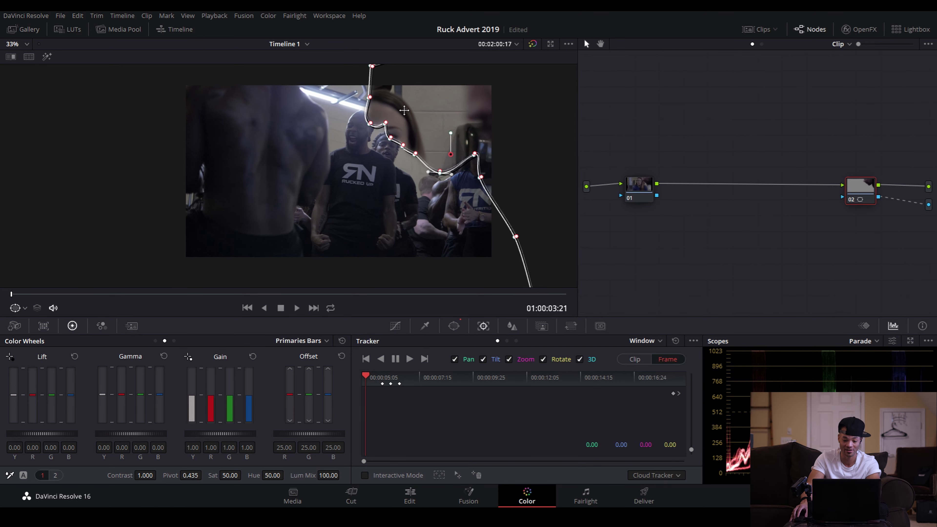
{"action": "scroll", "coordinate": [457, 158], "scroll_direction": "down", "scroll_amount": 1}
{"action": "scroll", "coordinate": [458, 158], "scroll_direction": "down", "scroll_amount": 1}
{"action": "left_click_drag", "start_coordinate": [320, 89], "coordinate": [482, 308]}
{"action": "left_click_drag", "start_coordinate": [350, 142], "coordinate": [418, 140]}
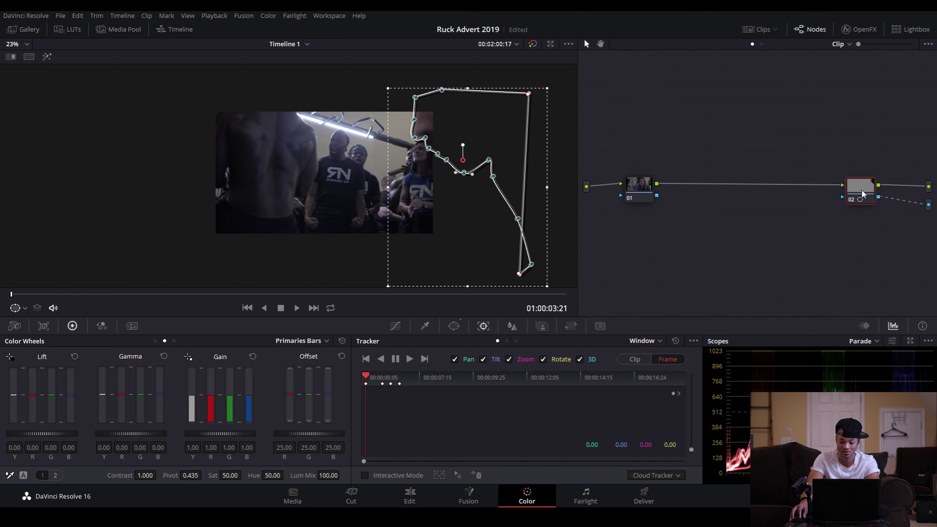
{"action": "left_click", "coordinate": [628, 198]}
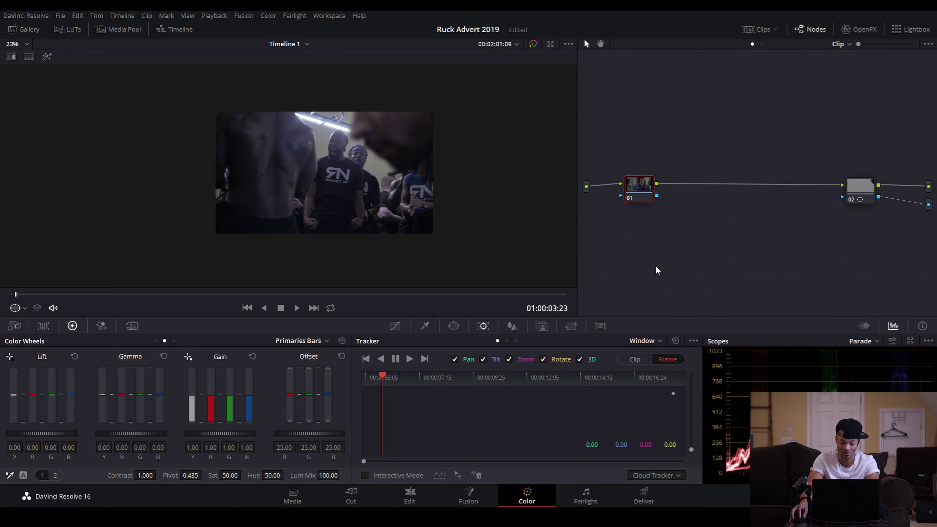
{"action": "key", "text": "j"}
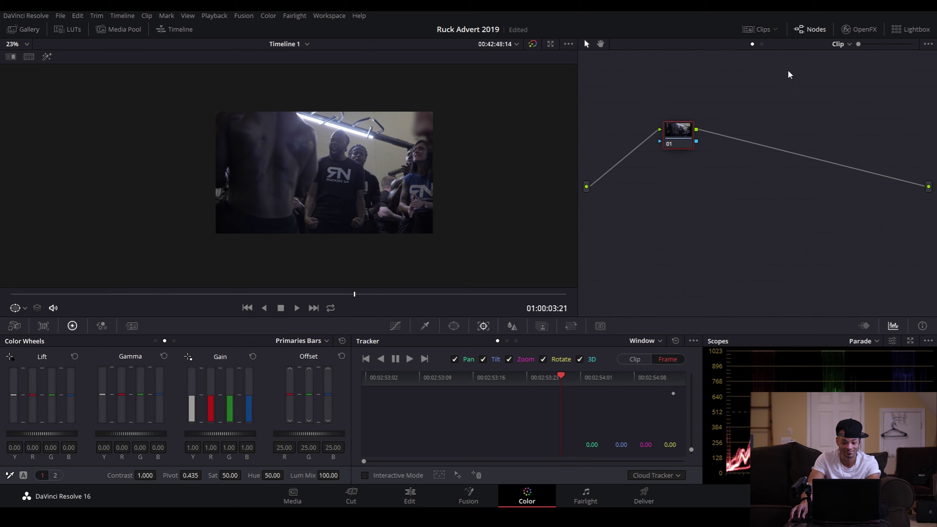
Switch to clip 04, the crowd shot, preview it, and select node 02 to show its window
{"action": "left_click", "coordinate": [756, 30]}
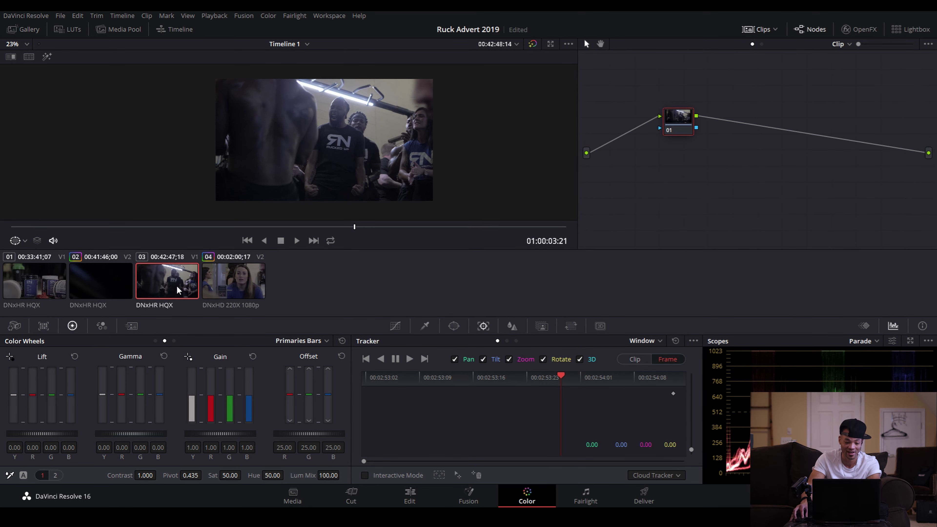
{"action": "left_click", "coordinate": [112, 288]}
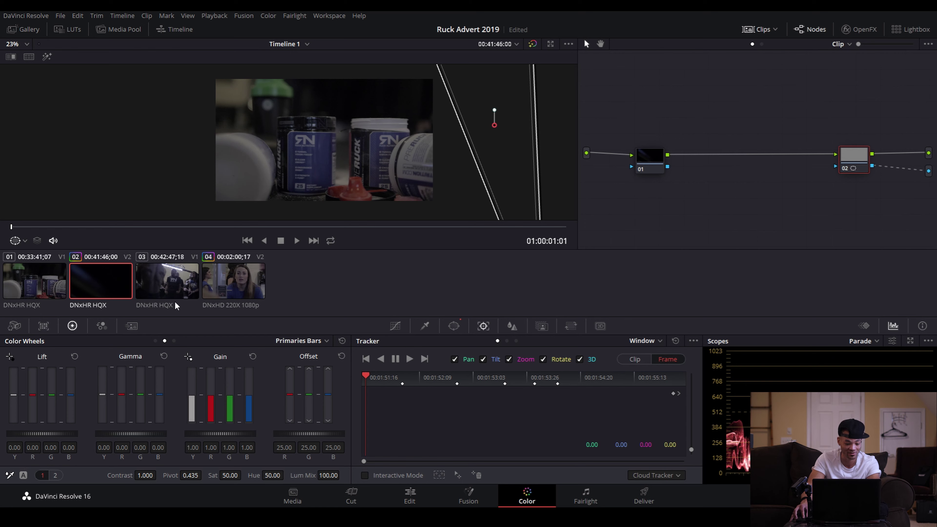
{"action": "left_click", "coordinate": [229, 283]}
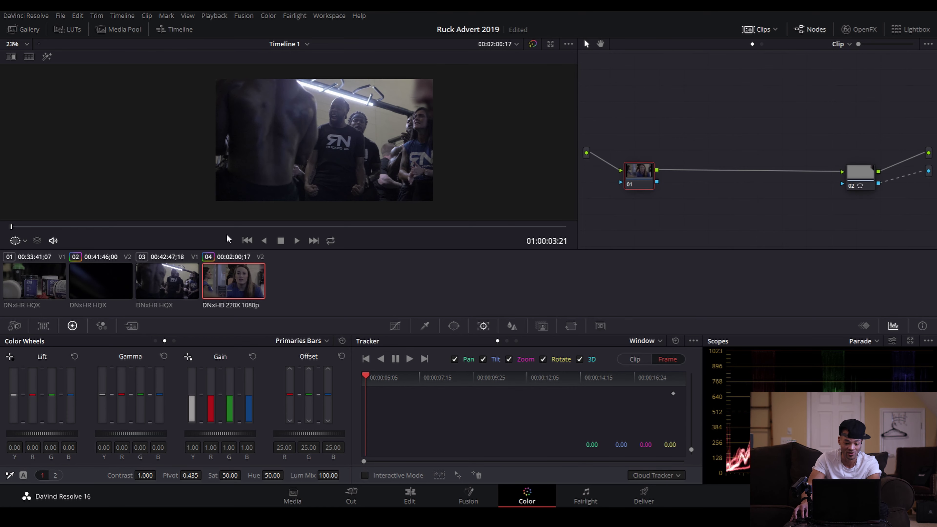
{"action": "key", "text": "space"}
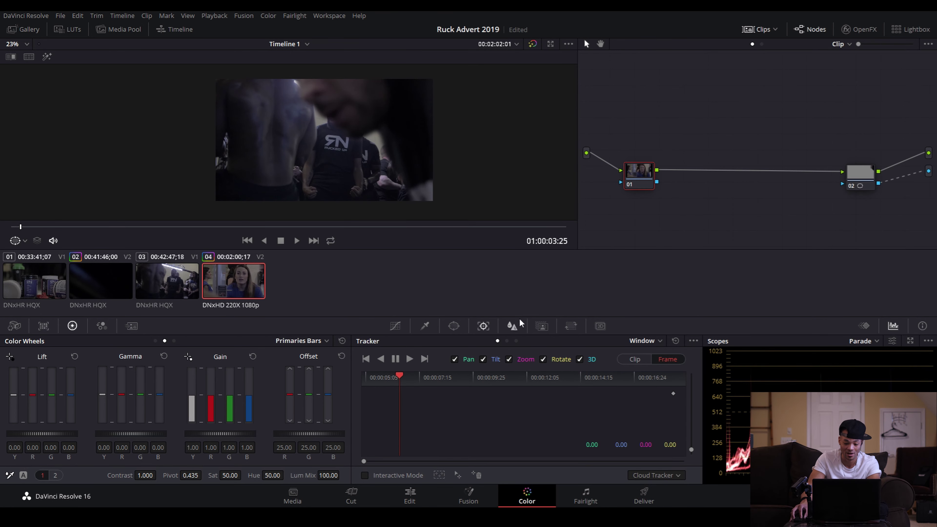
{"action": "left_click", "coordinate": [864, 176]}
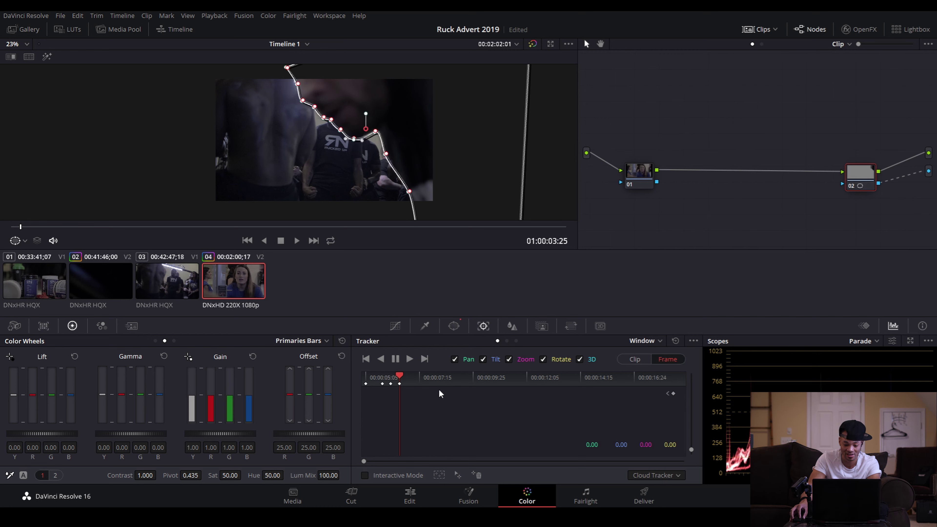
Shift the window's left points left, then step one frame forward and shift them left again
{"action": "scroll", "coordinate": [285, 95], "scroll_direction": "down", "scroll_amount": 4}
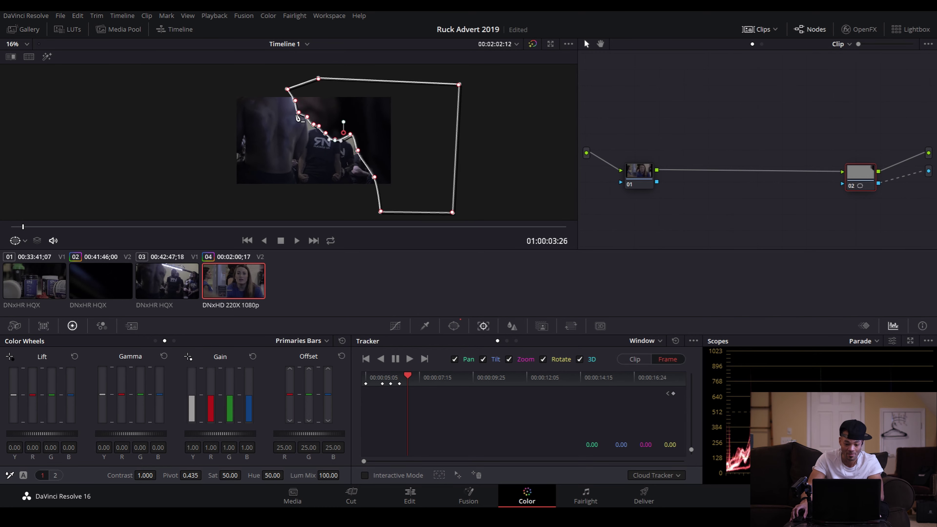
{"action": "left_click_drag", "start_coordinate": [290, 110], "coordinate": [392, 219]}
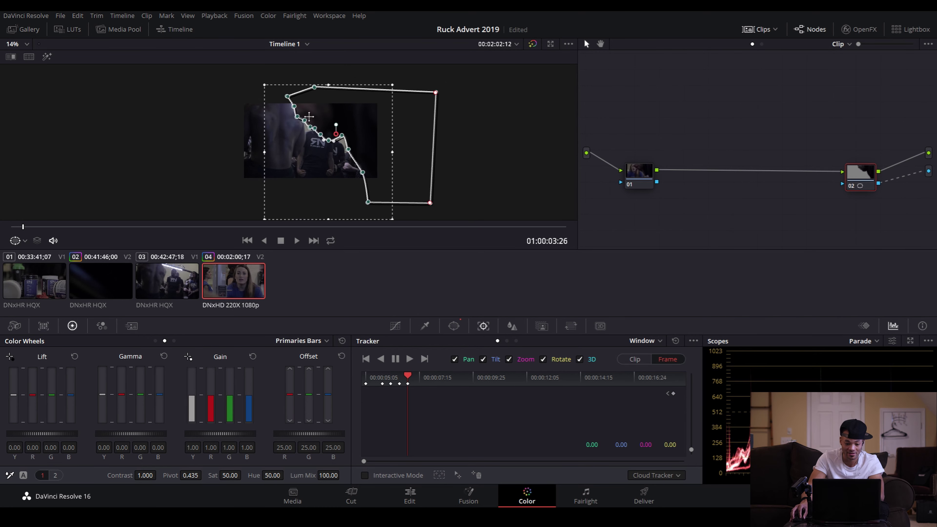
{"action": "left_click_drag", "start_coordinate": [303, 125], "coordinate": [282, 122]}
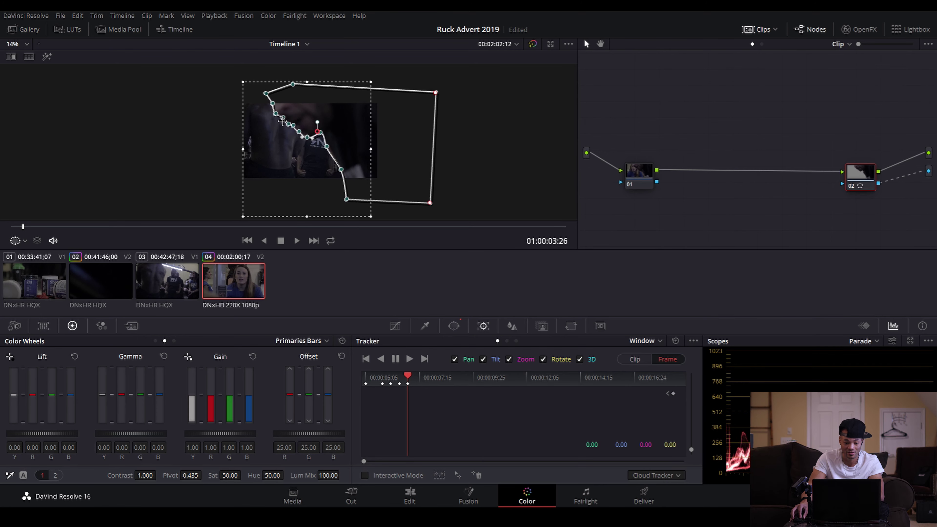
{"action": "left_click", "coordinate": [167, 137]}
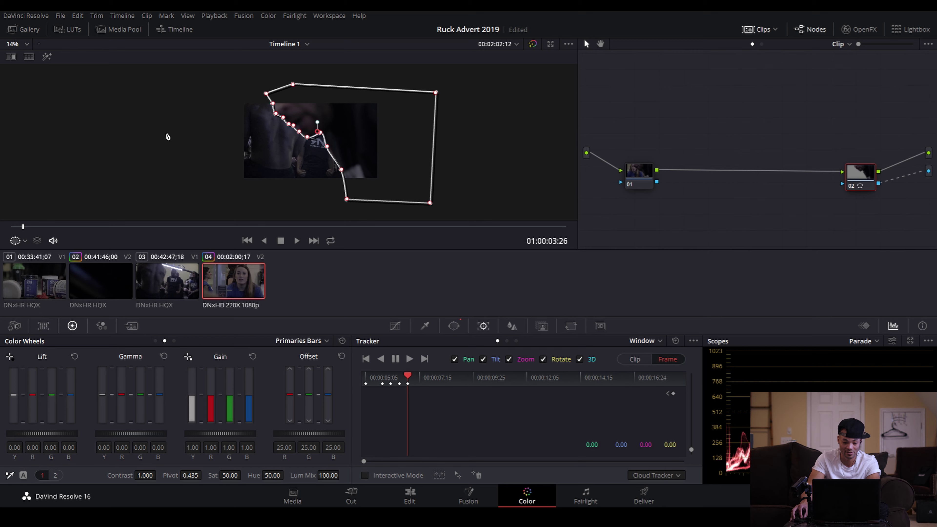
{"action": "key", "text": "Right"}
{"action": "left_click_drag", "start_coordinate": [229, 78], "coordinate": [363, 212]}
{"action": "left_click_drag", "start_coordinate": [291, 125], "coordinate": [269, 124]}
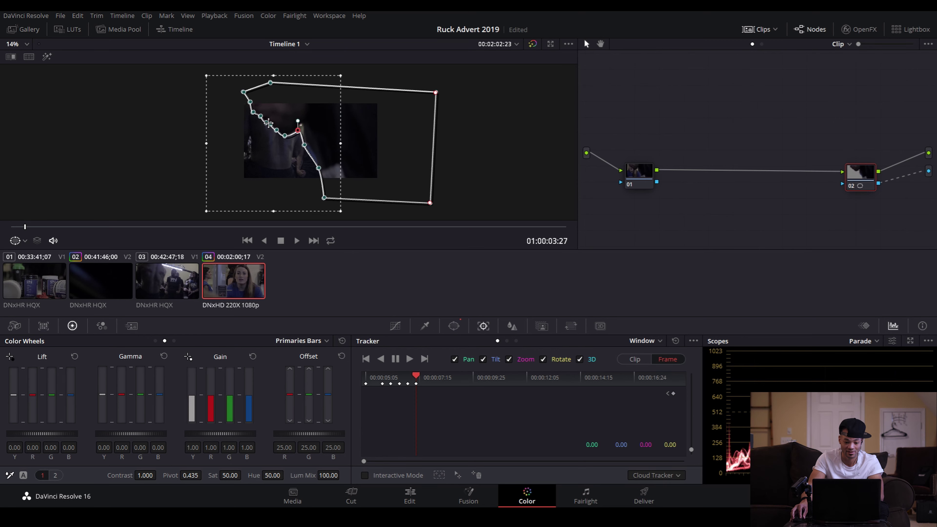
{"action": "scroll", "coordinate": [269, 124], "scroll_direction": "up", "scroll_amount": 3}
{"action": "scroll", "coordinate": [312, 122], "scroll_direction": "up", "scroll_amount": 1}
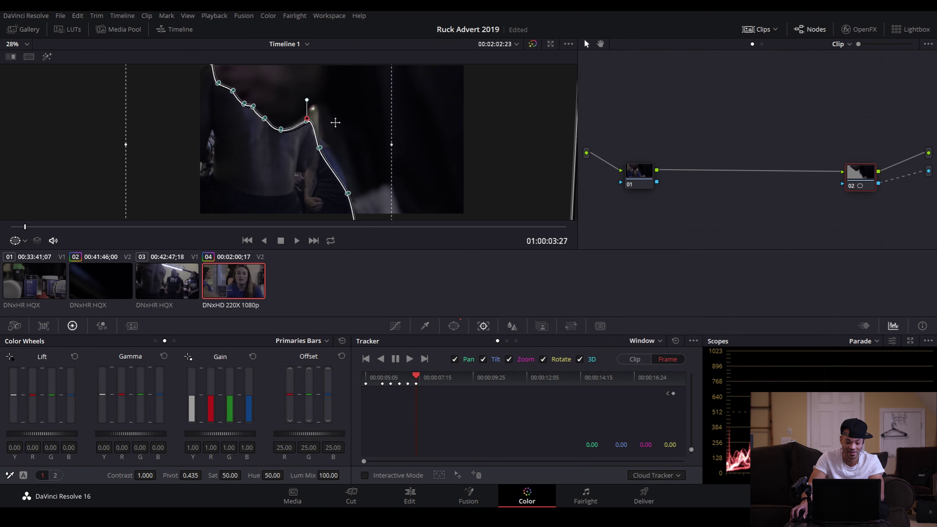
Drag single window points up and outward to fit the shirtless man's shoulder and back
{"action": "left_click", "coordinate": [309, 119]}
{"action": "left_click_drag", "start_coordinate": [307, 125], "coordinate": [317, 105]}
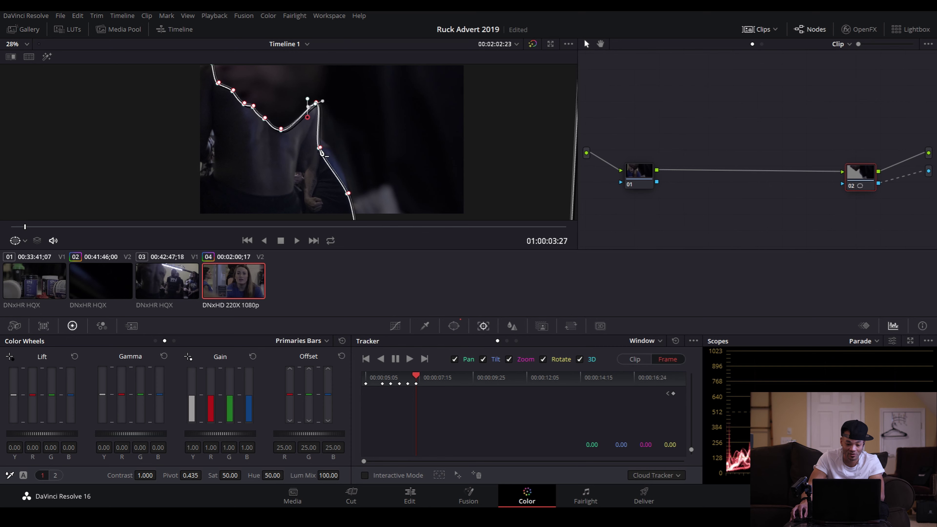
{"action": "left_click_drag", "start_coordinate": [320, 150], "coordinate": [340, 134]}
{"action": "scroll", "coordinate": [361, 184], "scroll_direction": "down", "scroll_amount": 2}
{"action": "left_click_drag", "start_coordinate": [334, 185], "coordinate": [337, 188]}
{"action": "scroll", "coordinate": [276, 139], "scroll_direction": "up", "scroll_amount": 5}
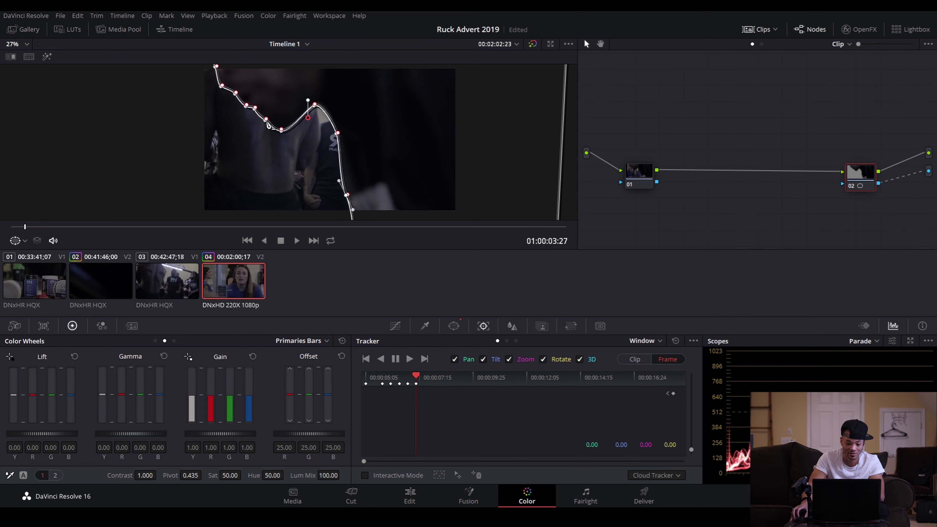
{"action": "scroll", "coordinate": [269, 144], "scroll_direction": "up", "scroll_amount": 2}
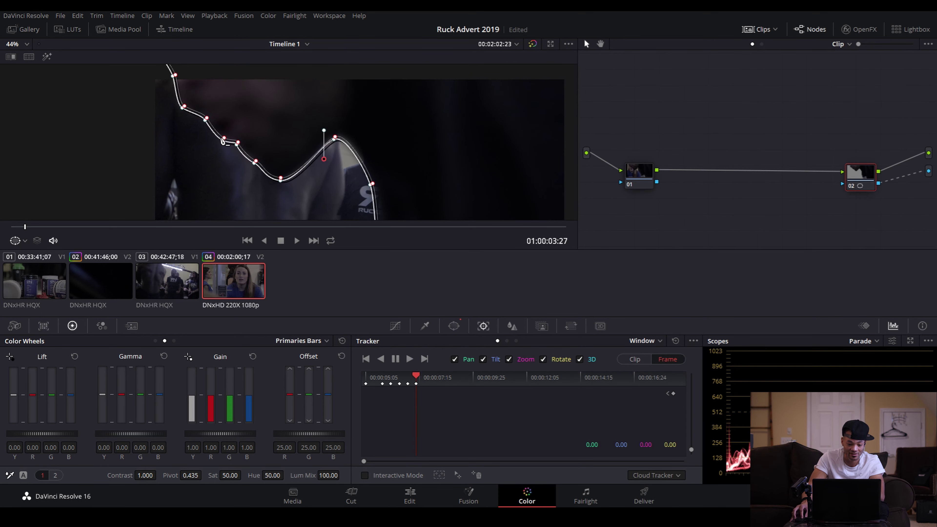
{"action": "left_click_drag", "start_coordinate": [223, 140], "coordinate": [211, 79]}
{"action": "scroll", "coordinate": [181, 88], "scroll_direction": "down", "scroll_amount": 2}
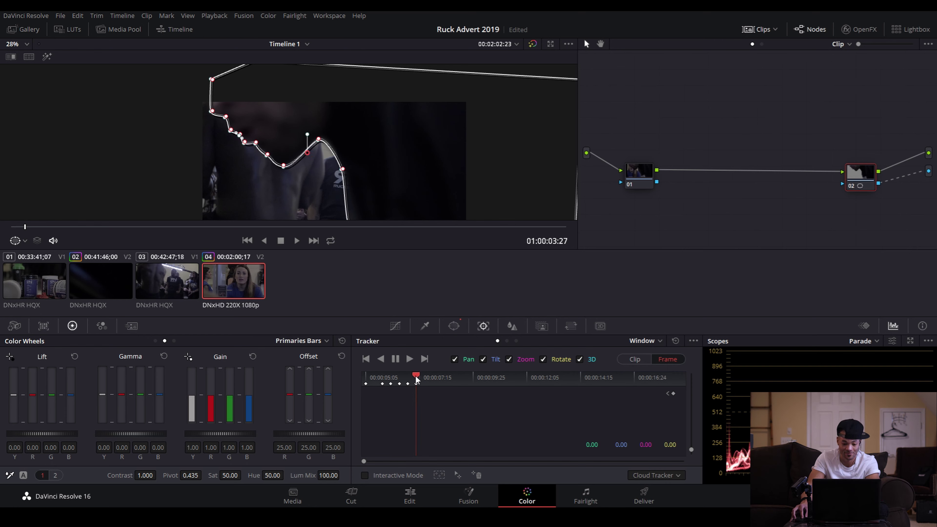
{"action": "left_click", "coordinate": [428, 384]}
Over three successive frames, shift the window's left points left to keep tracking the figure
{"action": "scroll", "coordinate": [231, 106], "scroll_direction": "down", "scroll_amount": 5}
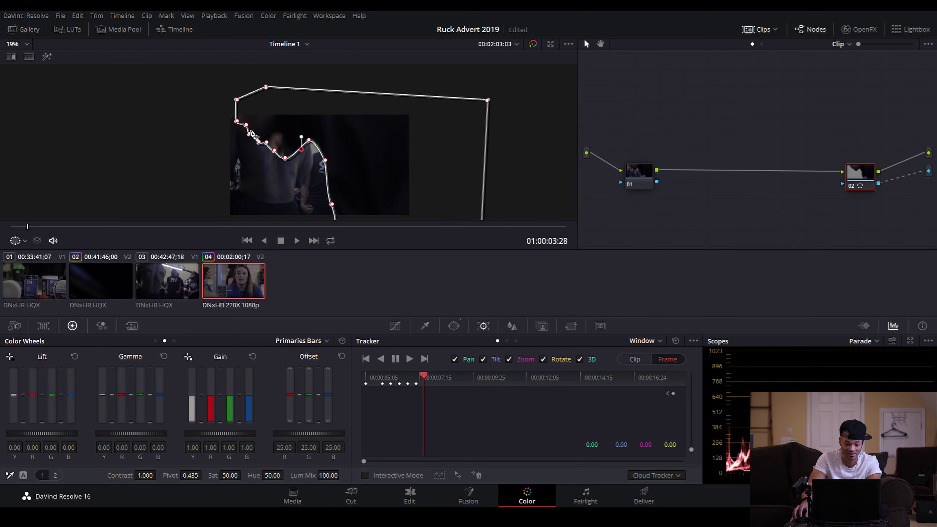
{"action": "scroll", "coordinate": [222, 98], "scroll_direction": "down", "scroll_amount": 1}
{"action": "left_click_drag", "start_coordinate": [223, 99], "coordinate": [351, 237]}
{"action": "left_click_drag", "start_coordinate": [265, 143], "coordinate": [243, 139]}
{"action": "left_click", "coordinate": [99, 180]}
{"action": "key", "text": "Right"}
{"action": "left_click_drag", "start_coordinate": [188, 84], "coordinate": [319, 214]}
{"action": "left_click_drag", "start_coordinate": [278, 137], "coordinate": [253, 137]}
{"action": "left_click", "coordinate": [126, 146]}
{"action": "key", "text": "Right"}
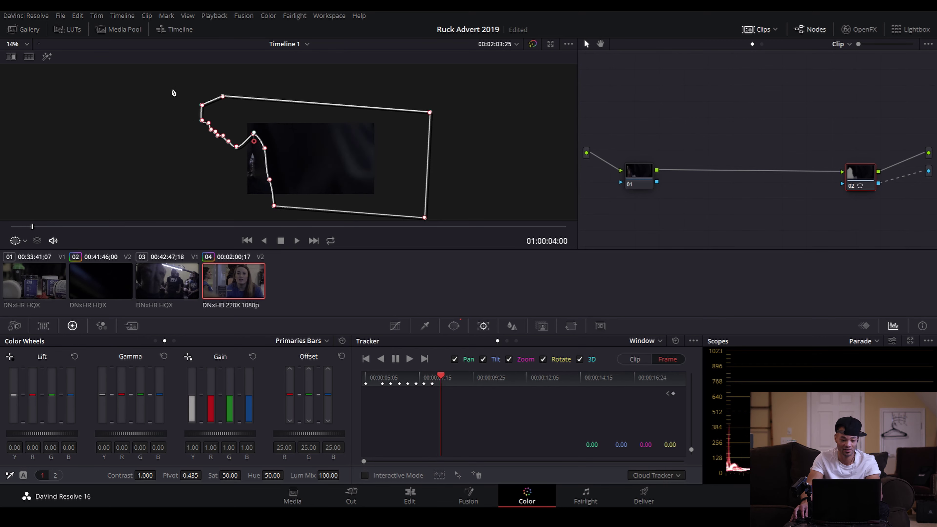
{"action": "left_click_drag", "start_coordinate": [213, 149], "coordinate": [287, 216]}
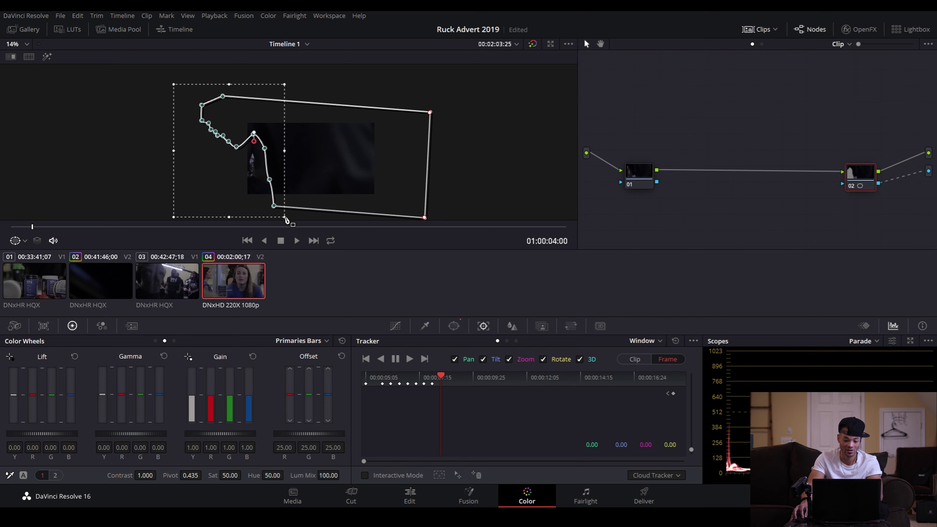
{"action": "left_click_drag", "start_coordinate": [270, 179], "coordinate": [243, 190]}
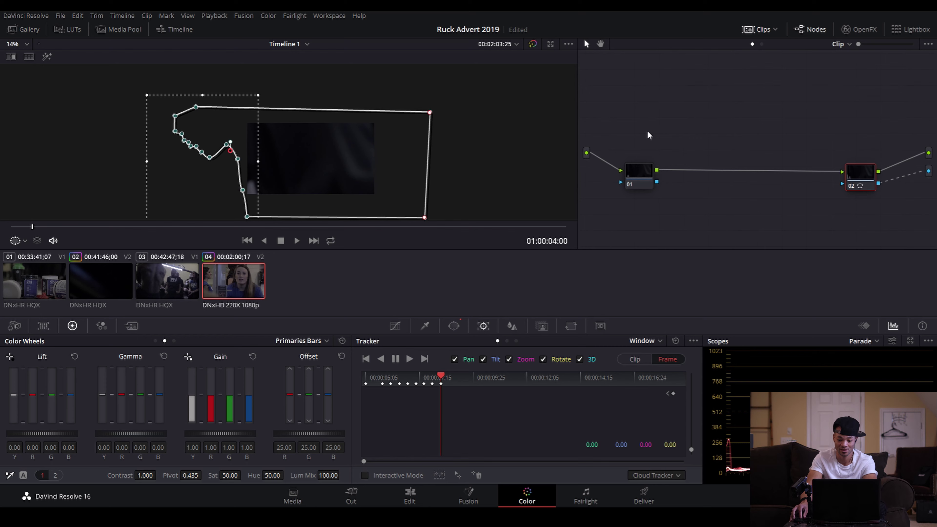
Select node 01, step back to clip 02, and go to the Edit page
{"action": "left_click", "coordinate": [641, 181]}
{"action": "key", "text": "Left"}
{"action": "key", "text": "Left"}
{"action": "key", "text": "Left"}
{"action": "key", "text": "Left"}
{"action": "key", "text": "Left"}
{"action": "key", "text": "Left"}
{"action": "key", "text": "Left"}
{"action": "key", "text": "Left"}
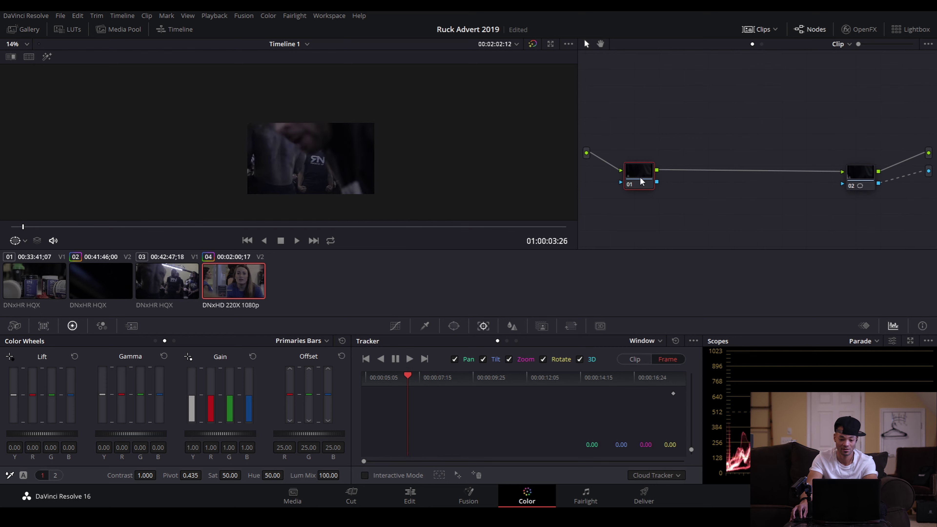
{"action": "key", "text": "Left"}
{"action": "key", "text": "Left"}
{"action": "key", "text": "Left"}
{"action": "key", "text": "Left"}
{"action": "key", "text": "Left"}
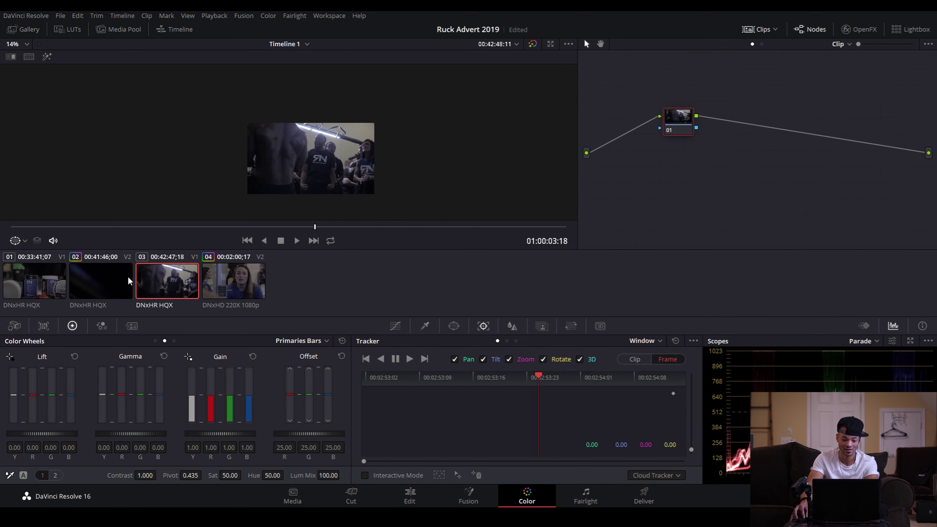
{"action": "key", "text": "Up"}
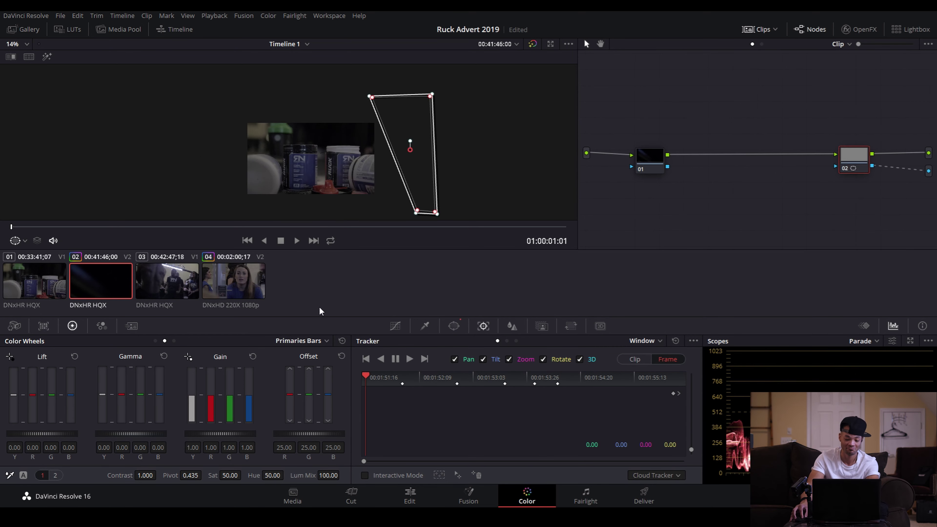
{"action": "left_click", "coordinate": [430, 497]}
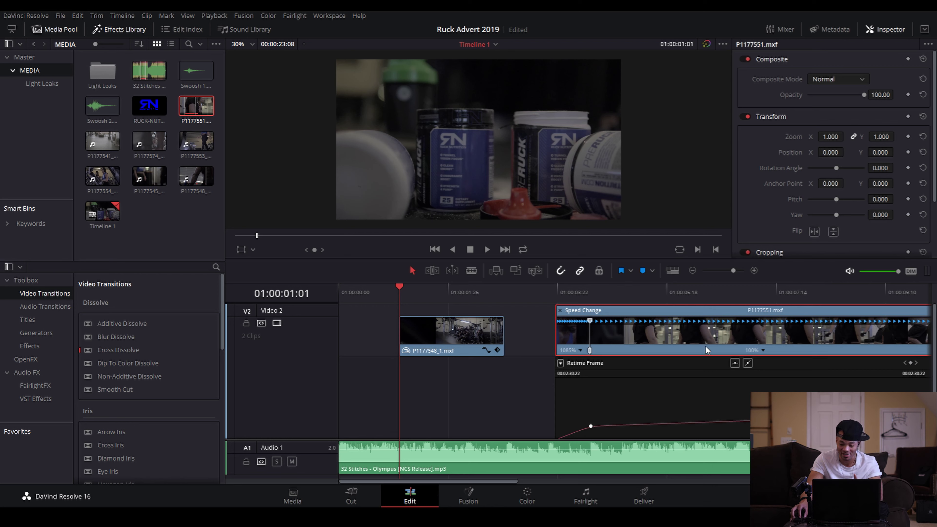
Hide the speed-ramped clip's retime curve and retime speed controls
{"action": "right_click", "coordinate": [693, 335]}
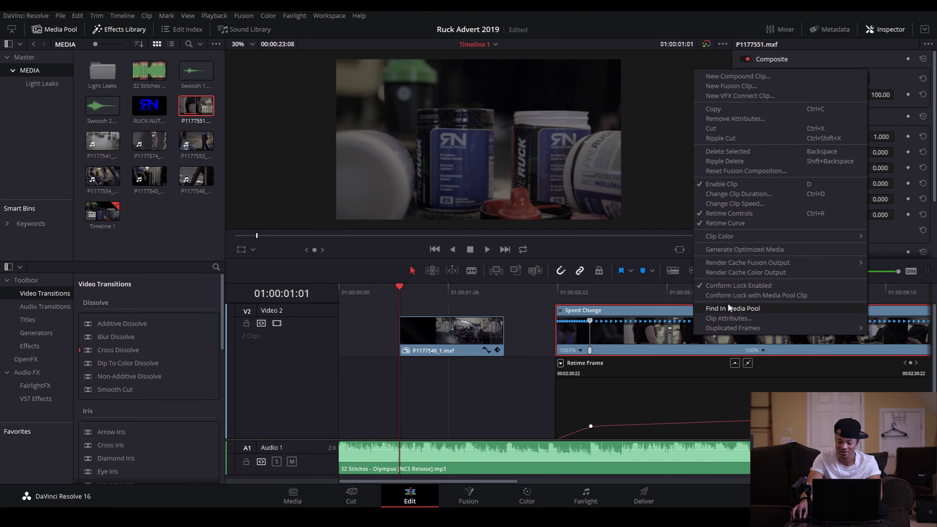
{"action": "left_click", "coordinate": [726, 217]}
{"action": "right_click", "coordinate": [662, 372]}
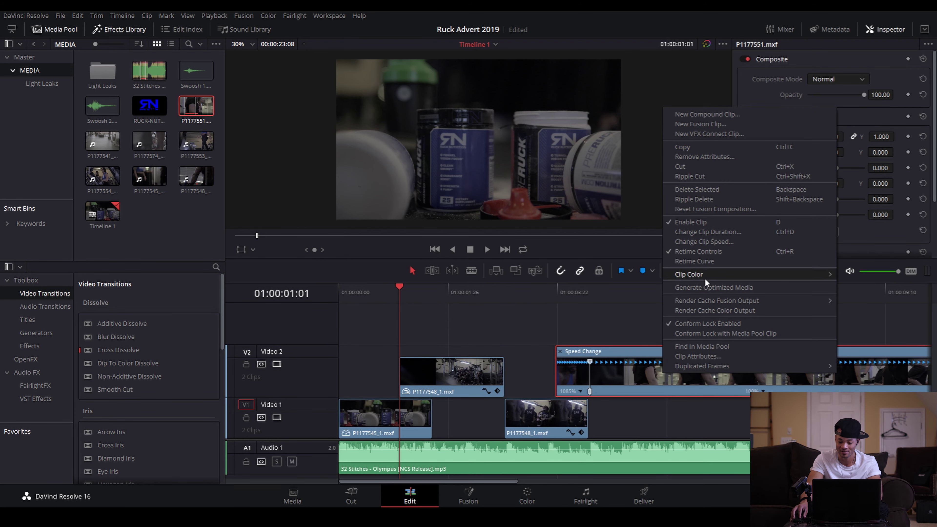
{"action": "left_click", "coordinate": [698, 251]}
Play back from 01:00:03:10 into the last clip, then return to the Color page
{"action": "left_click", "coordinate": [554, 294]}
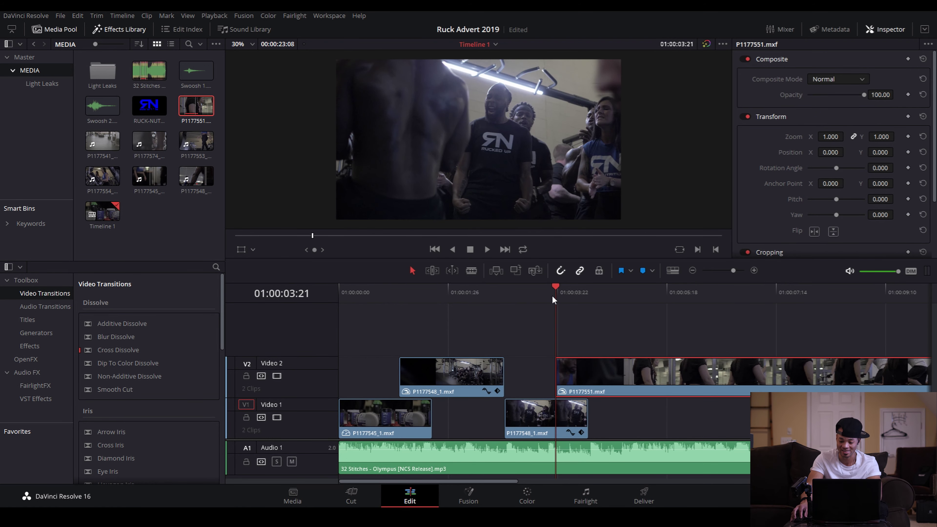
{"action": "left_click", "coordinate": [534, 295]}
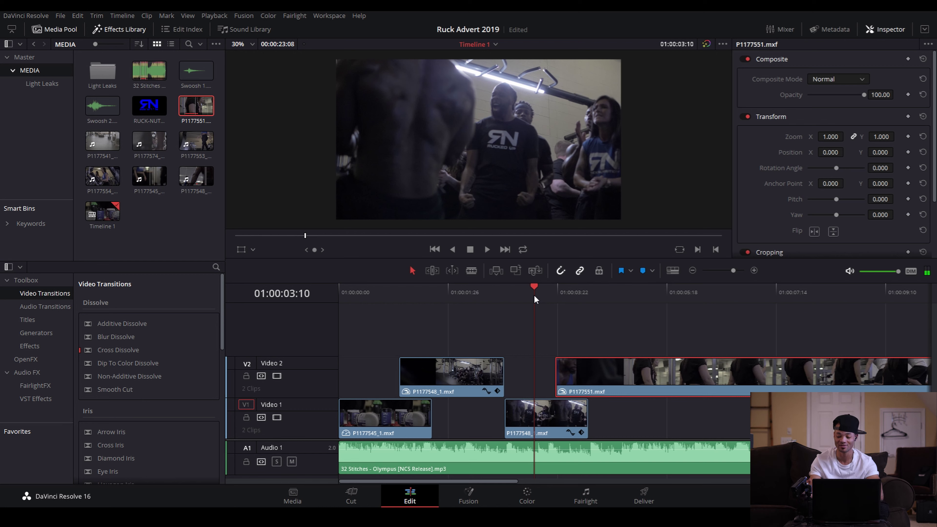
{"action": "key", "text": "space"}
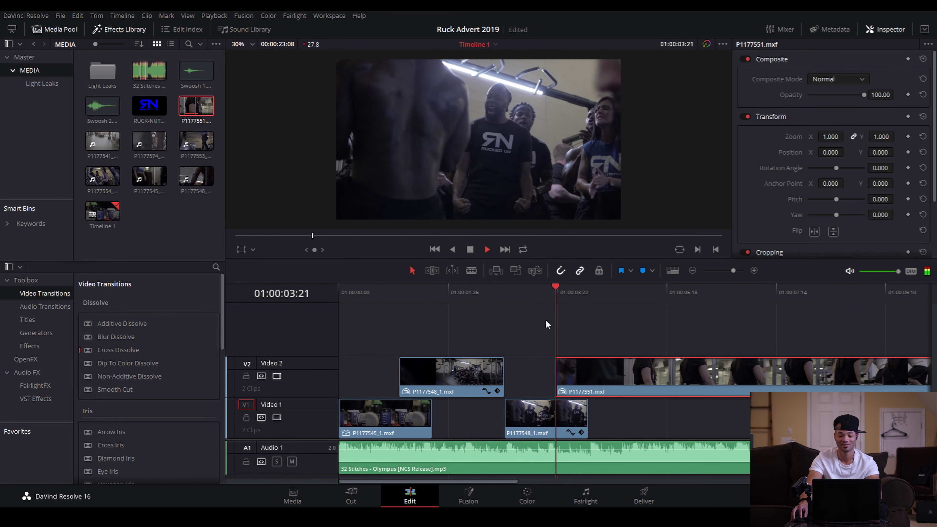
{"action": "key", "text": "space"}
{"action": "left_click", "coordinate": [554, 290]}
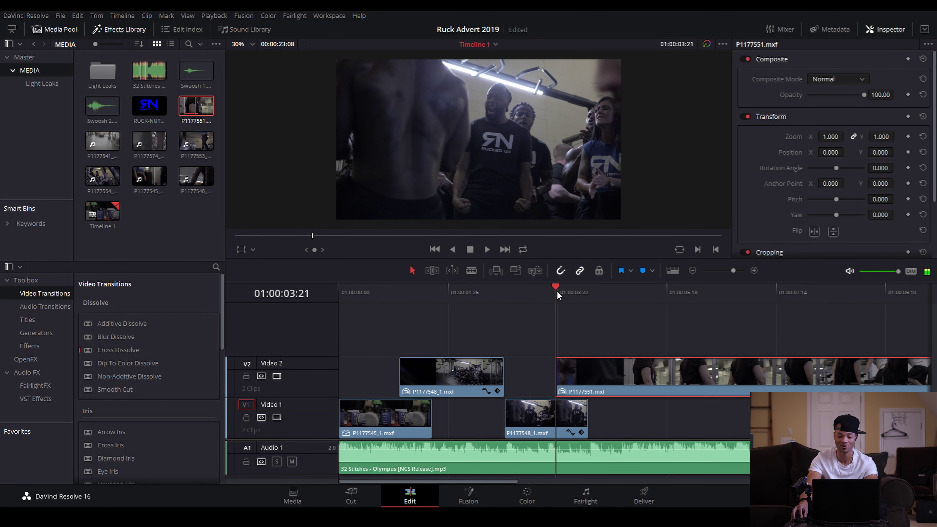
{"action": "left_click", "coordinate": [557, 293]}
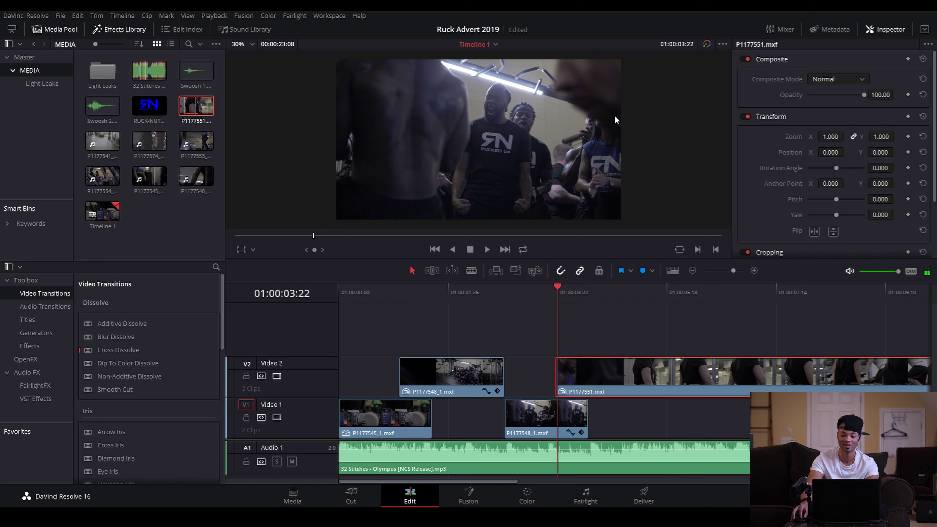
{"action": "scroll", "coordinate": [566, 103], "scroll_direction": "up", "scroll_amount": 2}
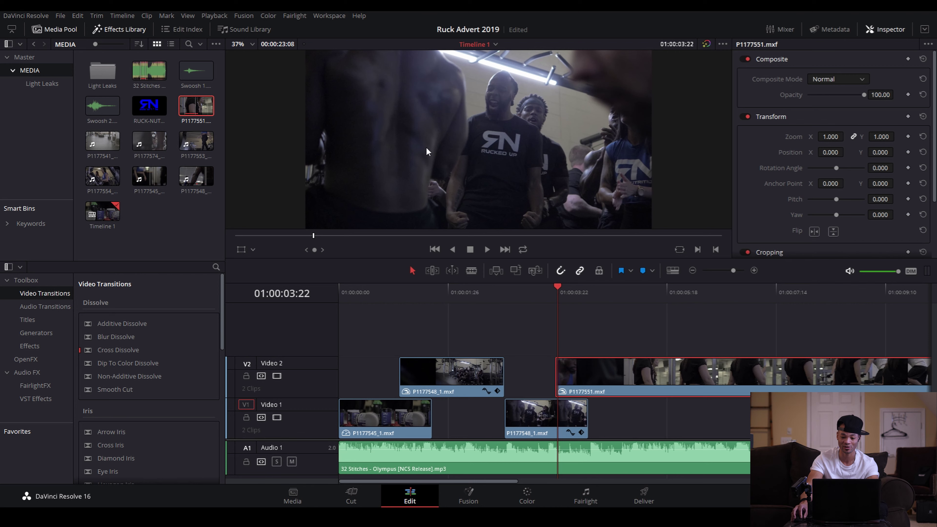
{"action": "key", "text": "space"}
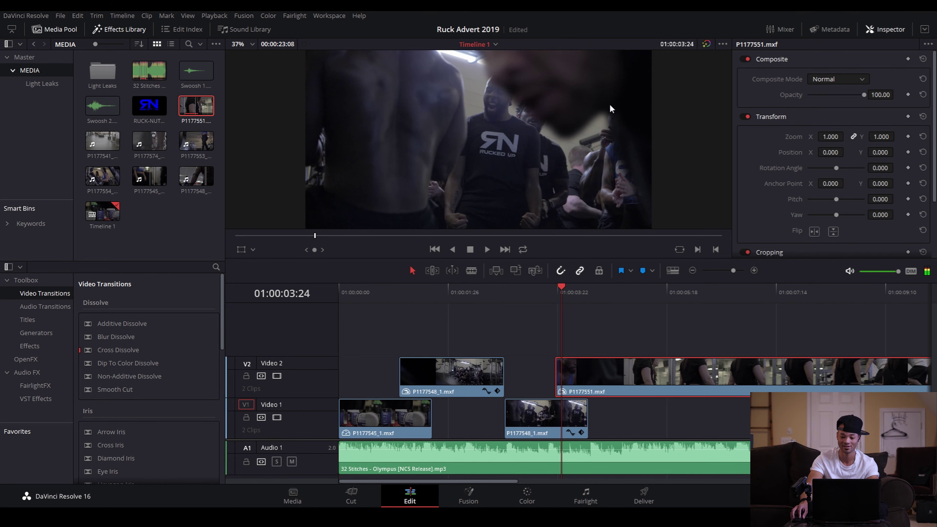
{"action": "key", "text": "Left"}
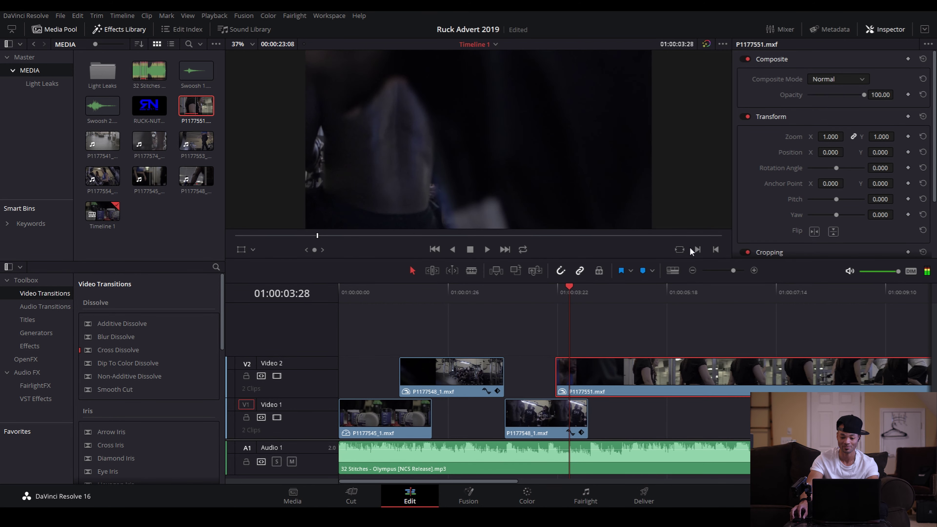
{"action": "left_click", "coordinate": [541, 491]}
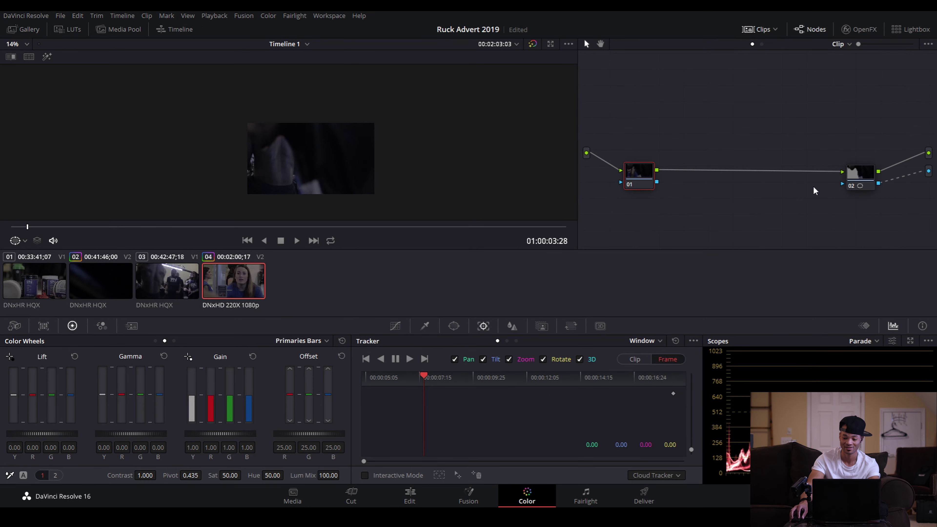
Set node 02's polygon mask inside softness to 2.80, then return to the Edit timeline near 01:00:03:14
{"action": "left_click", "coordinate": [855, 178]}
{"action": "left_click", "coordinate": [457, 329]}
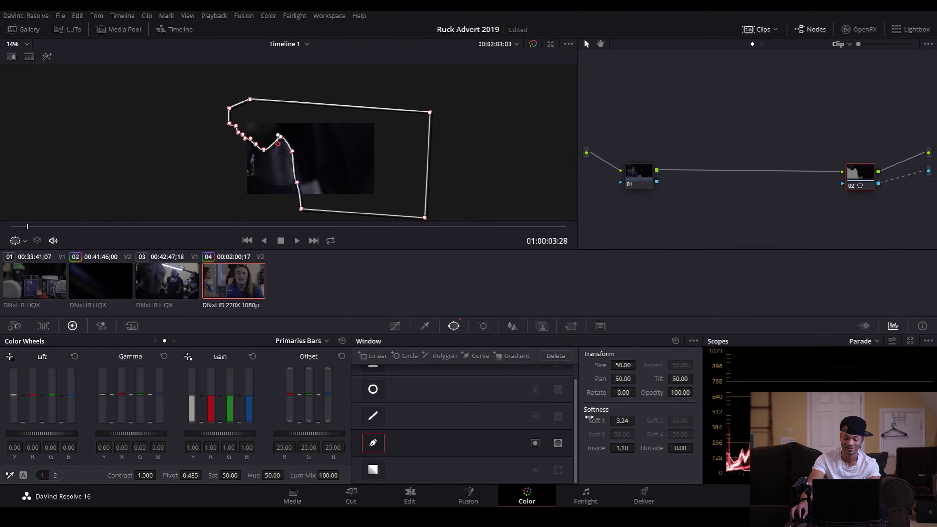
{"action": "left_click_drag", "start_coordinate": [627, 448], "coordinate": [630, 453]}
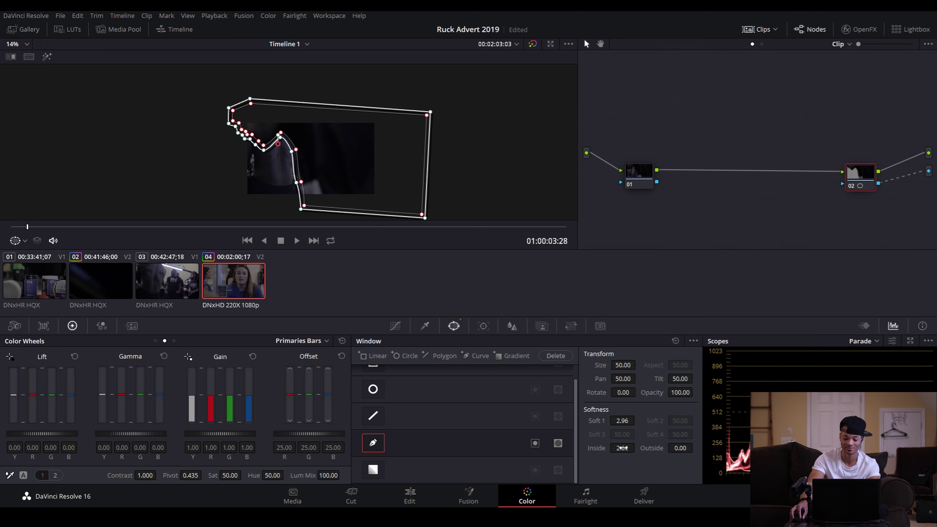
{"action": "left_click", "coordinate": [409, 497]}
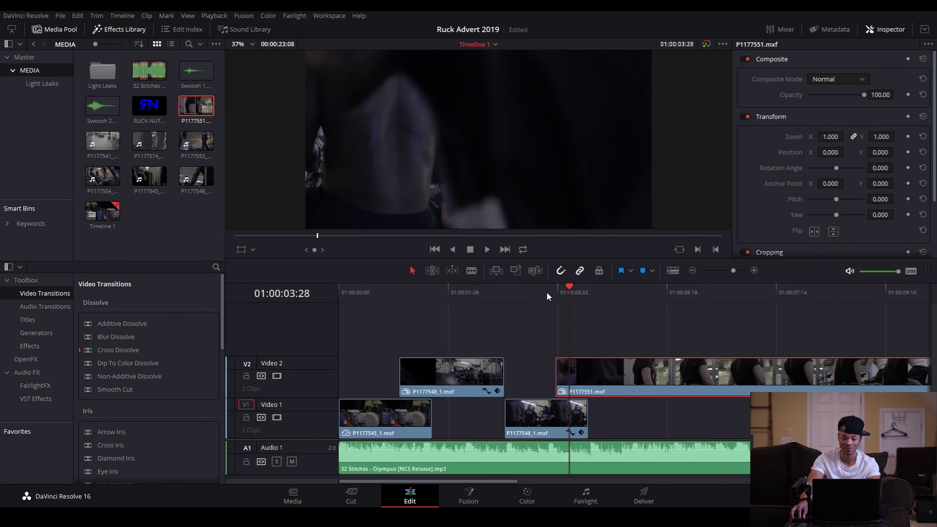
{"action": "left_click", "coordinate": [542, 293]}
Play back and park the playhead exactly at 01:00:05:19
{"action": "key", "text": "space"}
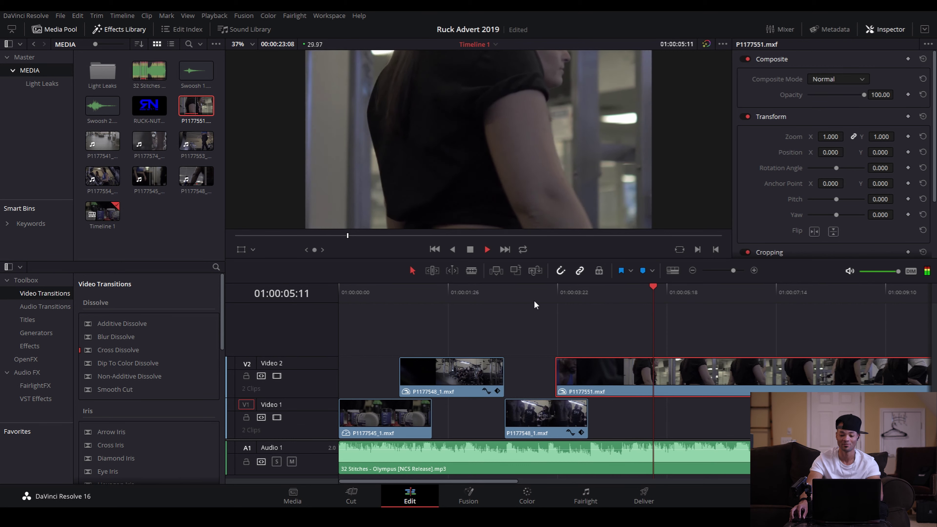
{"action": "left_click", "coordinate": [543, 299]}
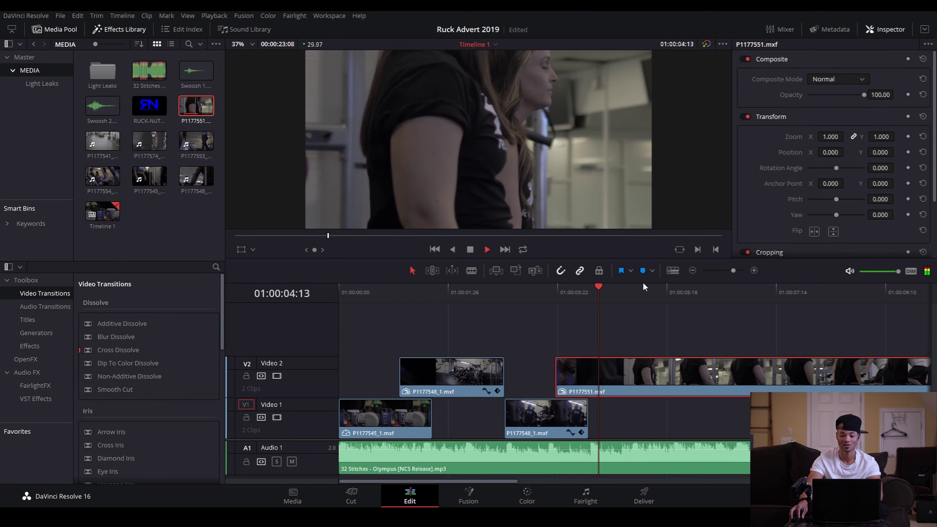
{"action": "key", "text": "space"}
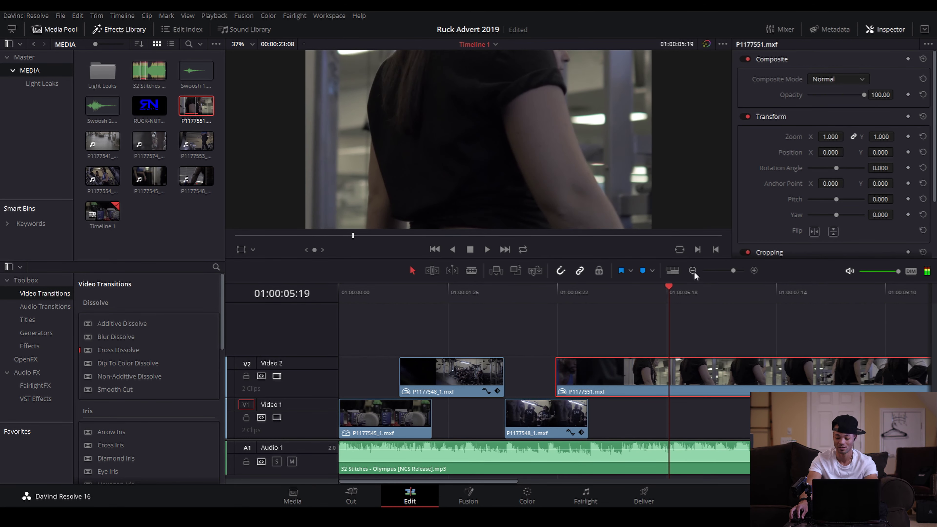
{"action": "key", "text": "Right"}
{"action": "key", "text": "Right"}
{"action": "key", "text": "Right"}
{"action": "key", "text": "Left"}
{"action": "key", "text": "Left"}
{"action": "key", "text": "Left"}
{"action": "key", "text": "Right"}
{"action": "key", "text": "Left"}
Split the P1177551 clip on Video 2 at the playhead and delete the part after the cut
{"action": "key", "text": "b"}
{"action": "left_click", "coordinate": [680, 380]}
{"action": "key", "text": "a"}
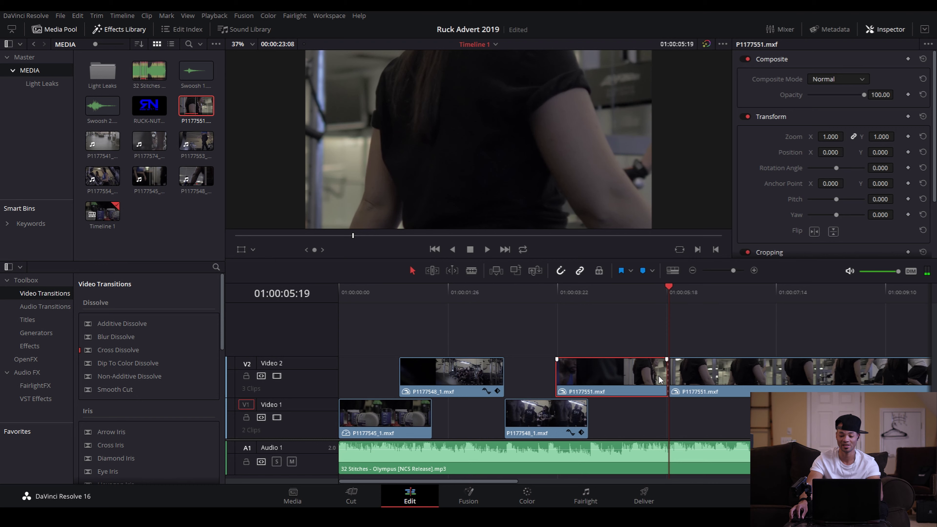
{"action": "left_click", "coordinate": [693, 270]}
{"action": "left_click", "coordinate": [570, 376]}
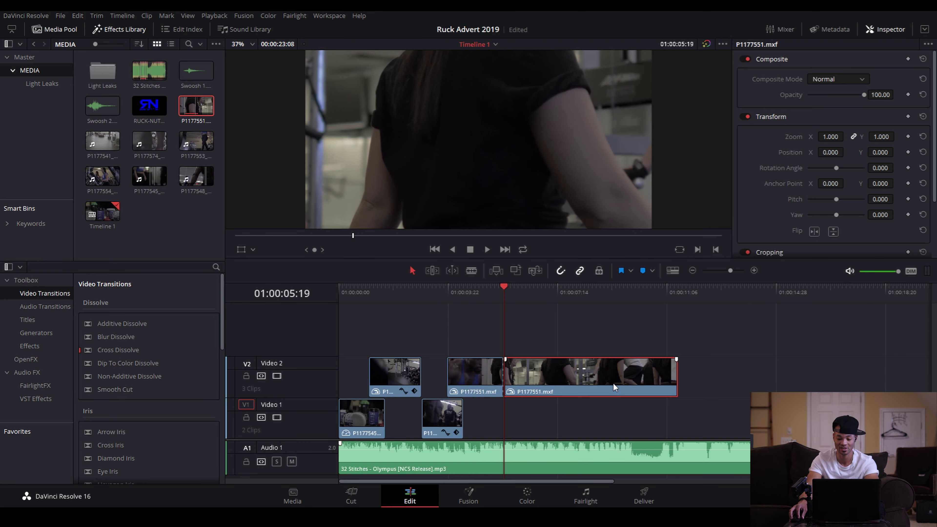
{"action": "key", "text": "Delete"}
Mark a short In/Out range of P1177551, put it on Video 1 at 01:00:05:19, and add P1177553_1 to Video 2
{"action": "double_click", "coordinate": [196, 108]}
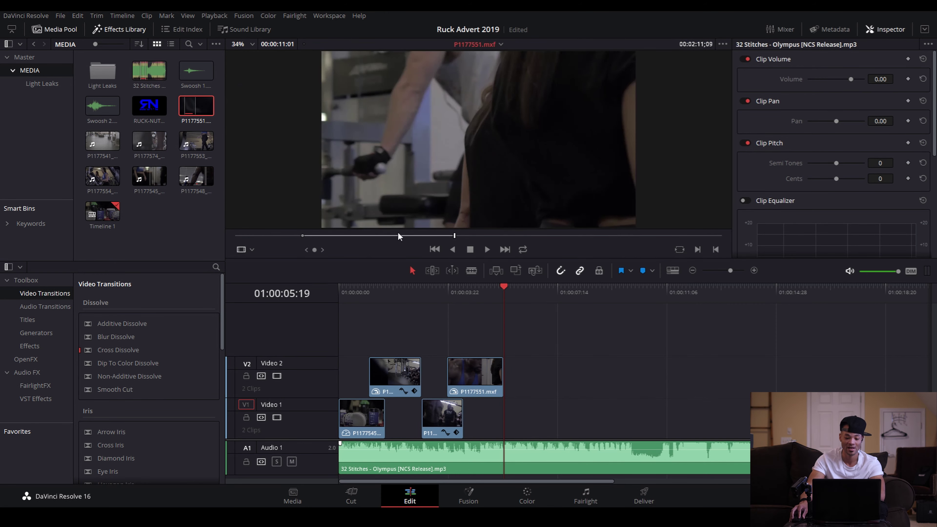
{"action": "left_click_drag", "start_coordinate": [471, 236], "coordinate": [546, 240]}
{"action": "key", "text": "i"}
{"action": "key", "text": "space"}
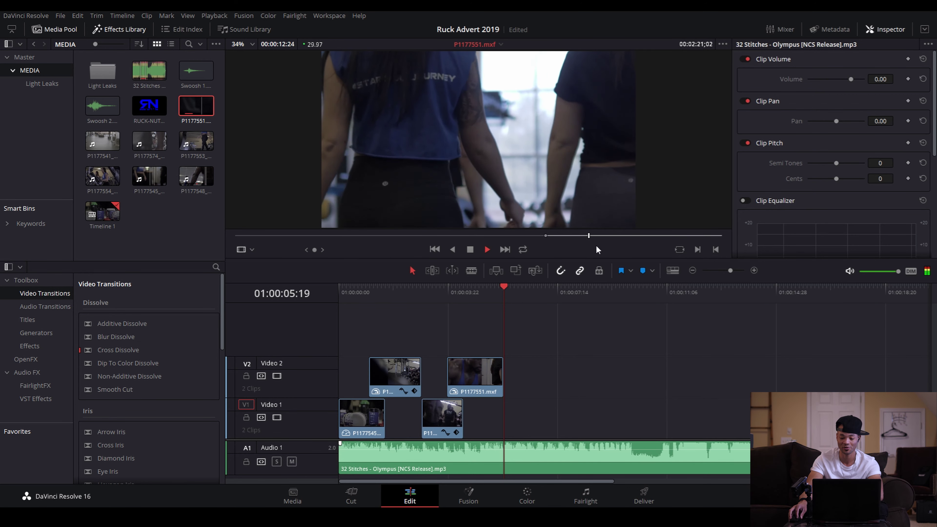
{"action": "key", "text": "o"}
{"action": "key", "text": "space"}
{"action": "left_click_drag", "start_coordinate": [193, 111], "coordinate": [505, 415]}
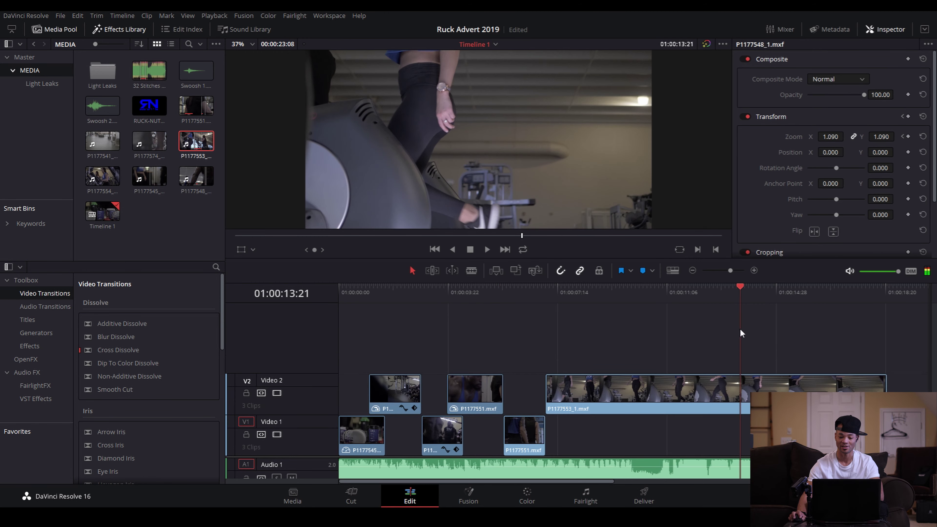
{"action": "left_click_drag", "start_coordinate": [740, 328], "coordinate": [568, 324]}
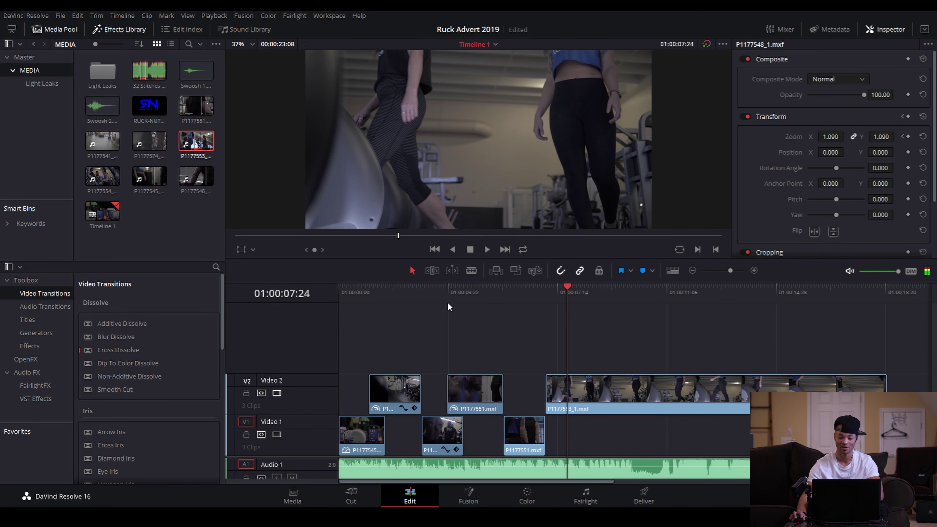
Park the playhead at 01:00:02:14 and drag the later V1 and V2 clips to start there
{"action": "key", "text": "Home"}
{"action": "key", "text": "space"}
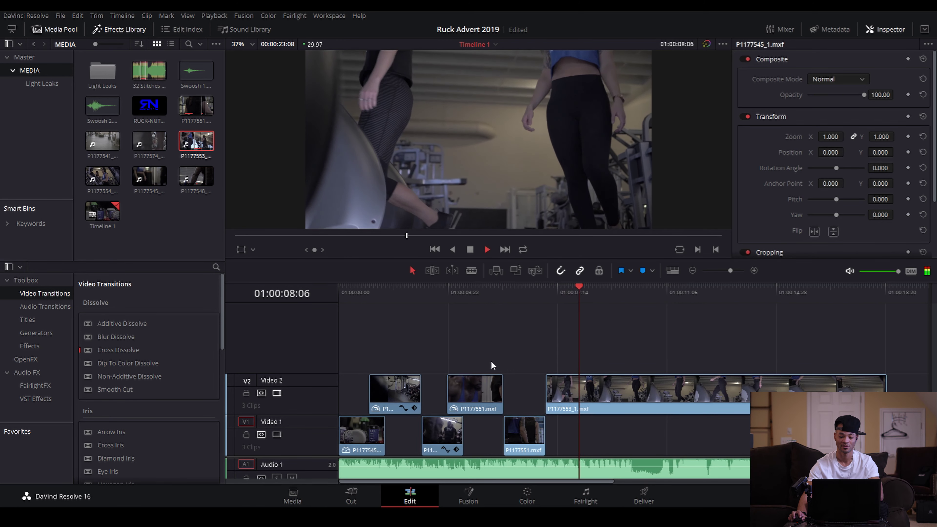
{"action": "key", "text": "space"}
{"action": "left_click_drag", "start_coordinate": [351, 291], "coordinate": [340, 303]}
{"action": "key", "text": "space"}
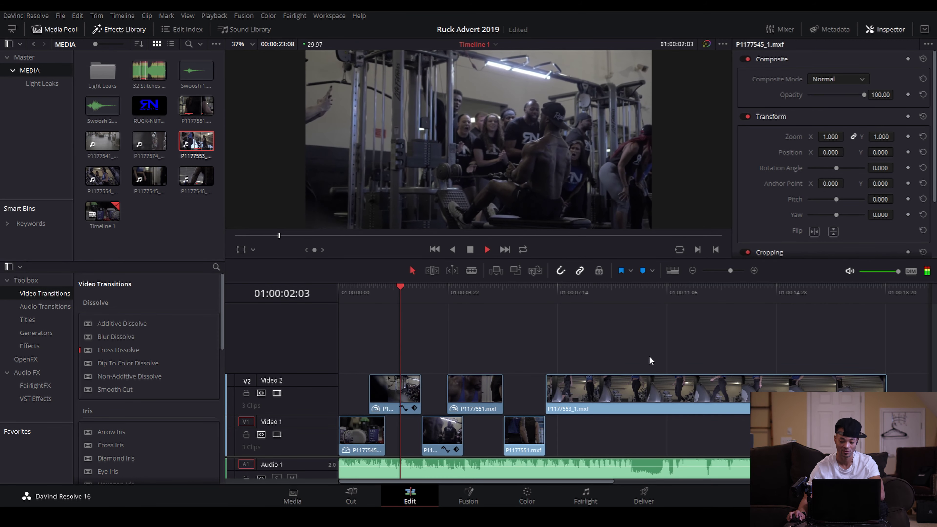
{"action": "key", "text": "space"}
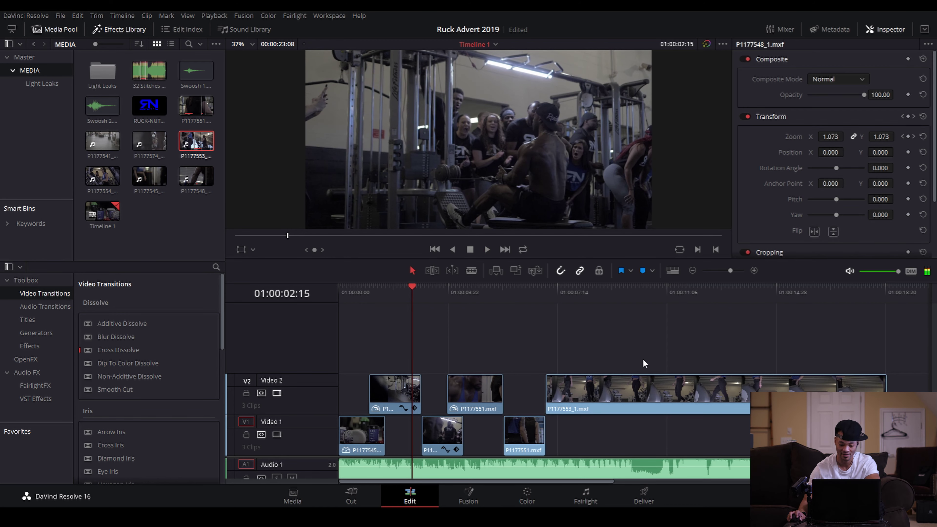
{"action": "key", "text": "Left"}
{"action": "left_click_drag", "start_coordinate": [563, 379], "coordinate": [438, 393]}
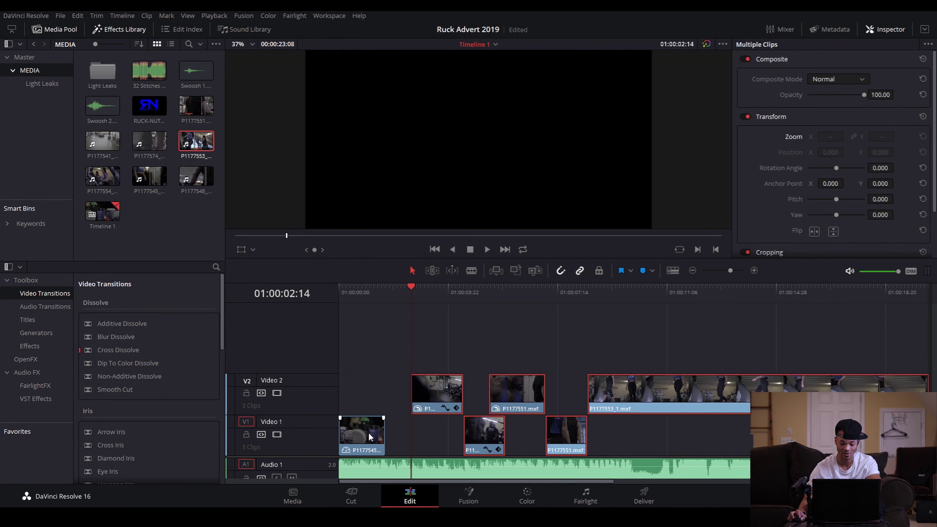
Extend the opening P1177545_1 clip on Video 1 back to the timeline start
{"action": "left_click_drag", "start_coordinate": [371, 433], "coordinate": [397, 433]}
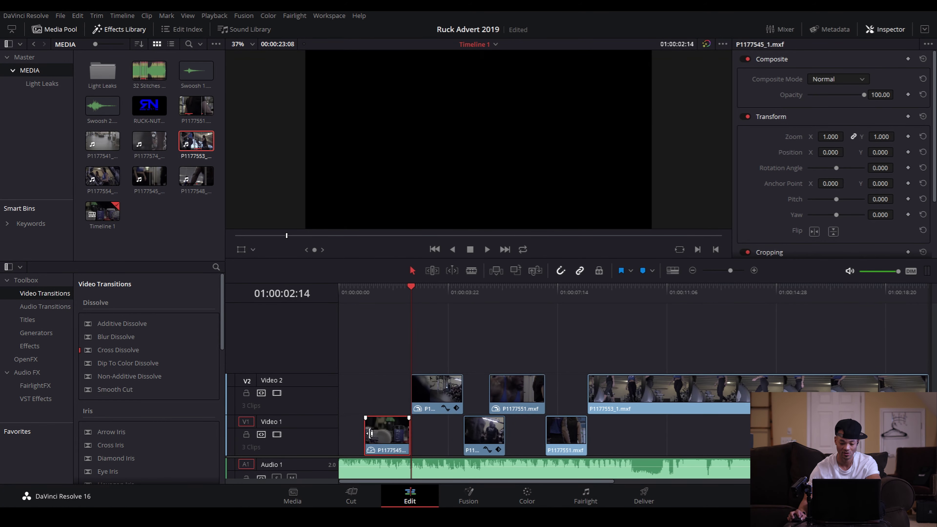
{"action": "left_click_drag", "start_coordinate": [329, 438], "coordinate": [339, 436]}
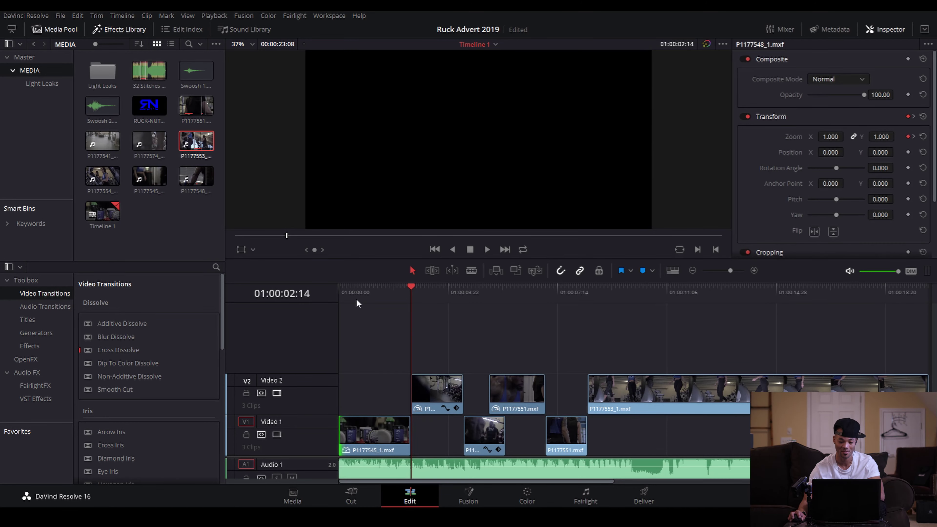
{"action": "key", "text": "Home"}
{"action": "key", "text": "space"}
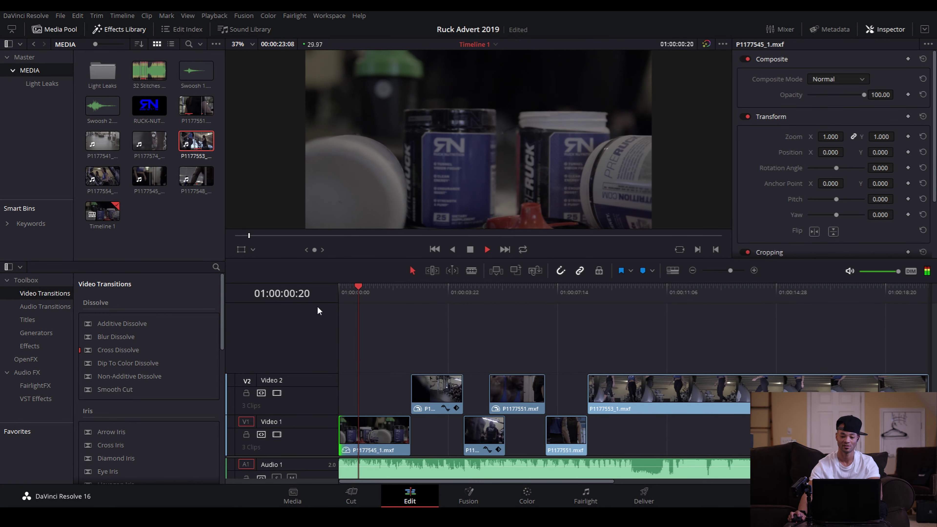
{"action": "key", "text": "space"}
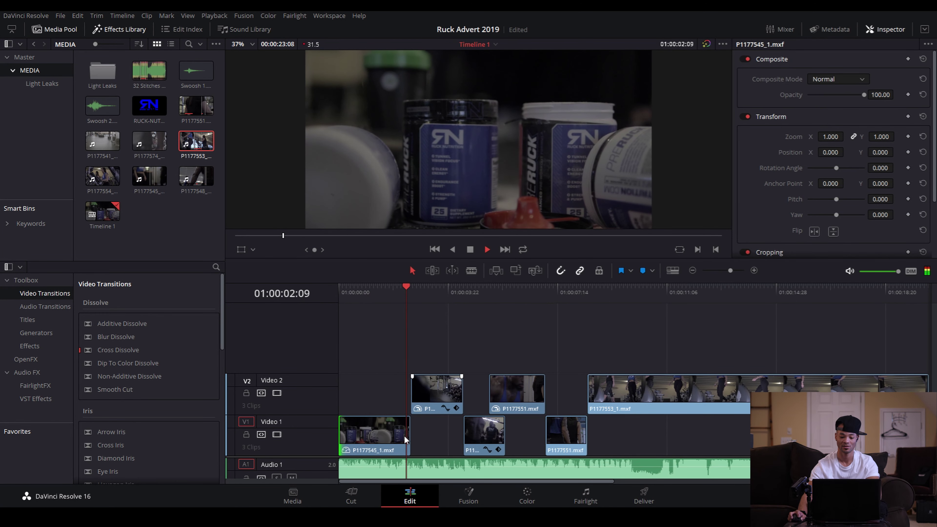
Lengthen the opening clip by 18 frames, review the edit, and select the P1177553_1 clip
{"action": "left_click_drag", "start_coordinate": [412, 434], "coordinate": [425, 433]}
{"action": "left_click", "coordinate": [390, 292]}
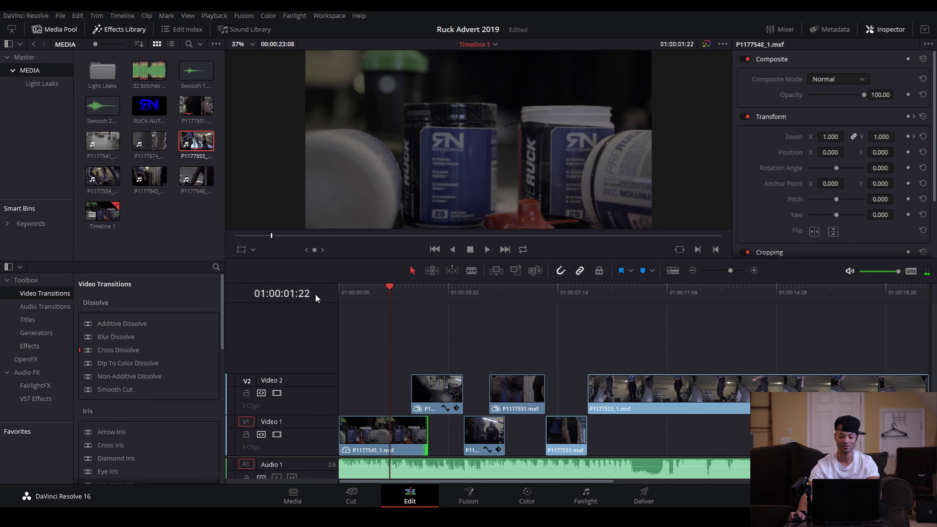
{"action": "key", "text": "Home"}
{"action": "key", "text": "space"}
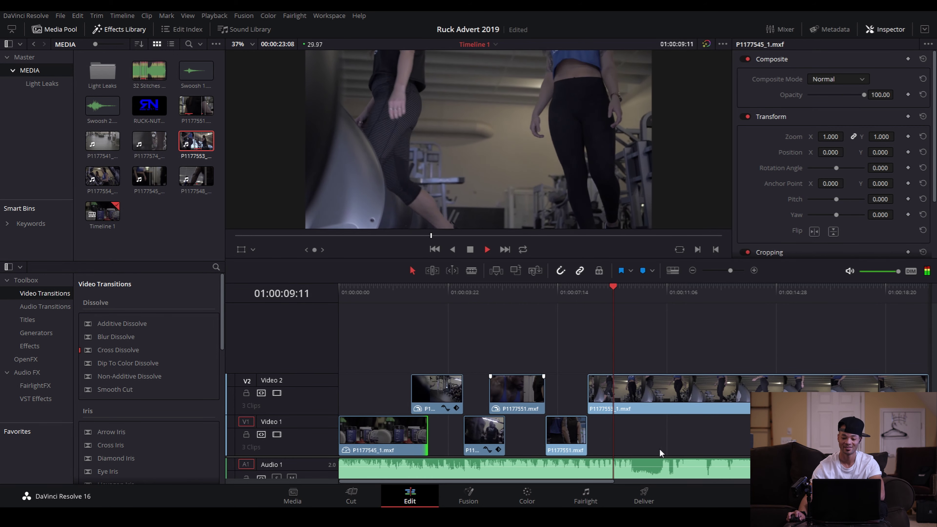
{"action": "key", "text": "space"}
{"action": "scroll", "coordinate": [644, 386], "scroll_direction": "down", "scroll_amount": 3}
{"action": "left_click", "coordinate": [705, 310]}
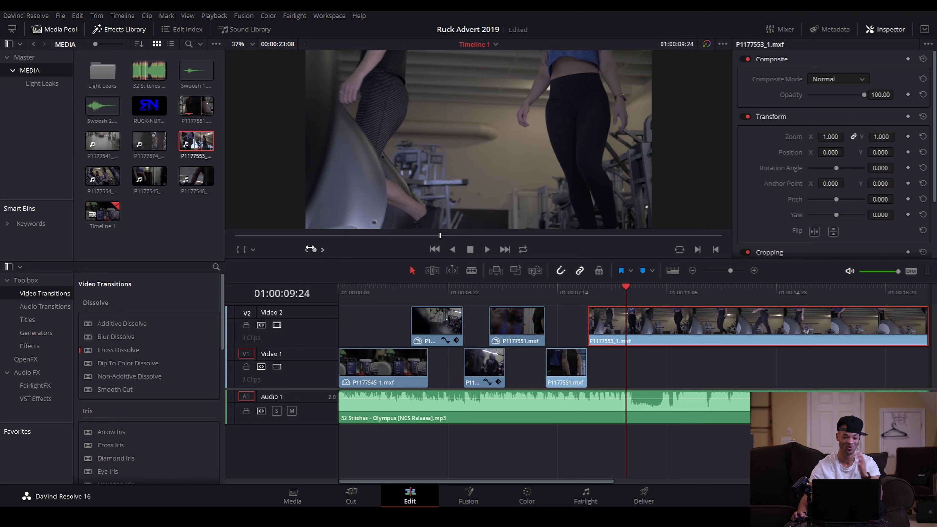
Add Swoosh 2 on Audio 2 at 01:00:02:14 and preview it
{"action": "left_click_drag", "start_coordinate": [102, 106], "coordinate": [422, 441]}
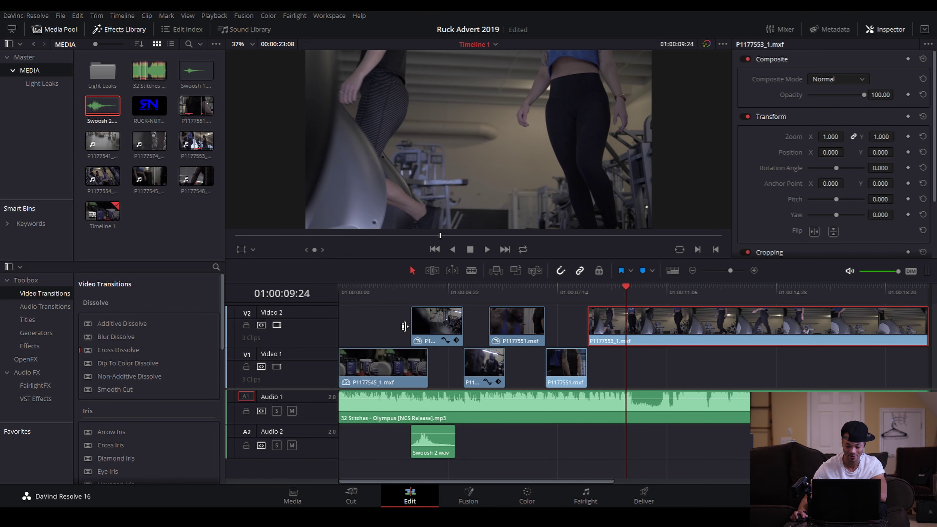
{"action": "left_click", "coordinate": [414, 294]}
{"action": "key", "text": "space"}
{"action": "left_click", "coordinate": [413, 294]}
{"action": "key", "text": "space"}
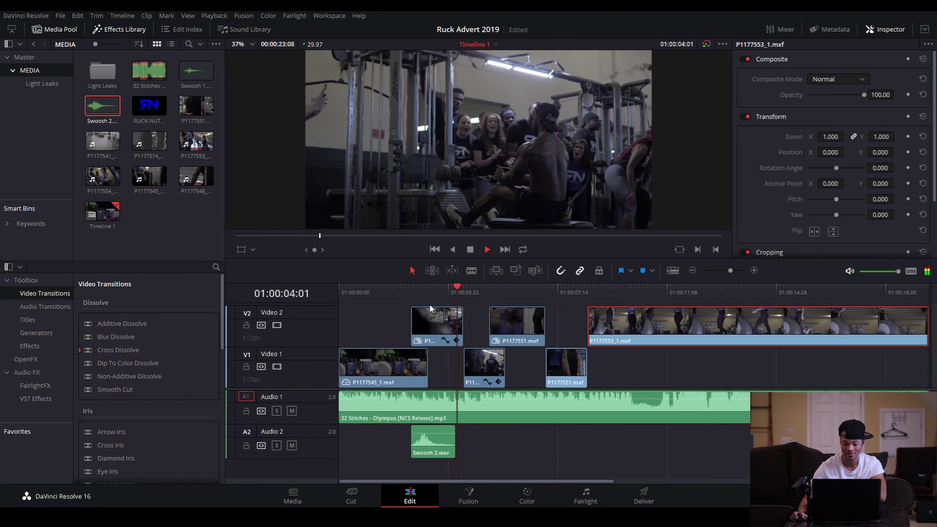
{"action": "key", "text": "space"}
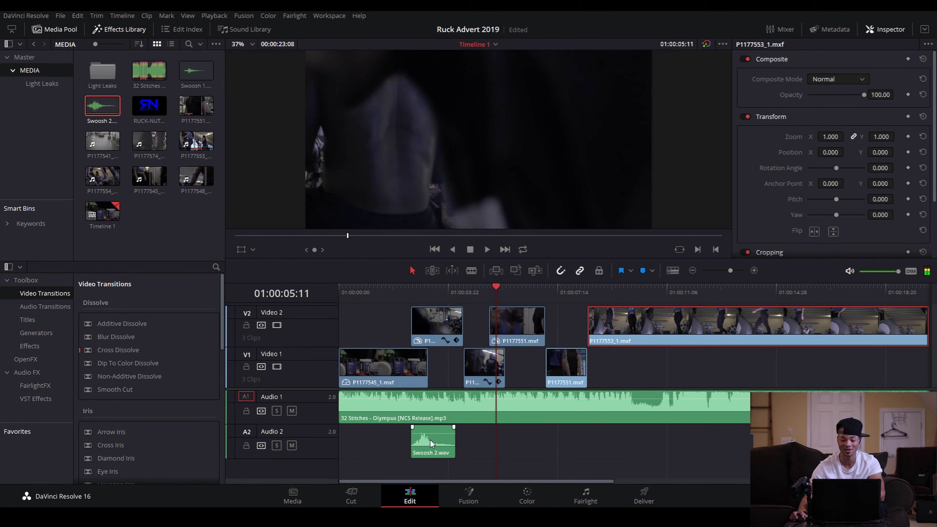
Lower the 32 Stitches music to -2.00, set Swoosh 2 to volume 2.00, and drag in Swoosh 1
{"action": "left_click", "coordinate": [738, 406]}
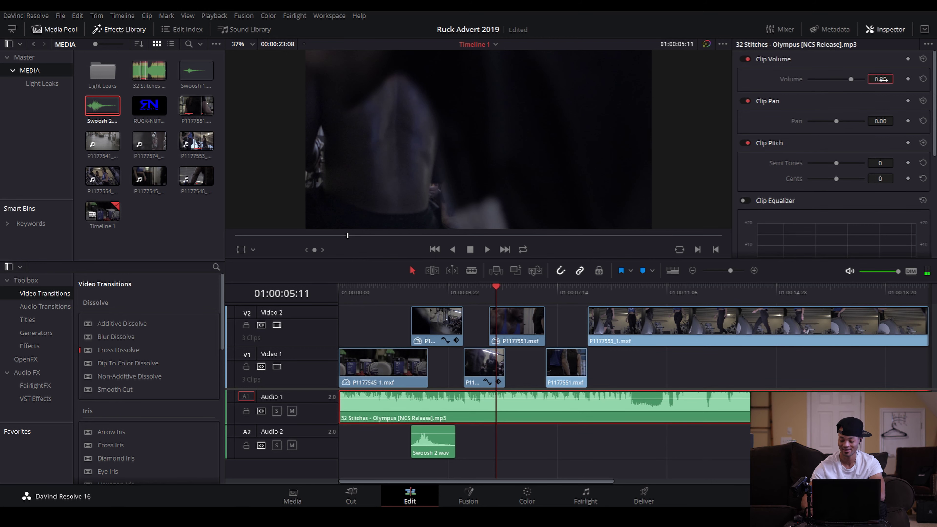
{"action": "left_click_drag", "start_coordinate": [882, 79], "coordinate": [759, 190]}
{"action": "left_click", "coordinate": [430, 446]}
{"action": "left_click_drag", "start_coordinate": [886, 79], "coordinate": [775, 191]}
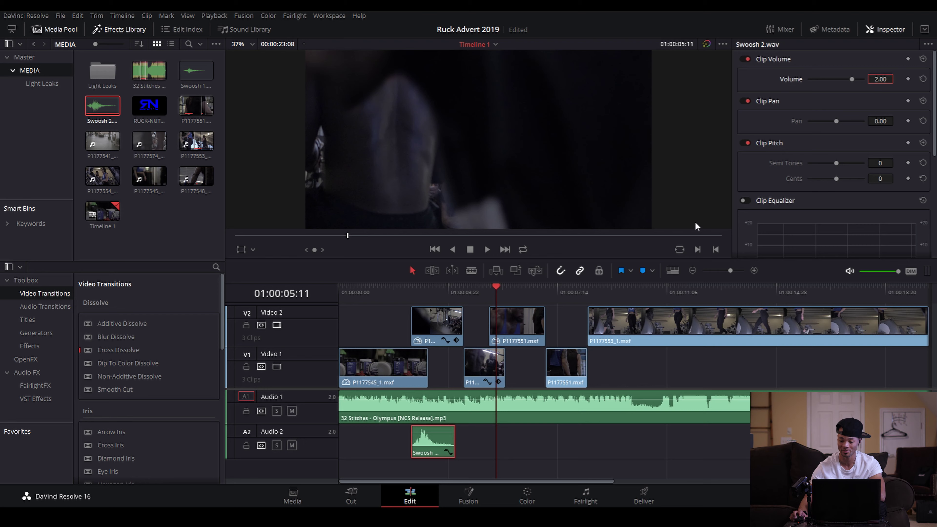
{"action": "scroll", "coordinate": [775, 190], "scroll_direction": "down", "scroll_amount": 5}
{"action": "scroll", "coordinate": [755, 121], "scroll_direction": "up", "scroll_amount": 2}
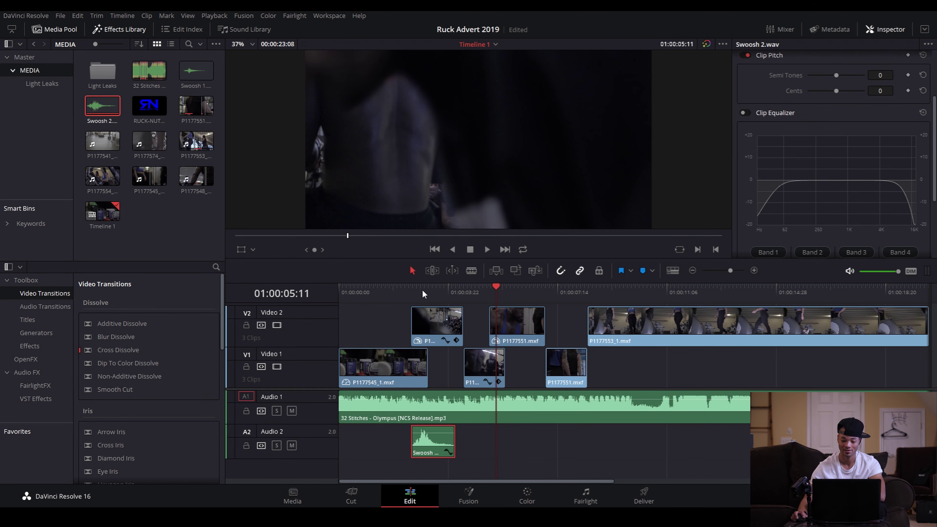
{"action": "left_click", "coordinate": [393, 291]}
{"action": "key", "text": "space"}
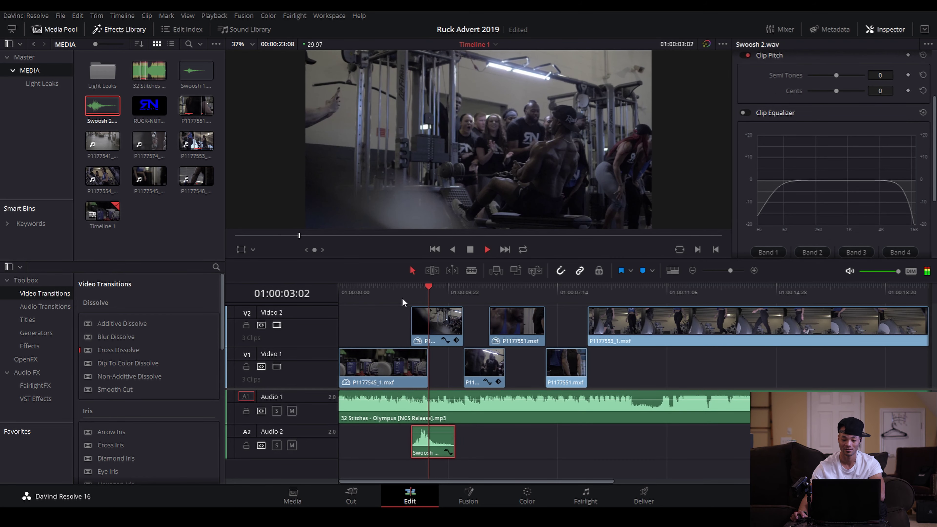
{"action": "key", "text": "space"}
{"action": "left_click_drag", "start_coordinate": [199, 72], "coordinate": [474, 440]}
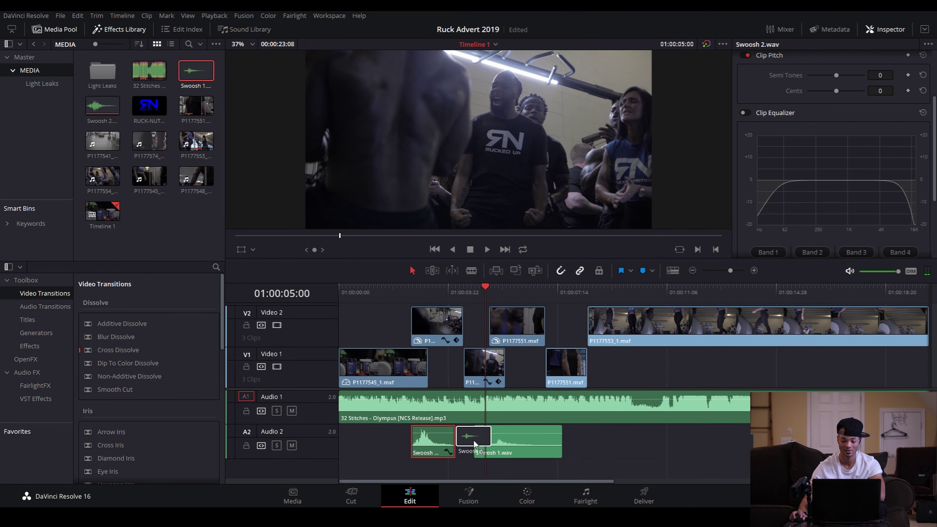
Raise Swoosh 1.wav's clip volume to 4.00 and preview it from 01:00:04:18
{"action": "key", "text": "space"}
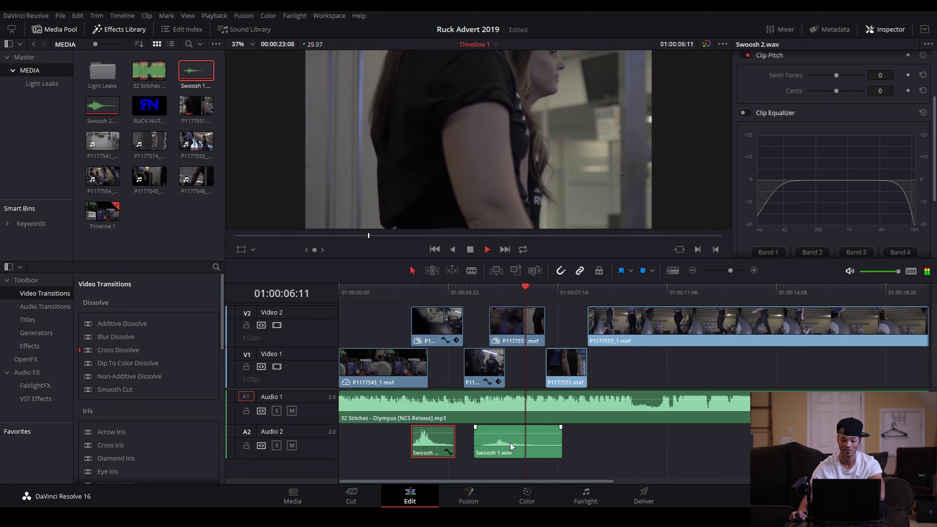
{"action": "key", "text": "space"}
{"action": "left_click", "coordinate": [520, 440]}
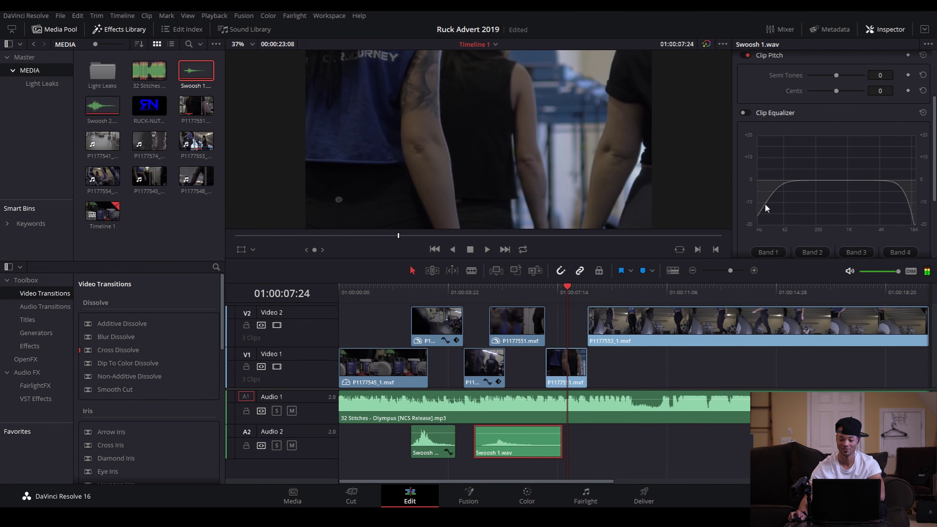
{"action": "scroll", "coordinate": [881, 142], "scroll_direction": "up", "scroll_amount": 3}
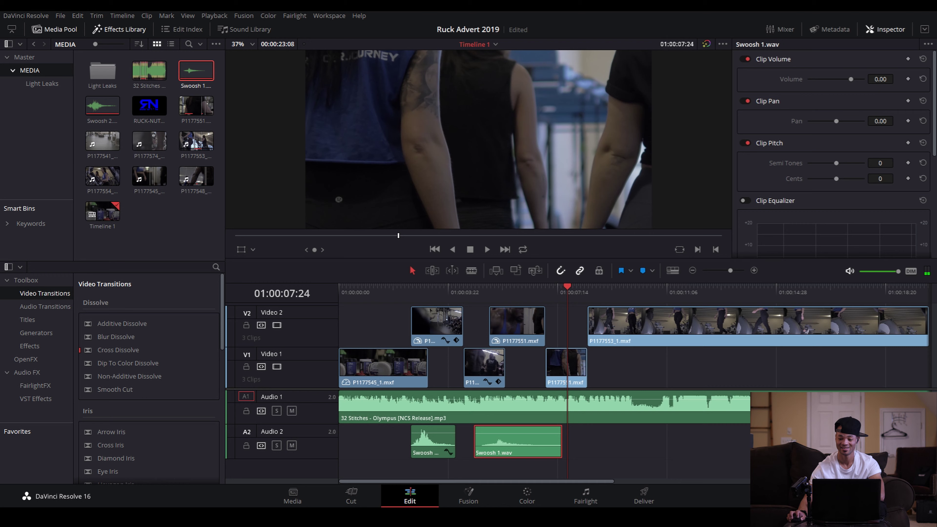
{"action": "left_click_drag", "start_coordinate": [873, 79], "coordinate": [876, 80]}
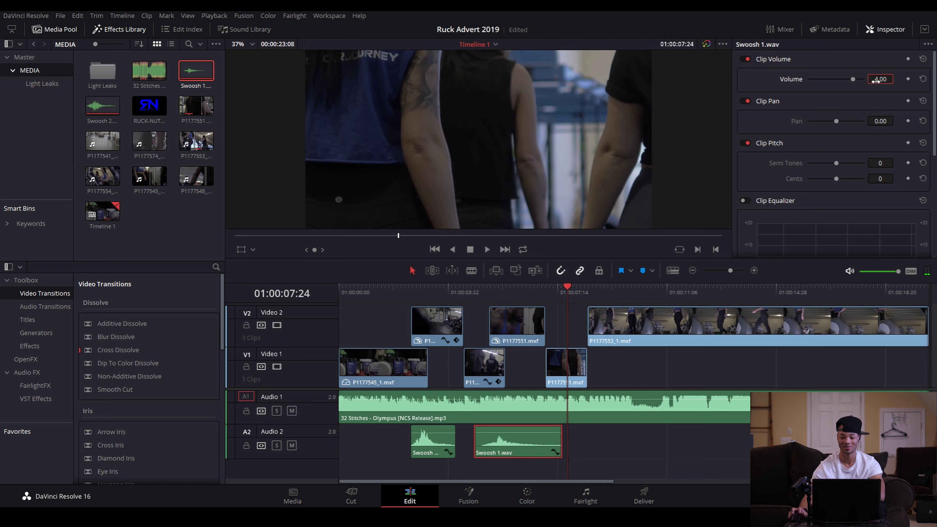
{"action": "left_click", "coordinate": [471, 293]}
{"action": "key", "text": "space"}
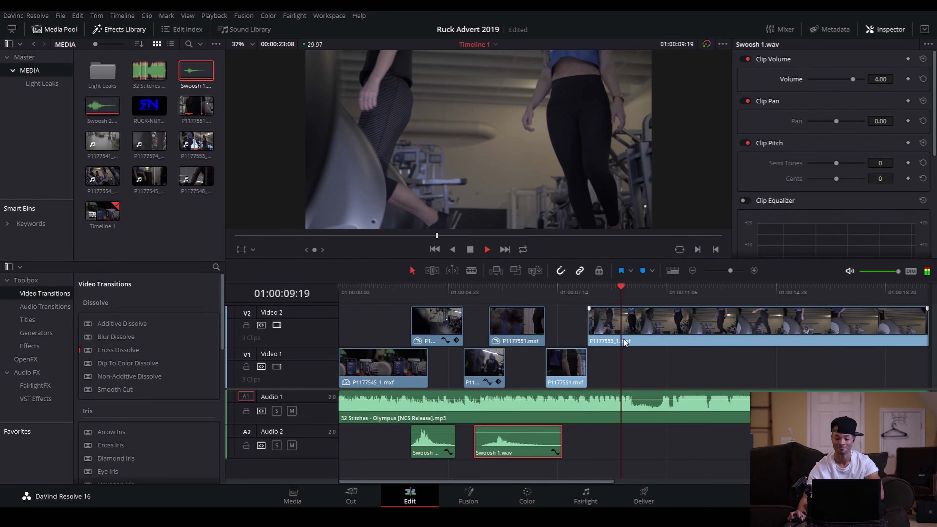
{"action": "key", "text": "space"}
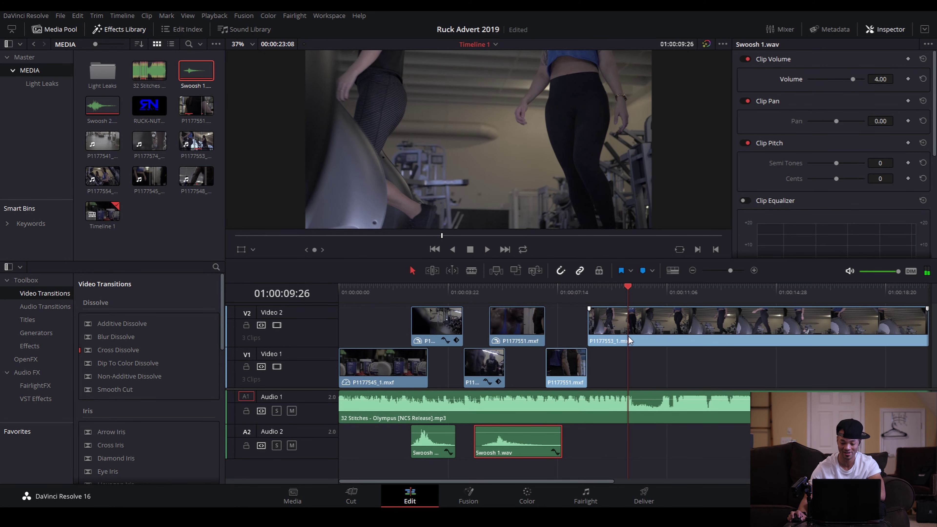
Play back the final Video 2 clip from about 01:00:09:04
{"action": "right_click", "coordinate": [629, 337]}
{"action": "left_click", "coordinate": [628, 292]}
{"action": "left_click_drag", "start_coordinate": [628, 292], "coordinate": [578, 295]}
{"action": "key", "text": "space"}
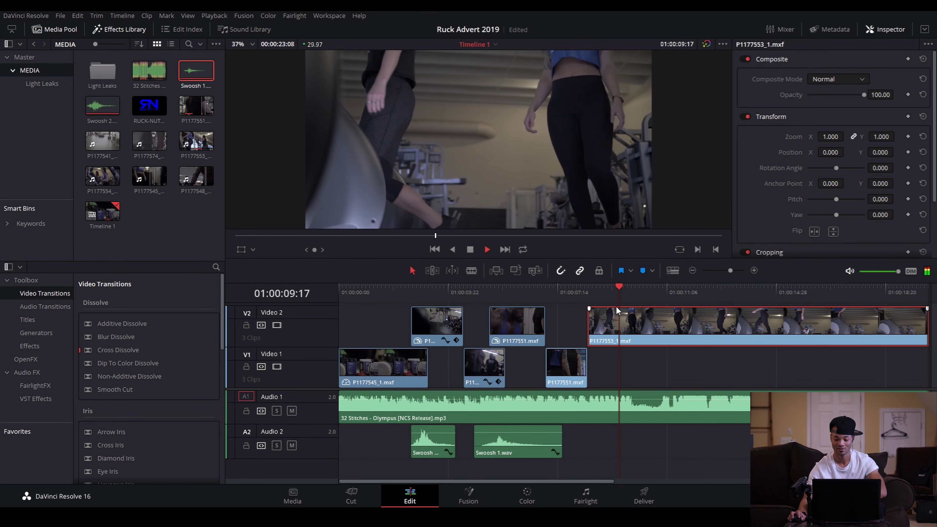
Show retime controls and the retime frame curve on the final P1177553_1 clip
{"action": "key", "text": "space"}
{"action": "right_click", "coordinate": [640, 325]}
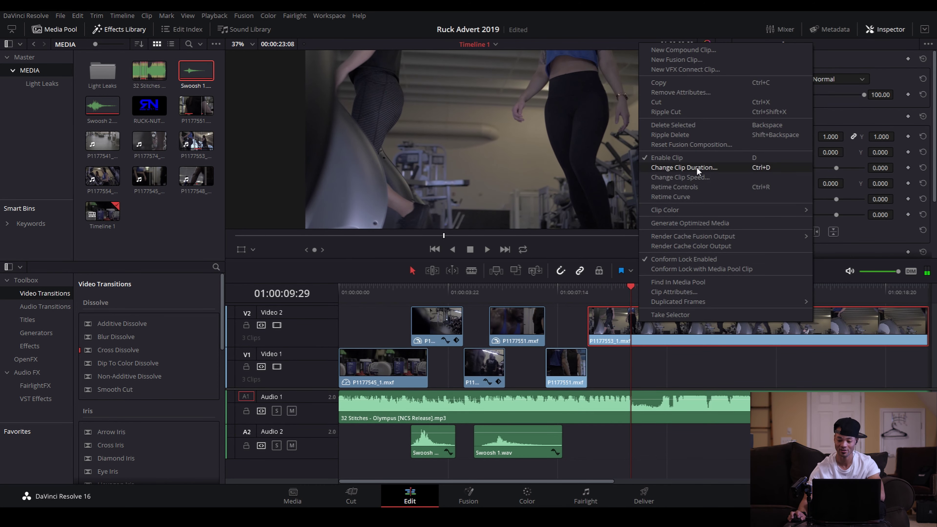
{"action": "left_click", "coordinate": [694, 187]}
{"action": "right_click", "coordinate": [682, 340]}
{"action": "left_click", "coordinate": [718, 210]}
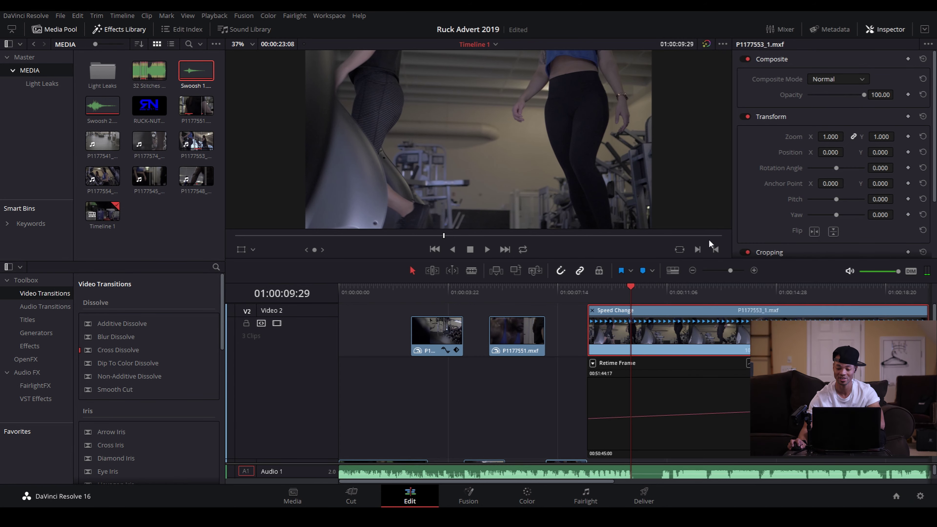
Add a speed point at the playhead and set the right segment's speed to 800%
{"action": "left_click", "coordinate": [911, 363]}
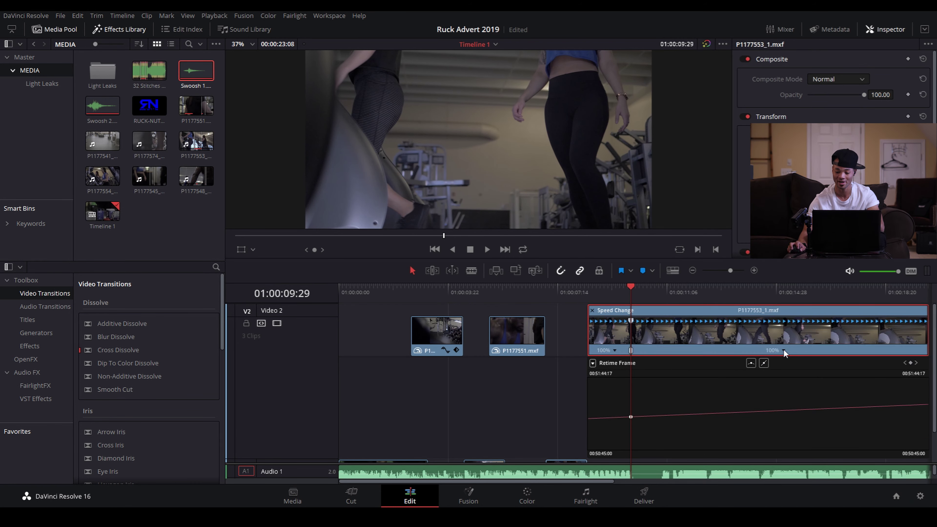
{"action": "left_click", "coordinate": [782, 349]}
{"action": "mouse_move", "coordinate": [830, 388]}
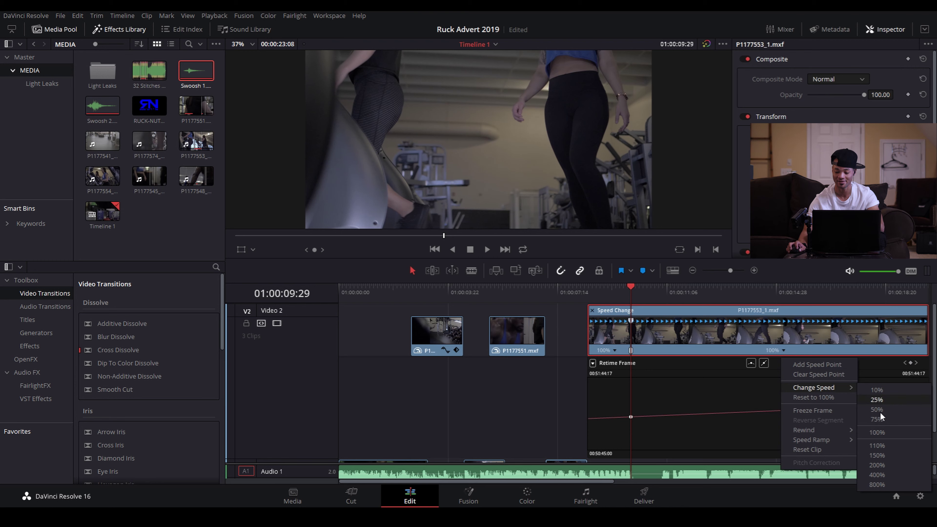
{"action": "left_click", "coordinate": [896, 476]}
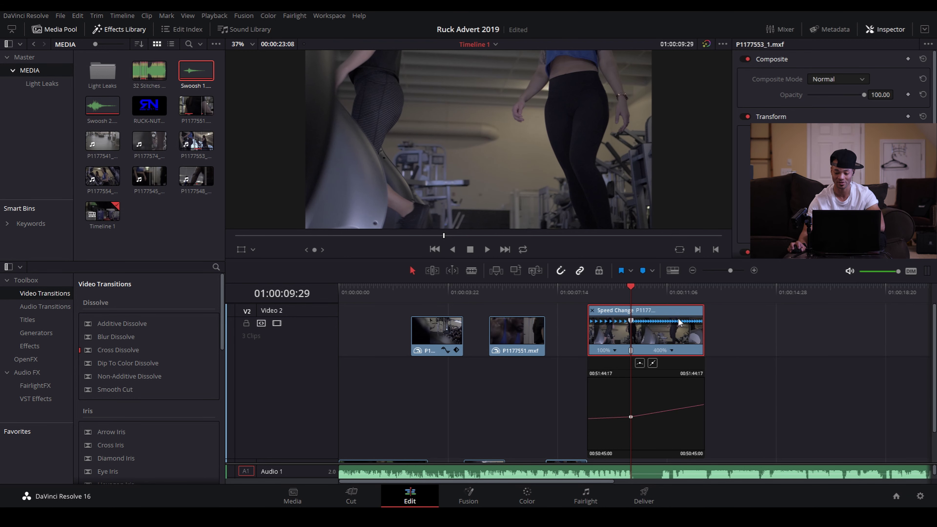
{"action": "key", "text": "space"}
{"action": "left_click", "coordinate": [671, 351]}
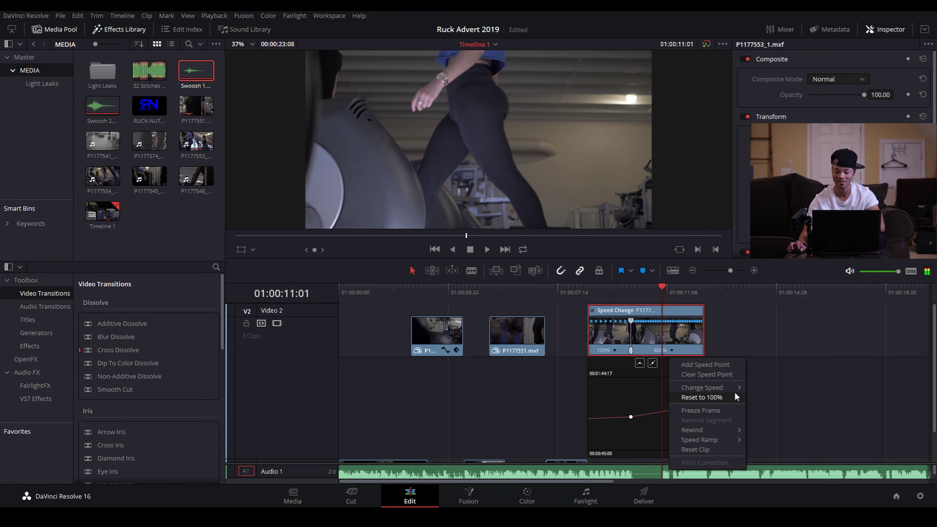
{"action": "mouse_move", "coordinate": [736, 387]}
{"action": "left_click", "coordinate": [777, 484]}
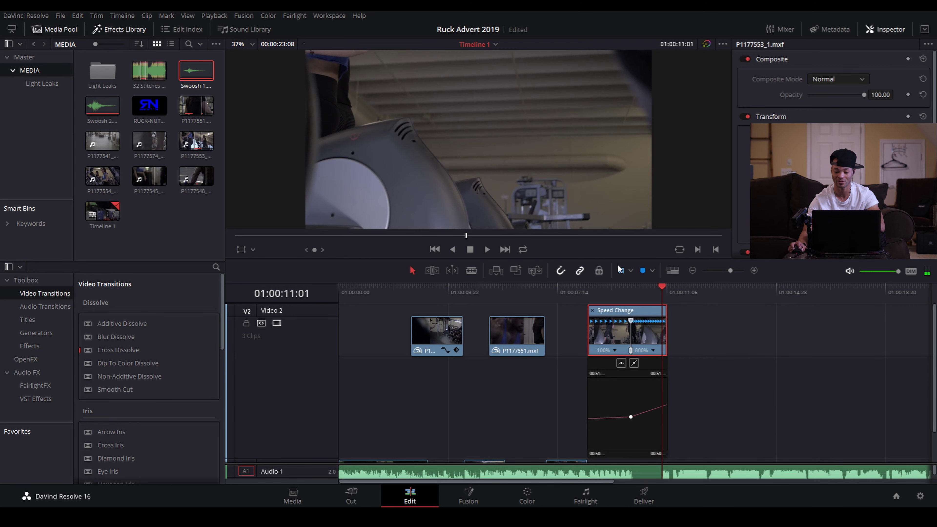
Extend the sped-up clip's end, shift it one frame later, and play it back
{"action": "key", "text": "Right"}
{"action": "key", "text": "Right"}
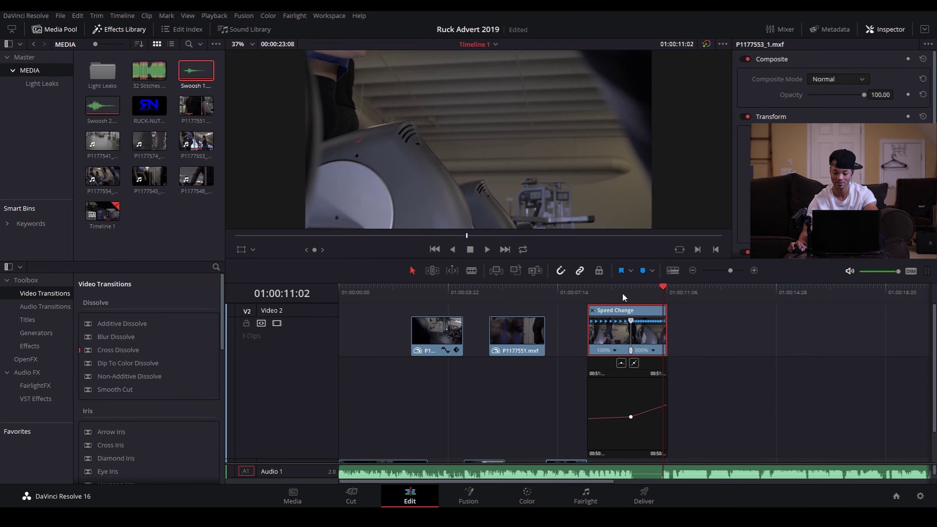
{"action": "key", "text": "Right"}
{"action": "left_click_drag", "start_coordinate": [671, 332], "coordinate": [679, 333]}
{"action": "key", "text": "Right"}
{"action": "key", "text": "Right"}
{"action": "key", "text": "Right"}
{"action": "key", "text": "Right"}
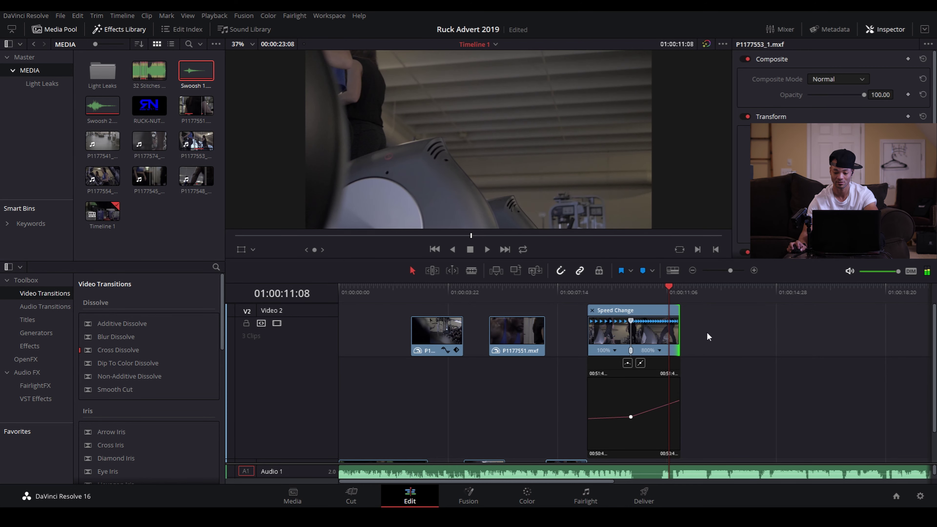
{"action": "key", "text": "Left"}
{"action": "key", "text": "Left"}
{"action": "key", "text": "Left"}
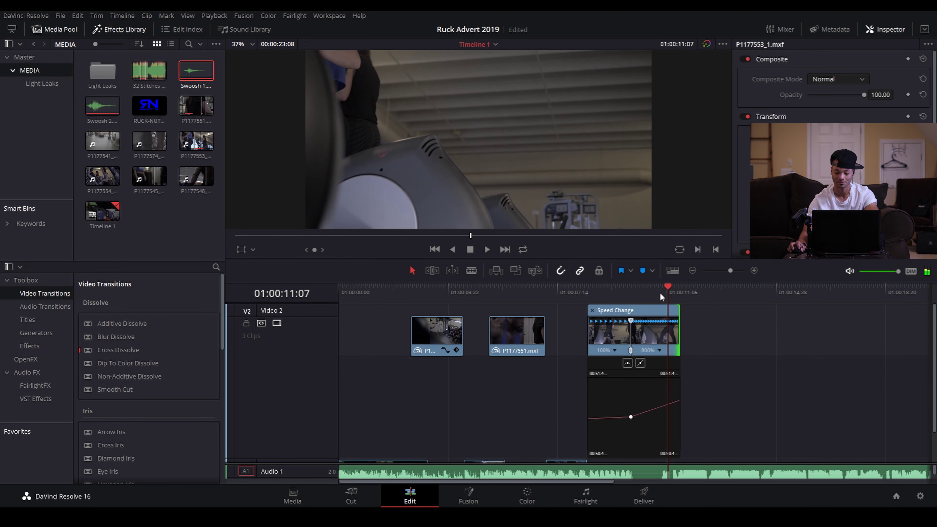
{"action": "key", "text": "Left"}
{"action": "key", "text": "Up"}
{"action": "key", "text": "Right"}
{"action": "left_click_drag", "start_coordinate": [605, 311], "coordinate": [613, 312]}
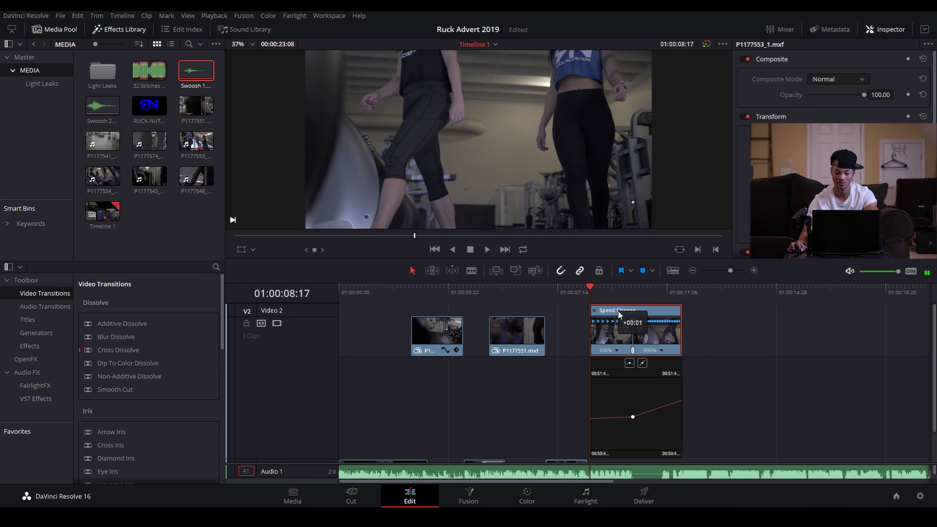
{"action": "key", "text": "space"}
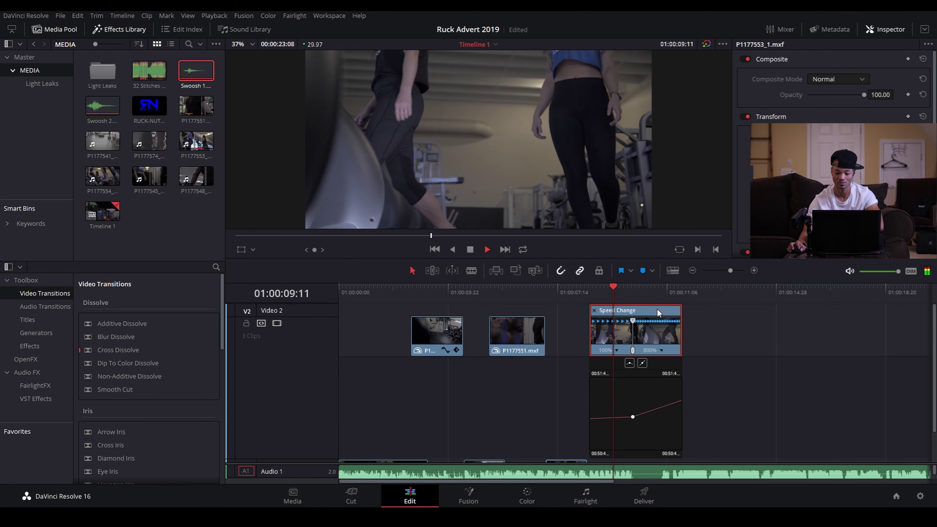
{"action": "key", "text": "space"}
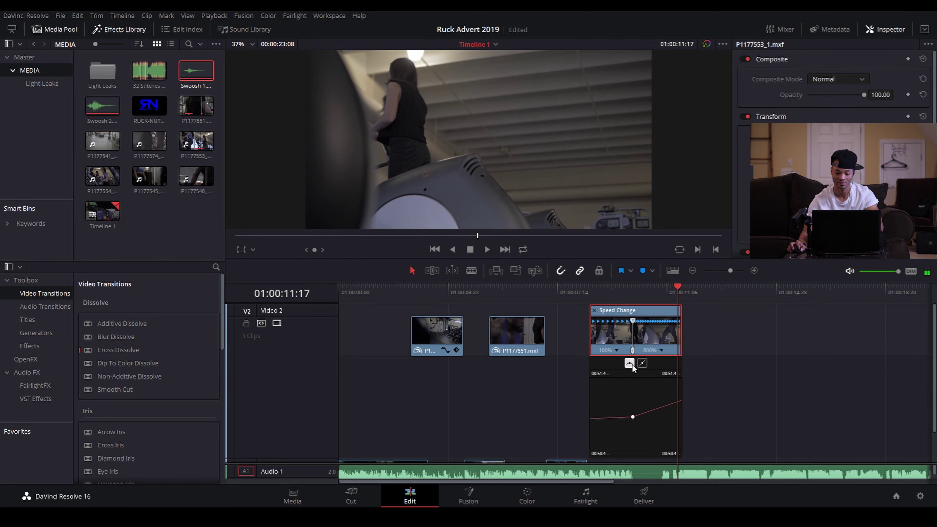
Ease the speed change at the retime speed point and preview the ramp
{"action": "left_click", "coordinate": [633, 417]}
{"action": "left_click", "coordinate": [630, 364]}
{"action": "left_click", "coordinate": [611, 292]}
{"action": "key", "text": "space"}
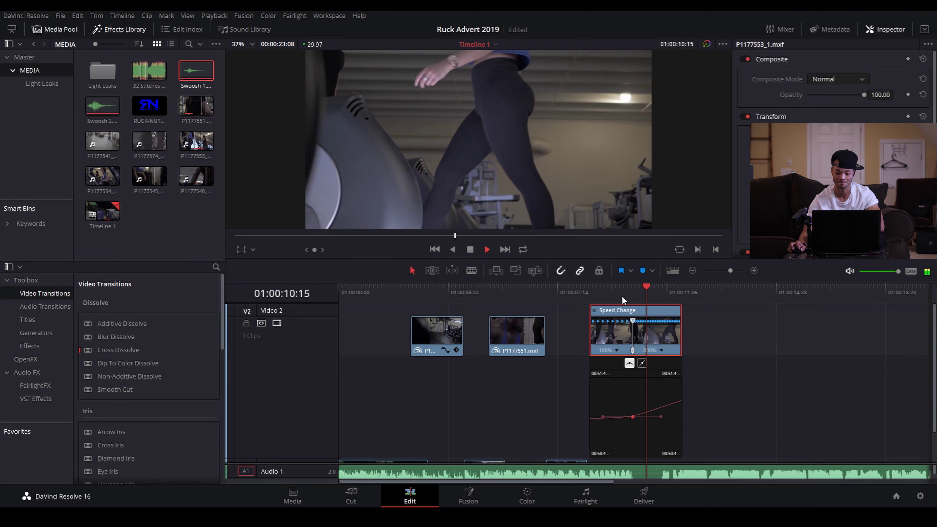
{"action": "key", "text": "space"}
{"action": "left_click", "coordinate": [660, 292]}
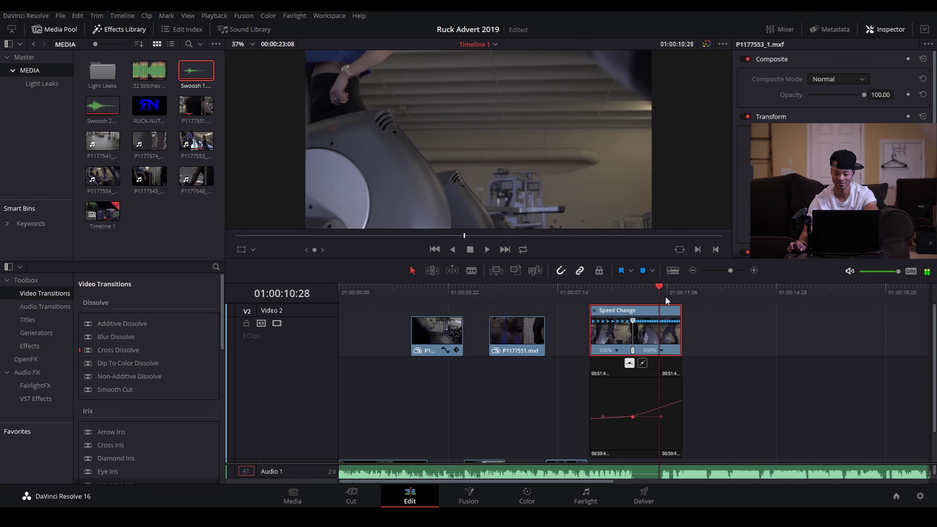
{"action": "key", "text": "Right"}
{"action": "key", "text": "Right"}
{"action": "key", "text": "Right"}
{"action": "key", "text": "Right"}
{"action": "key", "text": "Right"}
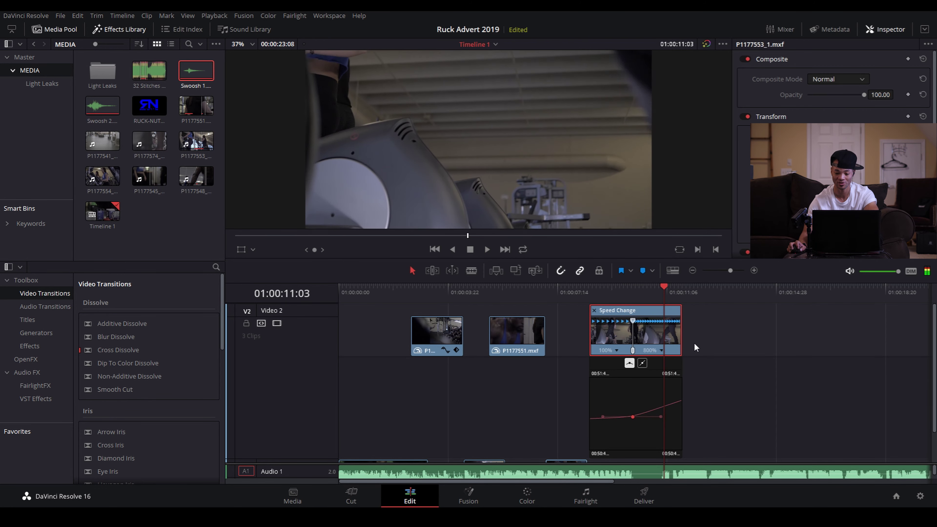
{"action": "key", "text": "Right"}
{"action": "key", "text": "Right"}
{"action": "key", "text": "Right"}
{"action": "key", "text": "Right"}
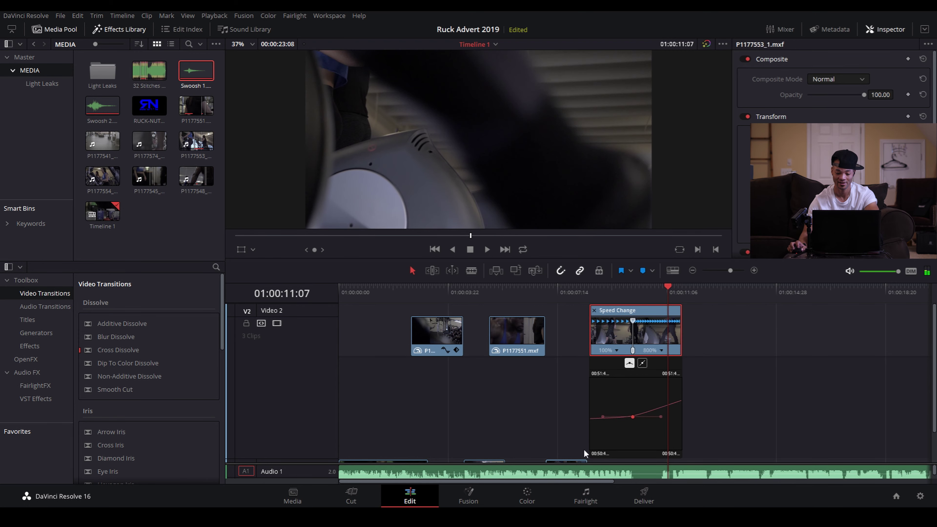
Enlarge the audio track area and mute the music on Audio 1
{"action": "scroll", "coordinate": [396, 429], "scroll_direction": "down", "scroll_amount": 1}
{"action": "left_click_drag", "start_coordinate": [328, 463], "coordinate": [330, 410]}
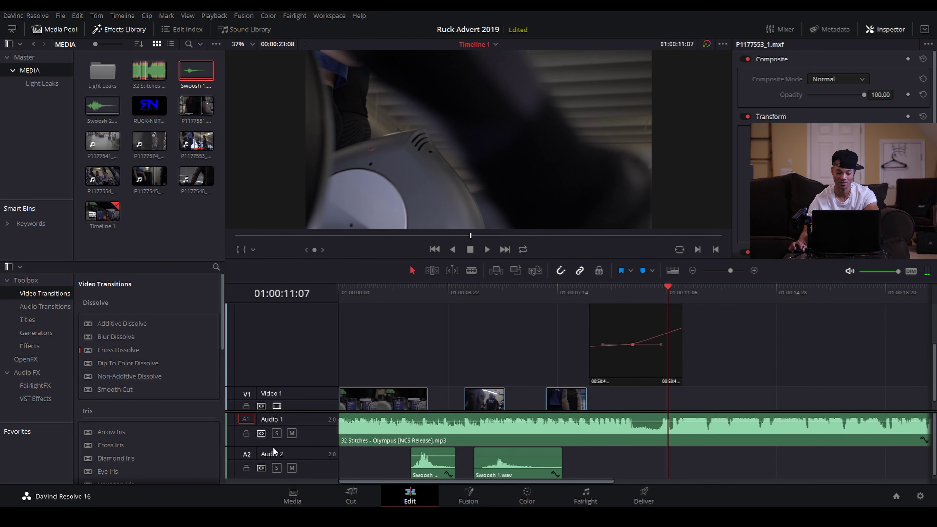
{"action": "left_click", "coordinate": [291, 433]}
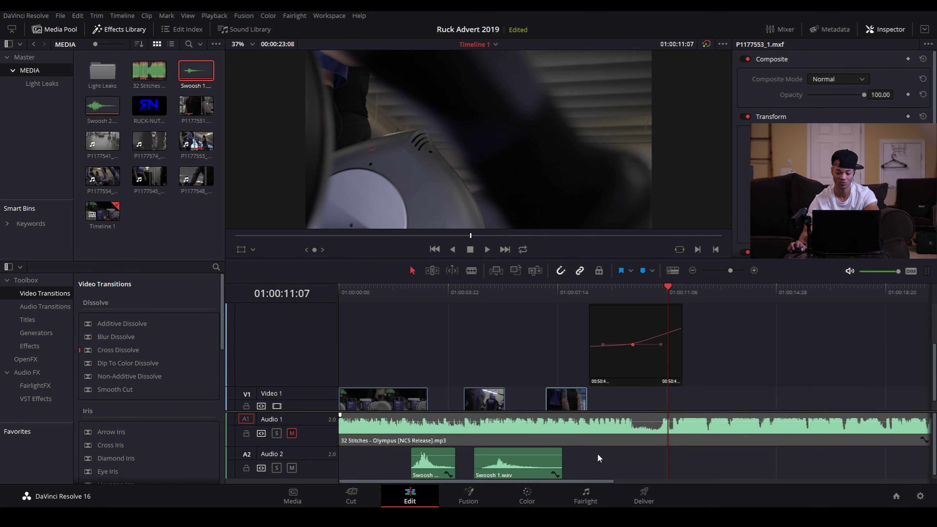
On the Color page, drop node 01 onto the connection and zoom the viewer to 42%
{"action": "left_click", "coordinate": [524, 499]}
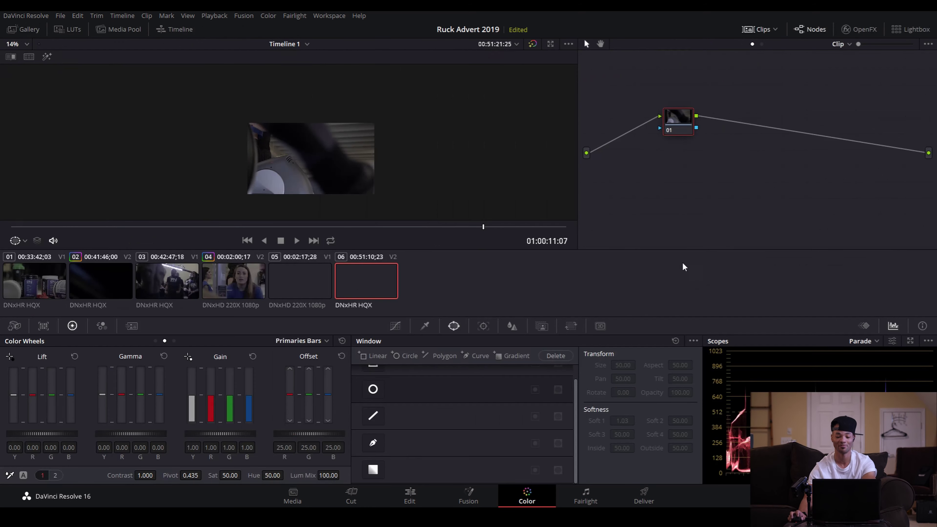
{"action": "left_click_drag", "start_coordinate": [677, 124], "coordinate": [644, 159]}
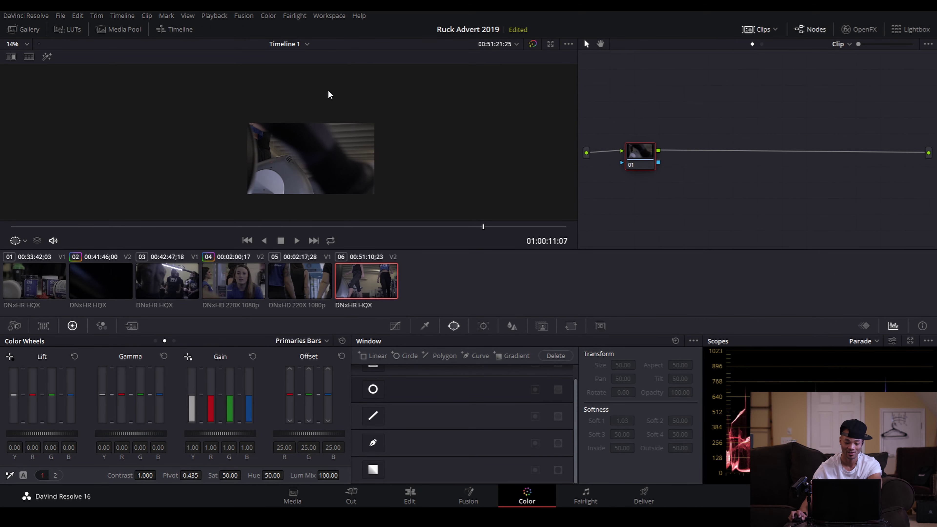
{"action": "left_click", "coordinate": [760, 29]}
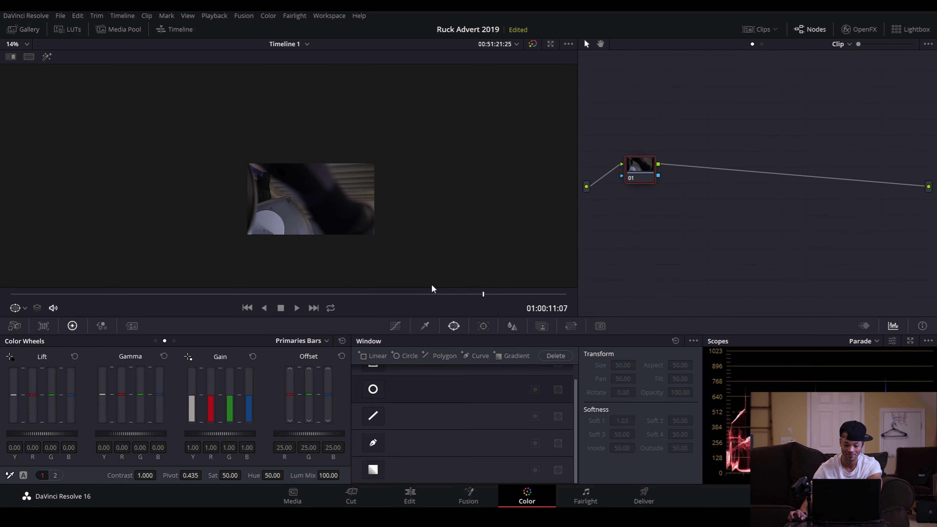
{"action": "scroll", "coordinate": [345, 230], "scroll_direction": "up", "scroll_amount": 4}
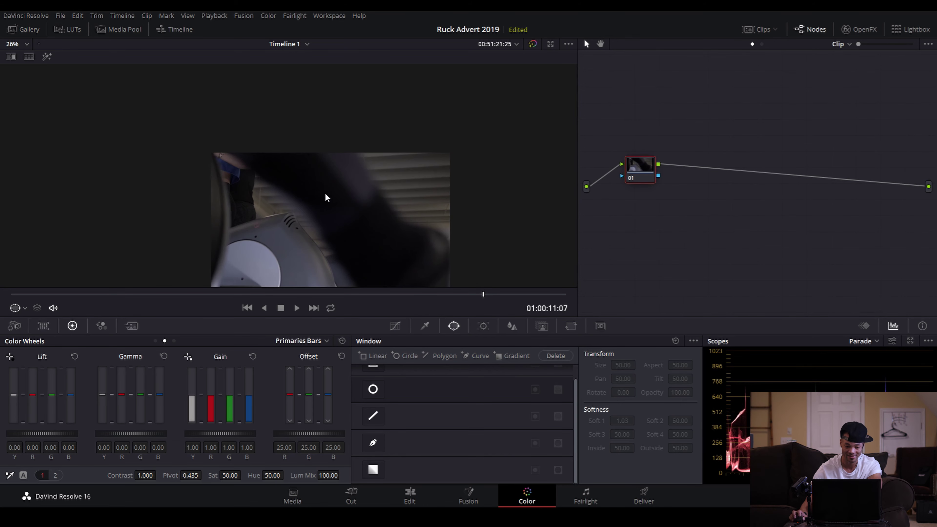
{"action": "left_click", "coordinate": [25, 45]}
{"action": "left_click", "coordinate": [13, 62]}
{"action": "mouse_move", "coordinate": [483, 294]}
{"action": "left_mouse_down"}
{"action": "mouse_move", "coordinate": [393, 297]}
{"action": "mouse_move", "coordinate": [504, 306]}
{"action": "mouse_move", "coordinate": [484, 300]}
{"action": "left_mouse_up"}
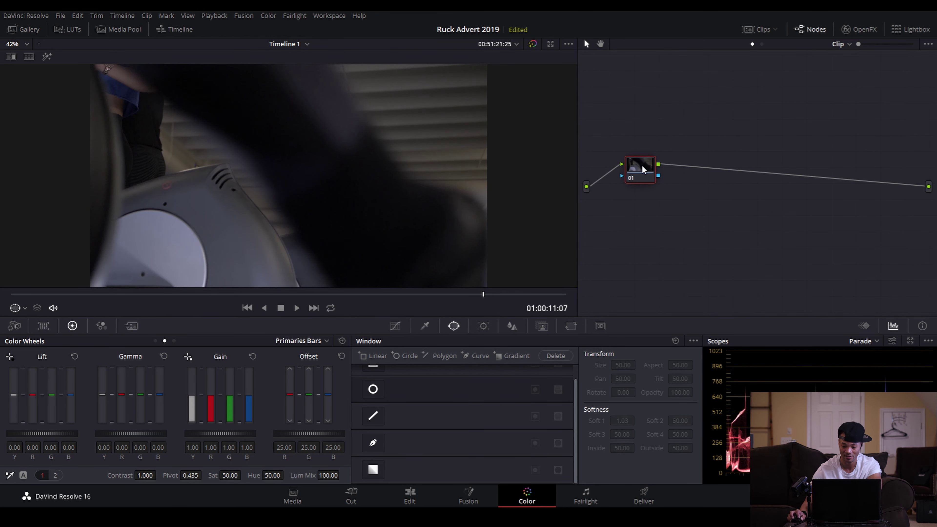
Line node 01 between source and output, add an alpha output, and add serial node 02
{"action": "left_click_drag", "start_coordinate": [643, 169], "coordinate": [639, 191]}
{"action": "right_click", "coordinate": [810, 240]}
{"action": "left_click", "coordinate": [838, 268]}
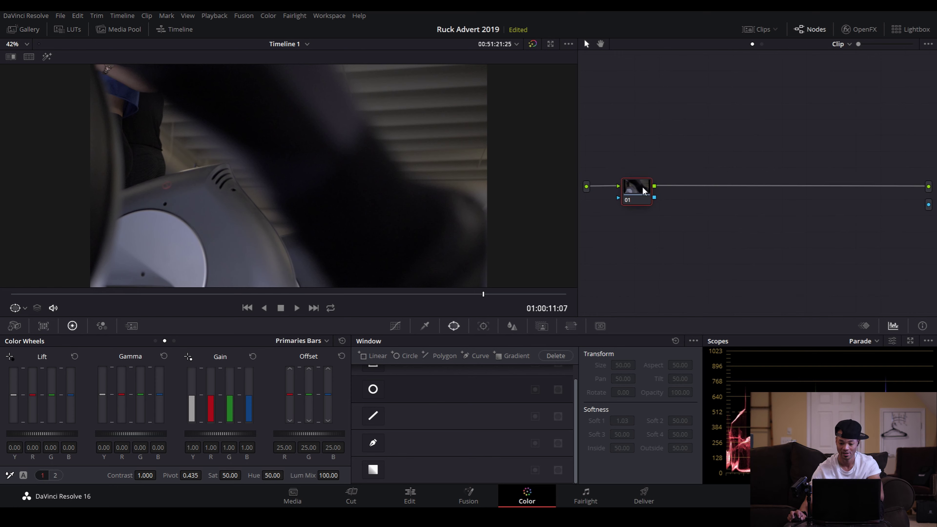
{"action": "key", "text": "alt+s"}
Position node 02 beside the alpha output and enable its Curve power window
{"action": "left_click_drag", "start_coordinate": [693, 196], "coordinate": [847, 195]}
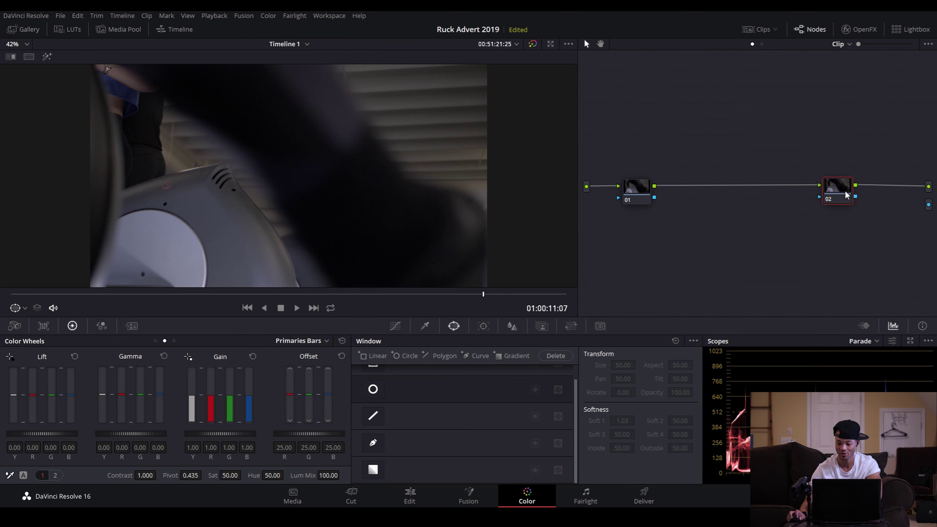
{"action": "left_click_drag", "start_coordinate": [837, 189], "coordinate": [861, 191]}
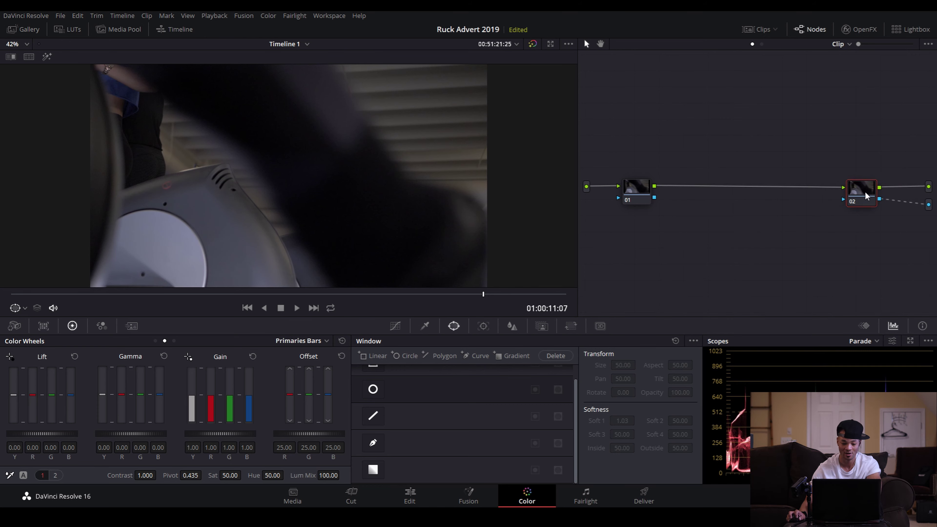
{"action": "left_click", "coordinate": [373, 442]}
{"action": "scroll", "coordinate": [425, 192], "scroll_direction": "down", "scroll_amount": 3}
Draw a closed curve mask around the dark foreground shape, extending past the frame edges
{"action": "left_click", "coordinate": [294, 72]}
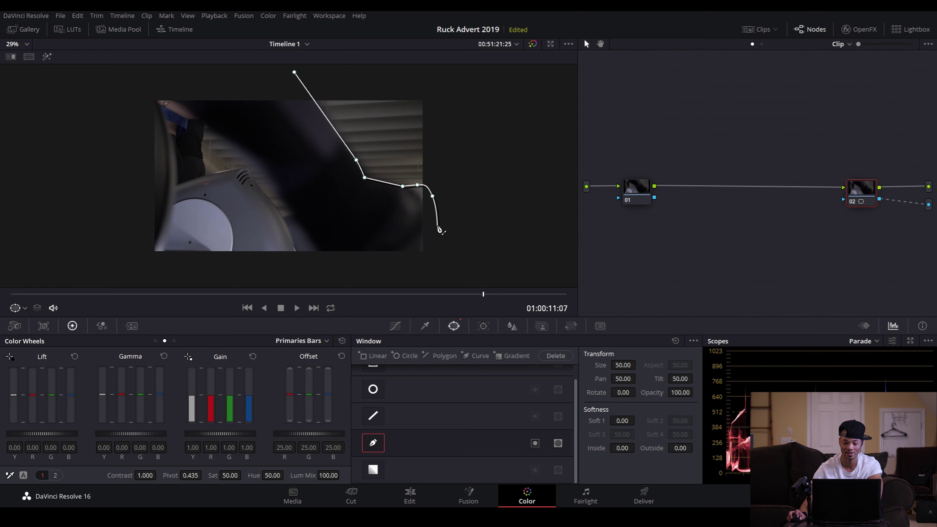
{"action": "left_click", "coordinate": [437, 250]}
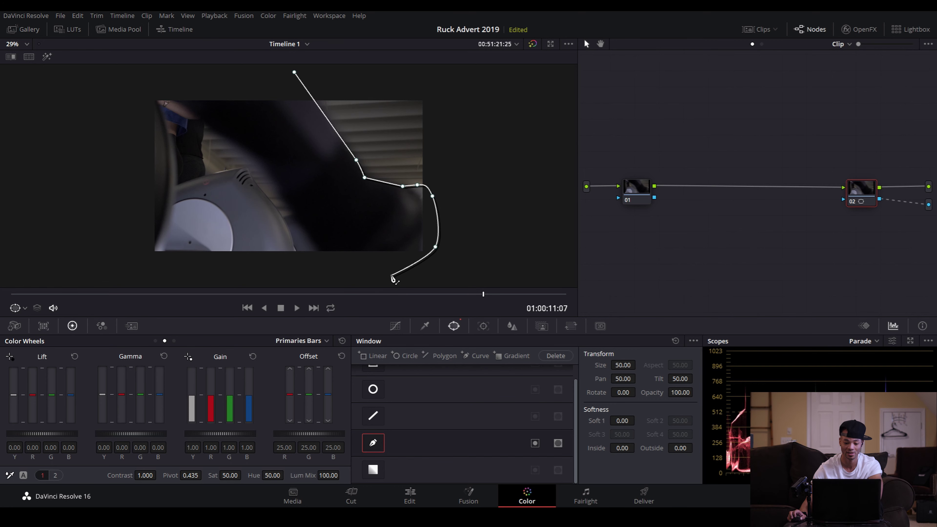
{"action": "scroll", "coordinate": [373, 281], "scroll_direction": "down", "scroll_amount": 1}
{"action": "left_click", "coordinate": [353, 281]}
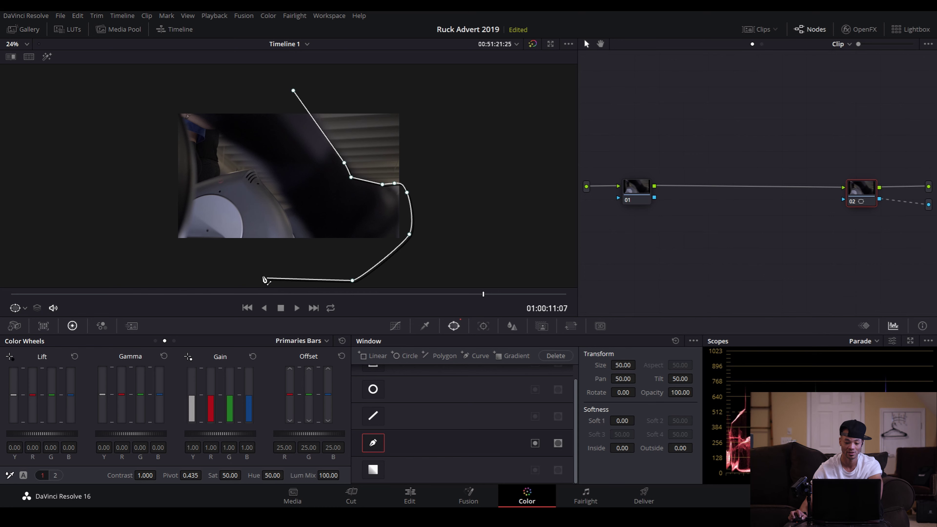
{"action": "left_click", "coordinate": [265, 268]}
{"action": "left_click", "coordinate": [87, 272]}
{"action": "left_click", "coordinate": [115, 80]}
{"action": "left_click", "coordinate": [288, 90]}
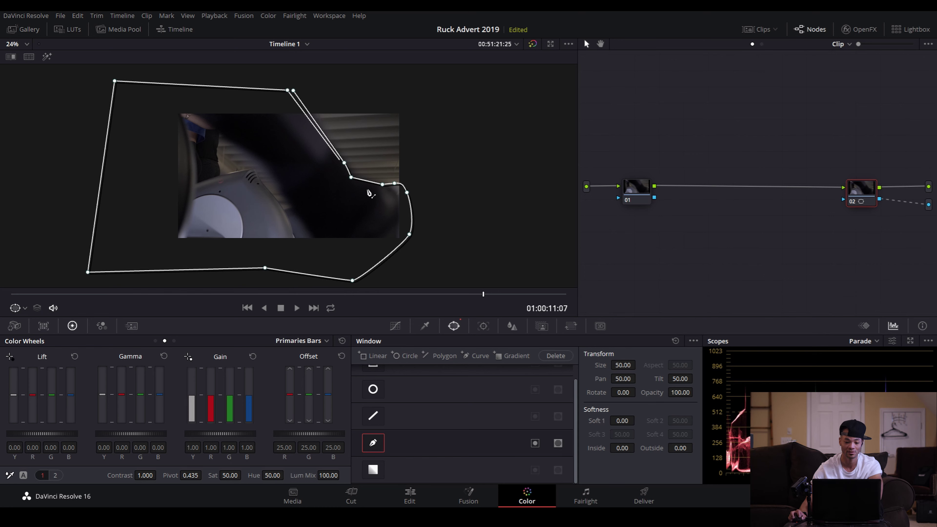
{"action": "left_click_drag", "start_coordinate": [115, 81], "coordinate": [137, 84]}
{"action": "left_click", "coordinate": [293, 90]}
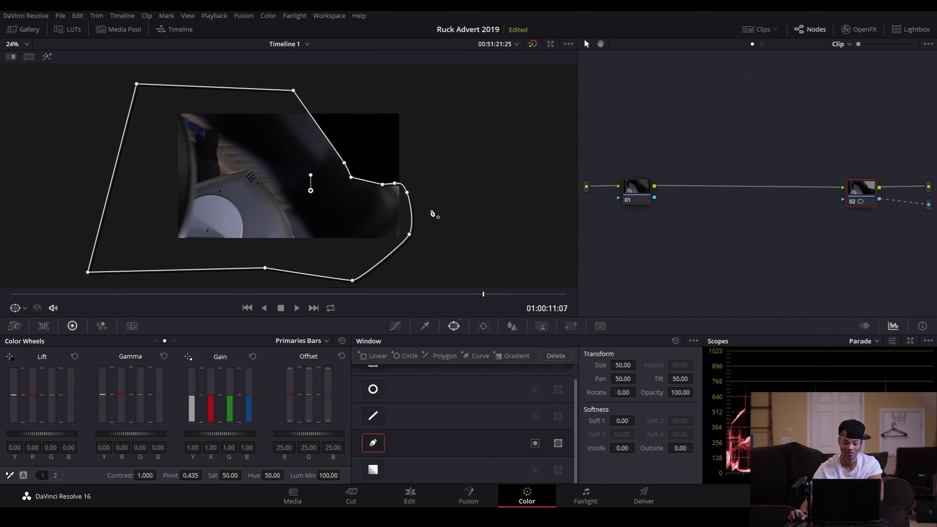
Switch between nodes 01 and 02 to compare the image with and without the mask
{"action": "left_click", "coordinate": [636, 192]}
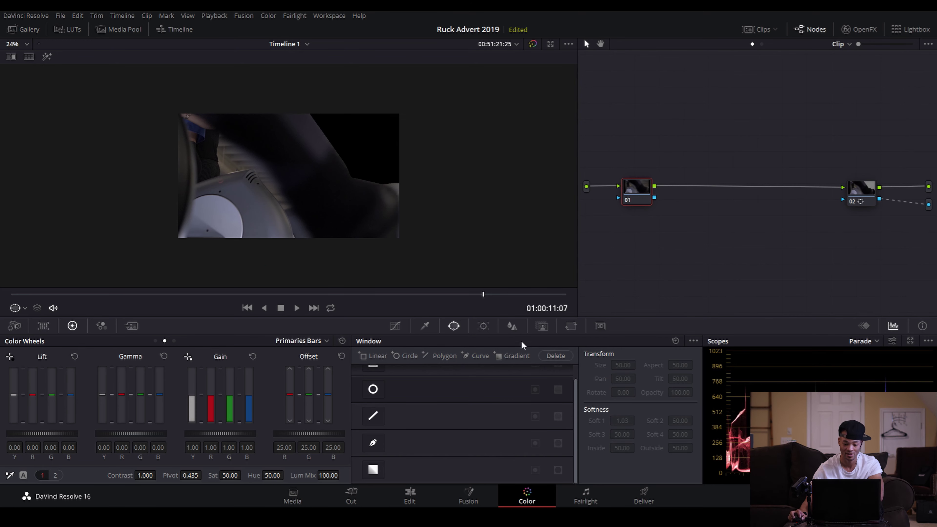
{"action": "left_click", "coordinate": [862, 191]}
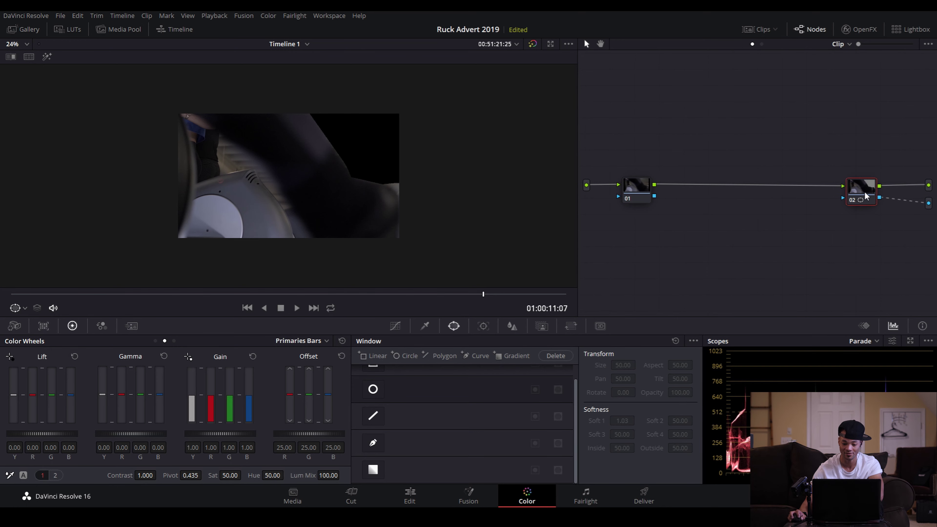
{"action": "left_click", "coordinate": [630, 190]}
Select node 02's window and switch its tracker to frame-by-frame keyframing
{"action": "left_click", "coordinate": [861, 188]}
{"action": "left_click", "coordinate": [483, 328]}
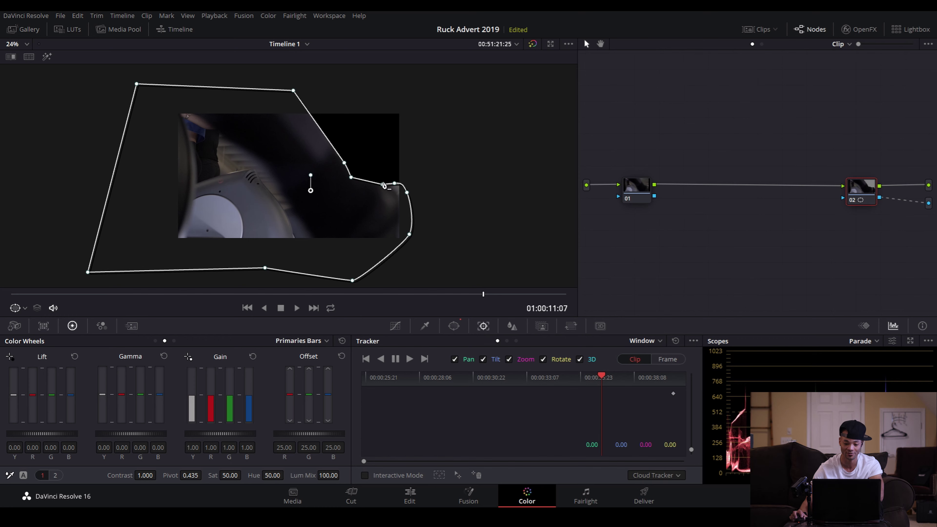
{"action": "left_click", "coordinate": [667, 360]}
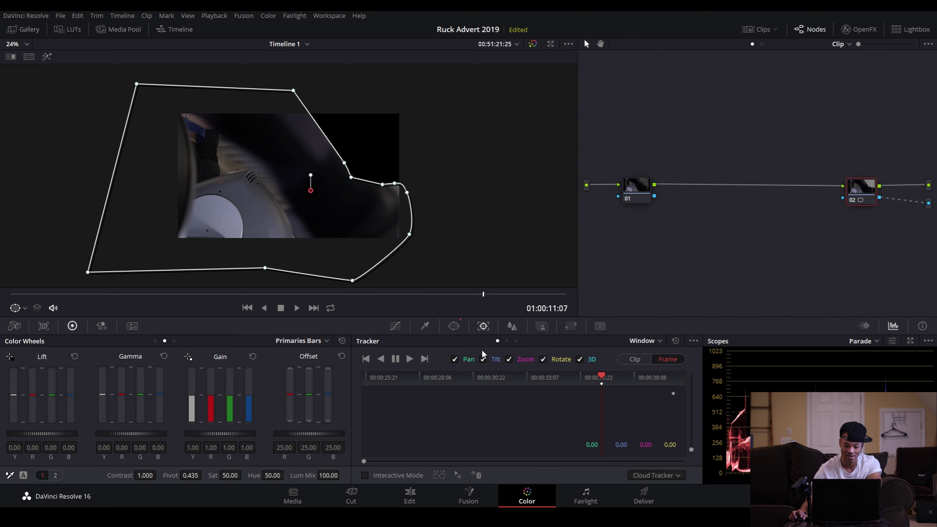
{"action": "key", "text": "Left"}
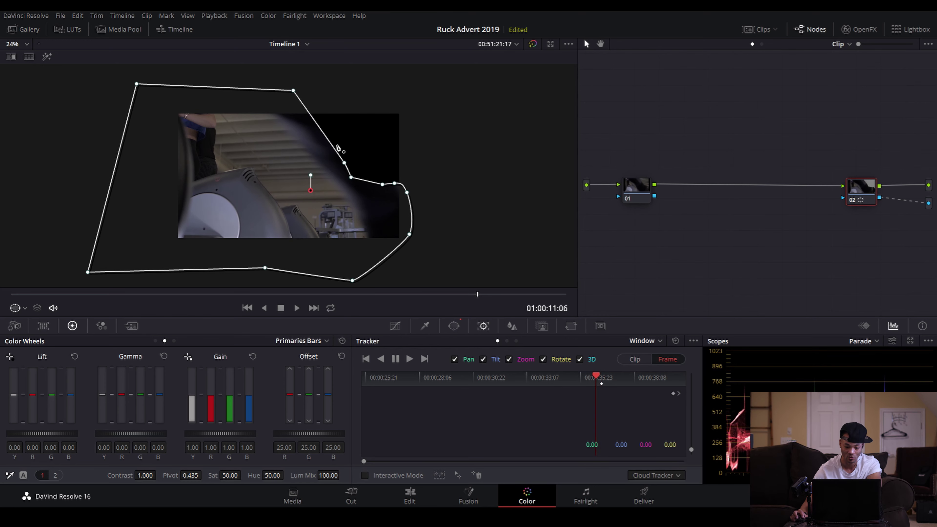
Move the window's points up and right to follow the subject on this frame
{"action": "left_click_drag", "start_coordinate": [345, 163], "coordinate": [389, 116]}
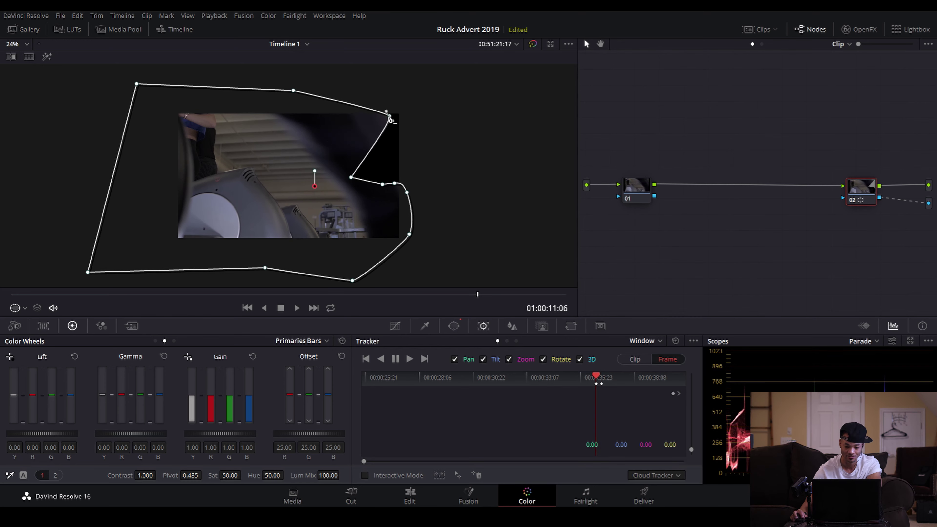
{"action": "left_click_drag", "start_coordinate": [351, 177], "coordinate": [400, 146]}
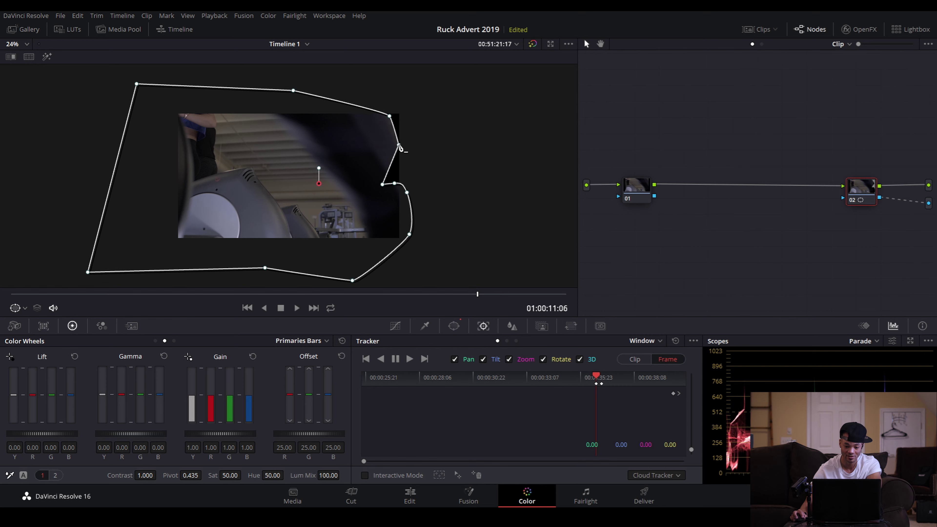
{"action": "left_click_drag", "start_coordinate": [383, 187], "coordinate": [434, 201]}
{"action": "left_click_drag", "start_coordinate": [410, 235], "coordinate": [442, 260]}
{"action": "left_click_drag", "start_coordinate": [300, 92], "coordinate": [371, 83]}
{"action": "mouse_move", "coordinate": [388, 117]}
{"action": "left_mouse_down"}
{"action": "mouse_move", "coordinate": [428, 111]}
{"action": "mouse_move", "coordinate": [383, 111]}
{"action": "left_mouse_up"}
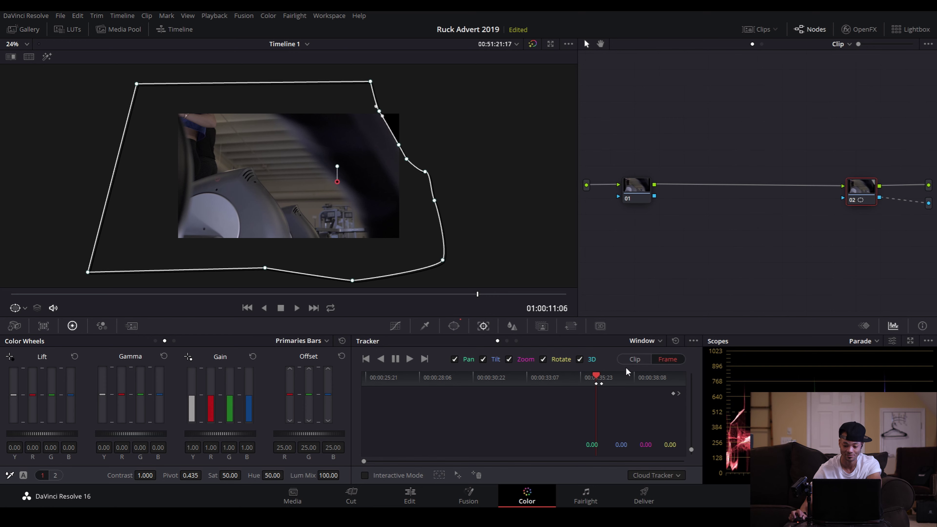
On an earlier frame, shift the window's right-side points further right and preview without the overlay
{"action": "key", "text": "Left"}
{"action": "key", "text": "Left"}
{"action": "key", "text": "Left"}
{"action": "key", "text": "Left"}
{"action": "key", "text": "Left"}
{"action": "key", "text": "Left"}
{"action": "key", "text": "Left"}
{"action": "key", "text": "Left"}
{"action": "left_click_drag", "start_coordinate": [358, 74], "coordinate": [510, 284]}
{"action": "left_click_drag", "start_coordinate": [444, 260], "coordinate": [466, 260]}
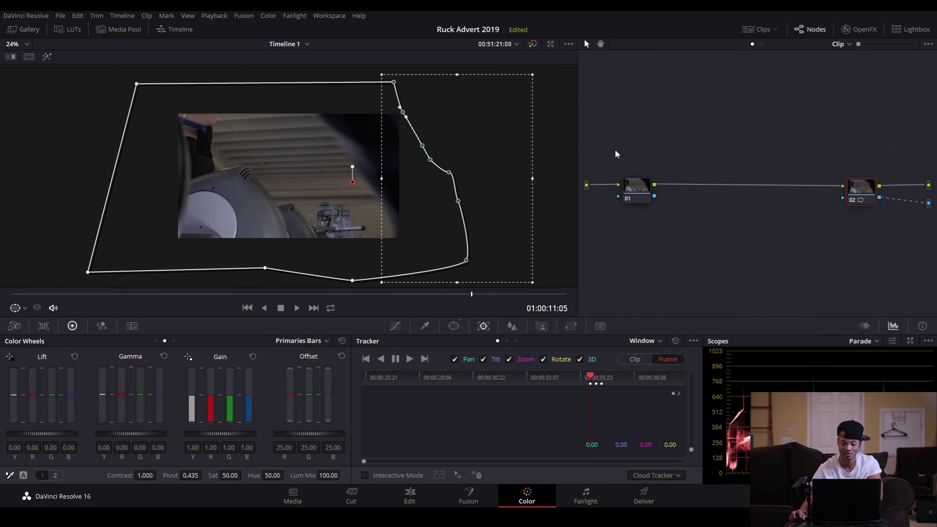
{"action": "key", "text": "shift+alt+semicolon"}
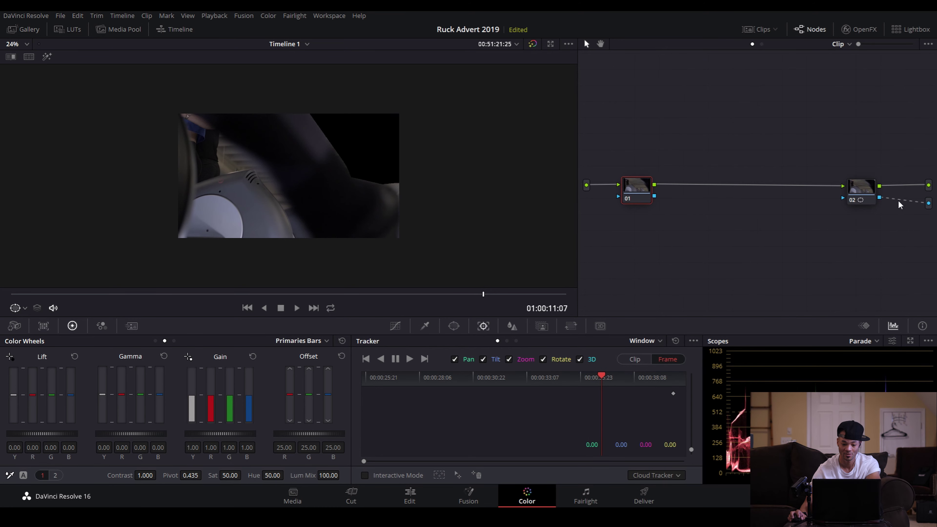
Pull node 02's window points up-left and inward to fit the subject on this frame
{"action": "left_click", "coordinate": [865, 200]}
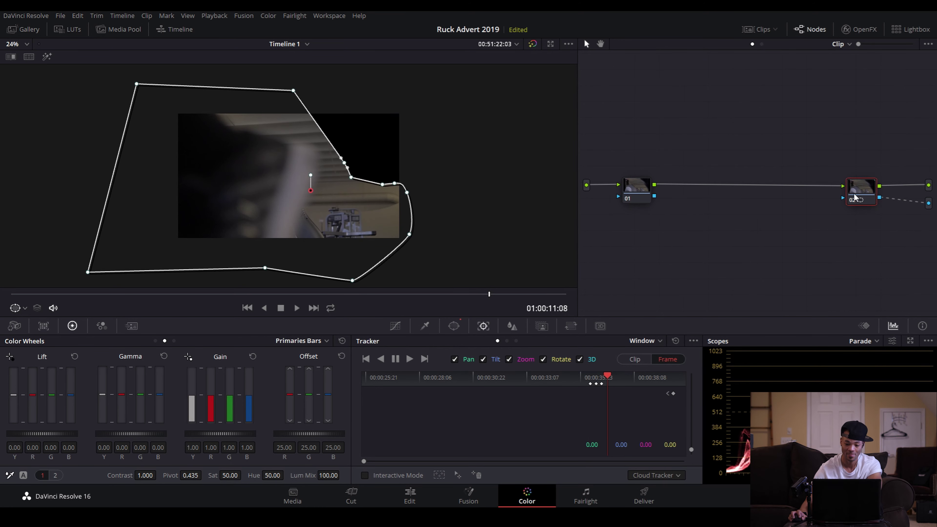
{"action": "left_click_drag", "start_coordinate": [295, 93], "coordinate": [168, 61]}
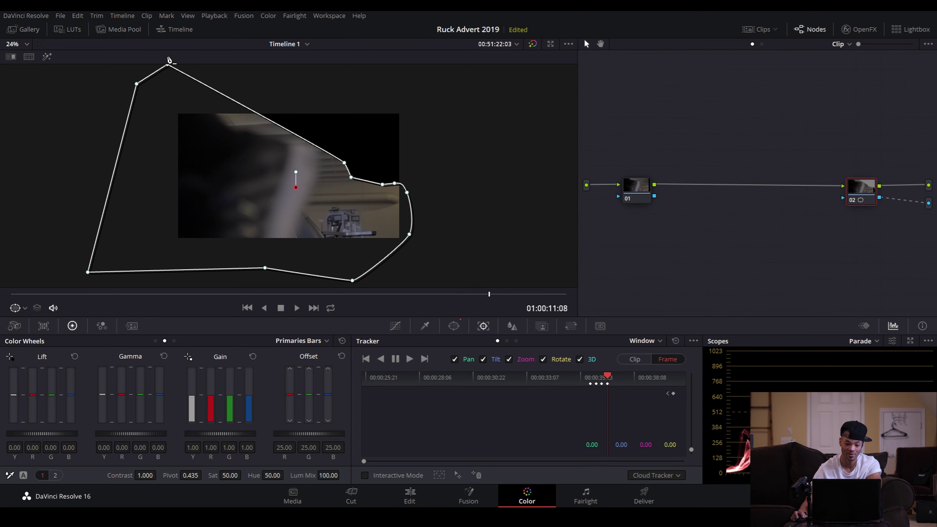
{"action": "left_click_drag", "start_coordinate": [345, 165], "coordinate": [224, 124]}
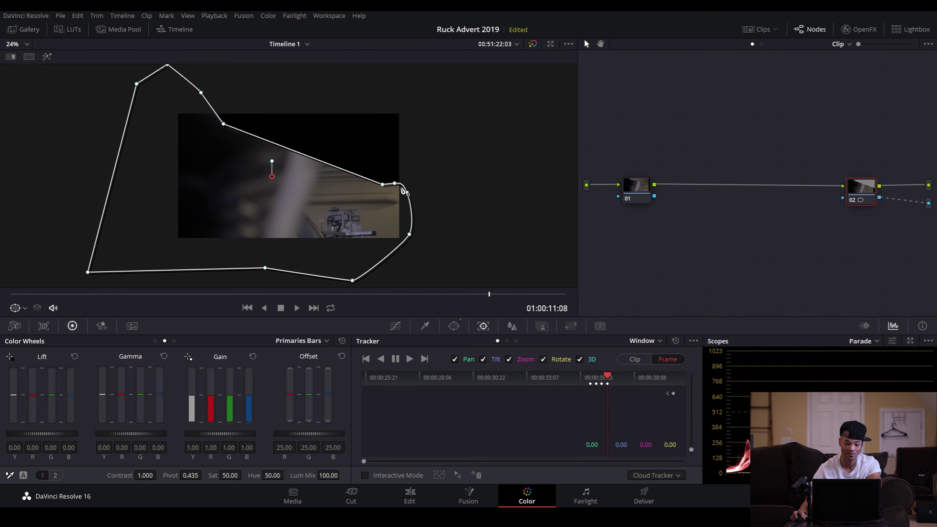
{"action": "left_click_drag", "start_coordinate": [383, 185], "coordinate": [241, 129]}
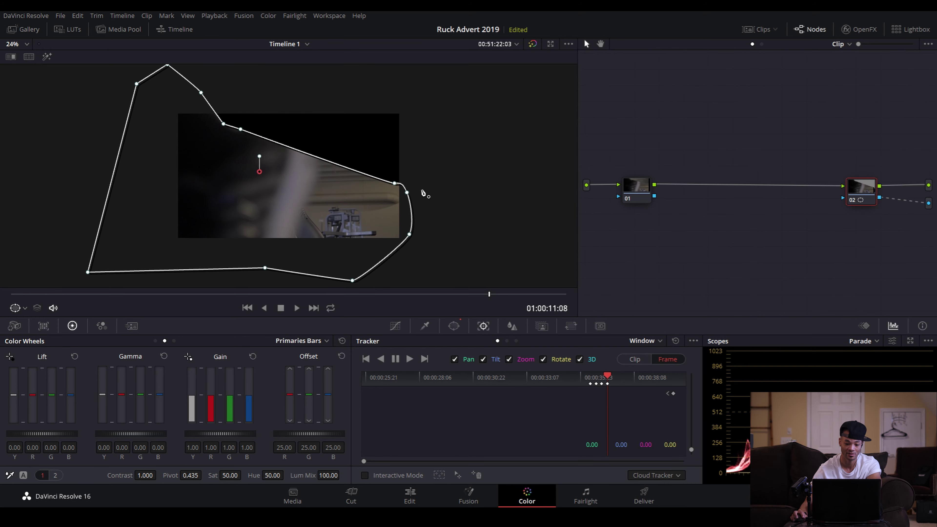
{"action": "left_click_drag", "start_coordinate": [395, 183], "coordinate": [287, 129]}
{"action": "left_click_drag", "start_coordinate": [274, 142], "coordinate": [315, 152]}
{"action": "left_click_drag", "start_coordinate": [409, 240], "coordinate": [311, 187]}
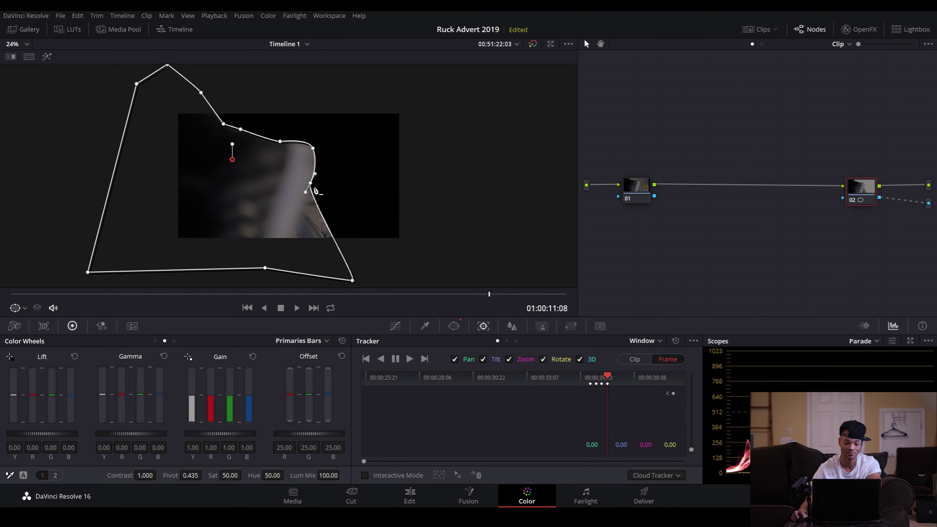
{"action": "left_click_drag", "start_coordinate": [351, 283], "coordinate": [287, 251]}
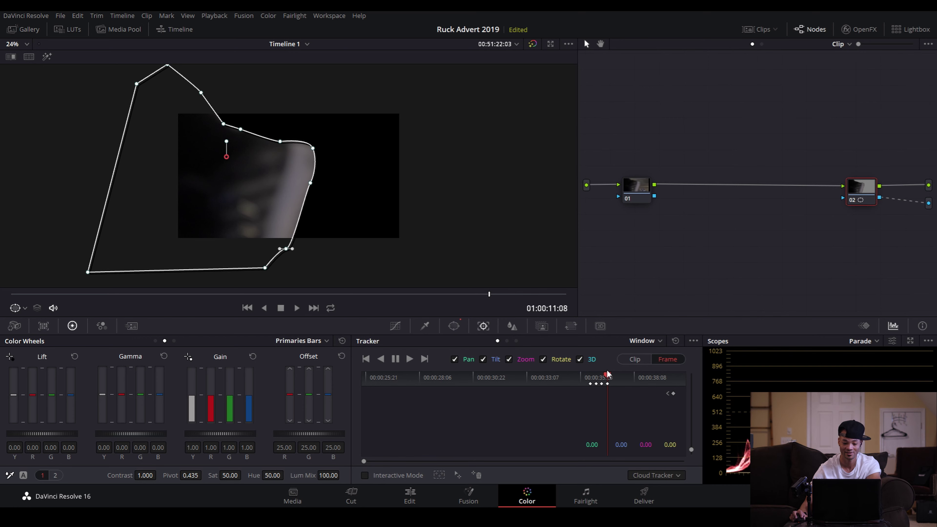
On the next frame, shift the tracked window left, then step back to check the track
{"action": "left_click", "coordinate": [455, 327]}
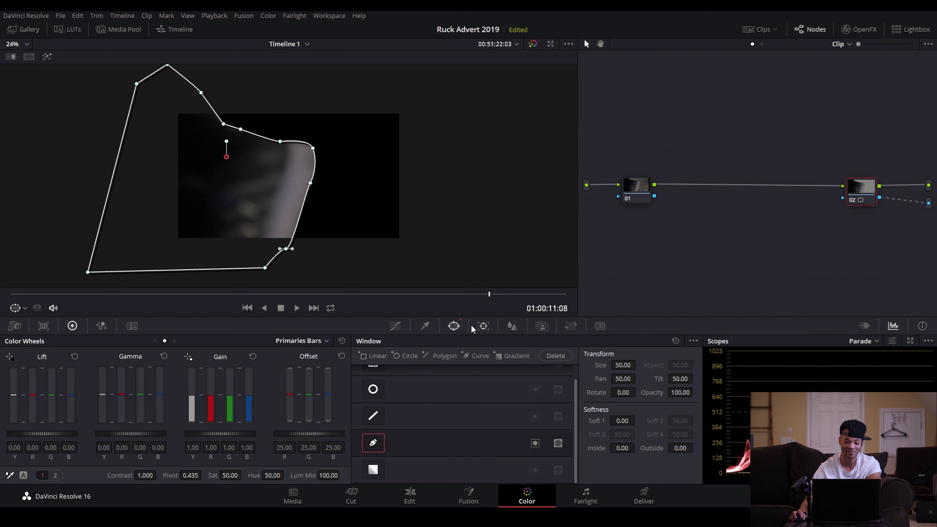
{"action": "left_click", "coordinate": [479, 328]}
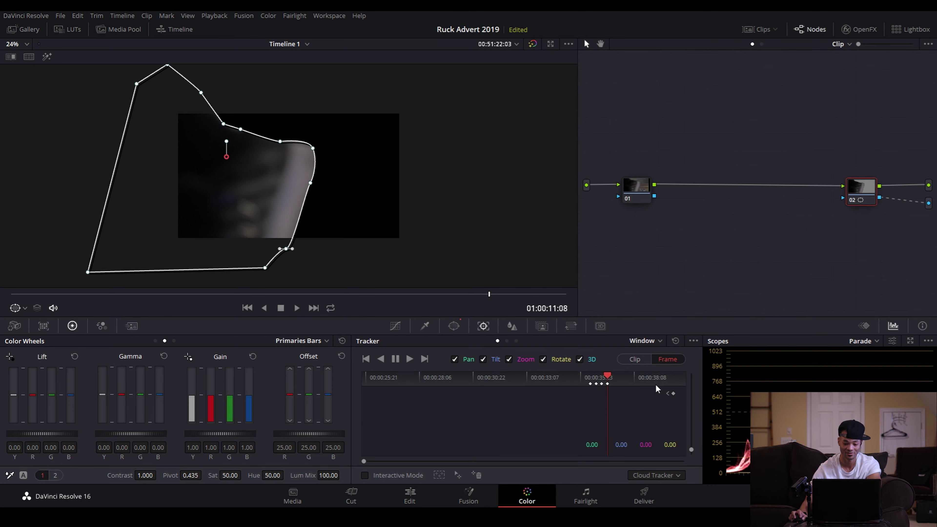
{"action": "key", "text": "Right"}
{"action": "scroll", "coordinate": [298, 137], "scroll_direction": "down", "scroll_amount": 1}
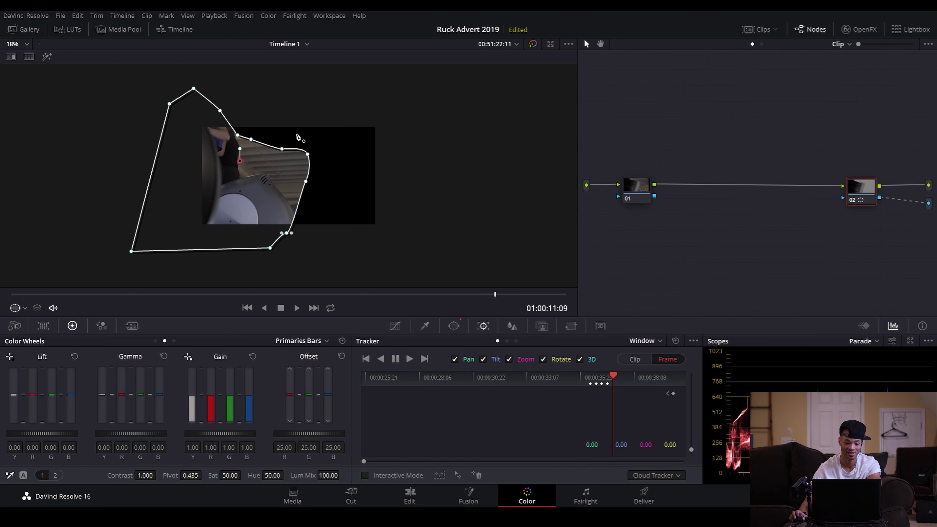
{"action": "left_click_drag", "start_coordinate": [239, 171], "coordinate": [132, 168]}
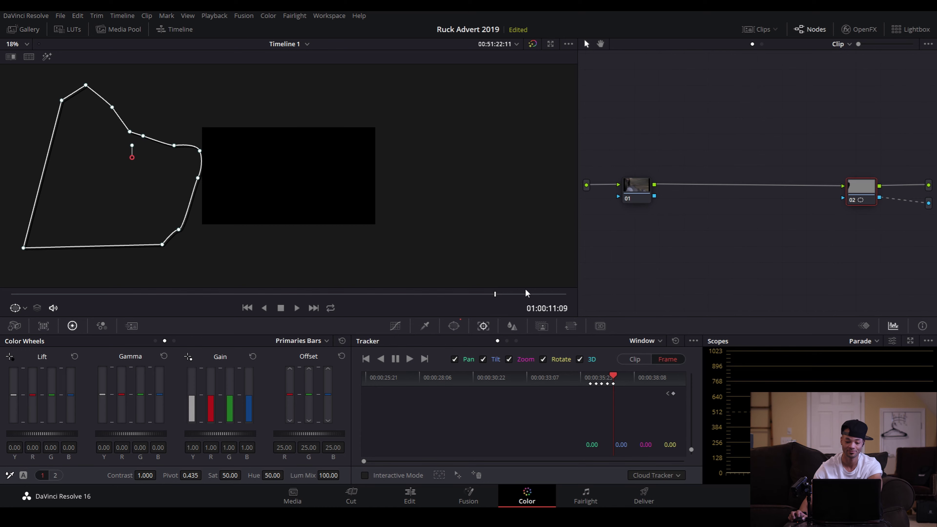
{"action": "key", "text": "Left"}
{"action": "key", "text": "Left"}
{"action": "key", "text": "Left"}
Compare the shot with and without node 02's window by switching between nodes 01 and 02
{"action": "left_click", "coordinate": [454, 326]}
{"action": "left_click", "coordinate": [635, 191]}
{"action": "left_click", "coordinate": [861, 188]}
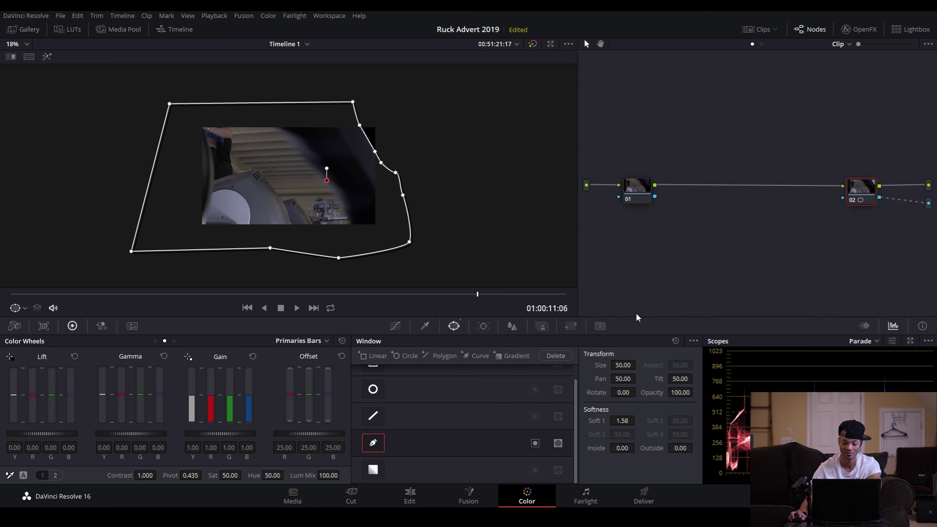
{"action": "left_click", "coordinate": [637, 188]}
{"action": "left_click", "coordinate": [867, 194]}
{"action": "left_click", "coordinate": [636, 194]}
{"action": "left_click", "coordinate": [874, 198]}
Soften the window's inside edge to 1.88 and preview neighbouring frames without the outline
{"action": "left_click_drag", "start_coordinate": [637, 448], "coordinate": [632, 446]}
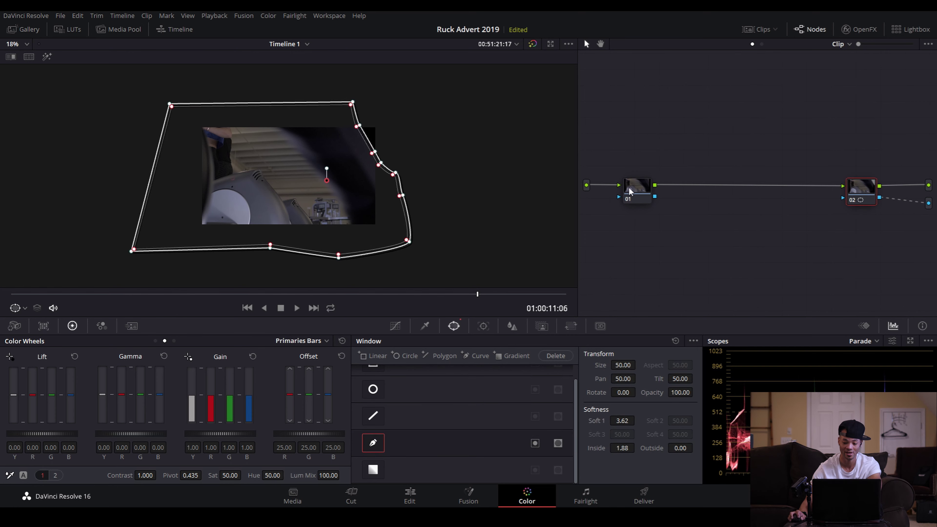
{"action": "left_click", "coordinate": [646, 199]}
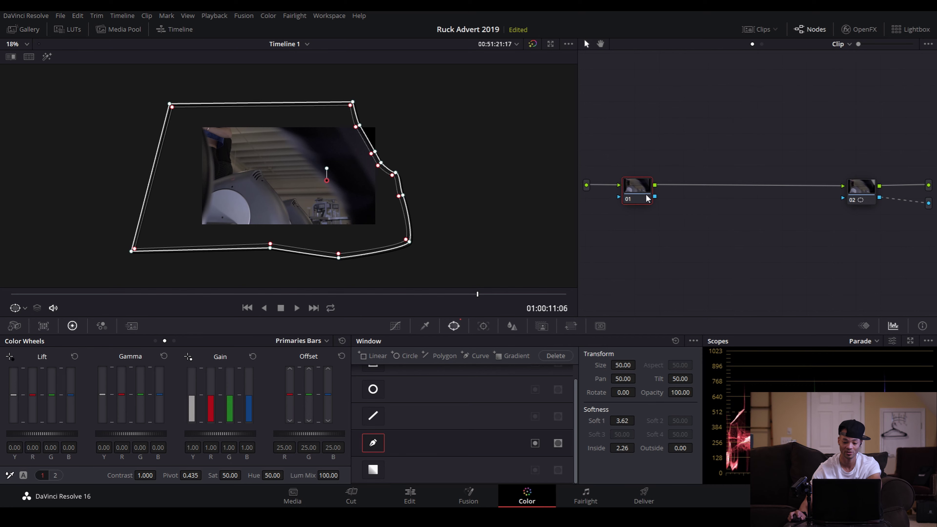
{"action": "left_click_drag", "start_coordinate": [479, 295], "coordinate": [478, 298]}
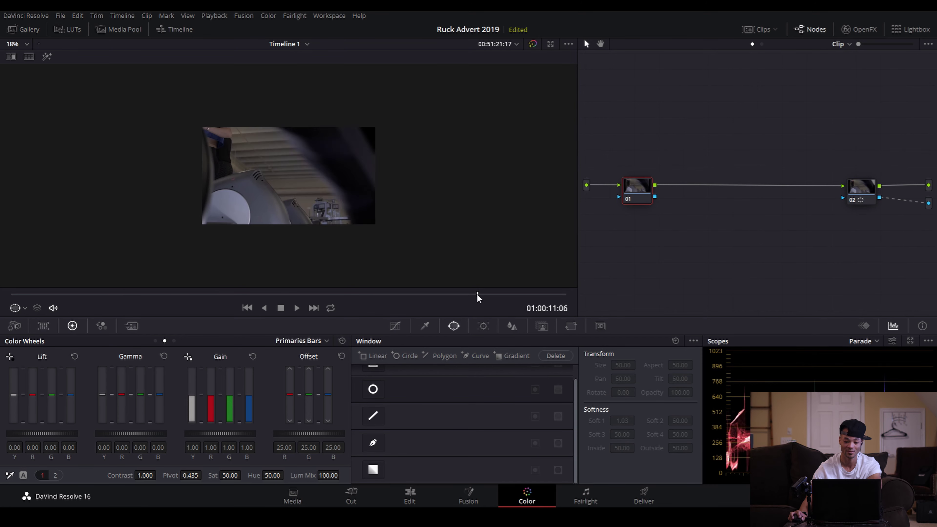
{"action": "left_click", "coordinate": [863, 196]}
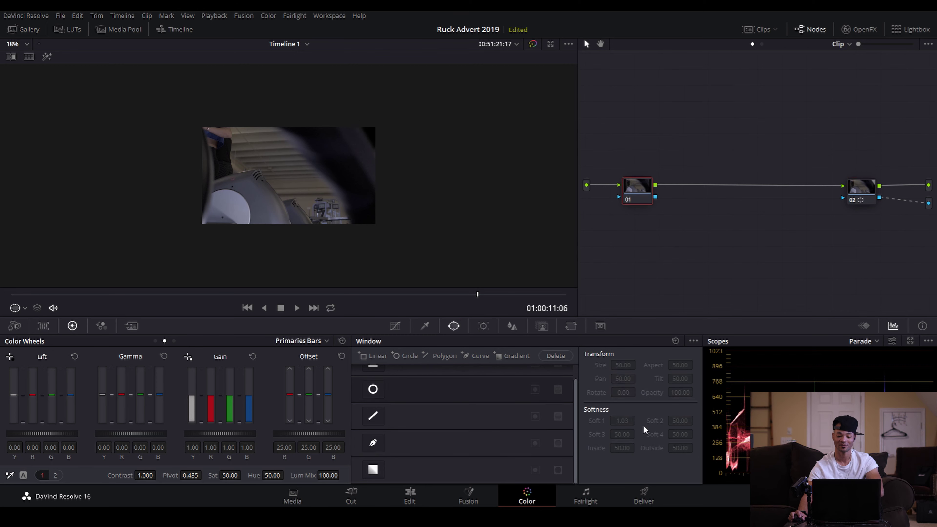
{"action": "key", "text": "shift+semicolon"}
{"action": "key", "text": "shift+apostrophe"}
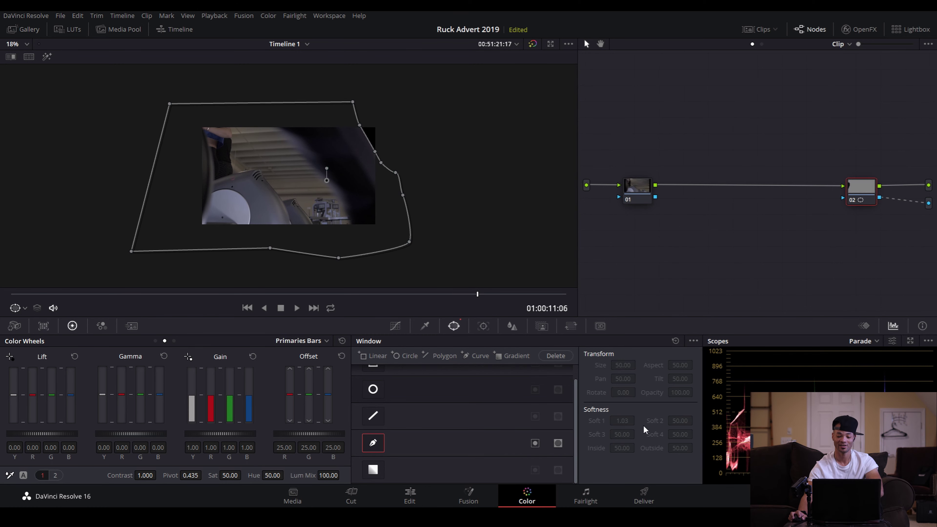
Set the tracker to Clip mode and raise Inside softness to about 3.02
{"action": "left_click", "coordinate": [486, 327]}
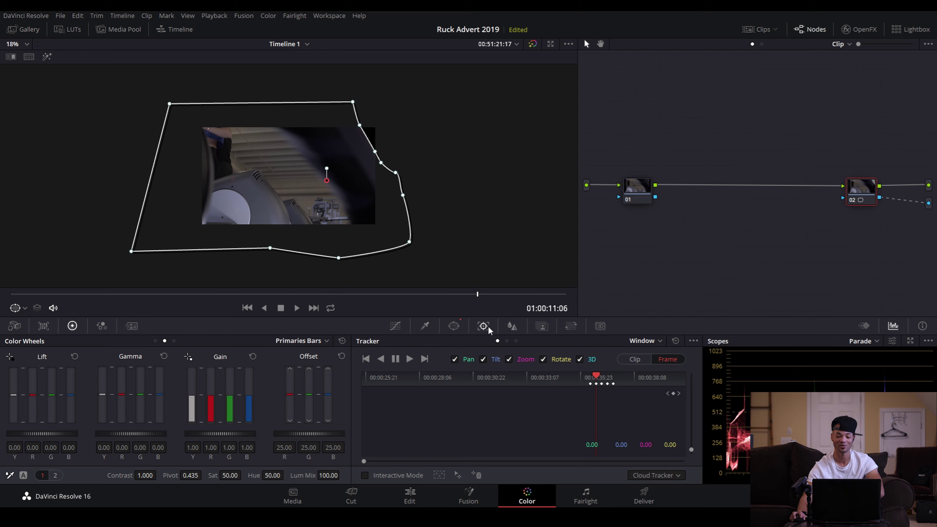
{"action": "left_click", "coordinate": [640, 362]}
{"action": "left_click", "coordinate": [460, 327]}
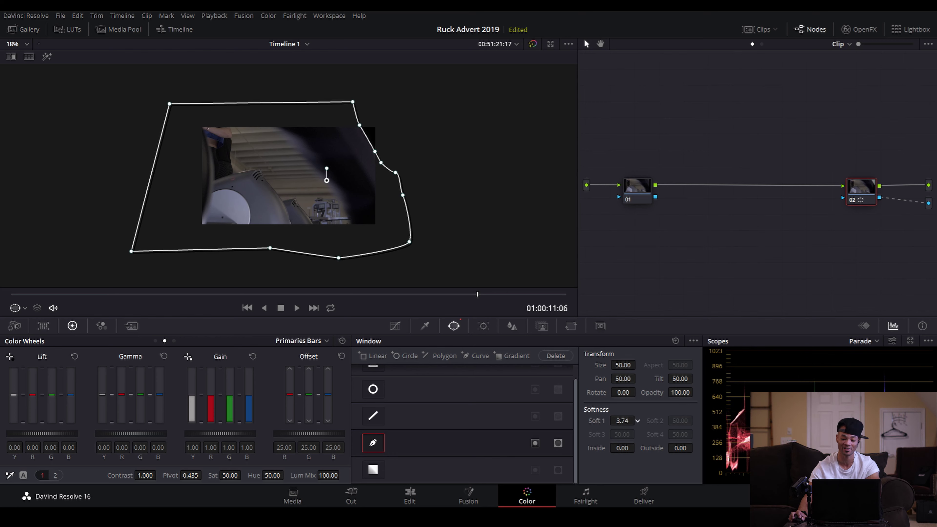
{"action": "left_click_drag", "start_coordinate": [621, 451], "coordinate": [637, 447]}
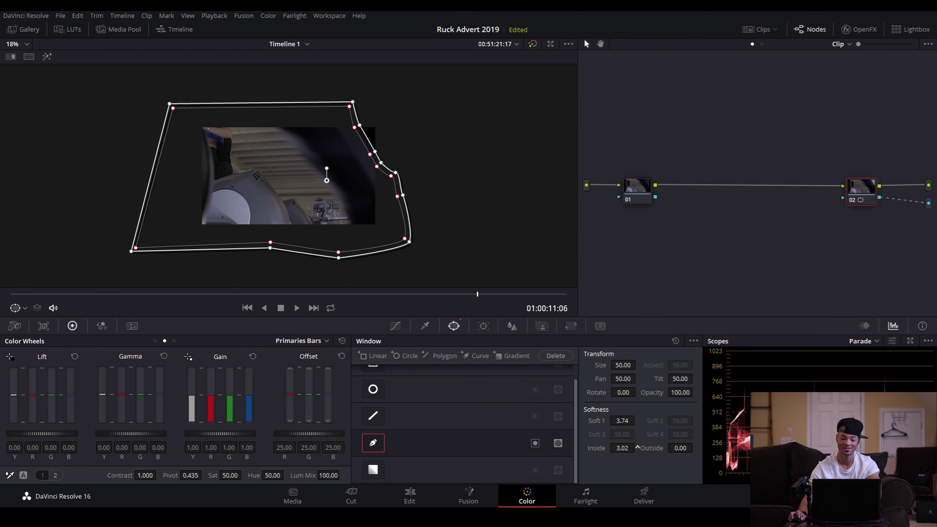
{"action": "left_click", "coordinate": [640, 190]}
{"action": "key", "text": "Right"}
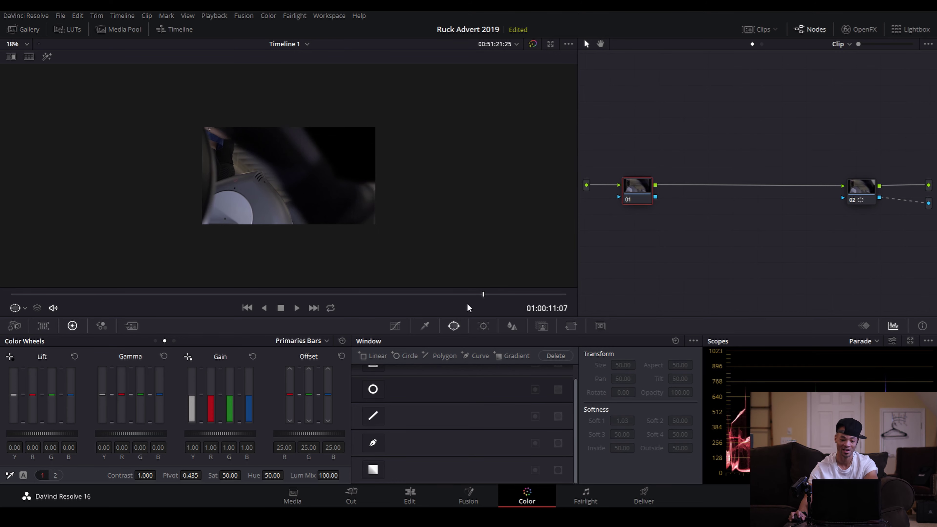
Return to the Edit page with the playhead on the last Video 2 clip
{"action": "key", "text": "Right"}
{"action": "key", "text": "Right"}
{"action": "key", "text": "Right"}
{"action": "left_click", "coordinate": [412, 499]}
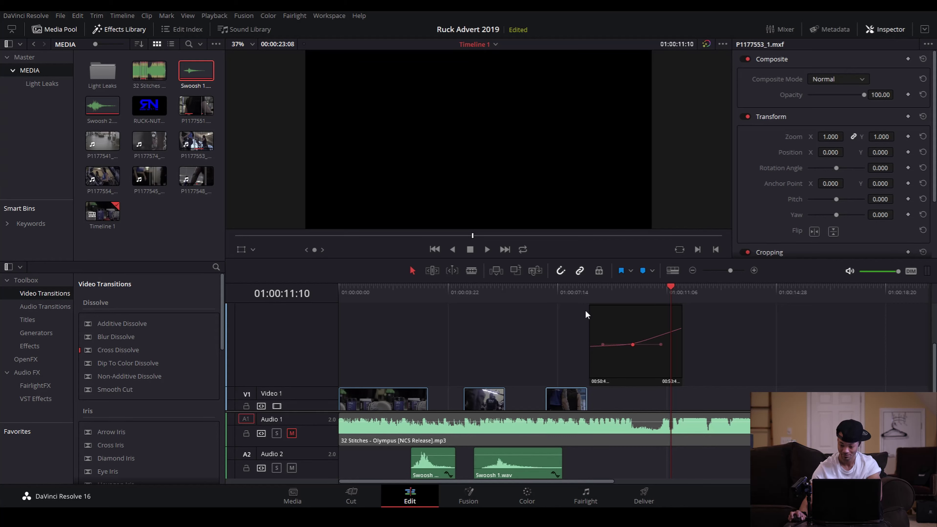
{"action": "left_click", "coordinate": [576, 287]}
{"action": "scroll", "coordinate": [651, 355], "scroll_direction": "down", "scroll_amount": 3}
Hide P1177553_1's retime controls and retime curve, then trim its start to the playhead
{"action": "right_click", "coordinate": [644, 320]}
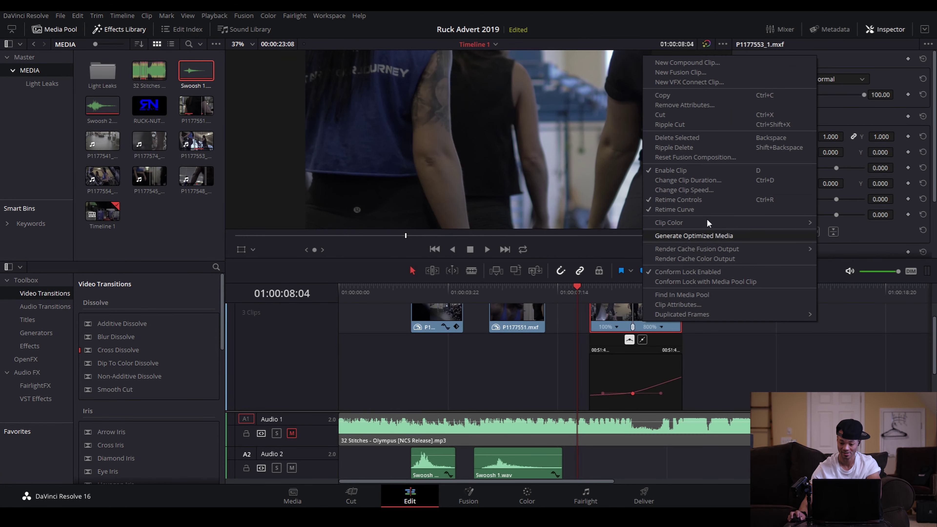
{"action": "left_click", "coordinate": [695, 201]}
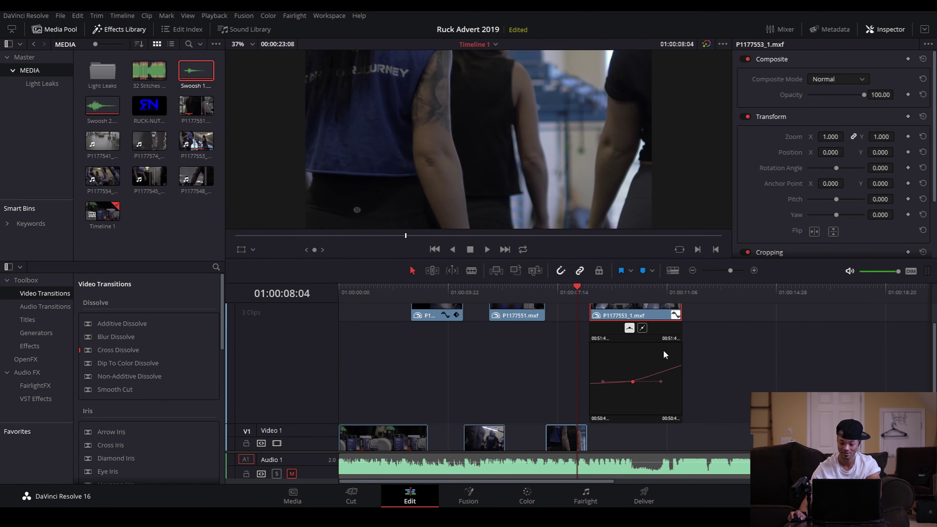
{"action": "right_click", "coordinate": [654, 316]}
{"action": "left_click", "coordinate": [694, 201]}
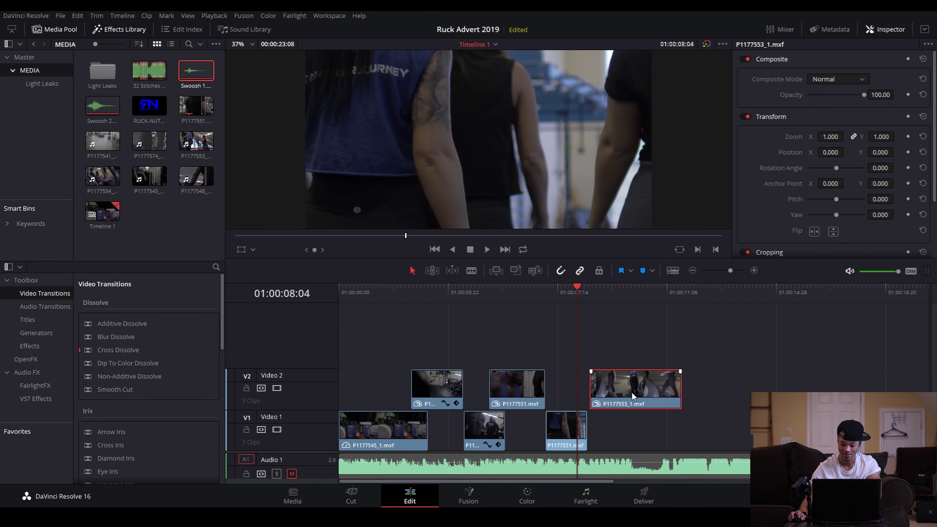
{"action": "left_click_drag", "start_coordinate": [595, 394], "coordinate": [590, 398]}
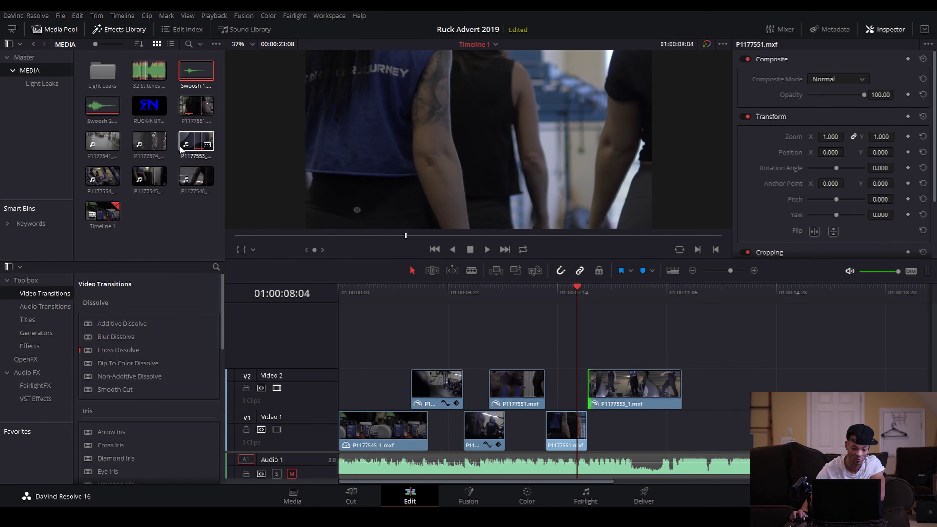
{"action": "left_click", "coordinate": [102, 176]}
Scrub through P1177554 in the source viewer to find the starting frame
{"action": "left_click_drag", "start_coordinate": [286, 234], "coordinate": [490, 236]}
{"action": "scroll", "coordinate": [454, 114], "scroll_direction": "up", "scroll_amount": 1}
{"action": "scroll", "coordinate": [455, 113], "scroll_direction": "up", "scroll_amount": 1}
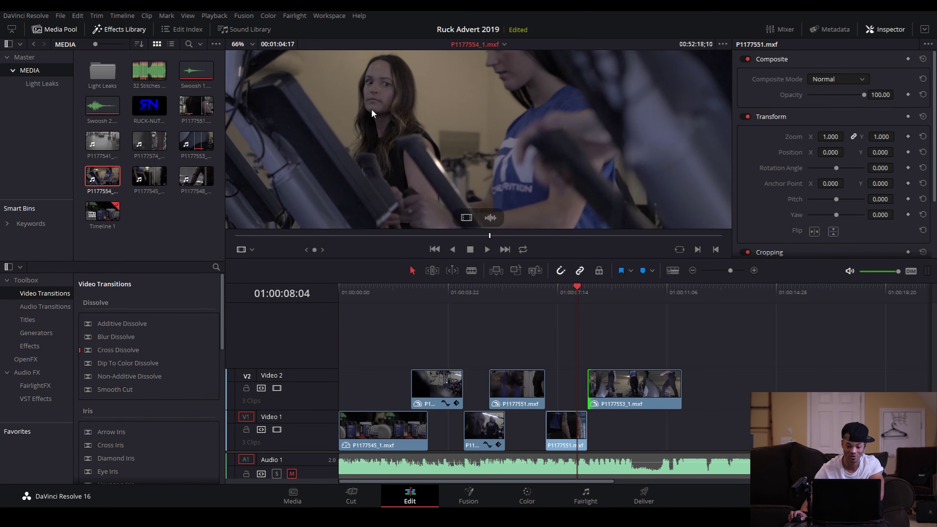
{"action": "left_click_drag", "start_coordinate": [489, 238], "coordinate": [509, 232]}
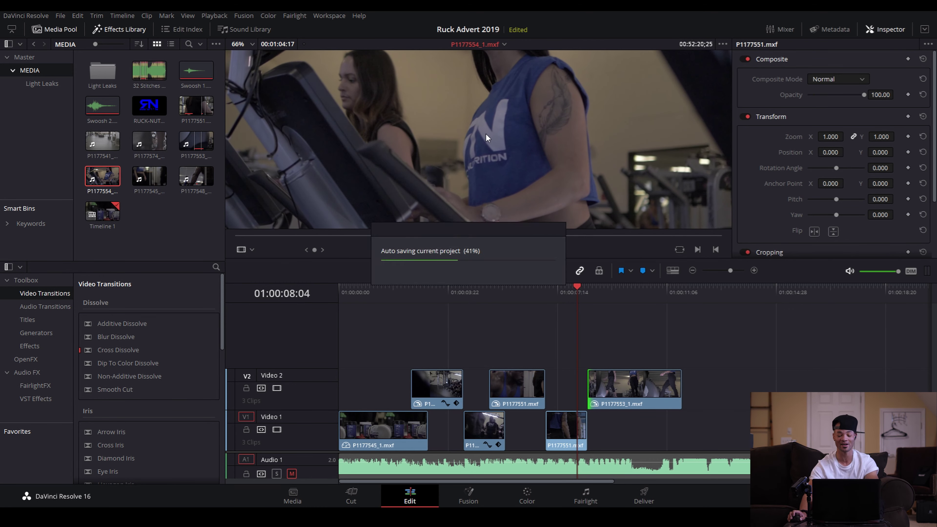
{"action": "scroll", "coordinate": [486, 134], "scroll_direction": "down", "scroll_amount": 2}
{"action": "left_click_drag", "start_coordinate": [506, 239], "coordinate": [511, 236]}
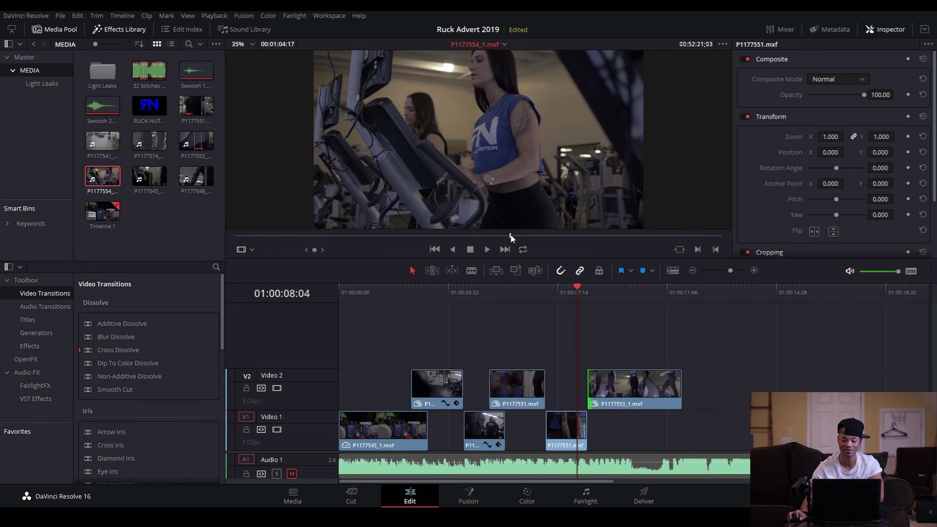
Mark a 13-second In/Out range and place its video on Video 1 after the last clip
{"action": "key", "text": "i"}
{"action": "key", "text": "space"}
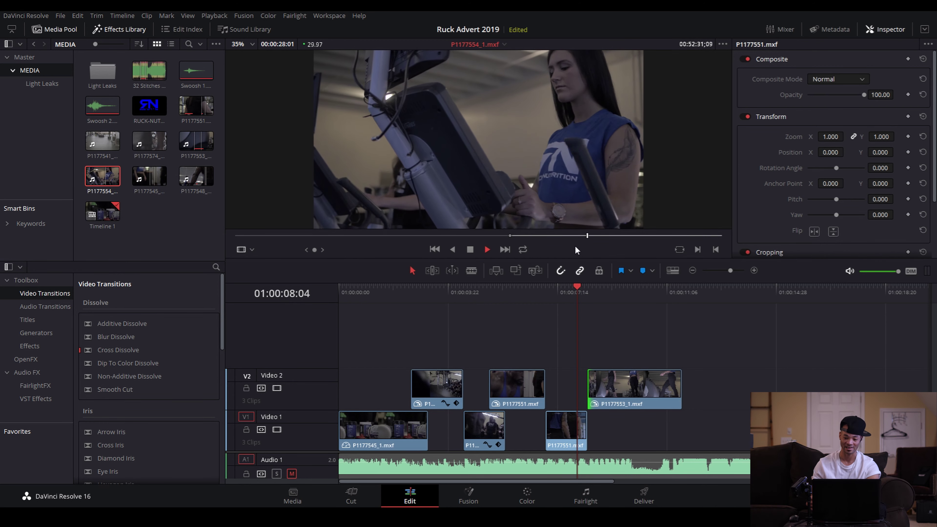
{"action": "key", "text": "space"}
{"action": "key", "text": "o"}
{"action": "mouse_move", "coordinate": [468, 218]}
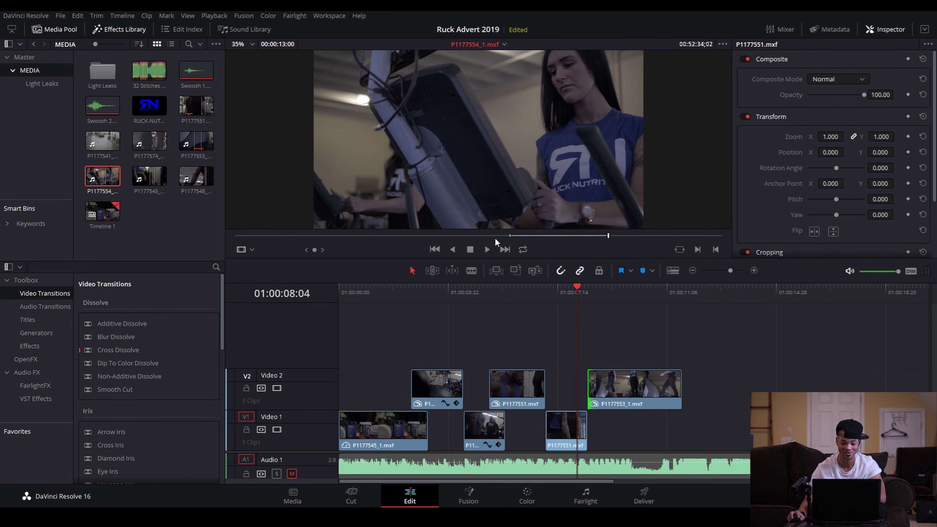
{"action": "left_click_drag", "start_coordinate": [467, 217], "coordinate": [675, 432]}
{"action": "left_click_drag", "start_coordinate": [657, 289], "coordinate": [659, 290]}
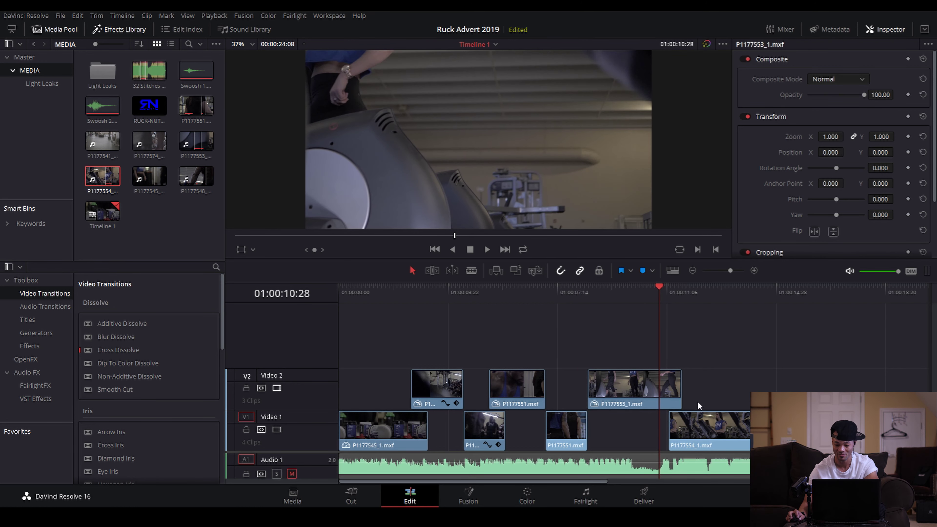
Snap P1177554_1 to the playhead and step through the new cut
{"action": "left_click_drag", "start_coordinate": [705, 425], "coordinate": [697, 429]}
{"action": "key", "text": "Right"}
{"action": "key", "text": "Right"}
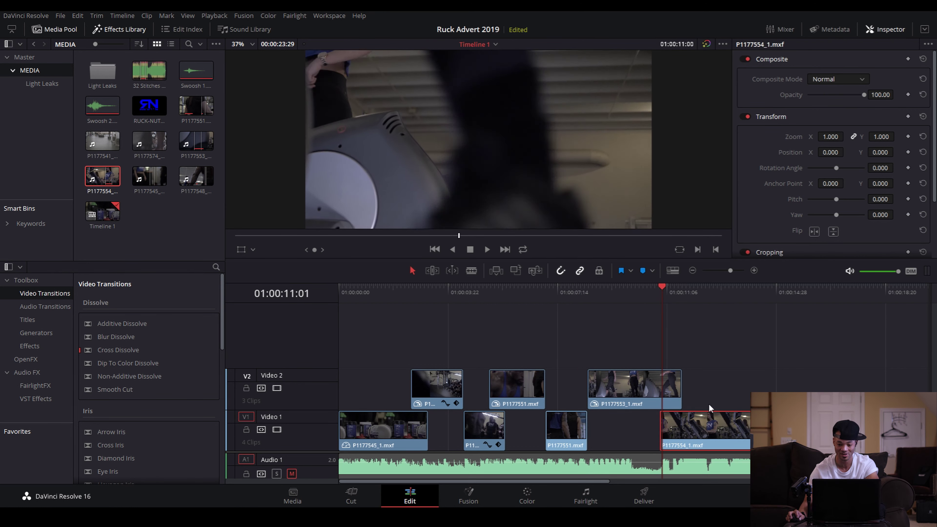
{"action": "key", "text": "Right"}
{"action": "key", "text": "Right"}
{"action": "key", "text": "Right"}
{"action": "key", "text": "Right"}
{"action": "key", "text": "Right"}
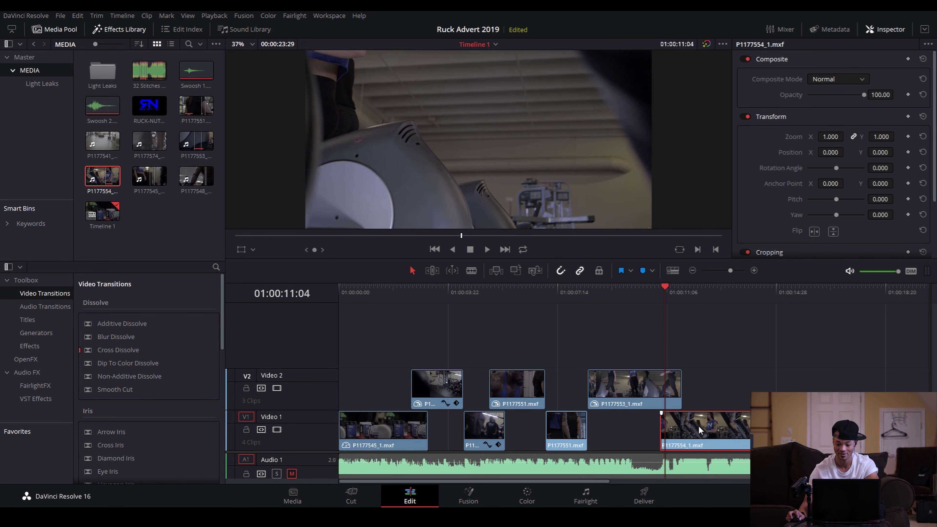
{"action": "key", "text": "Right"}
{"action": "key", "text": "Right"}
{"action": "key", "text": "Right"}
{"action": "key", "text": "Right"}
{"action": "key", "text": "Right"}
{"action": "key", "text": "Right"}
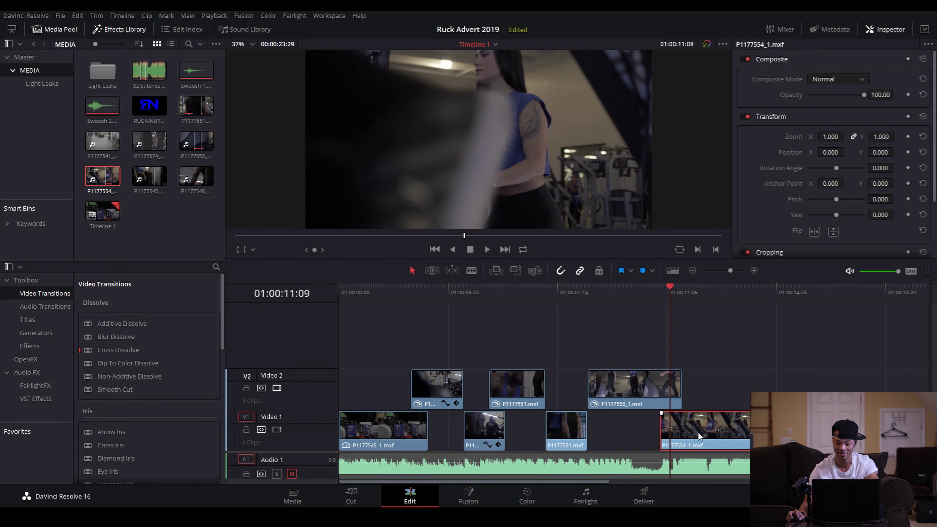
{"action": "key", "text": "Right"}
{"action": "key", "text": "Right"}
{"action": "key", "text": "Right"}
{"action": "key", "text": "Right"}
{"action": "key", "text": "Right"}
{"action": "key", "text": "Right"}
{"action": "key", "text": "Right"}
{"action": "key", "text": "Right"}
{"action": "key", "text": "Right"}
{"action": "key", "text": "Right"}
{"action": "key", "text": "Right"}
{"action": "key", "text": "Right"}
{"action": "key", "text": "Right"}
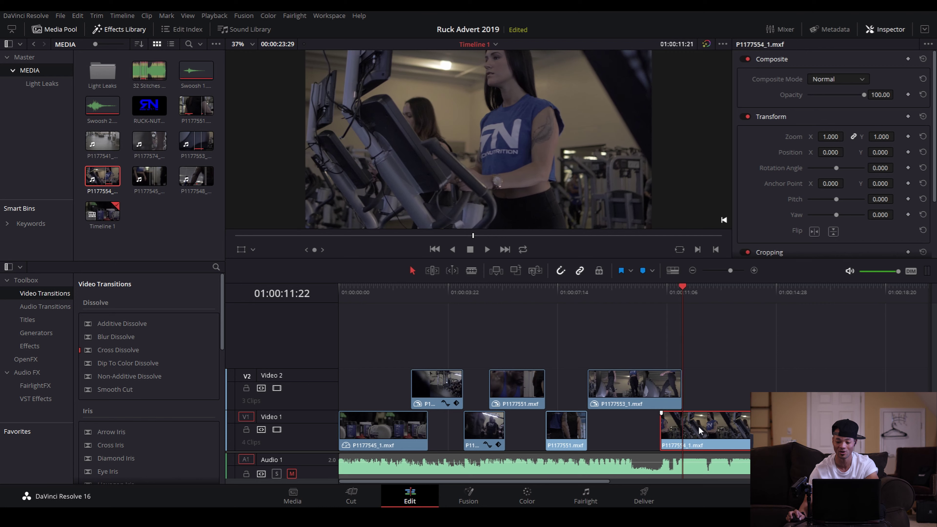
{"action": "mouse_move", "coordinate": [650, 292]}
{"action": "left_mouse_down"}
{"action": "mouse_move", "coordinate": [616, 291]}
{"action": "mouse_move", "coordinate": [661, 289]}
{"action": "left_mouse_up"}
Unmute the Audio 1 music and resize the timeline so Audio 2 is visible
{"action": "left_click", "coordinate": [291, 474]}
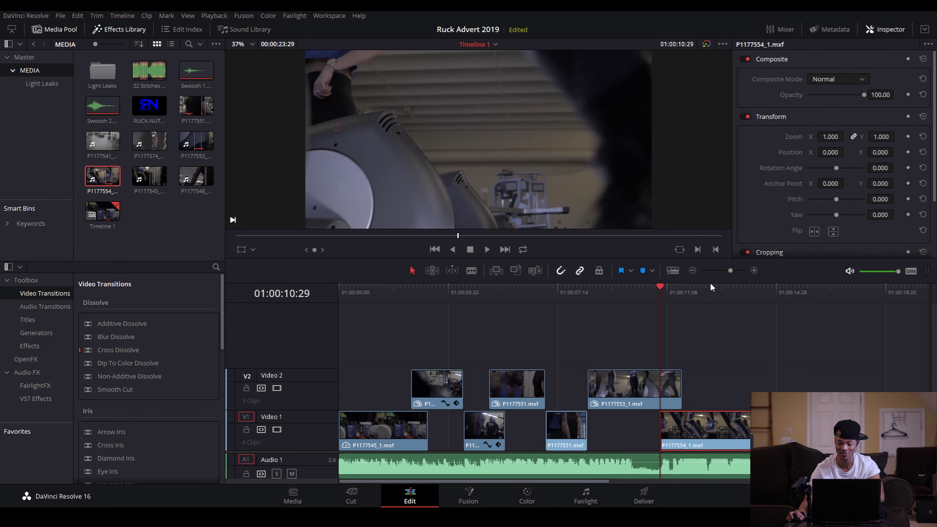
{"action": "left_click", "coordinate": [694, 271]}
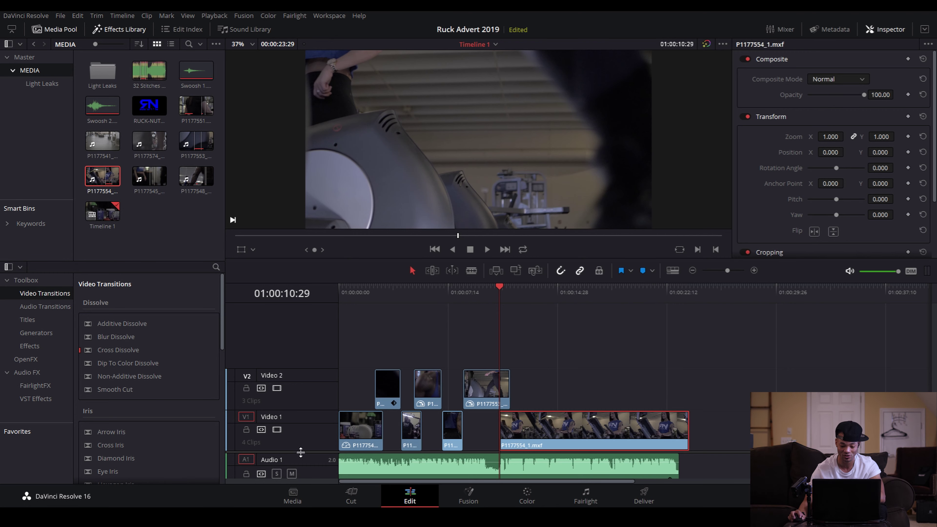
{"action": "left_click_drag", "start_coordinate": [300, 453], "coordinate": [369, 392]}
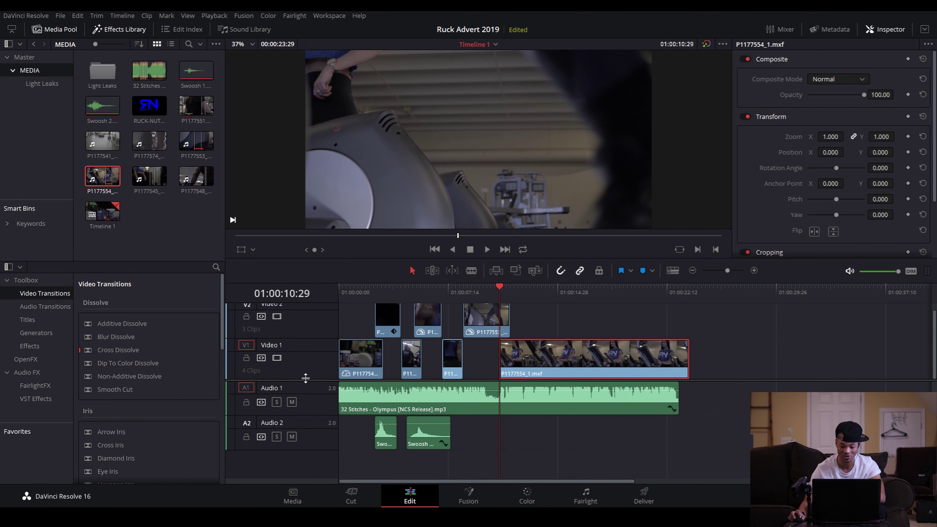
{"action": "left_click", "coordinate": [754, 271]}
{"action": "left_click", "coordinate": [755, 271]}
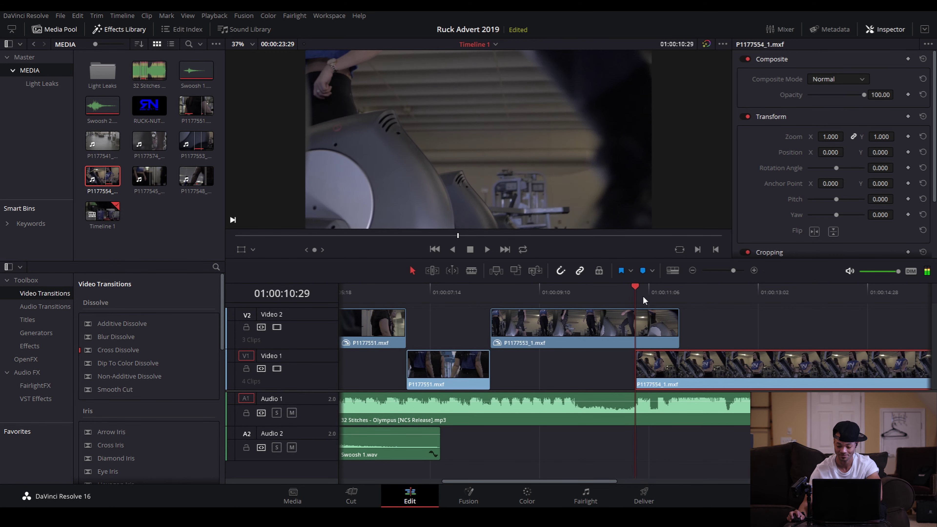
Drag a copy of Swoosh 2.wav along Audio 2 to the start of P1177554_1.mxf
{"action": "key", "text": "Right"}
{"action": "key", "text": "Right"}
{"action": "key", "text": "Right"}
{"action": "key", "text": "Right"}
{"action": "key", "text": "Right"}
{"action": "key", "text": "Right"}
{"action": "key", "text": "Right"}
{"action": "key", "text": "Right"}
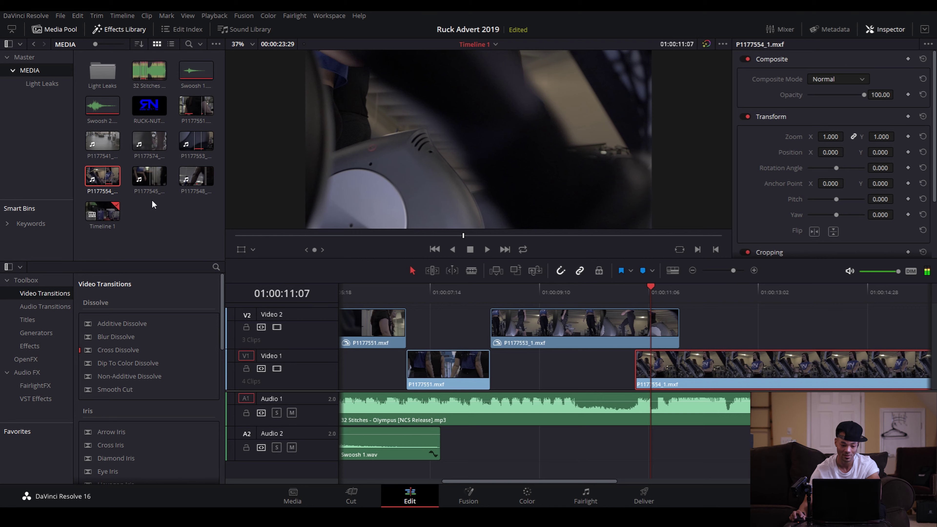
{"action": "left_click_drag", "start_coordinate": [460, 480], "coordinate": [420, 481]}
{"action": "left_click_drag", "start_coordinate": [374, 445], "coordinate": [863, 435]}
{"action": "left_click", "coordinate": [825, 295]}
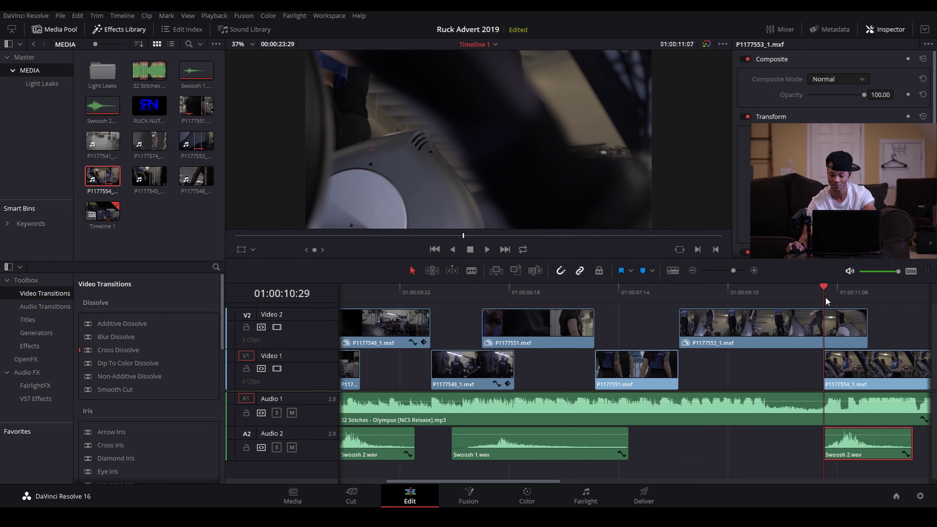
Snap the swoosh copy to the playhead and play the advert from the start
{"action": "left_click_drag", "start_coordinate": [867, 448], "coordinate": [865, 449]}
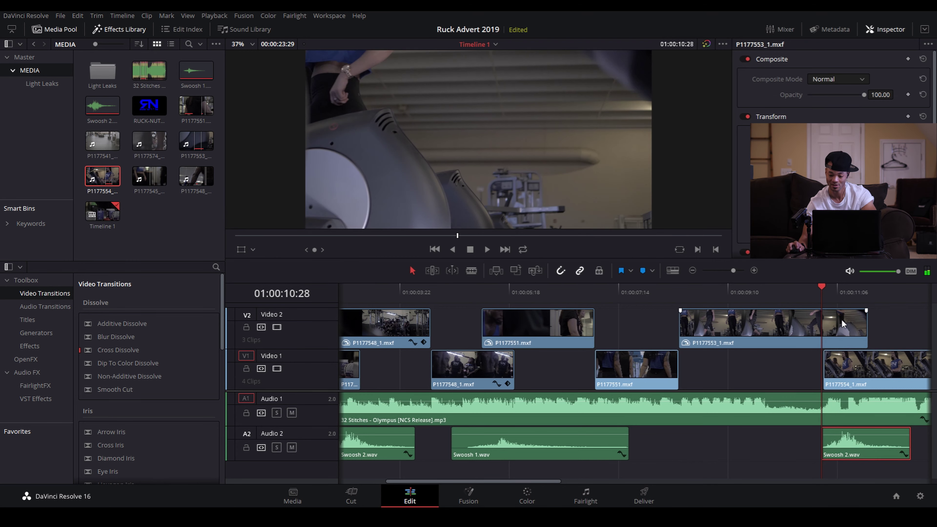
{"action": "key", "text": "space"}
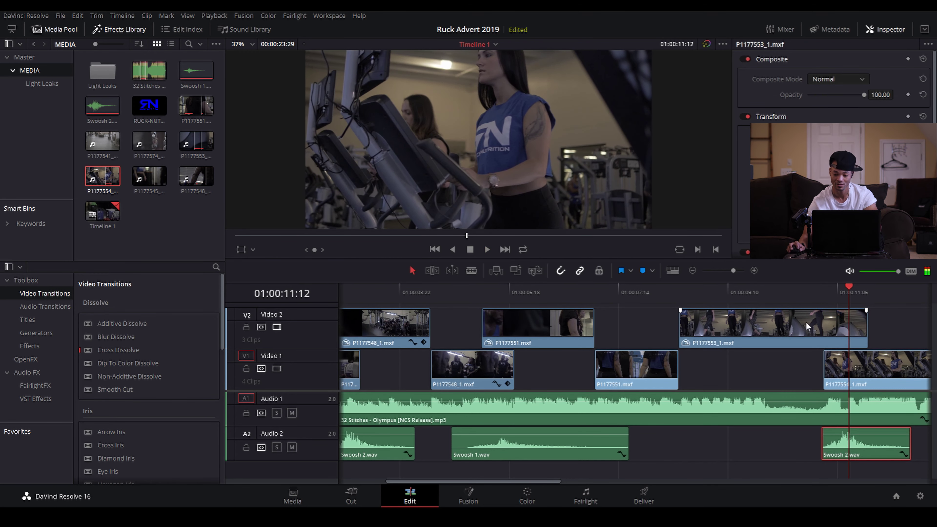
{"action": "left_click", "coordinate": [693, 271]}
{"action": "left_click", "coordinate": [692, 271]}
{"action": "key", "text": "Home"}
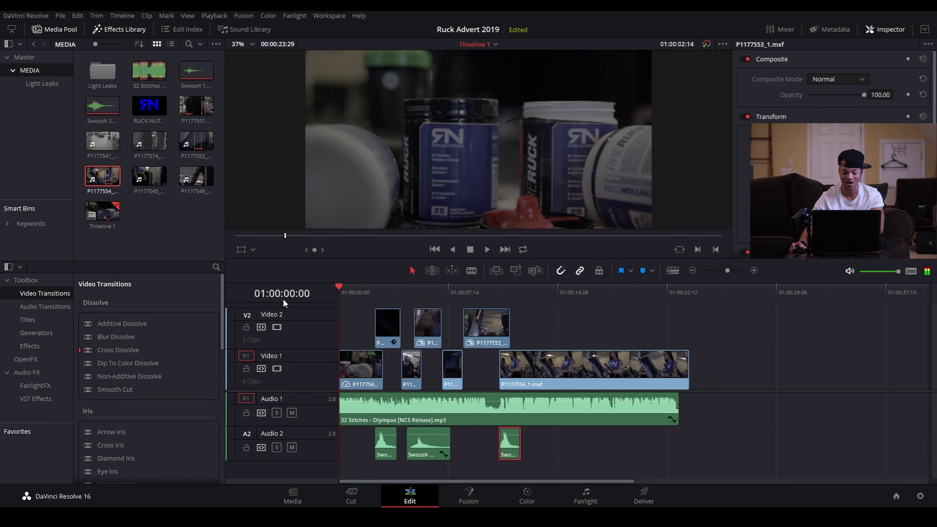
{"action": "key", "text": "space"}
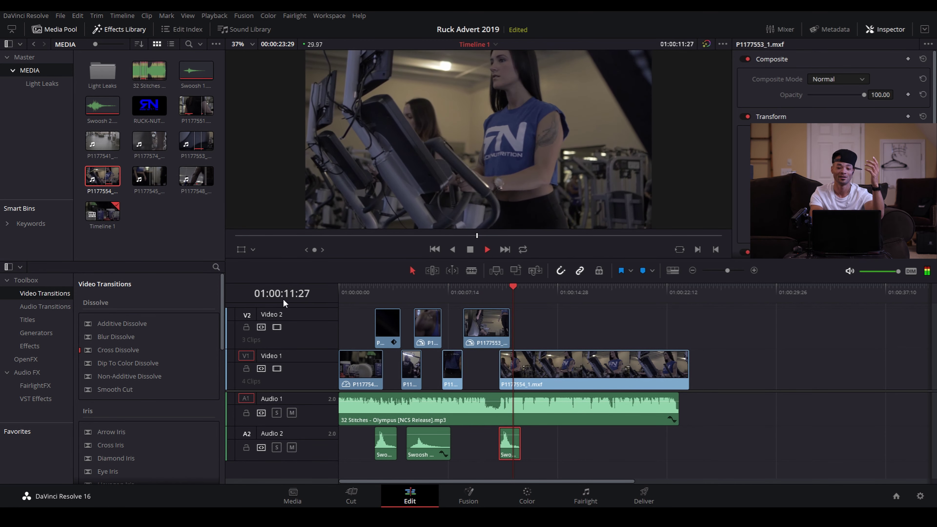
{"action": "key", "text": "space"}
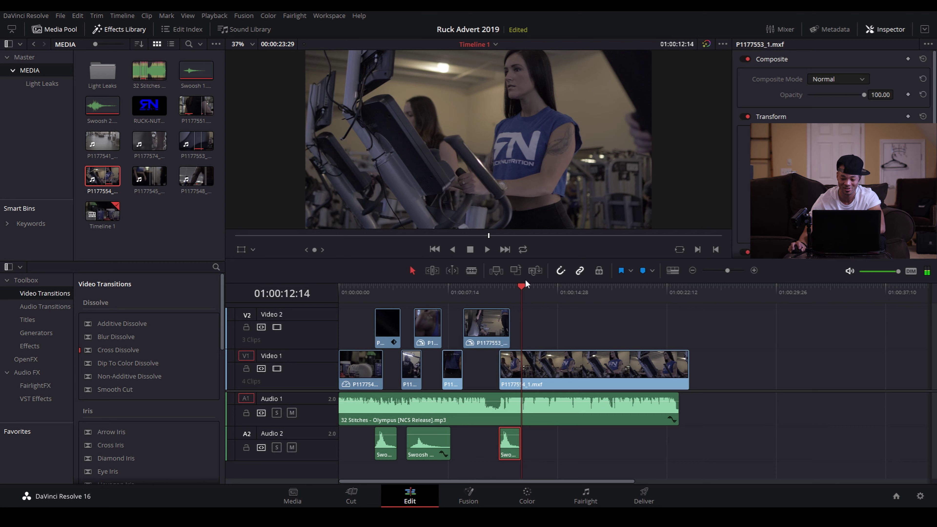
Zoom in and replay the cut into the final clip to check the swoosh
{"action": "left_click", "coordinate": [754, 270]}
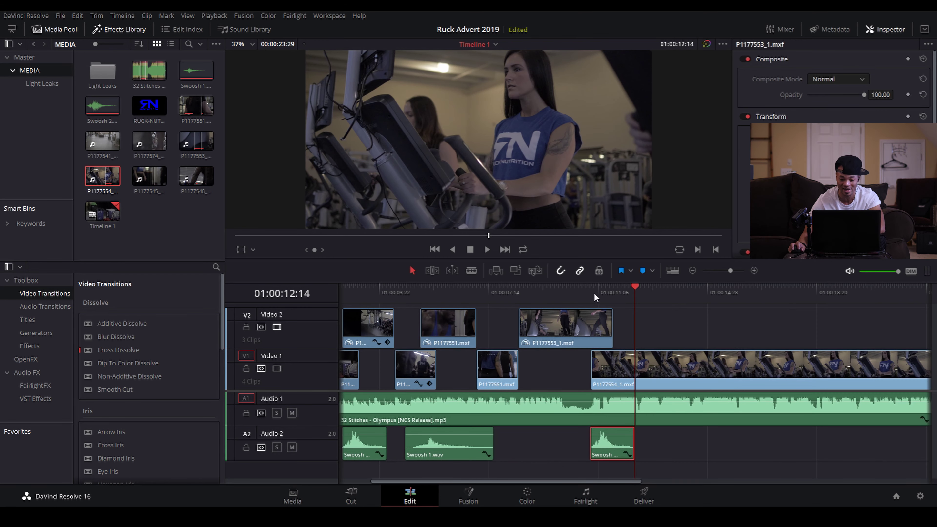
{"action": "key", "text": "space"}
{"action": "left_click", "coordinate": [606, 298]}
{"action": "key", "text": "space"}
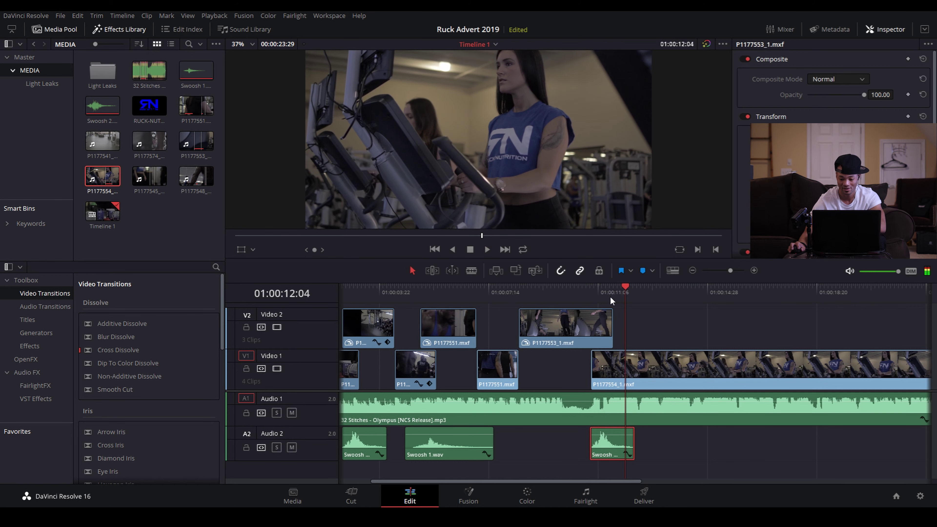
{"action": "right_click", "coordinate": [650, 374]}
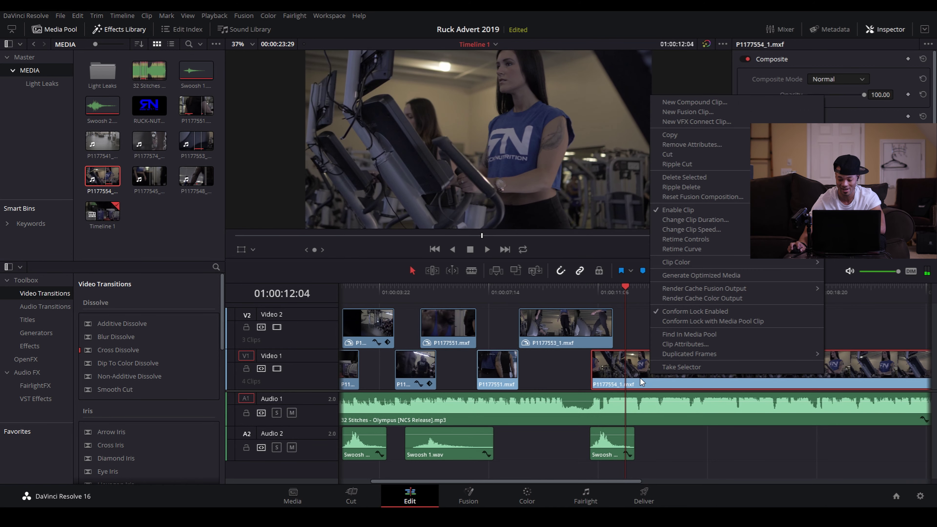
Add a speed point to P1177554_1.mxf and set its second segment to 400%
{"action": "left_click", "coordinate": [687, 240]}
{"action": "right_click", "coordinate": [684, 374]}
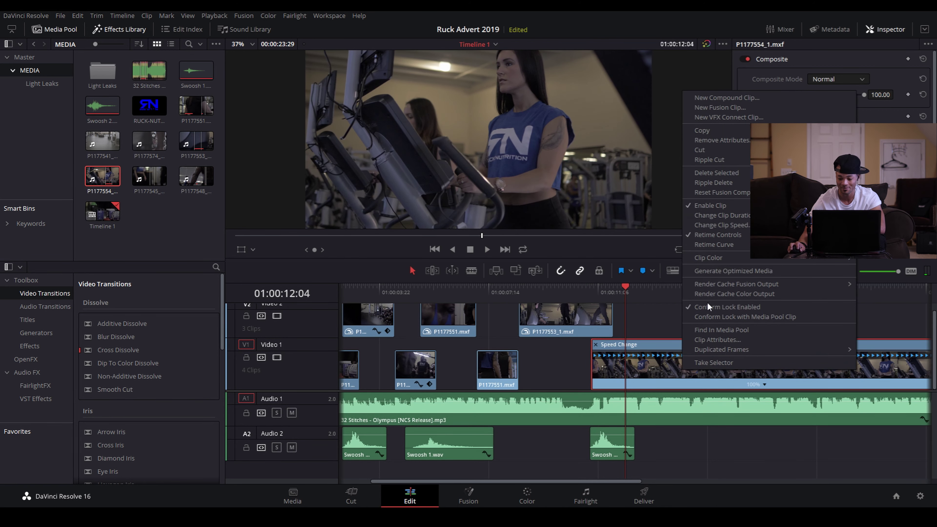
{"action": "left_click", "coordinate": [712, 247]}
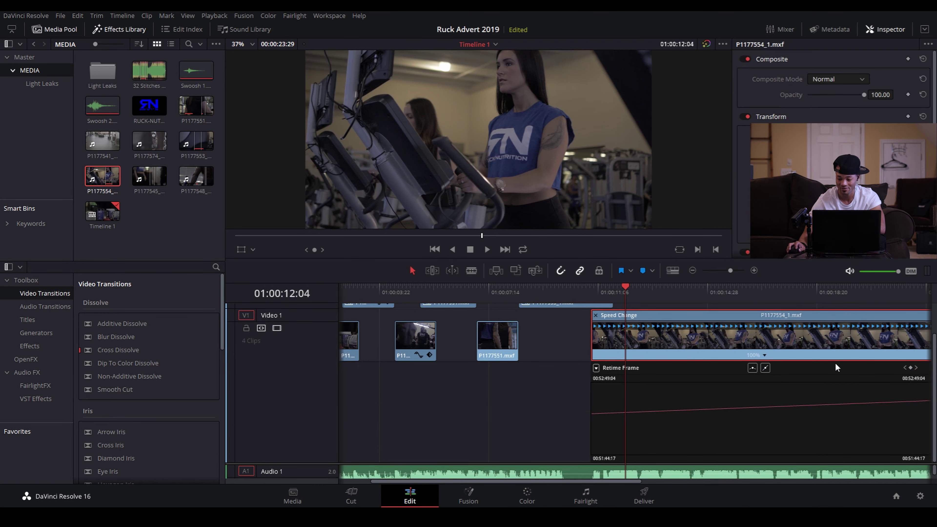
{"action": "left_click", "coordinate": [909, 368]}
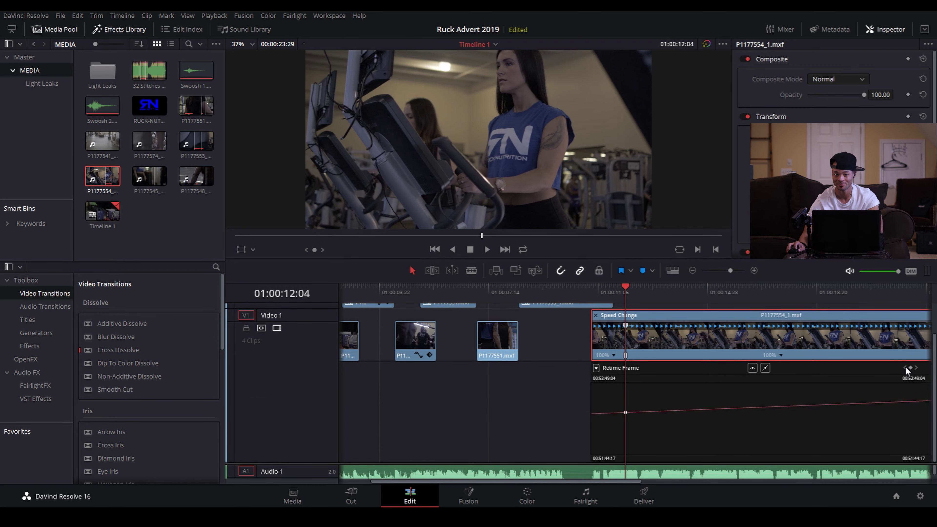
{"action": "left_click", "coordinate": [781, 356]}
{"action": "mouse_move", "coordinate": [812, 392]}
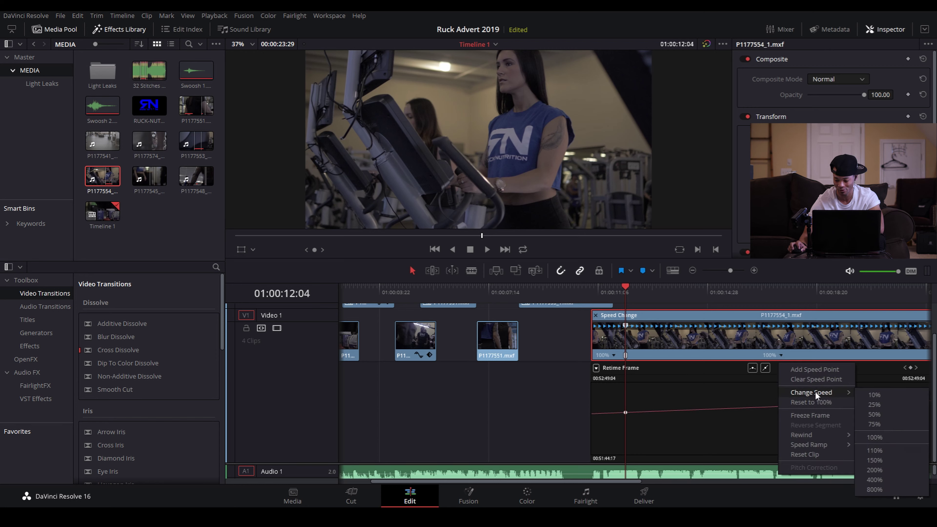
{"action": "left_click", "coordinate": [876, 479]}
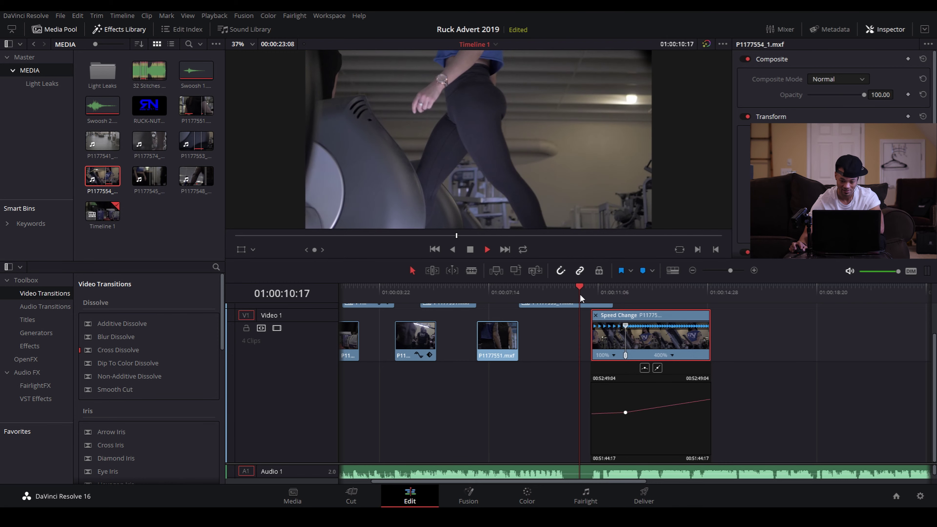
{"action": "key", "text": "space"}
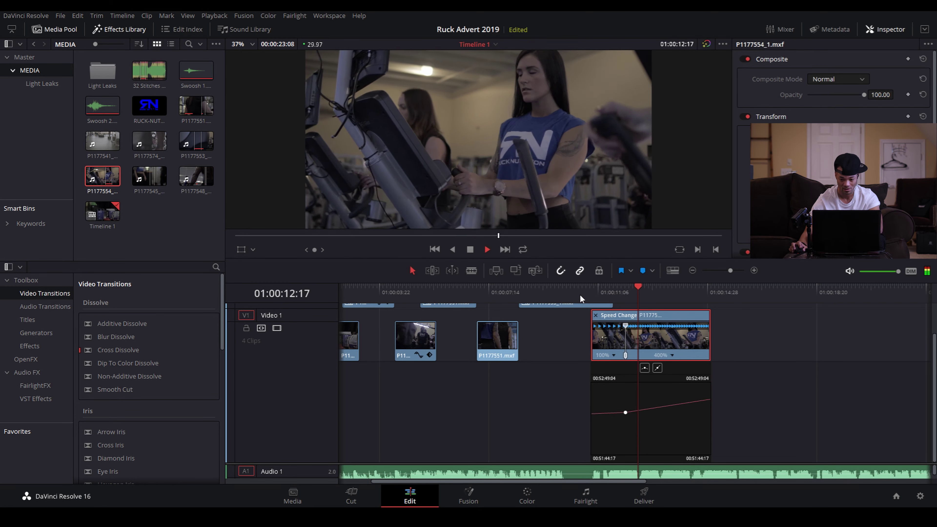
{"action": "key", "text": "space"}
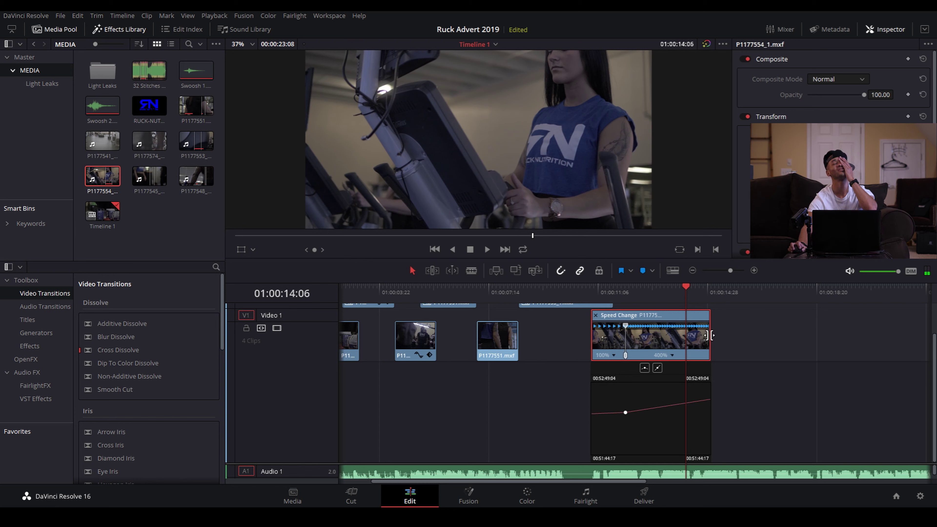
Ease the speed keyframe for a smooth 100%-to-400% ramp and preview it
{"action": "left_click", "coordinate": [624, 413]}
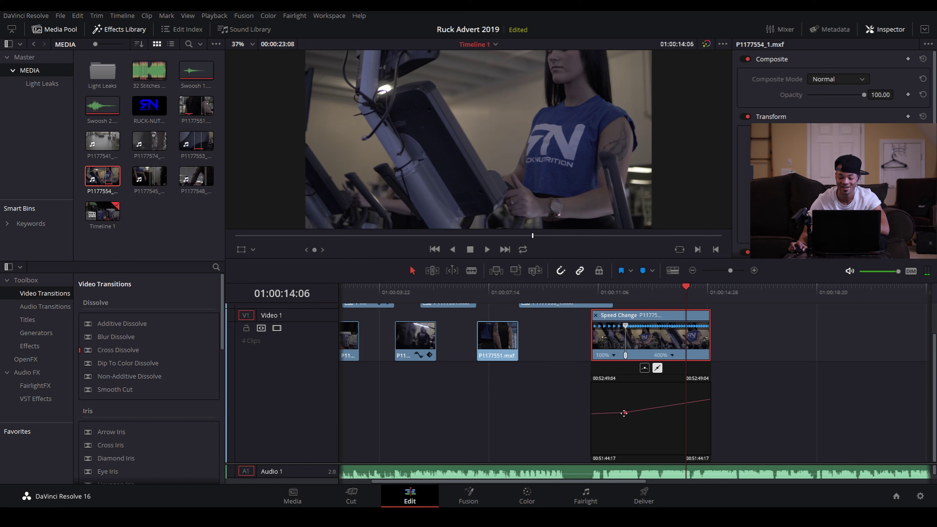
{"action": "left_click", "coordinate": [645, 369]}
{"action": "left_click", "coordinate": [590, 292]}
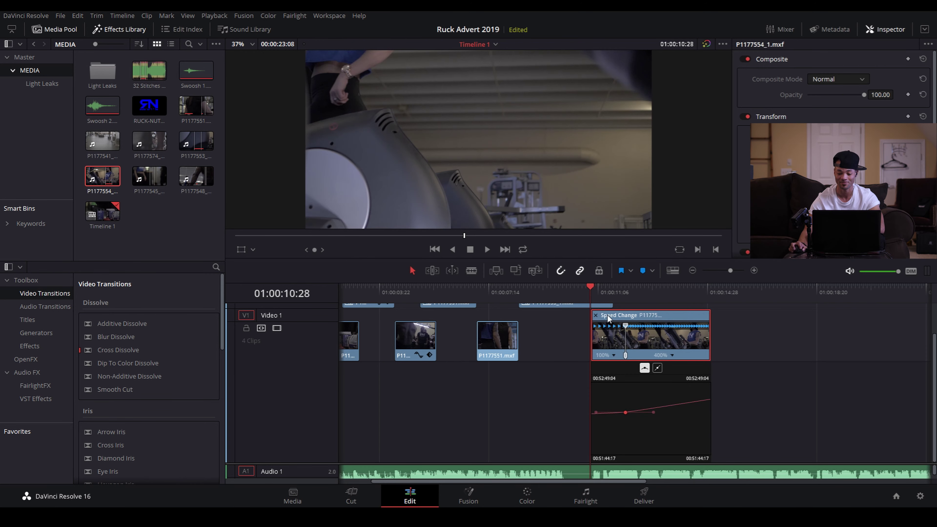
{"action": "left_click_drag", "start_coordinate": [652, 412], "coordinate": [639, 411]}
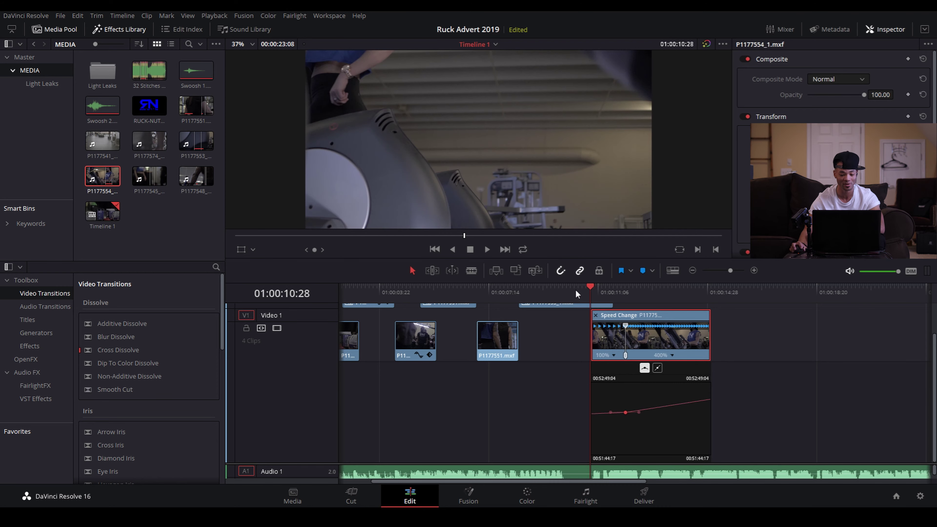
{"action": "left_click", "coordinate": [566, 291]}
{"action": "key", "text": "space"}
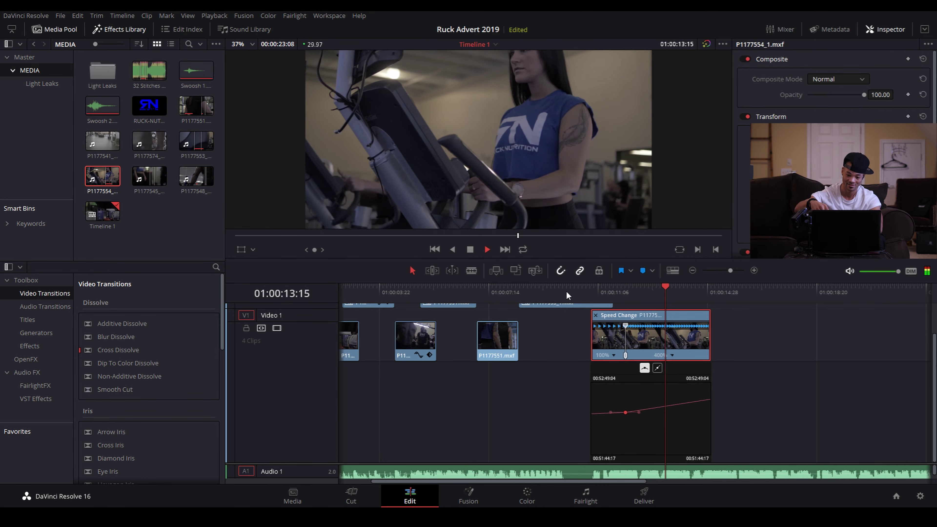
{"action": "key", "text": "space"}
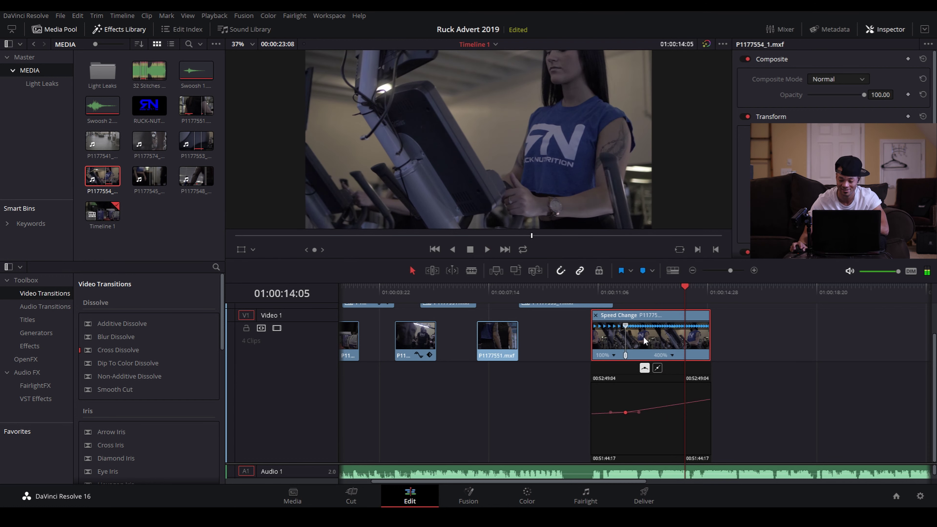
Hide the sped-up clip's retime curve and retime controls
{"action": "left_click", "coordinate": [691, 272]}
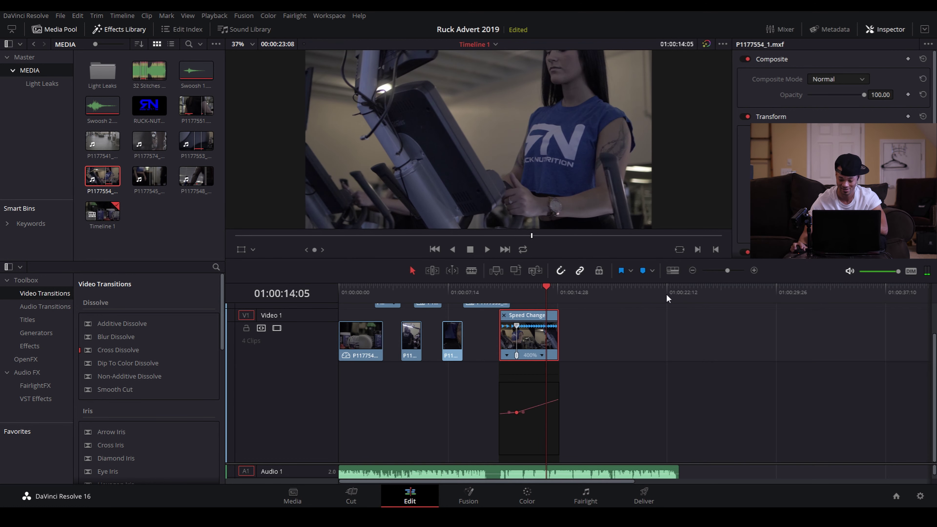
{"action": "right_click", "coordinate": [538, 340]}
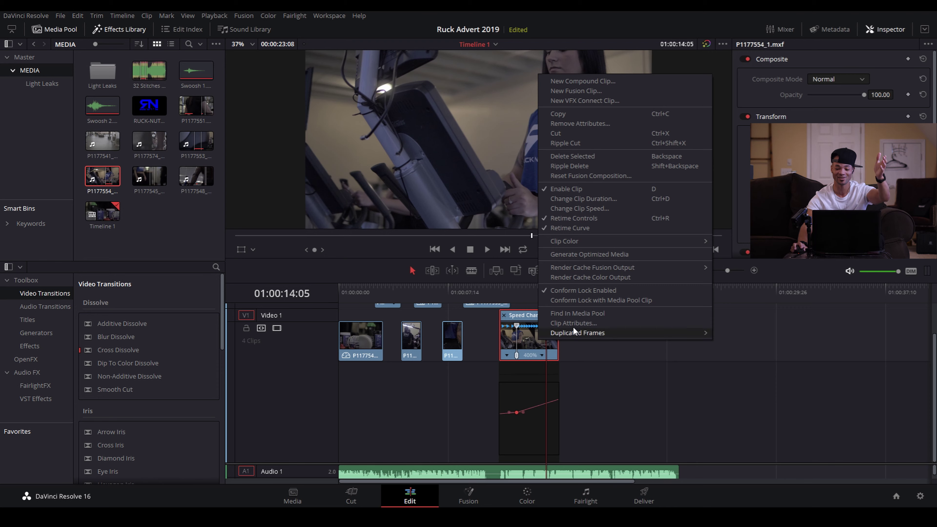
{"action": "left_click", "coordinate": [581, 228]}
{"action": "right_click", "coordinate": [527, 438]}
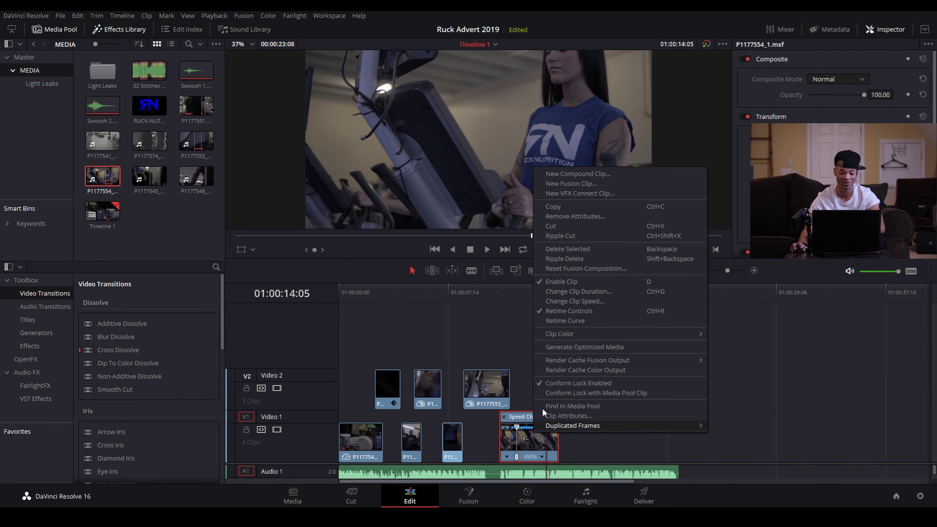
{"action": "left_click", "coordinate": [581, 311]}
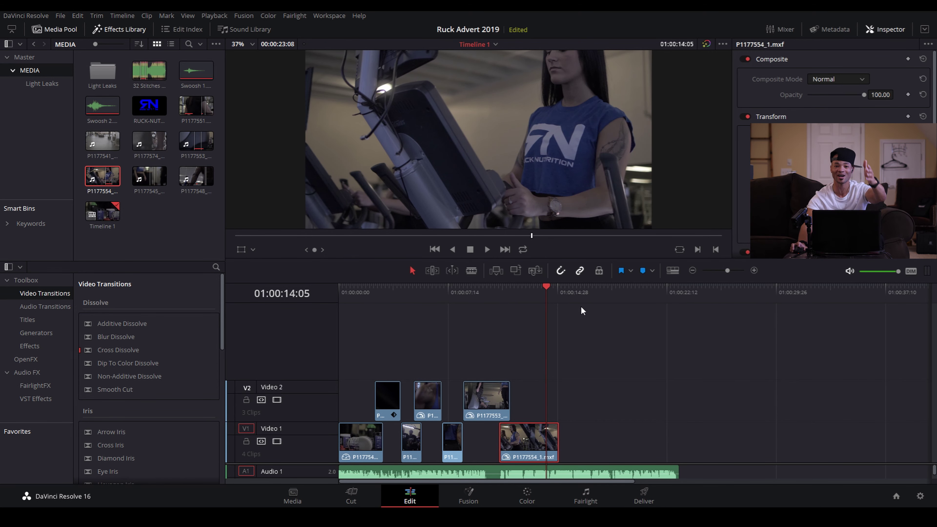
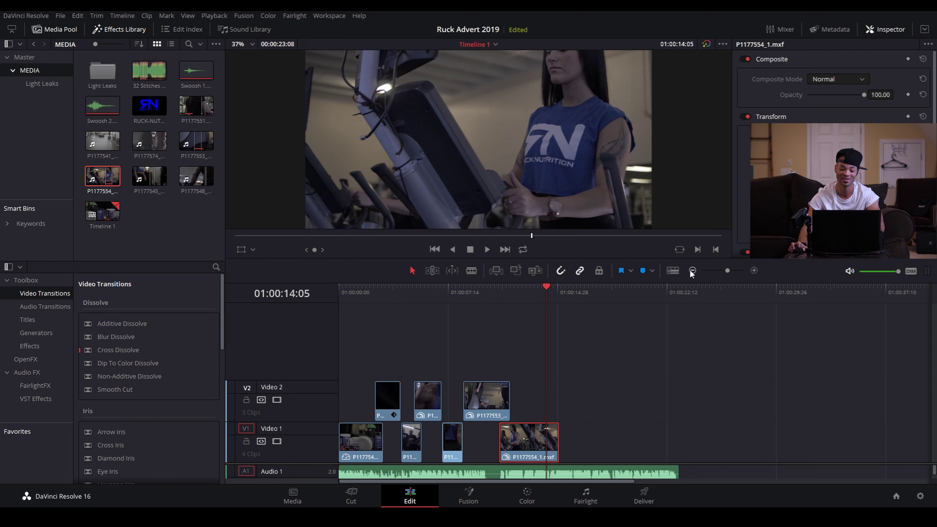
Review the shot from 01:00:10:28, then add a Zoom keyframe at 01:00:15:02
{"action": "left_click", "coordinate": [502, 292]}
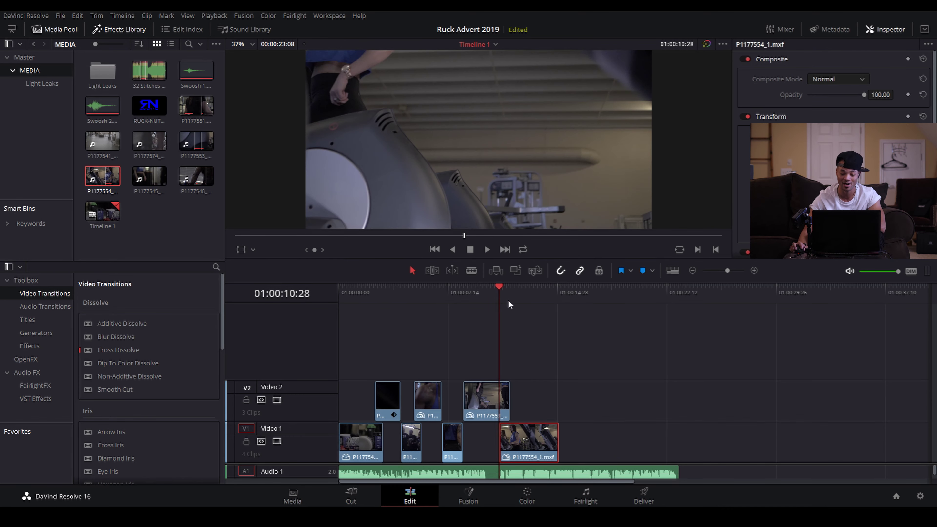
{"action": "key", "text": "space"}
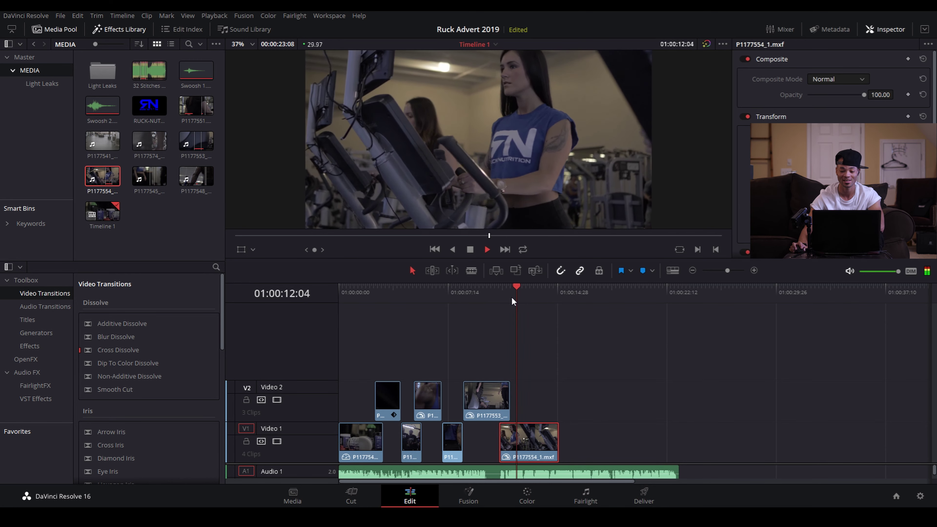
{"action": "key", "text": "space"}
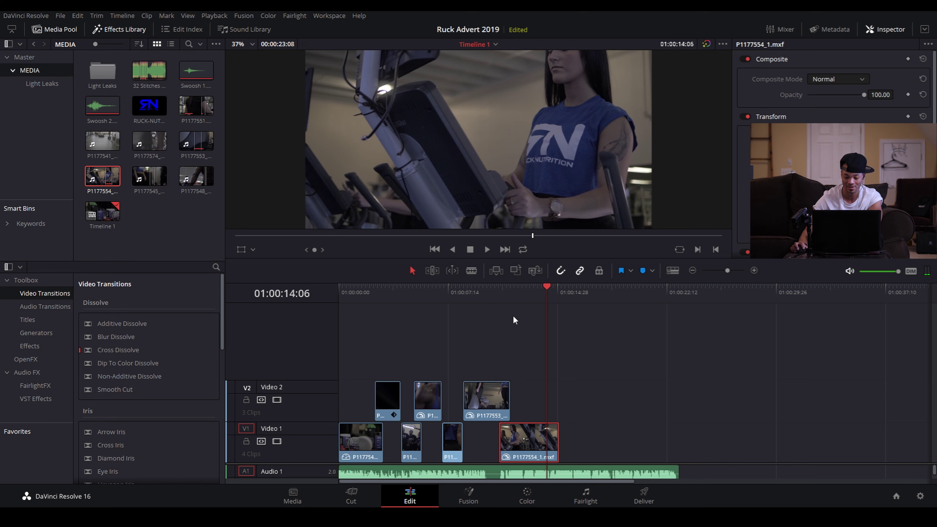
{"action": "left_click", "coordinate": [559, 292]}
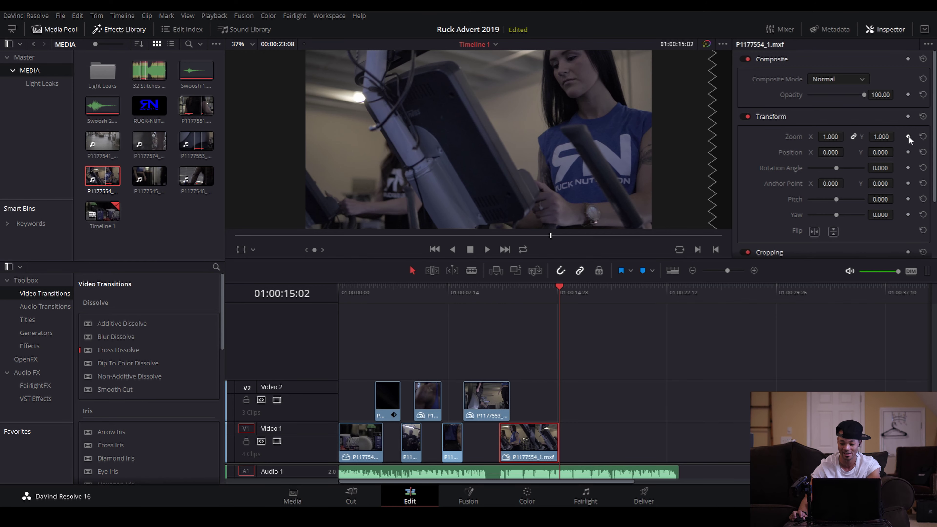
{"action": "left_click", "coordinate": [908, 137]}
Play back the clip to check the zoom easing from 1.200 to about 1.045
{"action": "left_click", "coordinate": [499, 291]}
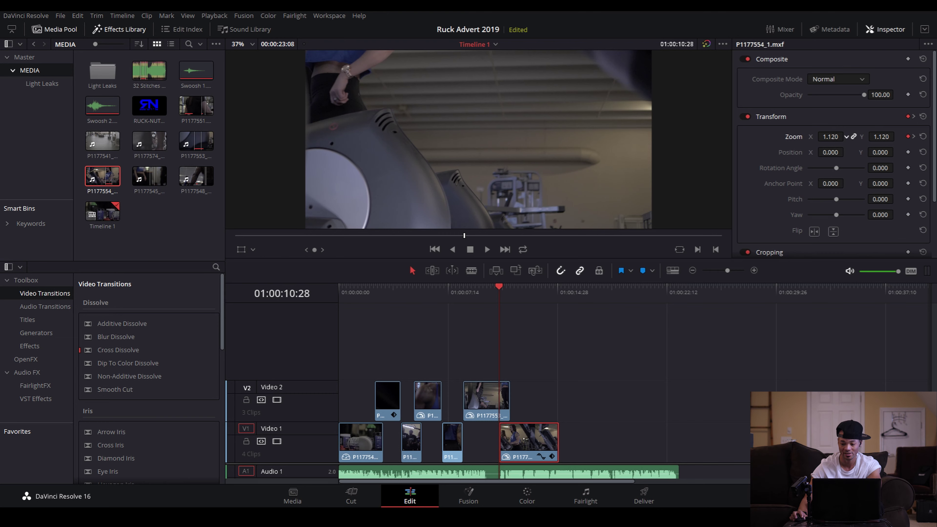
{"action": "key", "text": "space"}
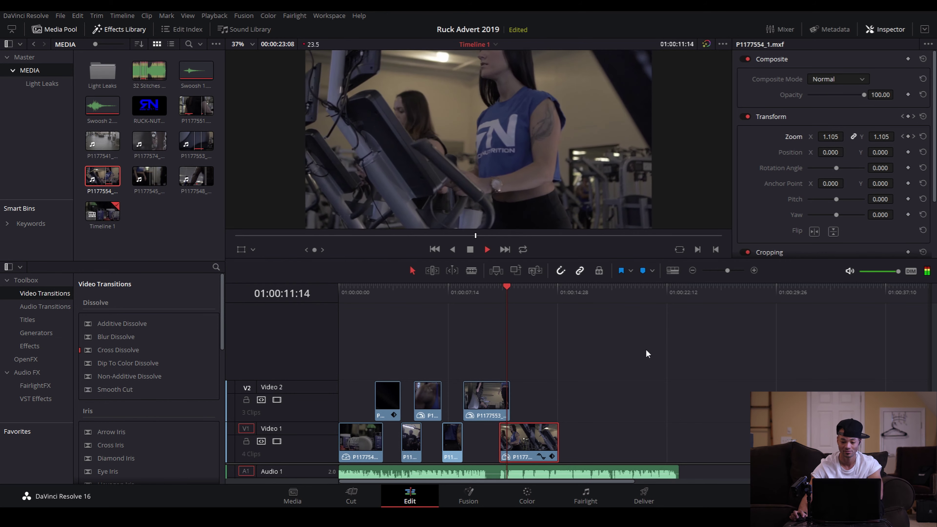
{"action": "key", "text": "space"}
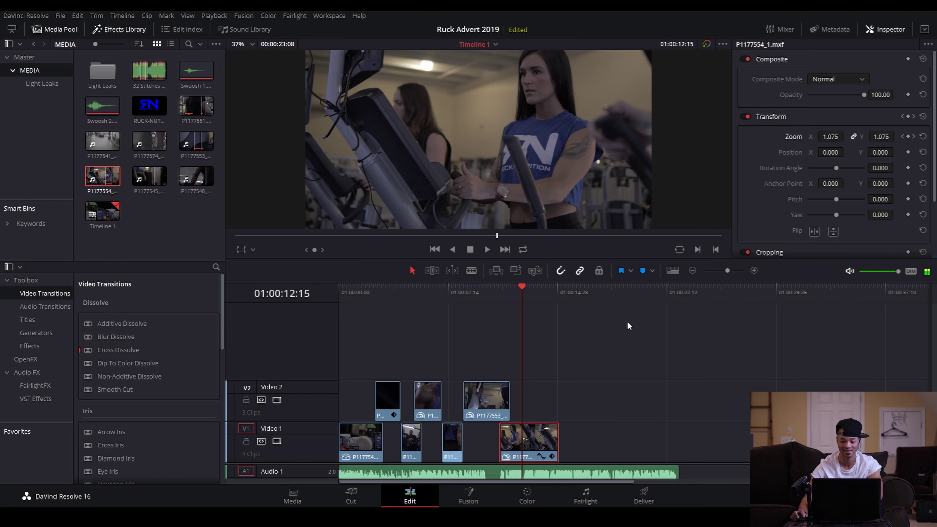
{"action": "left_click", "coordinate": [902, 136]}
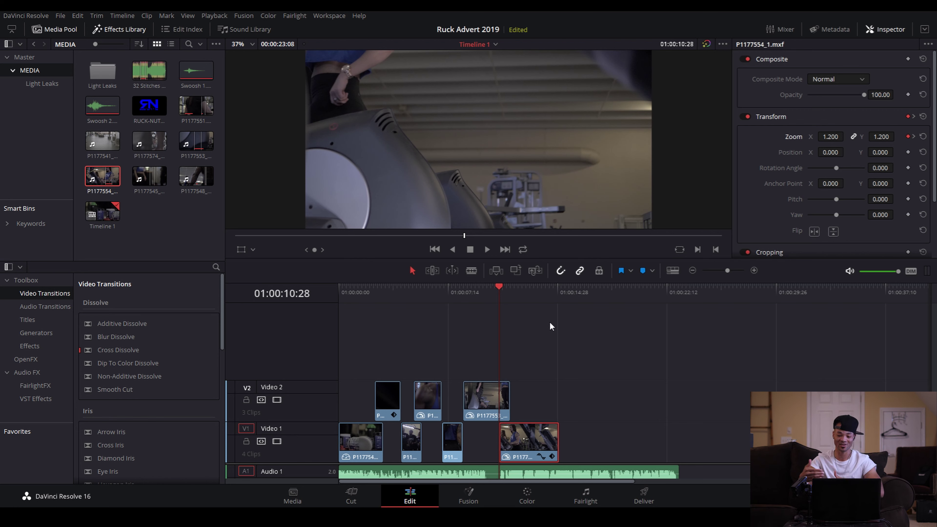
{"action": "key", "text": "space"}
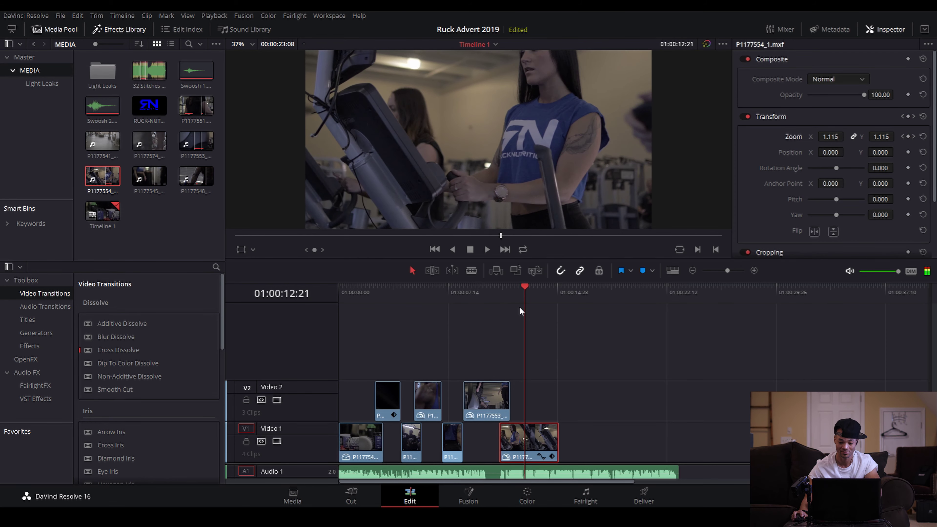
{"action": "left_click", "coordinate": [513, 291]}
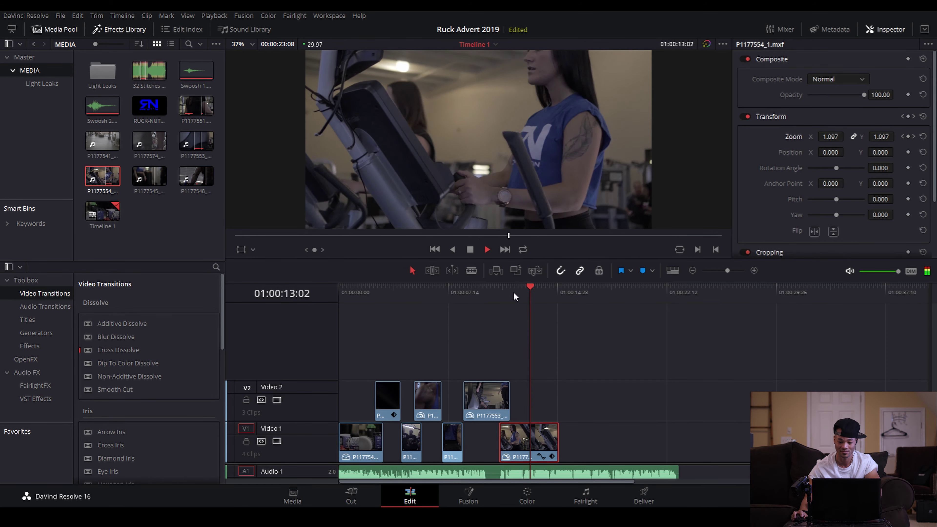
{"action": "key", "text": "space"}
{"action": "left_click", "coordinate": [505, 295]}
{"action": "key", "text": "space"}
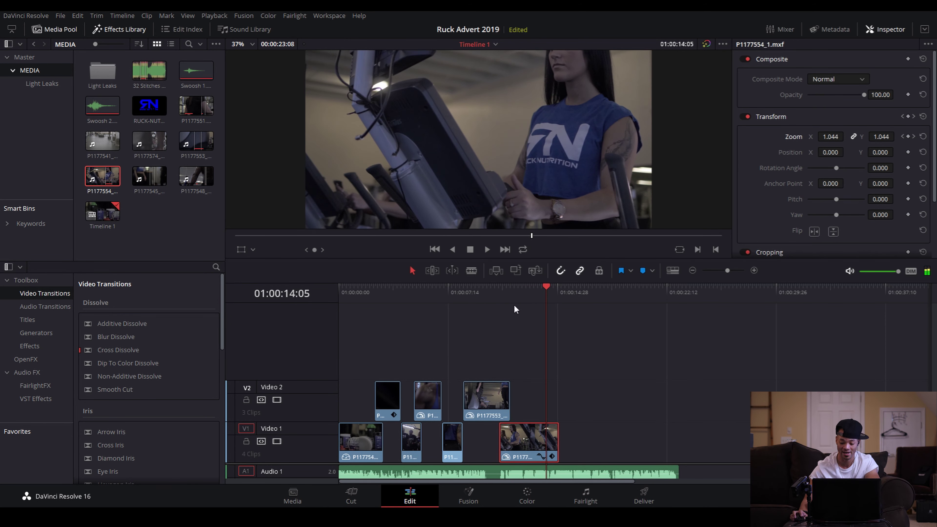
{"action": "key", "text": "Left"}
{"action": "key", "text": "Left"}
{"action": "key", "text": "Right"}
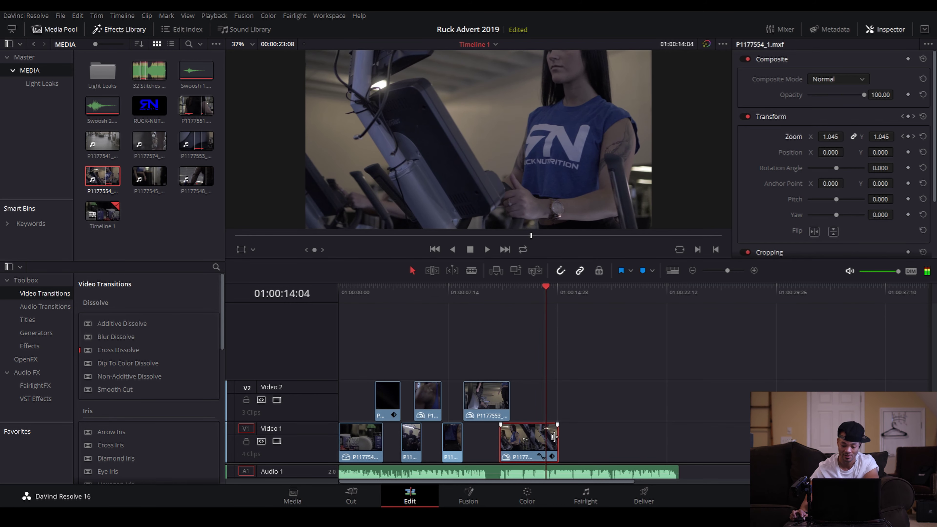
Drag the last Video 1 clip's tail back to the playhead at 01:00:14:04, then preview the cut
{"action": "left_click_drag", "start_coordinate": [546, 439], "coordinate": [546, 429]}
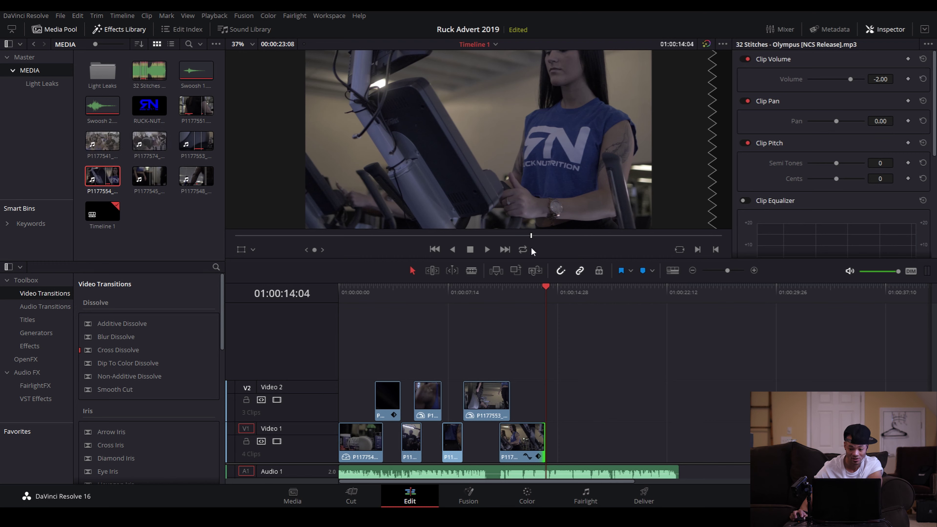
{"action": "mouse_move", "coordinate": [532, 236]}
{"action": "left_mouse_down"}
{"action": "mouse_move", "coordinate": [561, 236]}
{"action": "mouse_move", "coordinate": [523, 237]}
{"action": "left_mouse_up"}
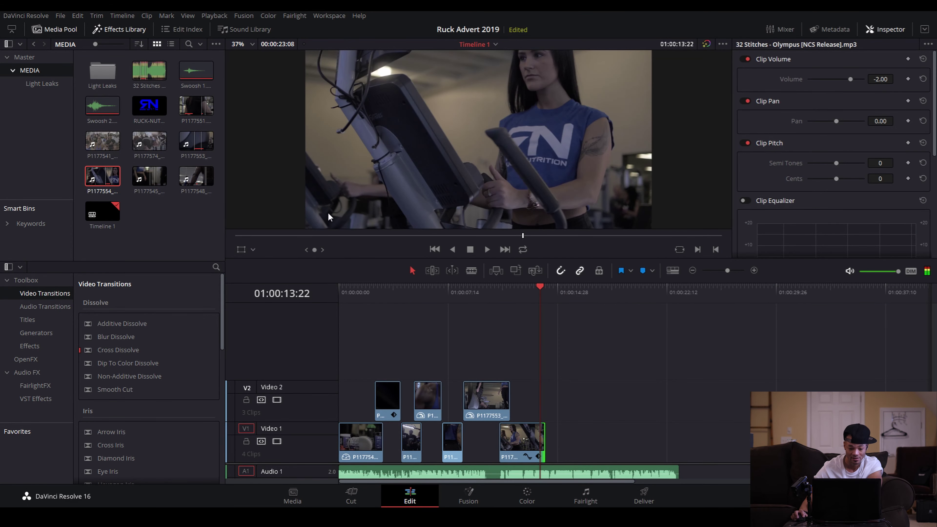
Browse the gym clips in the Media Pool and load P1177574_1.mxf into the source viewer
{"action": "double_click", "coordinate": [99, 179]}
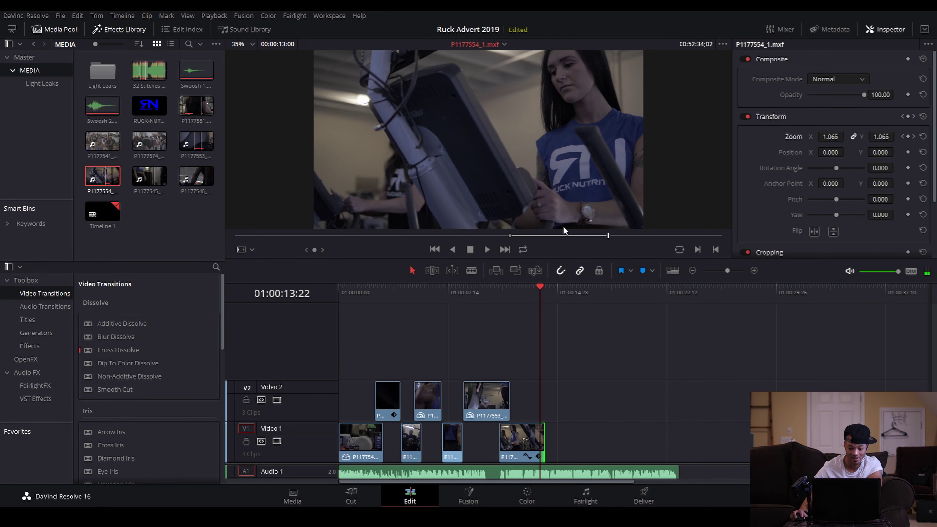
{"action": "left_click_drag", "start_coordinate": [625, 240], "coordinate": [702, 239]}
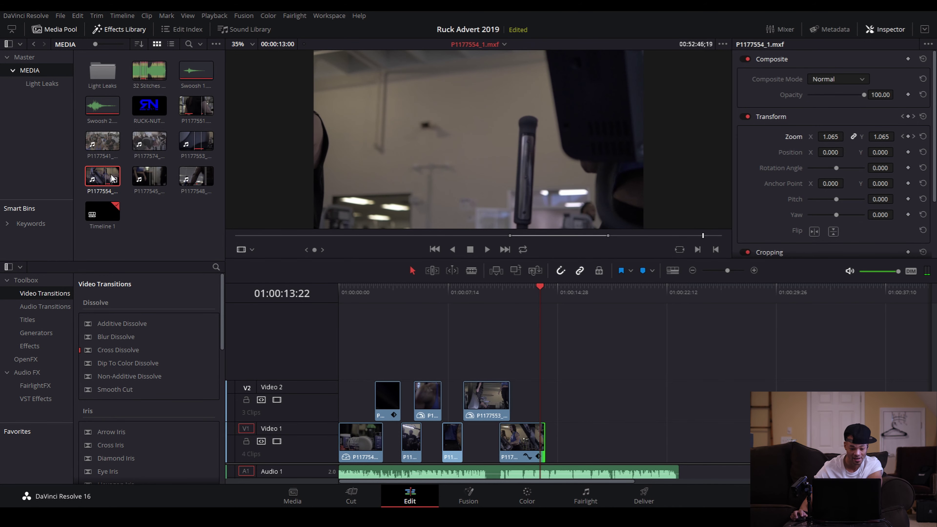
{"action": "double_click", "coordinate": [155, 181]}
{"action": "left_click", "coordinate": [132, 143]}
{"action": "double_click", "coordinate": [136, 143]}
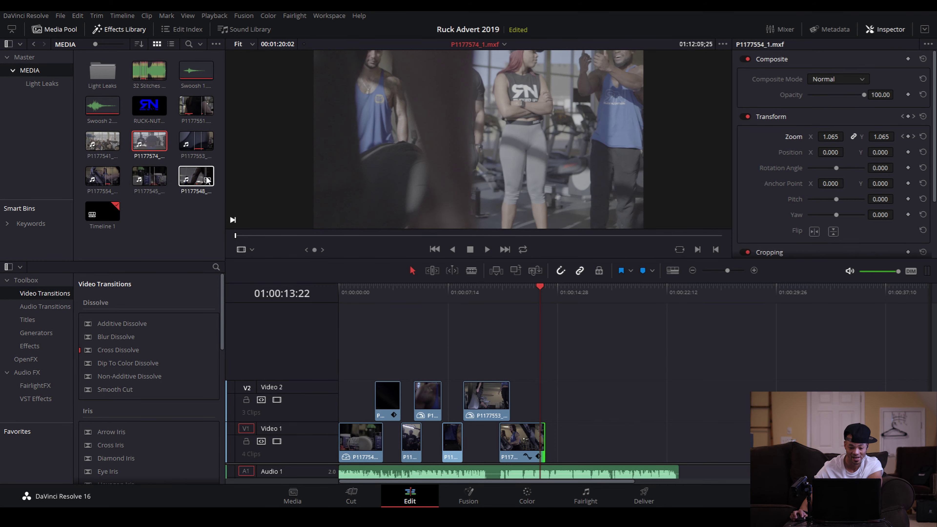
{"action": "left_click_drag", "start_coordinate": [263, 236], "coordinate": [504, 255]}
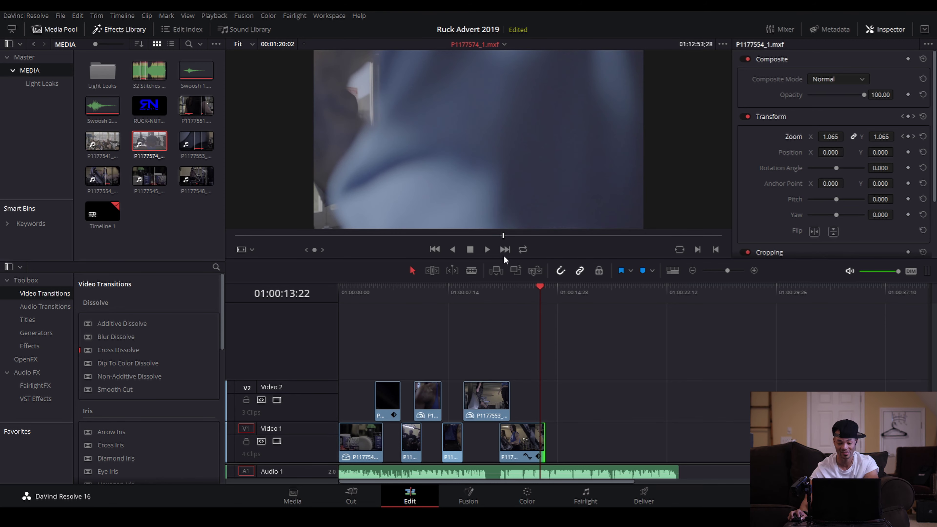
Mark a 14:25 section of P1177574_1.mxf (out at 01:13:09;10) and drop its video onto Video 2
{"action": "key", "text": "i"}
{"action": "key", "text": "space"}
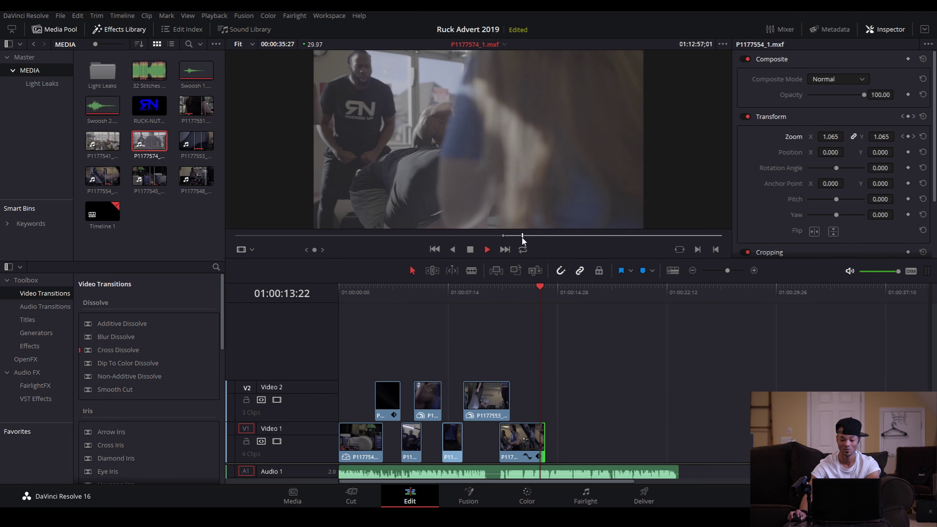
{"action": "left_click_drag", "start_coordinate": [527, 238], "coordinate": [590, 240]}
{"action": "key", "text": "space"}
{"action": "key", "text": "o"}
{"action": "mouse_move", "coordinate": [467, 221]}
{"action": "left_click_drag", "start_coordinate": [466, 220], "coordinate": [552, 400]}
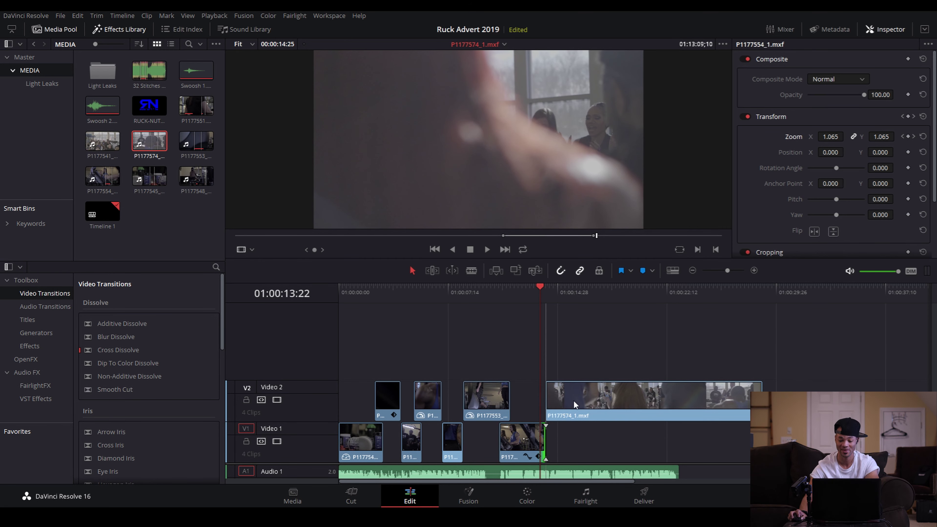
Slide P1177574_1.mxf on Video 2 to start at 01:00:13:23, where the trimmed Video 1 clip ends
{"action": "left_click", "coordinate": [754, 270]}
{"action": "left_click", "coordinate": [754, 270]}
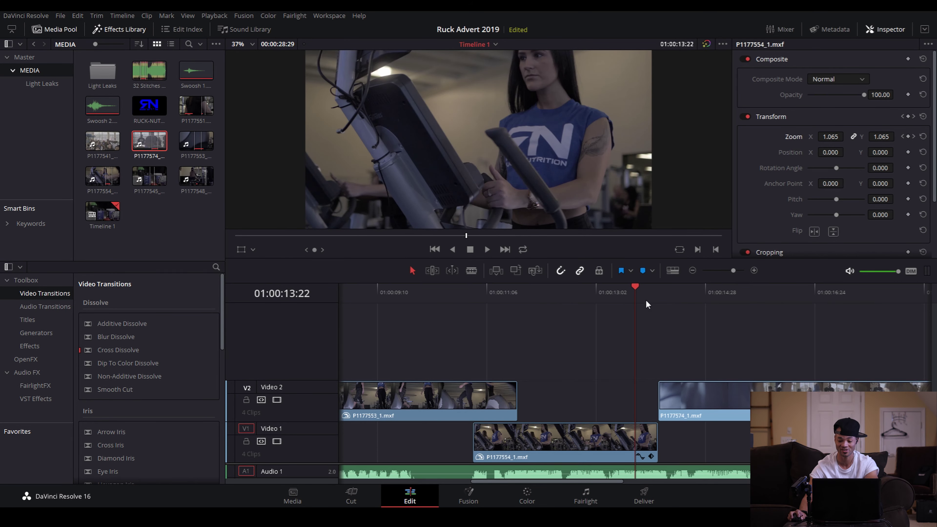
{"action": "key", "text": "space"}
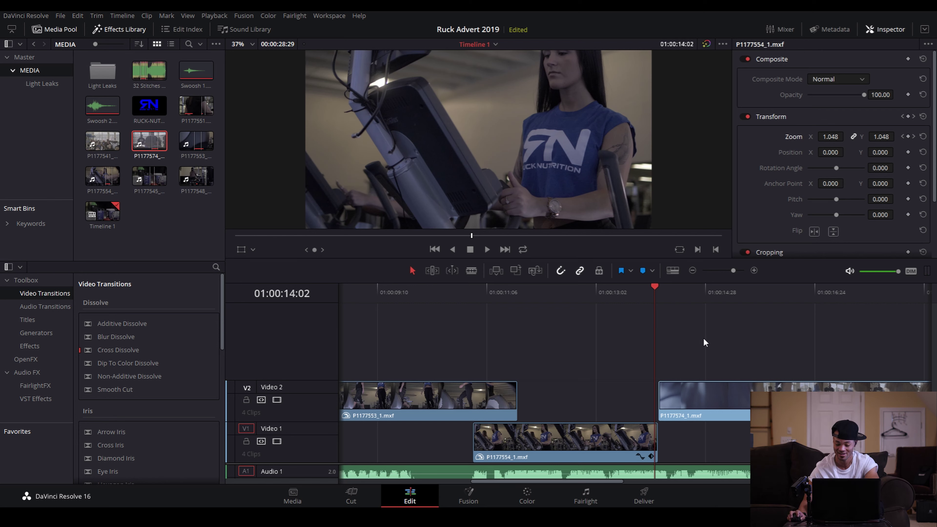
{"action": "left_click", "coordinate": [637, 294]}
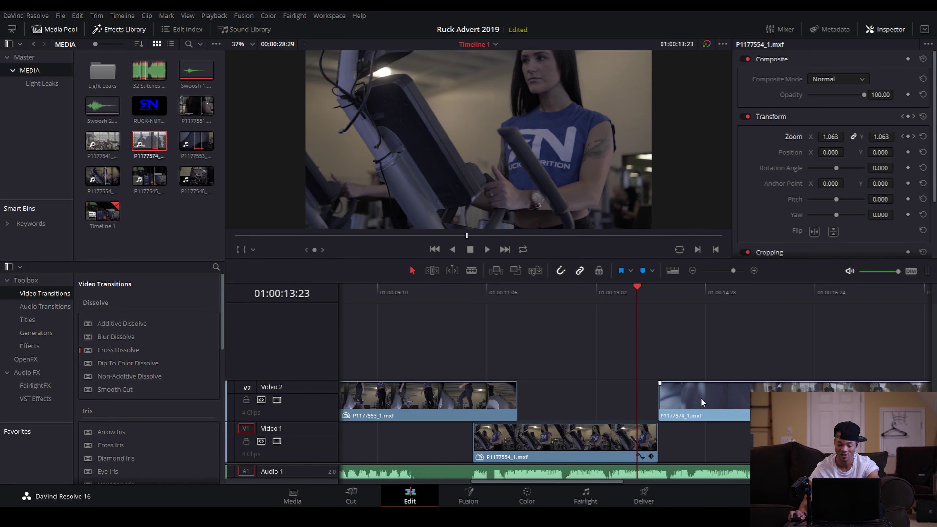
{"action": "left_click_drag", "start_coordinate": [701, 401], "coordinate": [679, 401]}
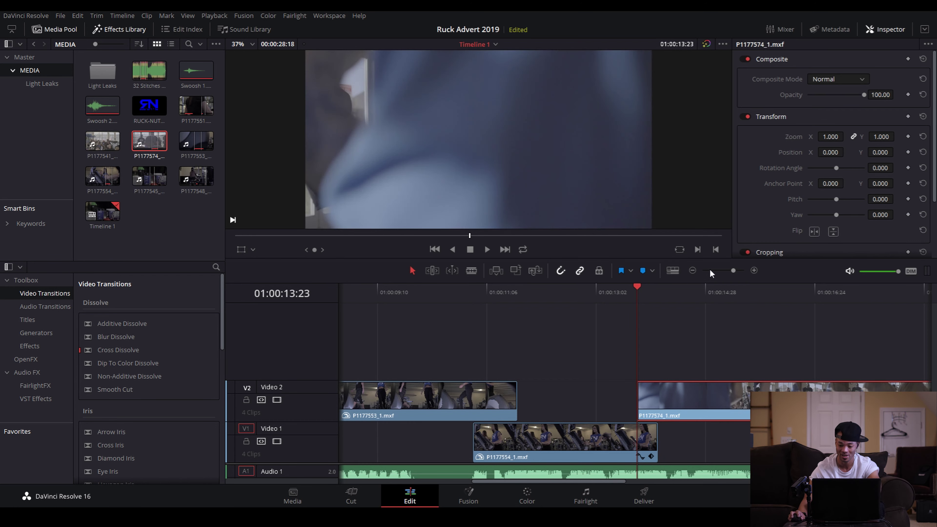
{"action": "left_click", "coordinate": [692, 272]}
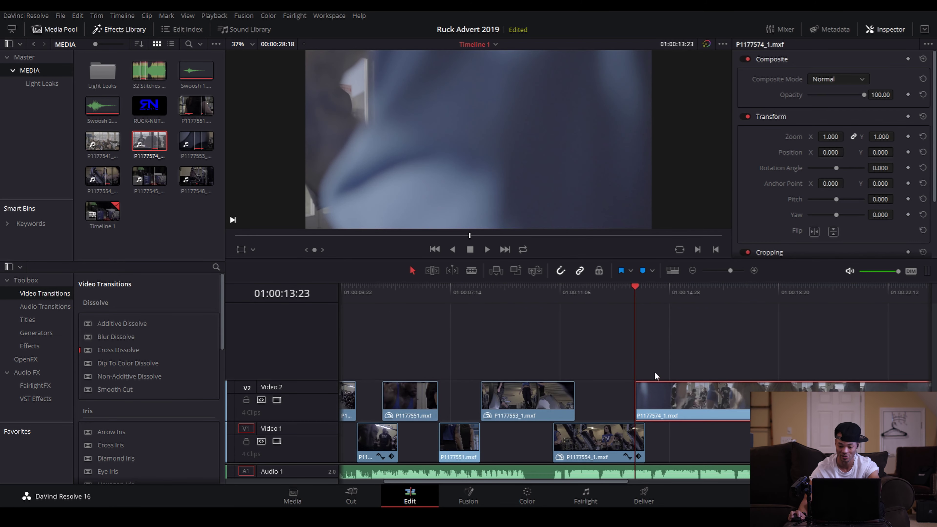
Turn on Retime Controls and the Retime Curve for the P1177574_1.mxf clip on Video 2
{"action": "right_click", "coordinate": [715, 406]}
{"action": "left_click", "coordinate": [760, 268]}
{"action": "right_click", "coordinate": [744, 395]}
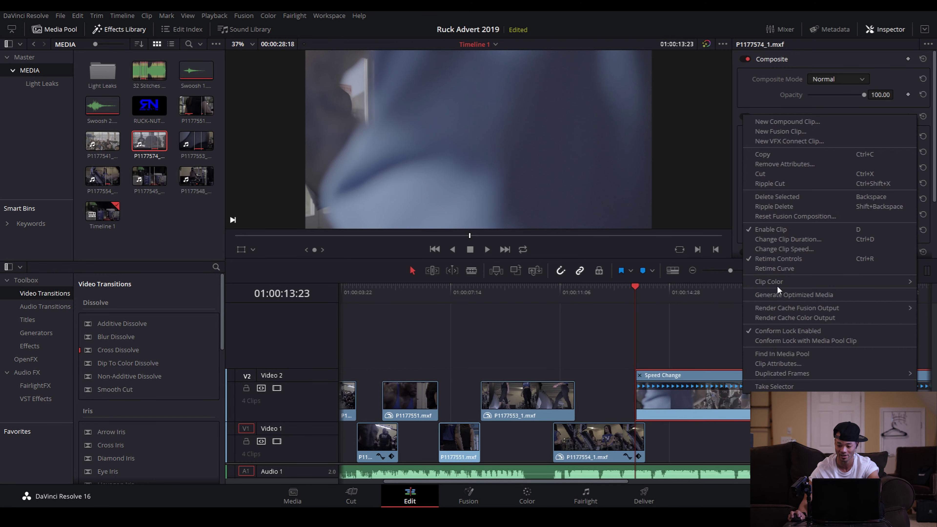
{"action": "left_click", "coordinate": [775, 269]}
{"action": "left_click", "coordinate": [663, 292]}
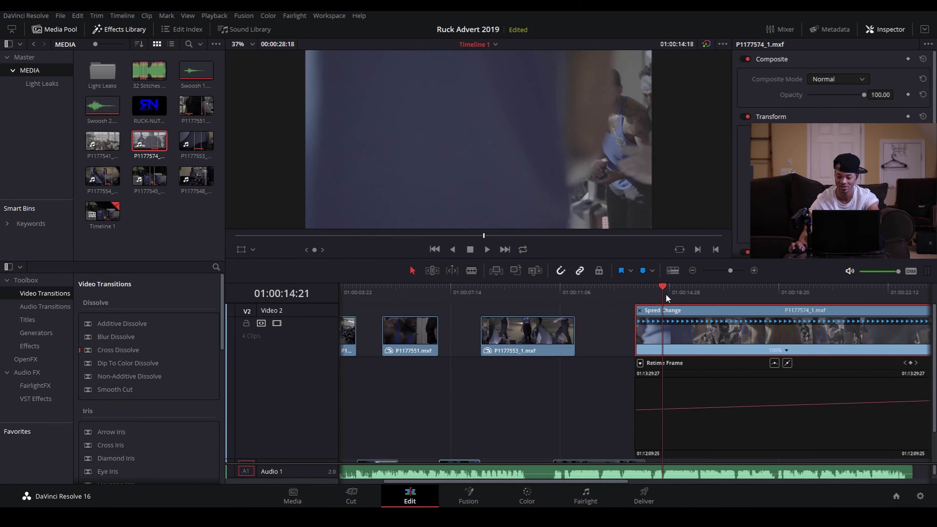
{"action": "key", "text": "space"}
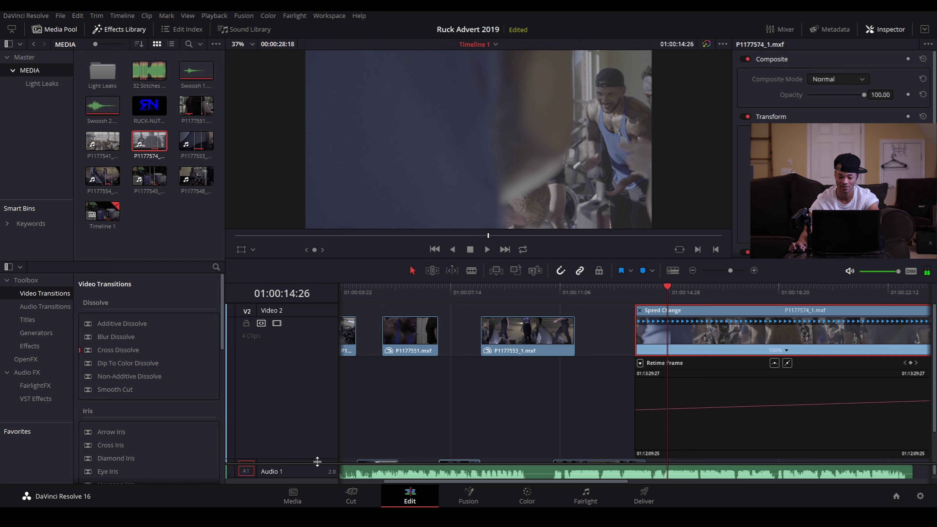
Enlarge the audio track area to show Audio 2, mute Audio 1, and scrub to the speed-change point
{"action": "scroll", "coordinate": [316, 457], "scroll_direction": "down", "scroll_amount": 2}
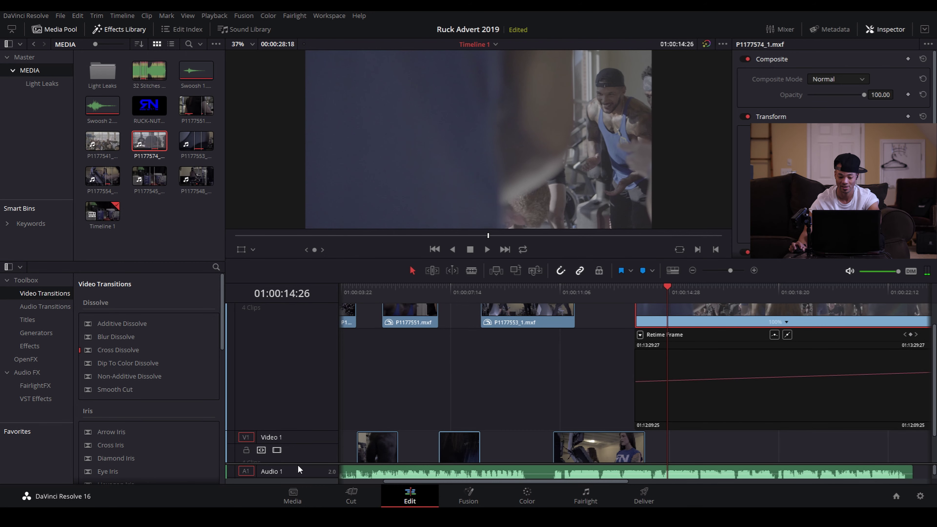
{"action": "left_click", "coordinate": [310, 464]}
{"action": "left_click_drag", "start_coordinate": [313, 462], "coordinate": [316, 426]}
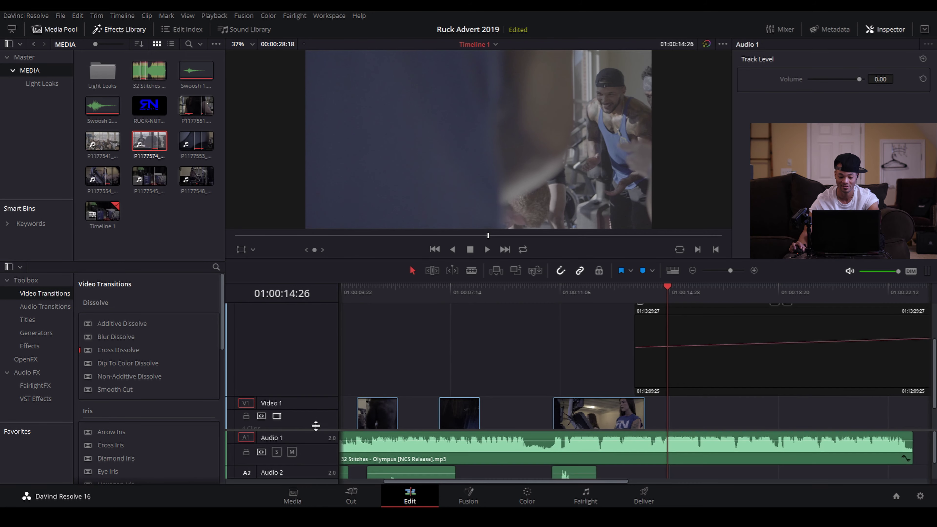
{"action": "left_click", "coordinate": [291, 451]}
{"action": "scroll", "coordinate": [798, 359], "scroll_direction": "down", "scroll_amount": 3}
{"action": "left_click_drag", "start_coordinate": [667, 289], "coordinate": [690, 312]}
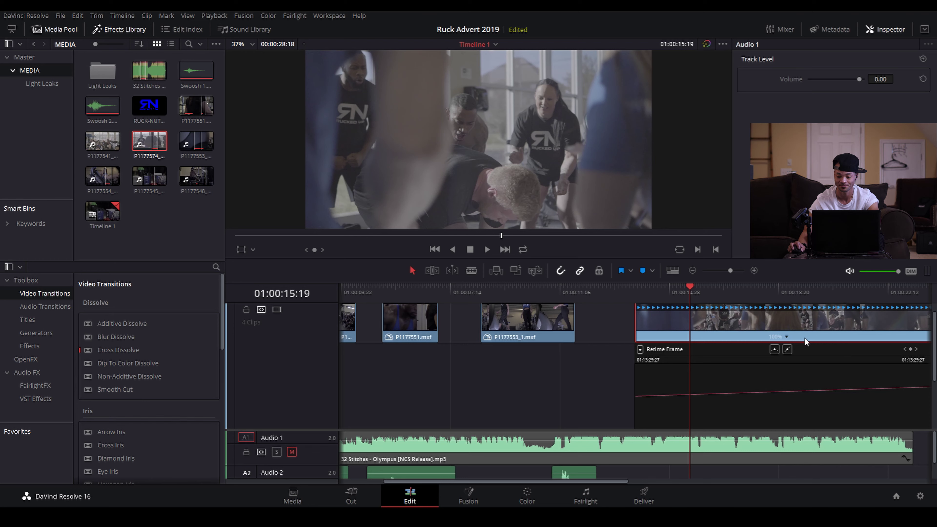
Add a speed point at the playhead, setting the first section to 800% and the second to 400%
{"action": "left_click", "coordinate": [910, 348]}
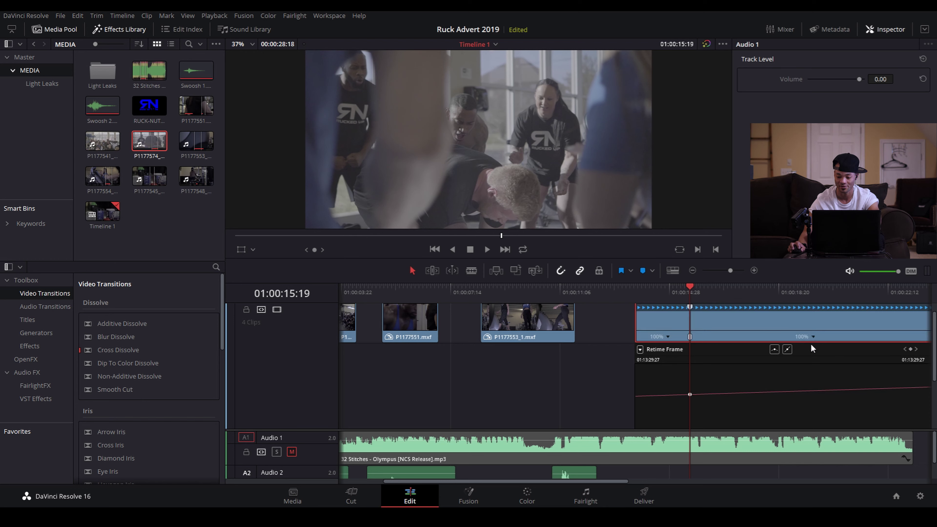
{"action": "left_click", "coordinate": [813, 336]}
{"action": "left_click", "coordinate": [668, 337]}
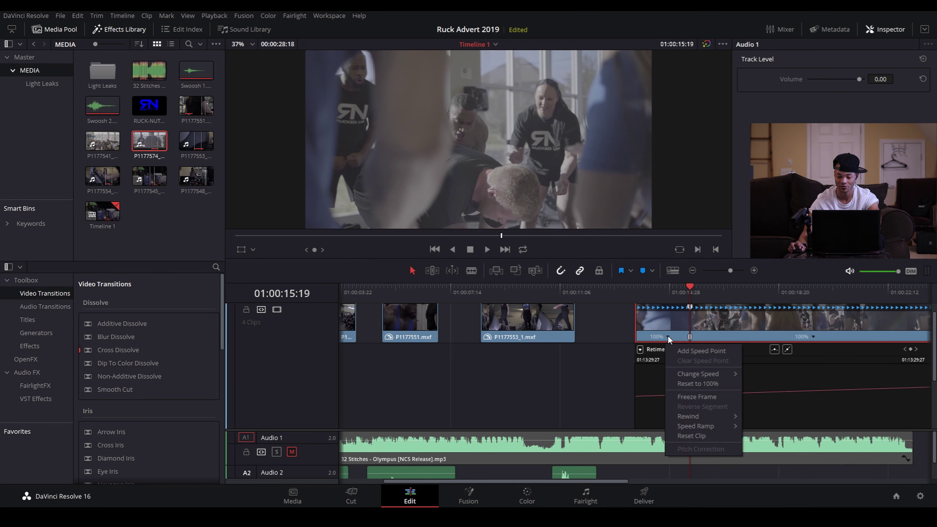
{"action": "mouse_move", "coordinate": [703, 375]}
{"action": "left_click", "coordinate": [776, 469]}
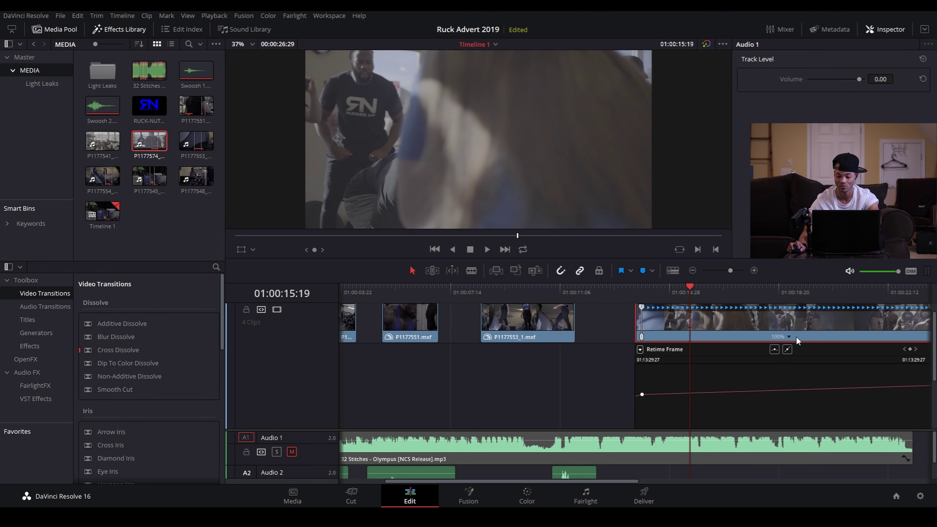
{"action": "left_click", "coordinate": [788, 336]}
{"action": "mouse_move", "coordinate": [818, 375]}
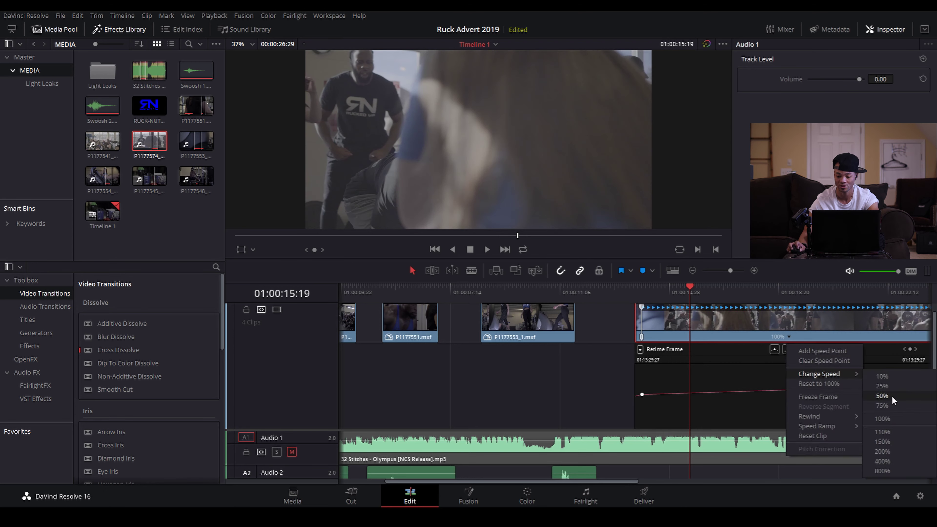
{"action": "left_click", "coordinate": [894, 460]}
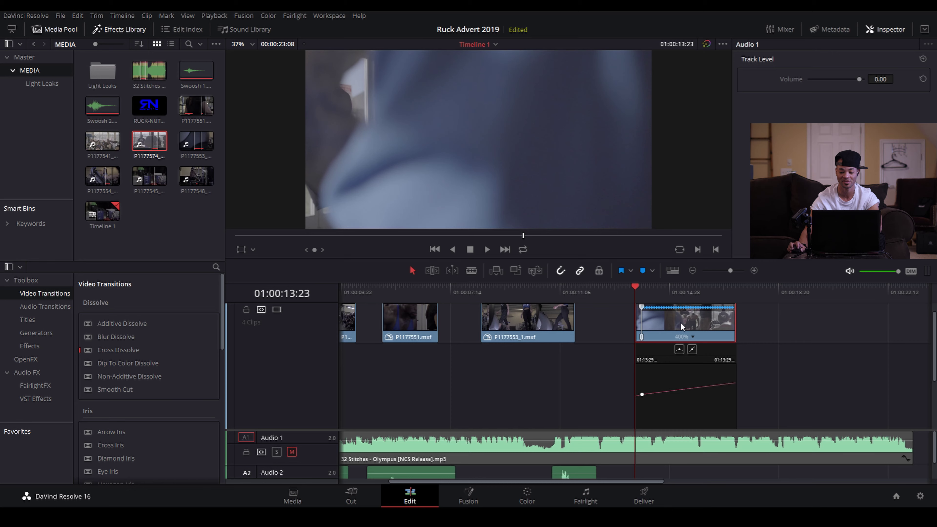
Zoom in on the retimed clip and play through the speed ramp
{"action": "left_click", "coordinate": [754, 271]}
{"action": "left_click", "coordinate": [754, 270]}
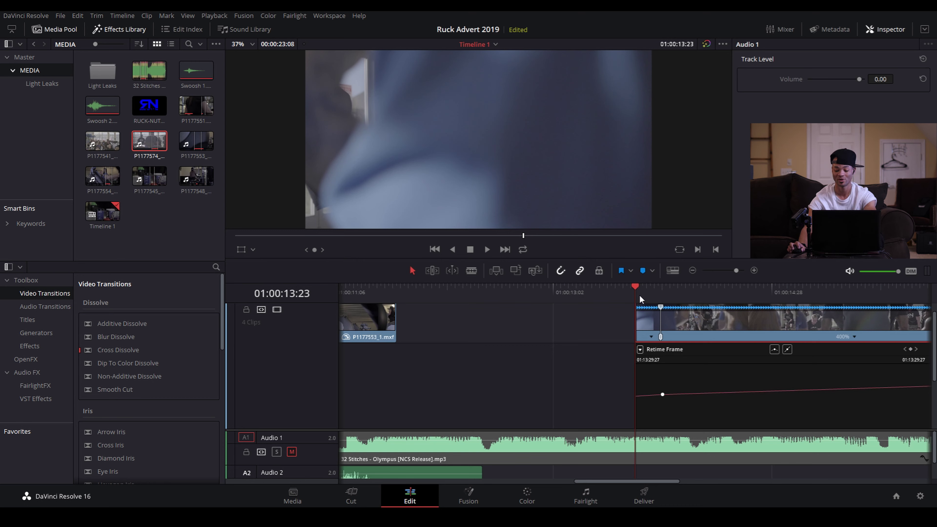
{"action": "key", "text": "space"}
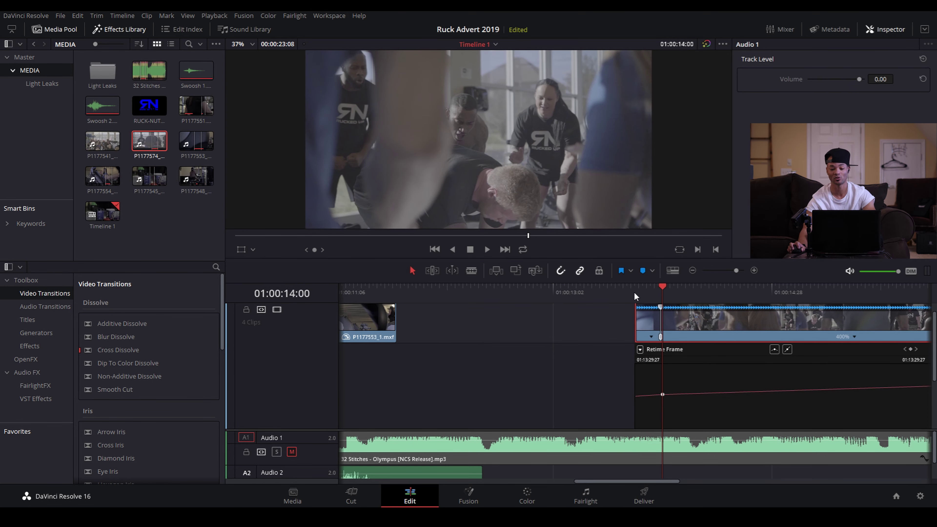
{"action": "left_click", "coordinate": [635, 292]}
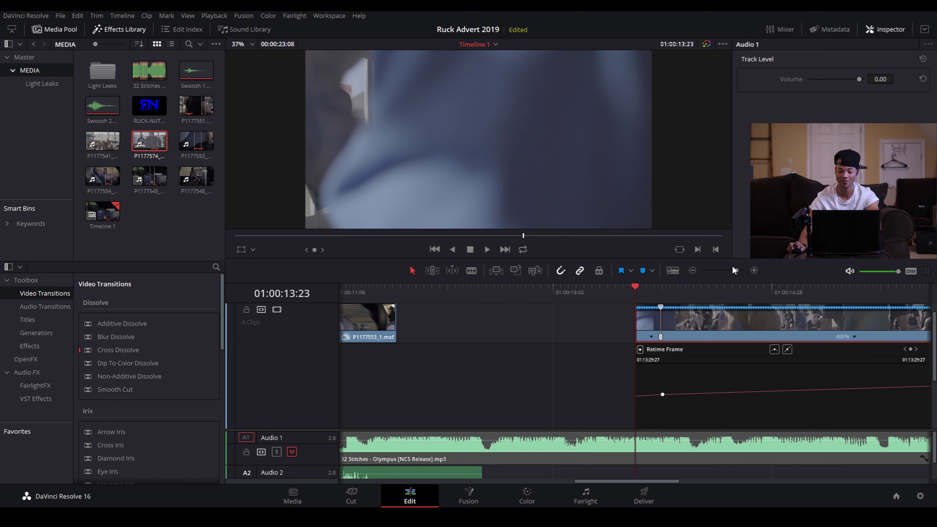
Hide the retimed clip's Retime Controls and Retime Curve
{"action": "left_click", "coordinate": [693, 271]}
{"action": "left_click", "coordinate": [693, 270]}
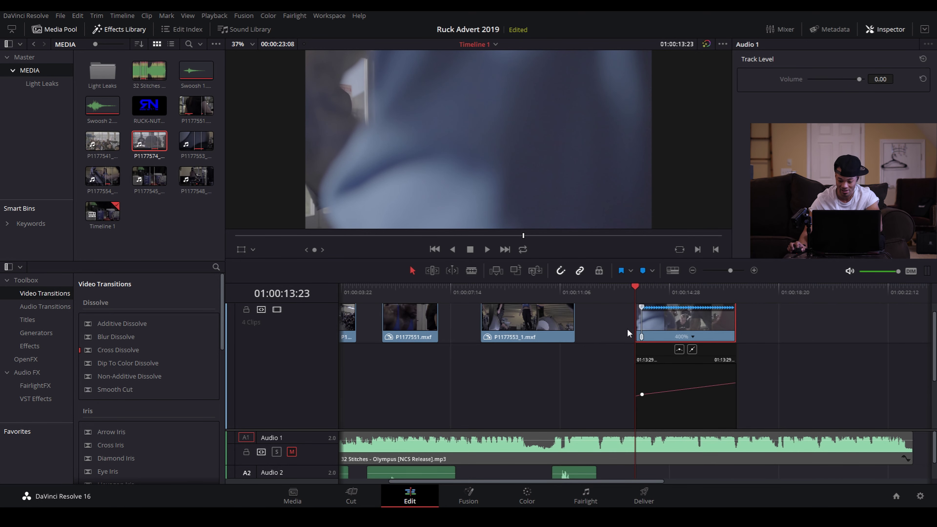
{"action": "right_click", "coordinate": [663, 323]}
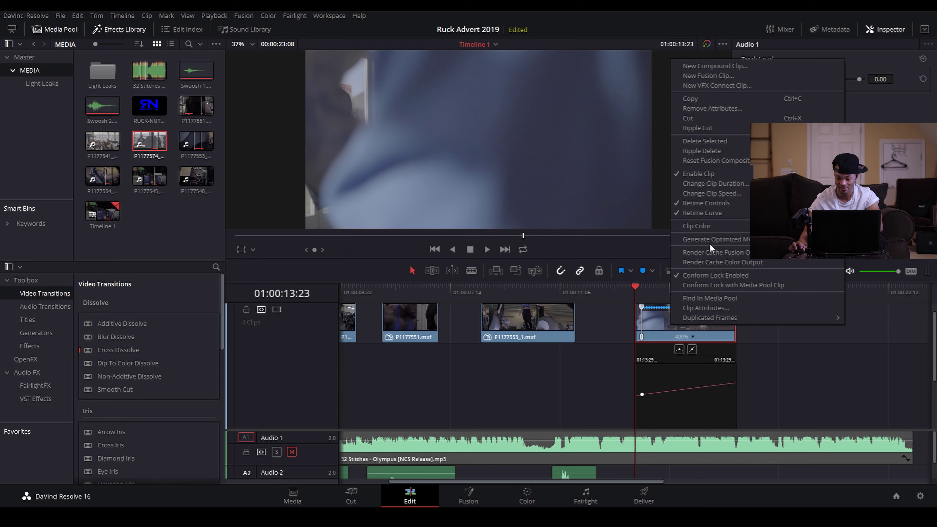
{"action": "left_click", "coordinate": [727, 202]}
{"action": "right_click", "coordinate": [689, 317]}
{"action": "left_click", "coordinate": [733, 205]}
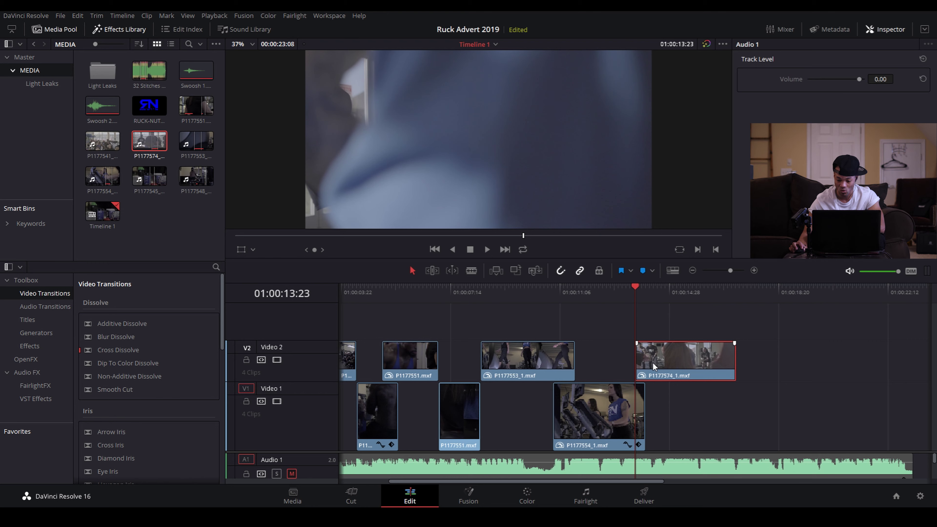
Unmute Audio 1 and move P1177574_1.mxf from Video 2 onto Video 1 after P1177554_1.mxf
{"action": "left_click", "coordinate": [632, 416]}
{"action": "left_click", "coordinate": [616, 291]}
{"action": "key", "text": "space"}
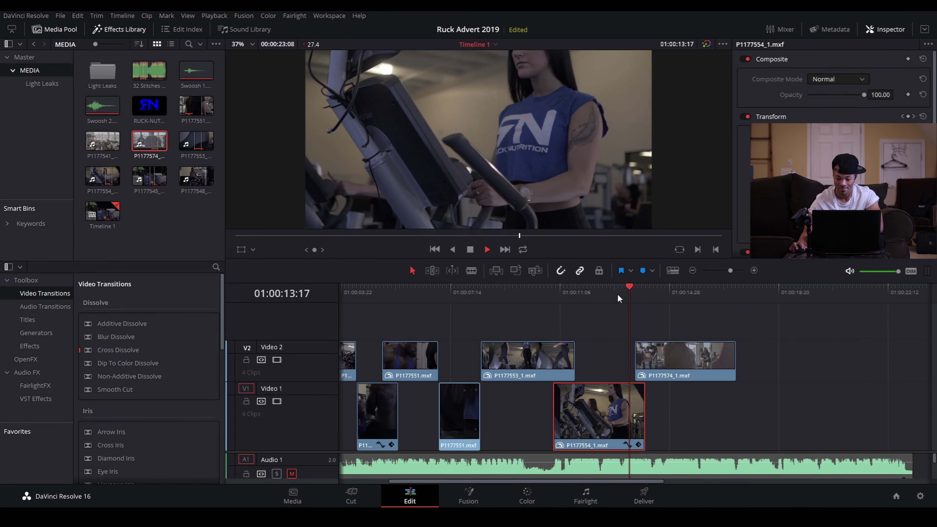
{"action": "key", "text": "space"}
{"action": "left_click", "coordinate": [292, 474]}
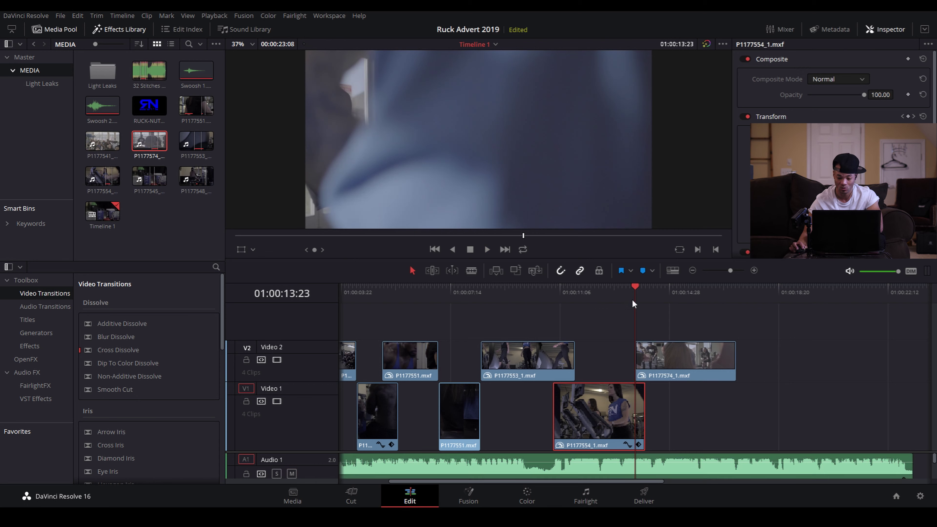
{"action": "left_click_drag", "start_coordinate": [663, 371], "coordinate": [674, 399]}
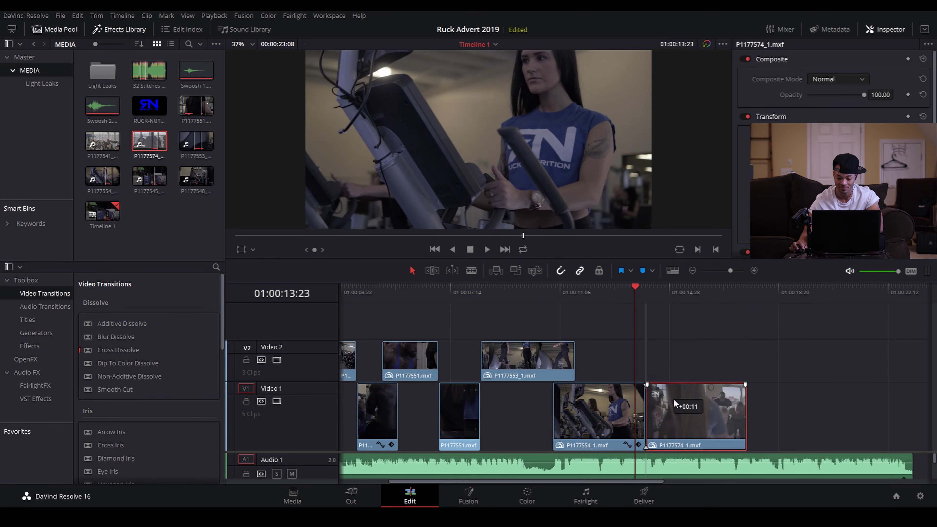
Close the gap so P1177574_1.mxf butts against P1177554_1.mxf on Video 1
{"action": "left_click", "coordinate": [644, 292]}
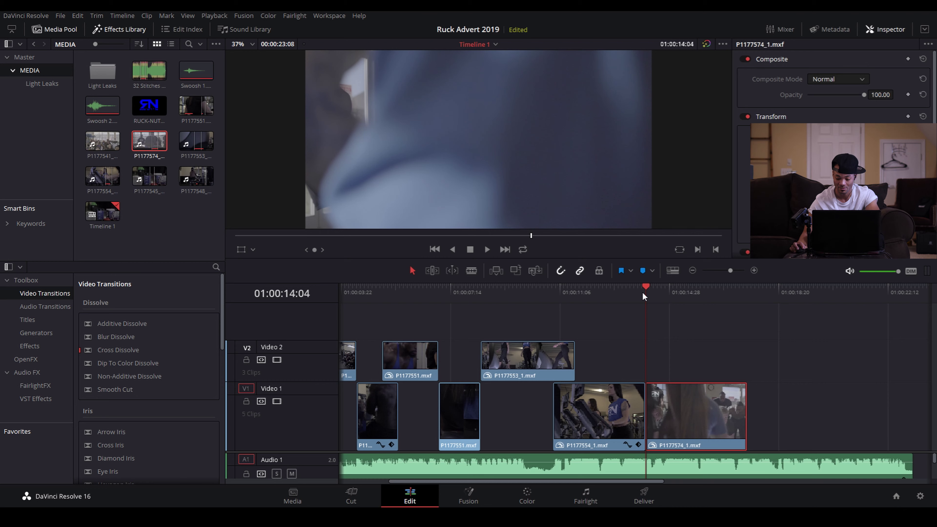
{"action": "left_click_drag", "start_coordinate": [681, 413], "coordinate": [671, 420]}
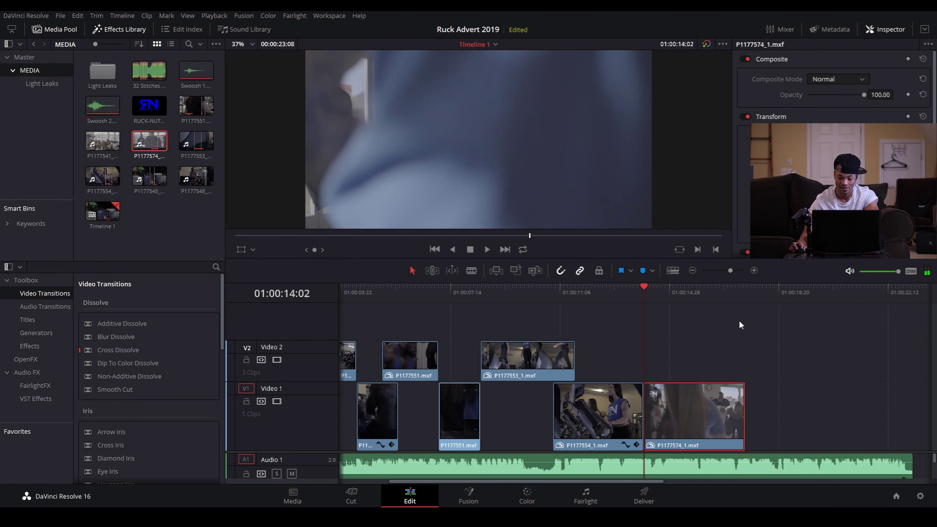
{"action": "left_click", "coordinate": [753, 271]}
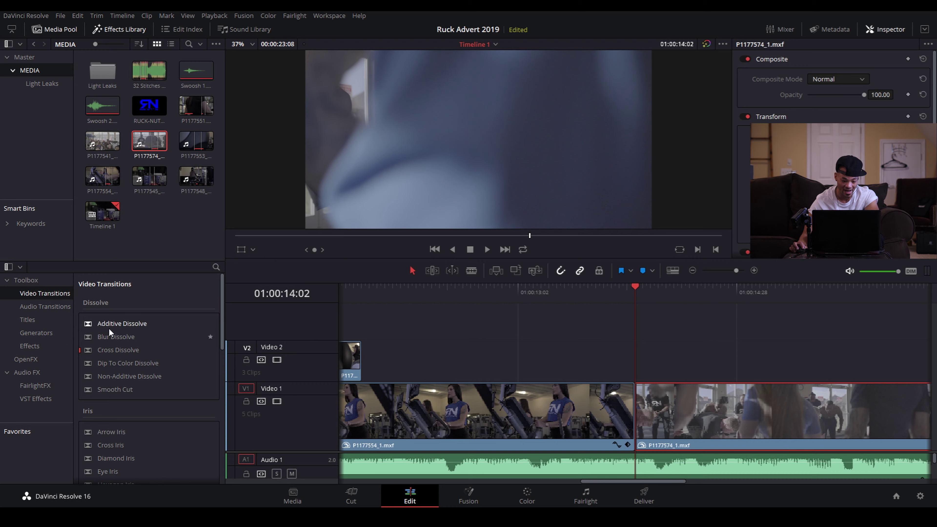
Add an Additive Dissolve on the cut, shorten it to 2 frames, and preview it
{"action": "left_click_drag", "start_coordinate": [110, 327], "coordinate": [668, 412]}
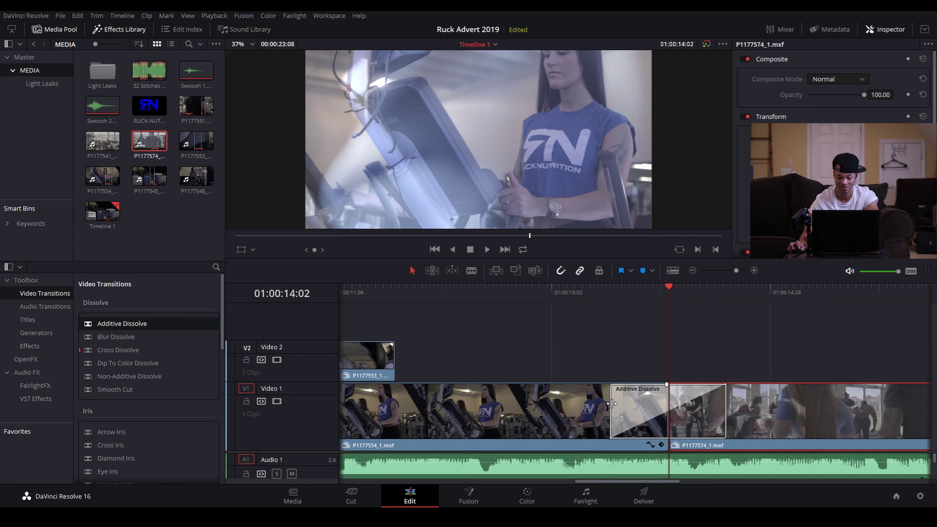
{"action": "left_click_drag", "start_coordinate": [650, 405], "coordinate": [664, 408]}
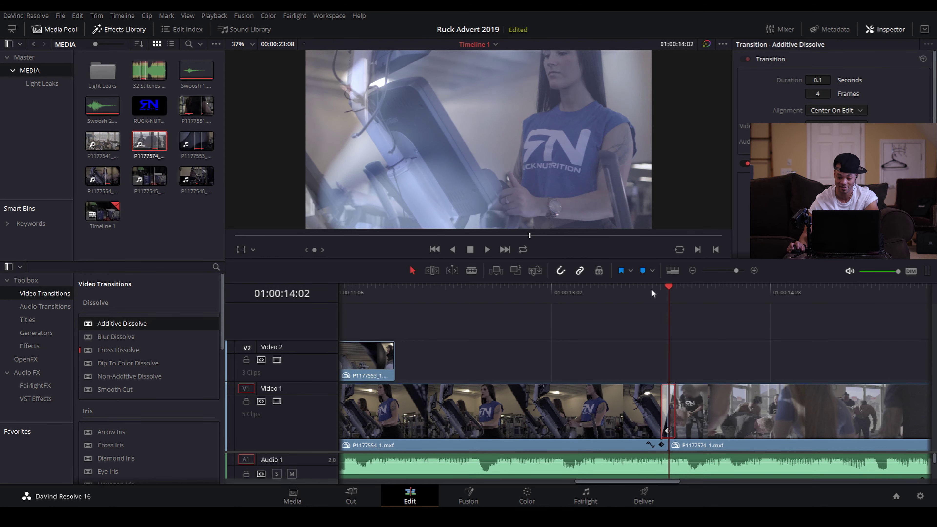
{"action": "left_click_drag", "start_coordinate": [651, 289], "coordinate": [663, 317]}
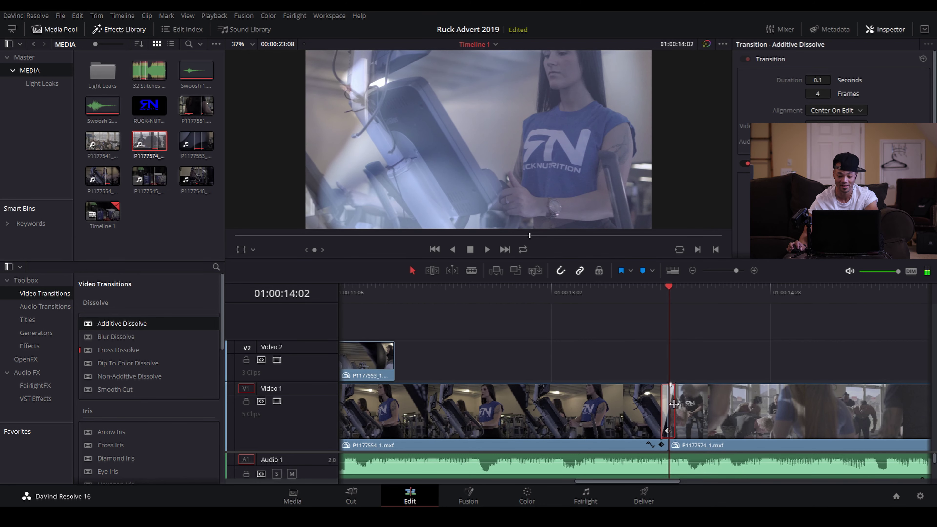
{"action": "left_click_drag", "start_coordinate": [674, 404], "coordinate": [670, 405]}
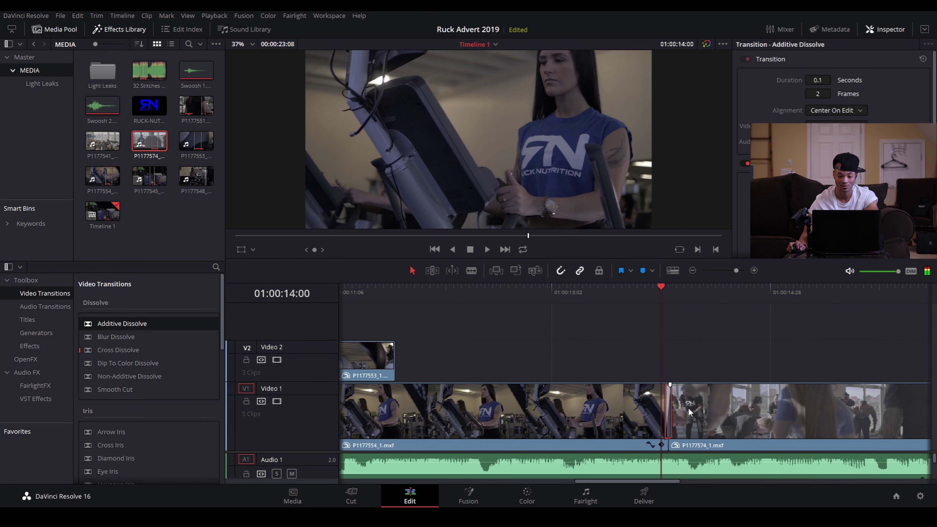
{"action": "key", "text": "space"}
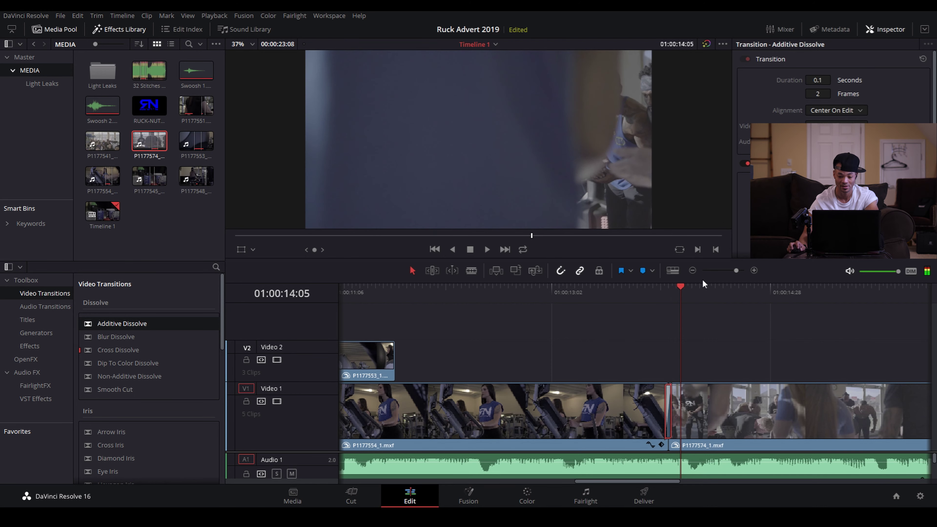
{"action": "left_click", "coordinate": [692, 271]}
{"action": "left_click", "coordinate": [608, 291]}
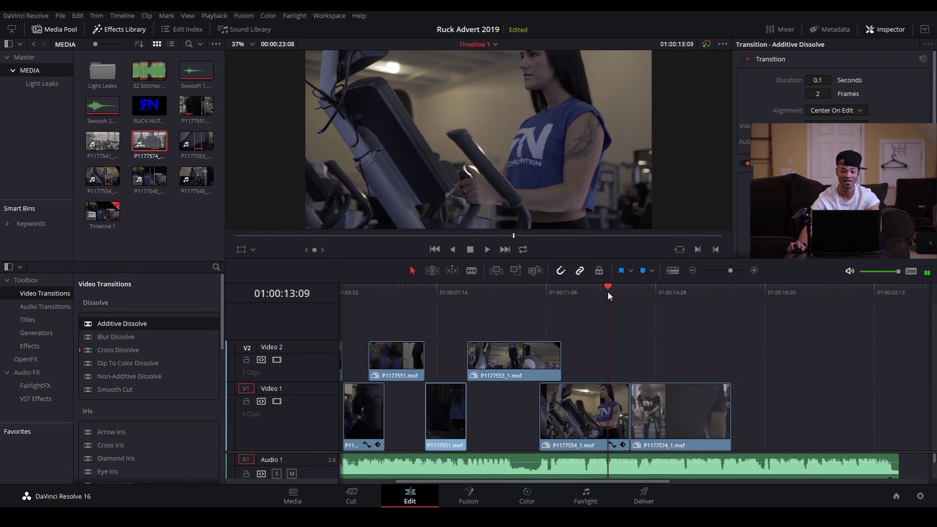
{"action": "left_click", "coordinate": [455, 291]}
{"action": "key", "text": "space"}
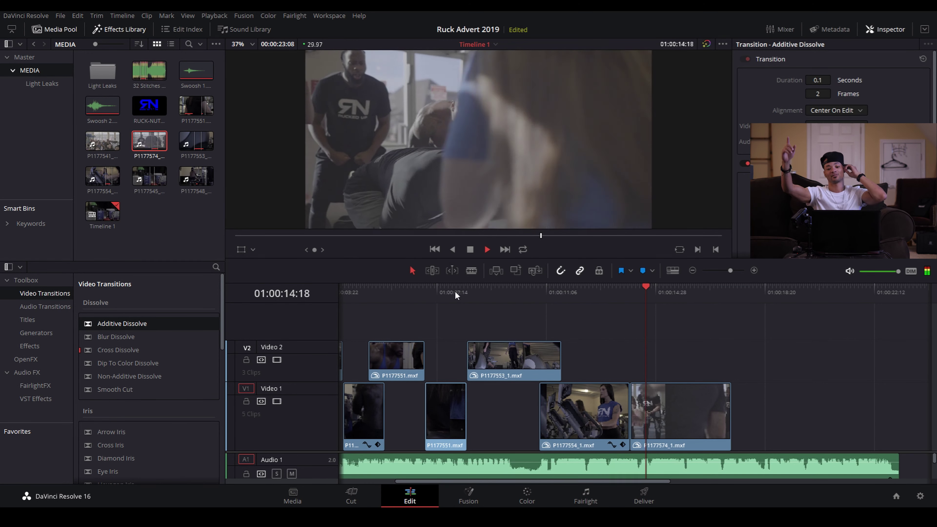
{"action": "key", "text": "space"}
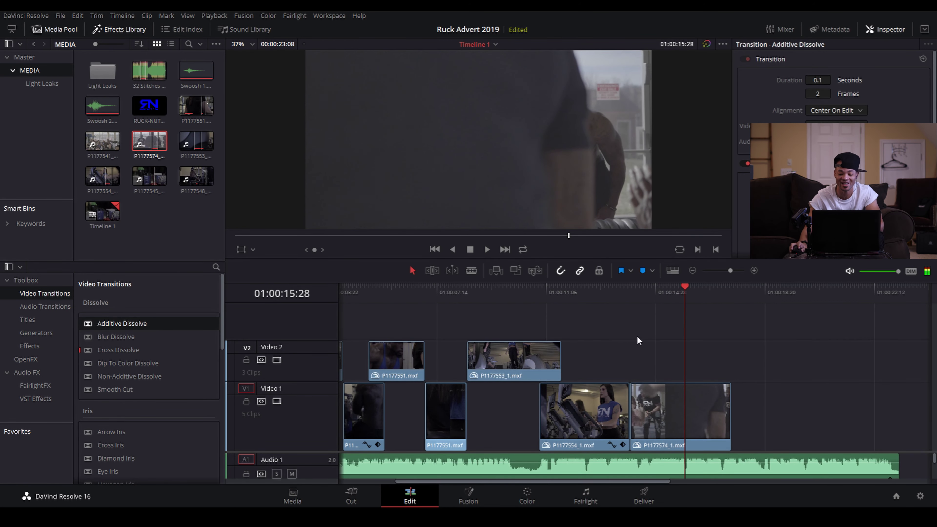
{"action": "left_click", "coordinate": [594, 296]}
{"action": "key", "text": "space"}
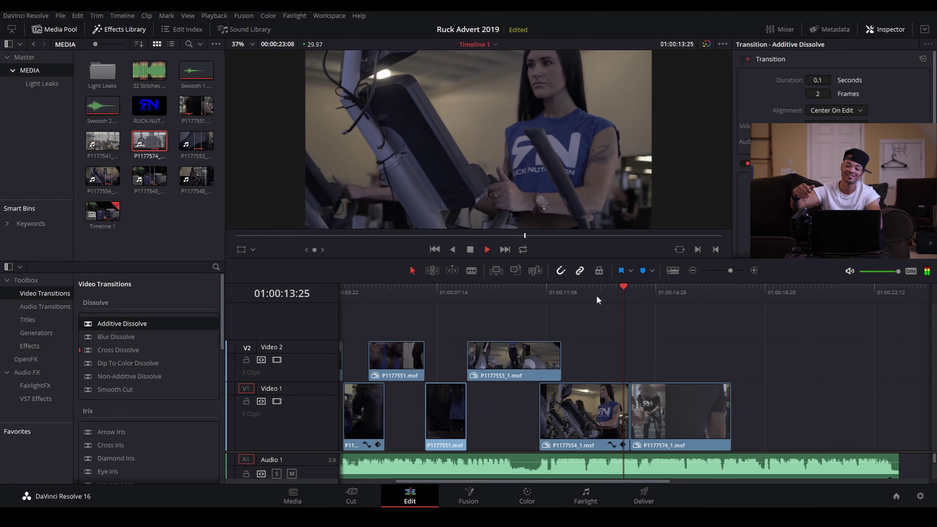
{"action": "key", "text": "space"}
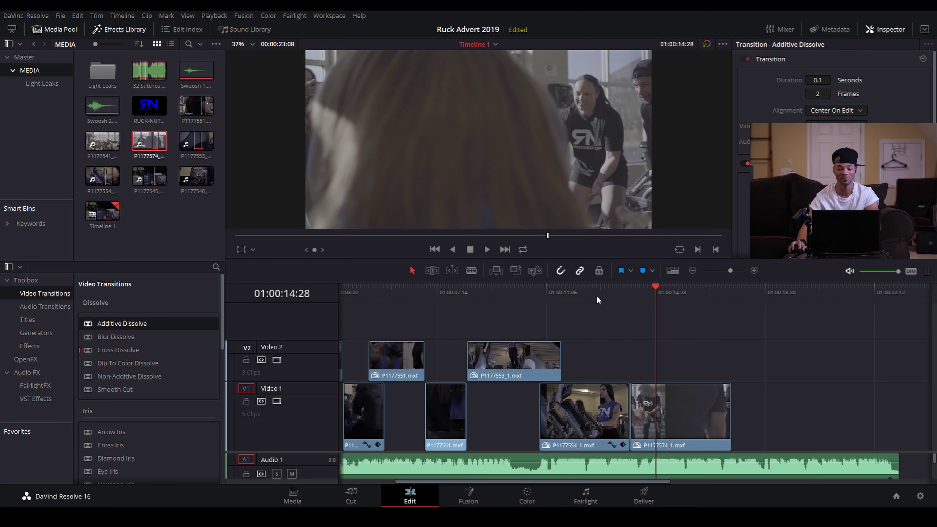
{"action": "left_click", "coordinate": [623, 290]}
{"action": "key", "text": "Right"}
{"action": "key", "text": "Right"}
{"action": "key", "text": "Right"}
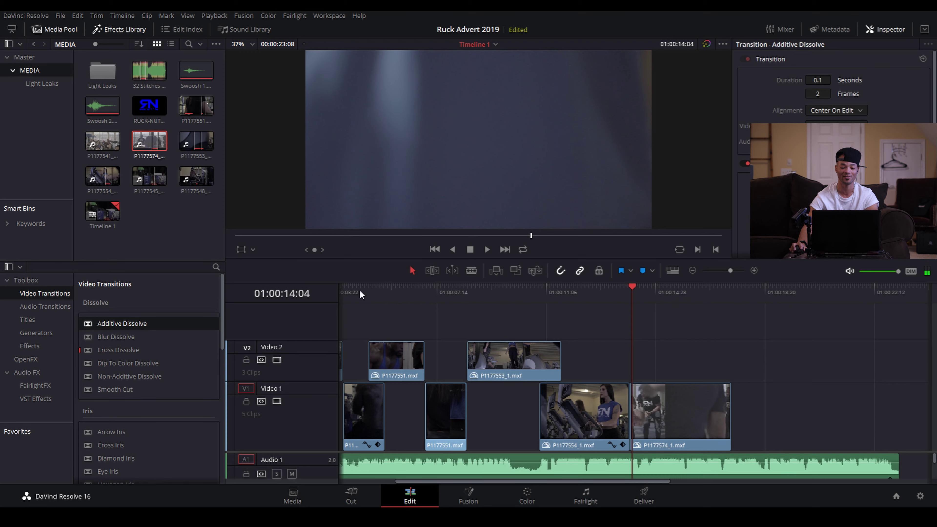
{"action": "left_click", "coordinate": [353, 290]}
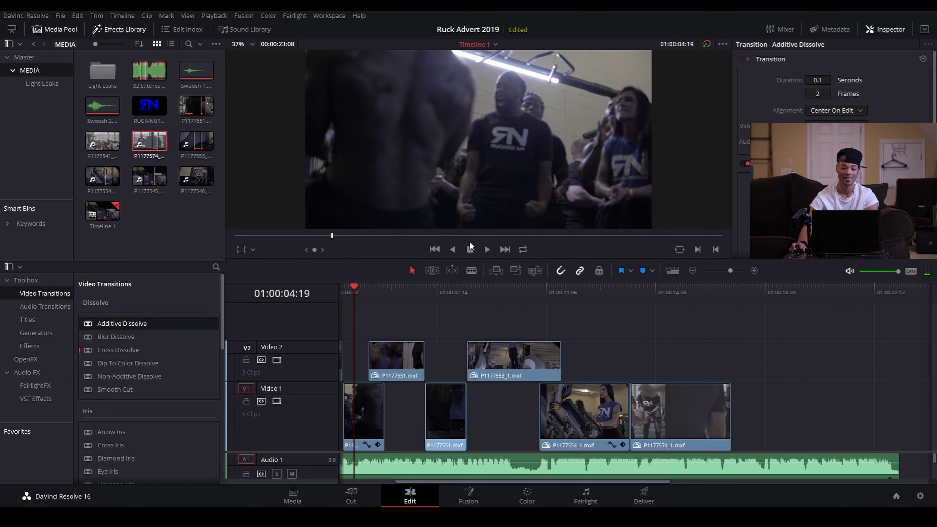
{"action": "left_click_drag", "start_coordinate": [469, 481], "coordinate": [373, 479]}
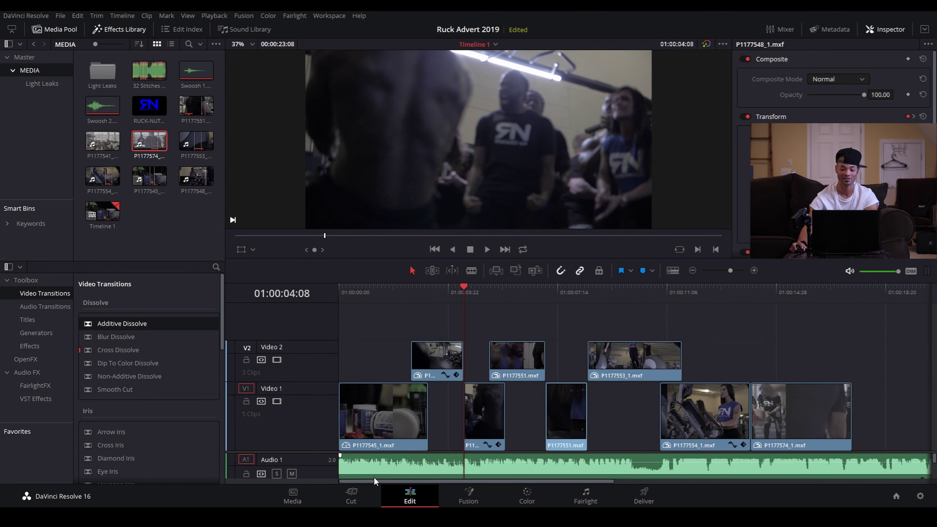
{"action": "left_click", "coordinate": [390, 299]}
{"action": "key", "text": "space"}
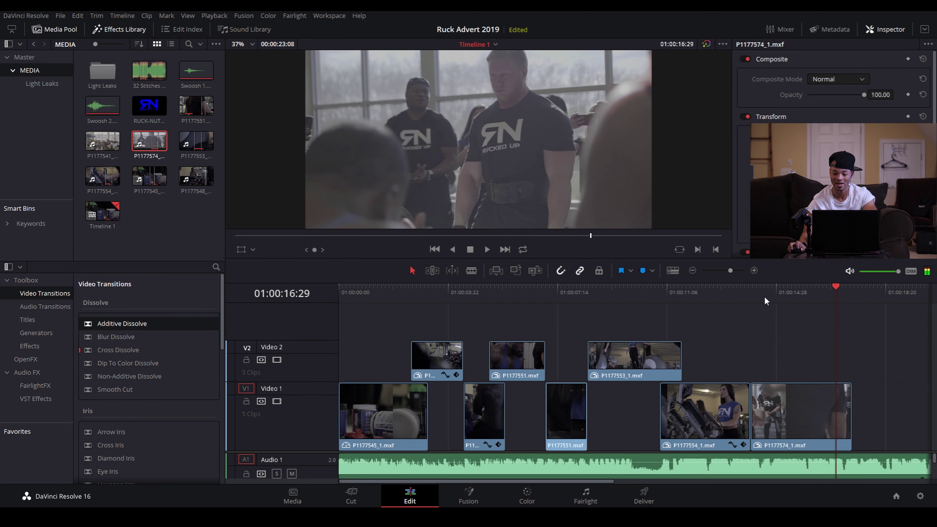
{"action": "key", "text": "Up"}
Show Retime Controls and the Retime Curve on the final clip and zoom in on it
{"action": "right_click", "coordinate": [840, 417]}
{"action": "left_click", "coordinate": [833, 296]}
{"action": "right_click", "coordinate": [829, 432]}
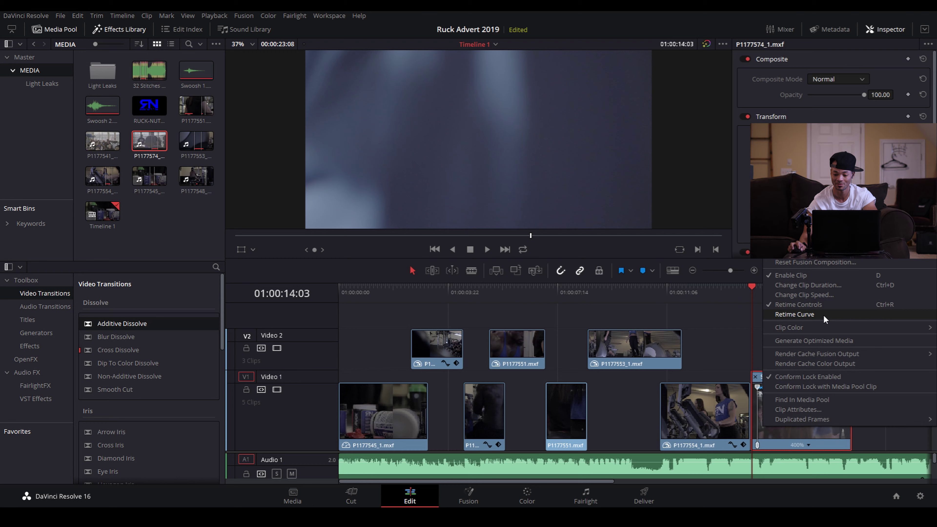
{"action": "left_click", "coordinate": [808, 314]}
{"action": "left_click", "coordinate": [754, 271]}
{"action": "left_click", "coordinate": [754, 271]}
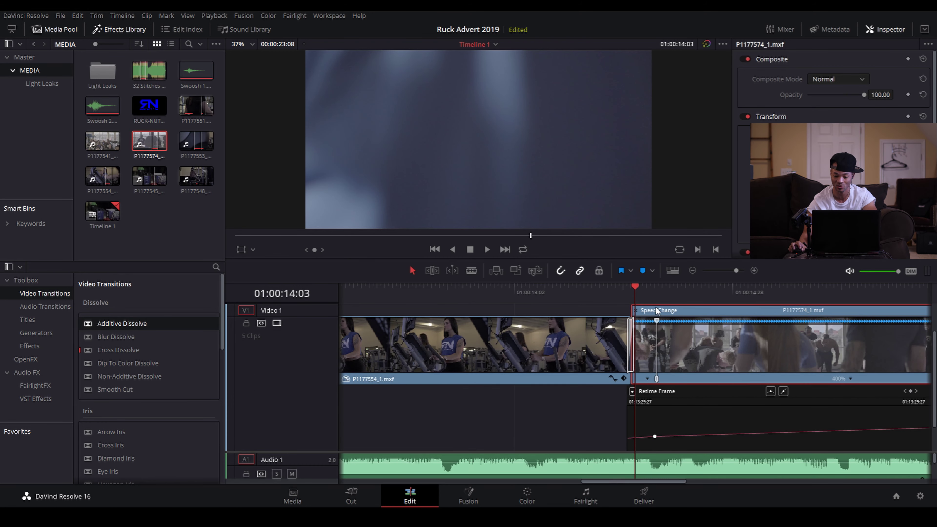
Mute Audio 1 and add a speed point at 01:00:16:22, splitting the clip into two 400% sections
{"action": "left_click", "coordinate": [291, 474]}
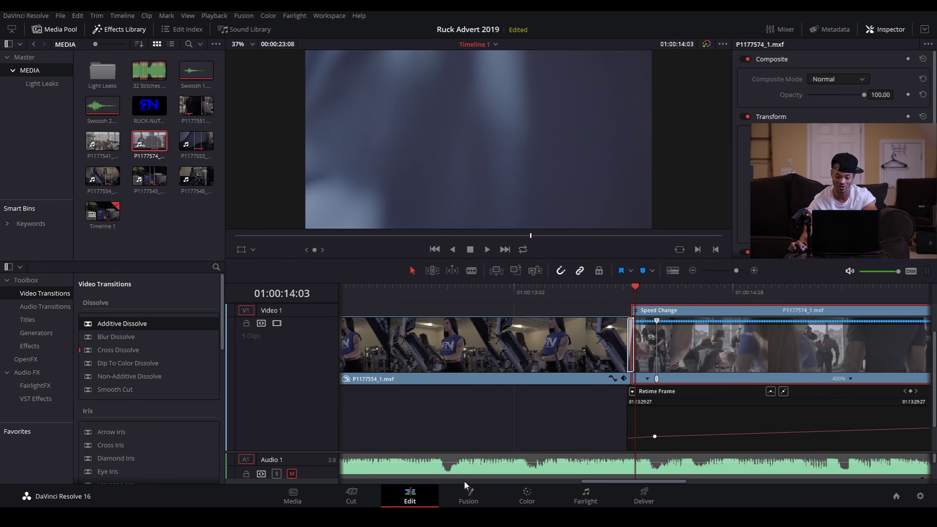
{"action": "left_click_drag", "start_coordinate": [647, 482], "coordinate": [679, 488]}
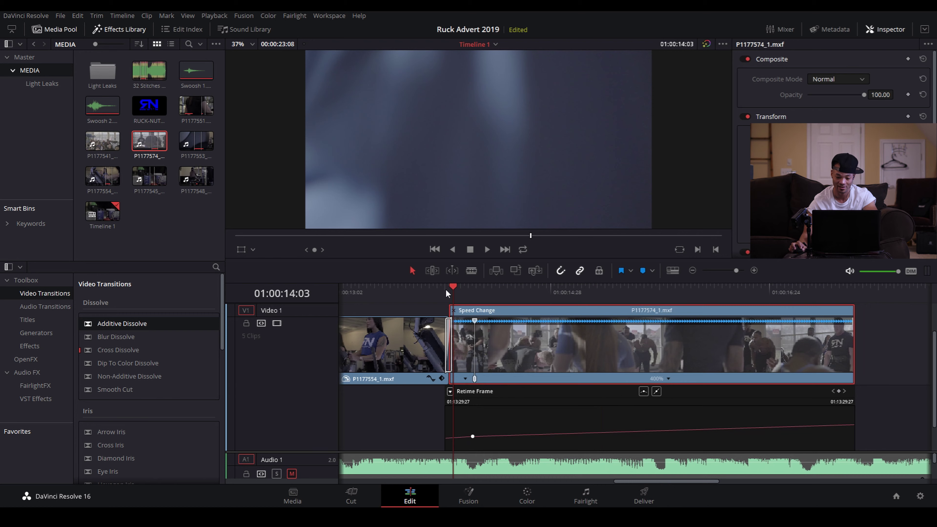
{"action": "left_click_drag", "start_coordinate": [453, 287], "coordinate": [761, 379]}
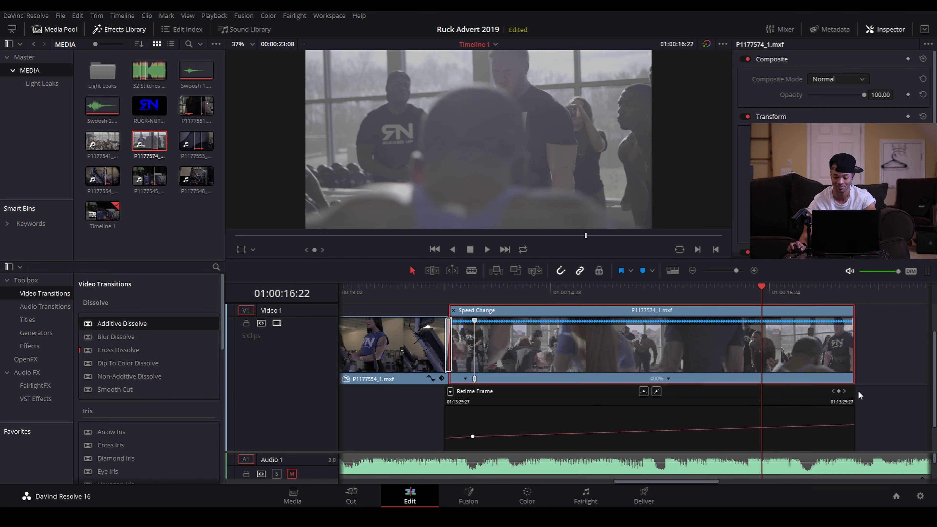
{"action": "left_click", "coordinate": [838, 391]}
{"action": "left_click", "coordinate": [811, 378]}
Set the second section to 100% speed and nudge the retime curve point
{"action": "mouse_move", "coordinate": [849, 415]}
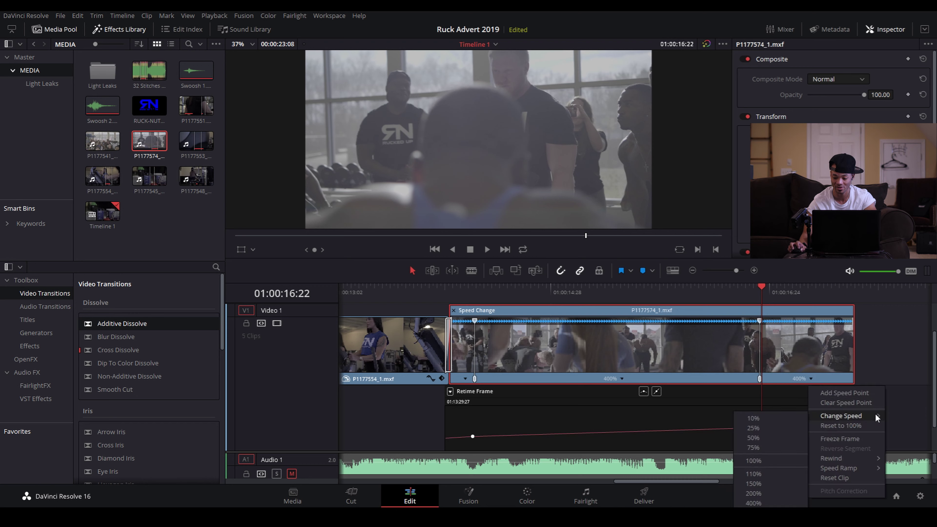
{"action": "left_click", "coordinate": [763, 460]}
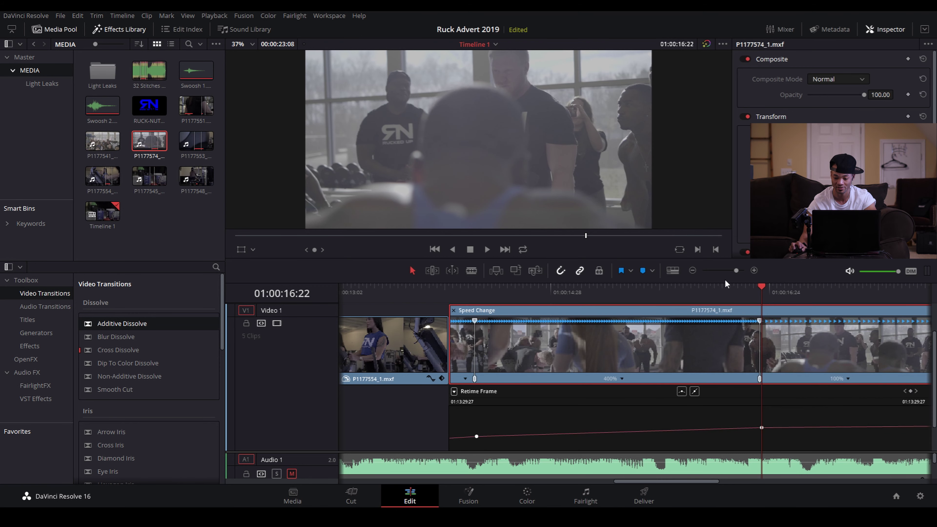
{"action": "left_click", "coordinate": [754, 270]}
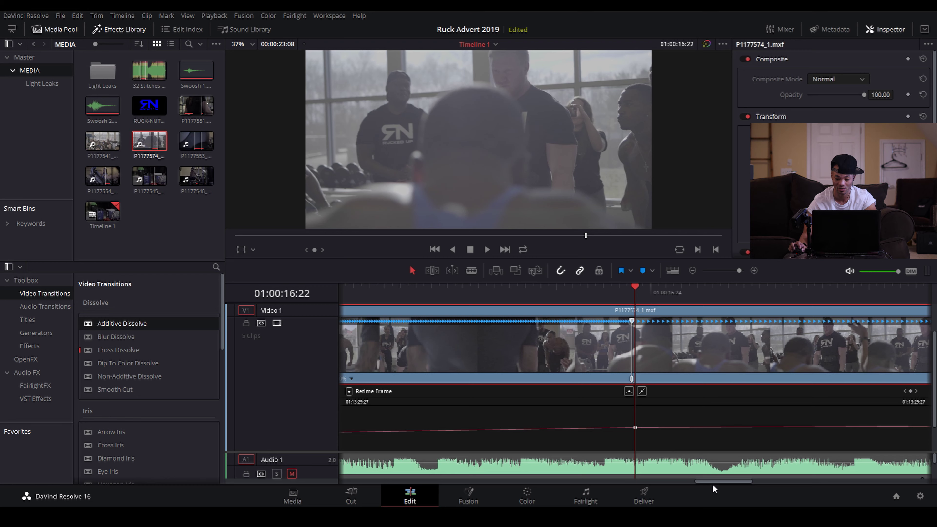
{"action": "scroll", "coordinate": [708, 481], "scroll_direction": "left", "scroll_amount": 3}
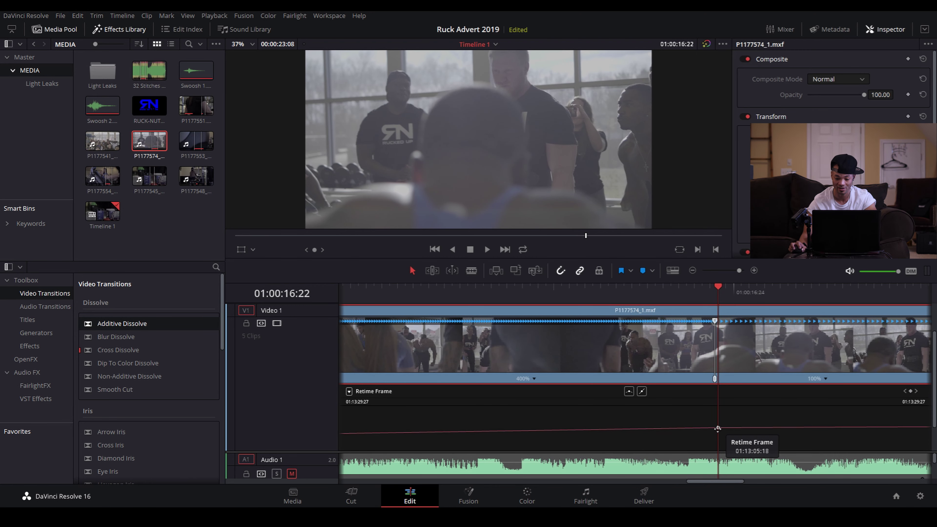
{"action": "left_click_drag", "start_coordinate": [717, 429], "coordinate": [717, 430]}
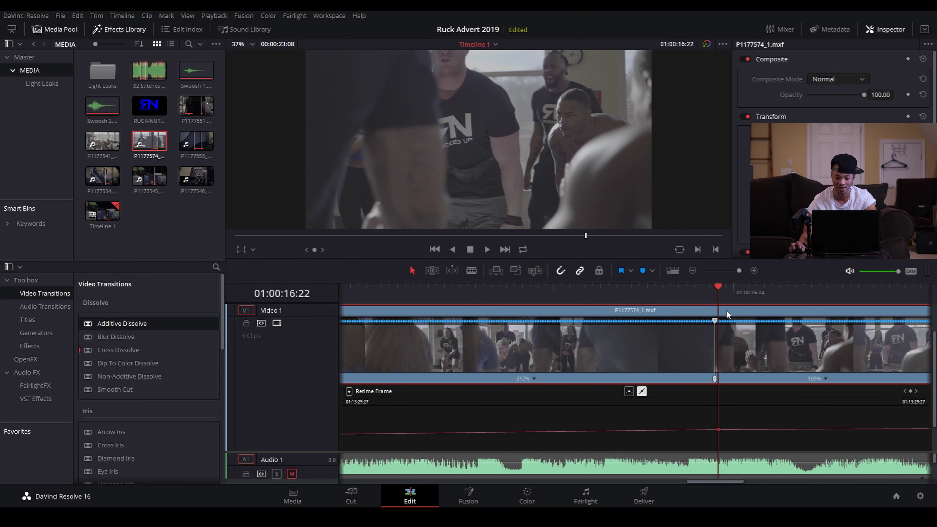
{"action": "left_click", "coordinate": [694, 270]}
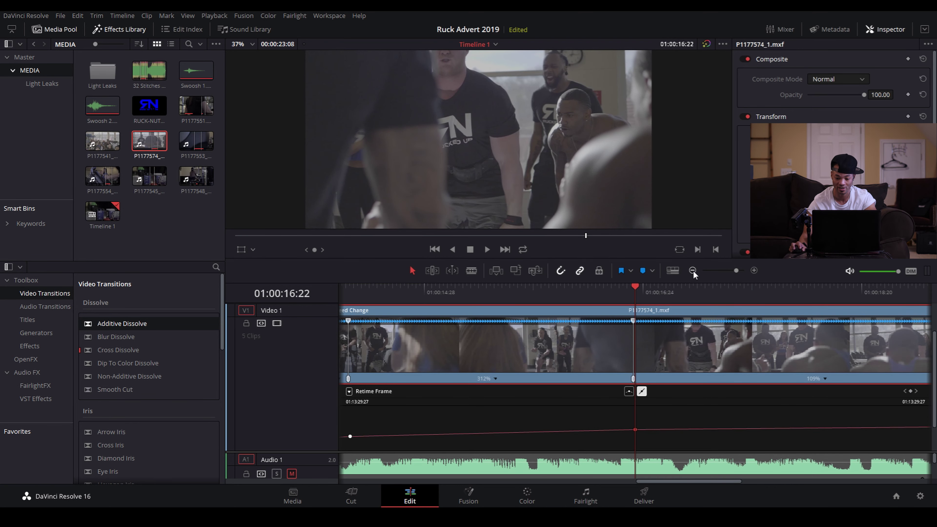
{"action": "left_click", "coordinate": [694, 270]}
Unmute Audio 1, play the speed ramp, and drag the speed point to shift where the change takes effect
{"action": "left_click", "coordinate": [480, 292]}
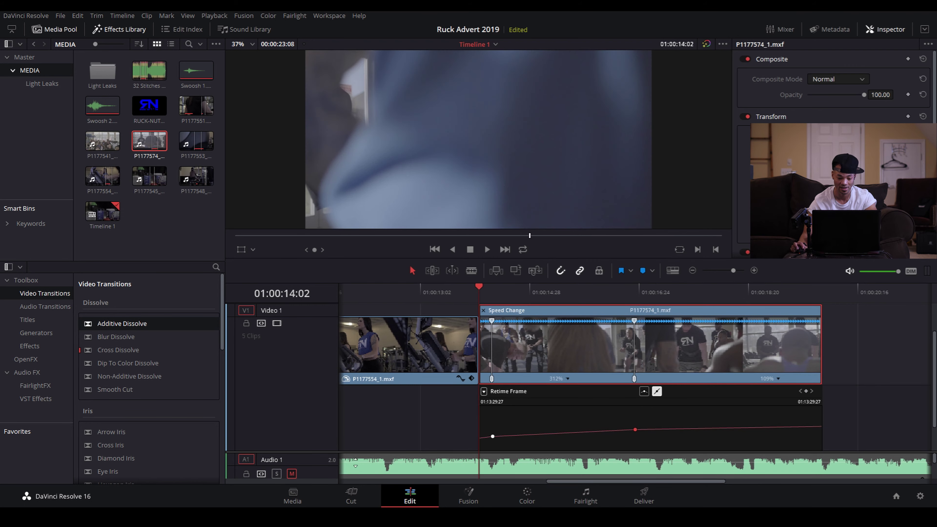
{"action": "left_click", "coordinate": [291, 474]}
{"action": "key", "text": "space"}
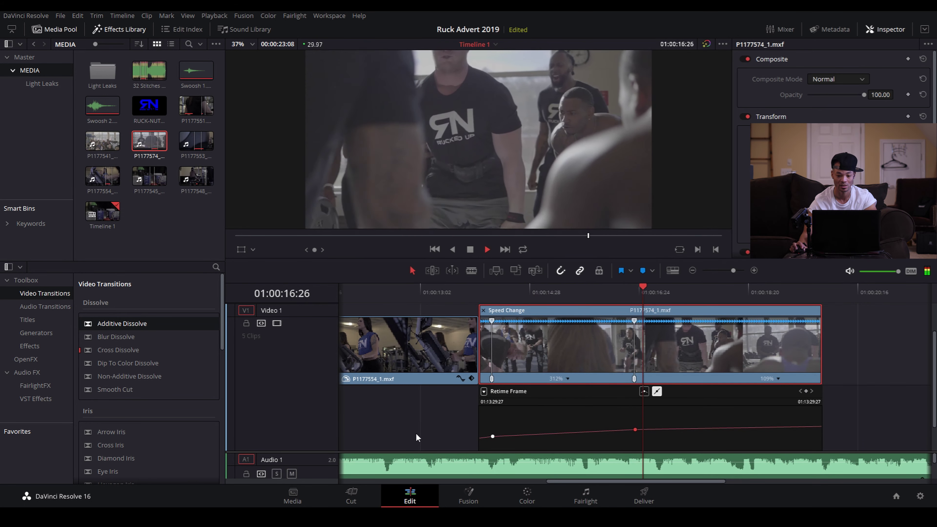
{"action": "left_click", "coordinate": [618, 294]}
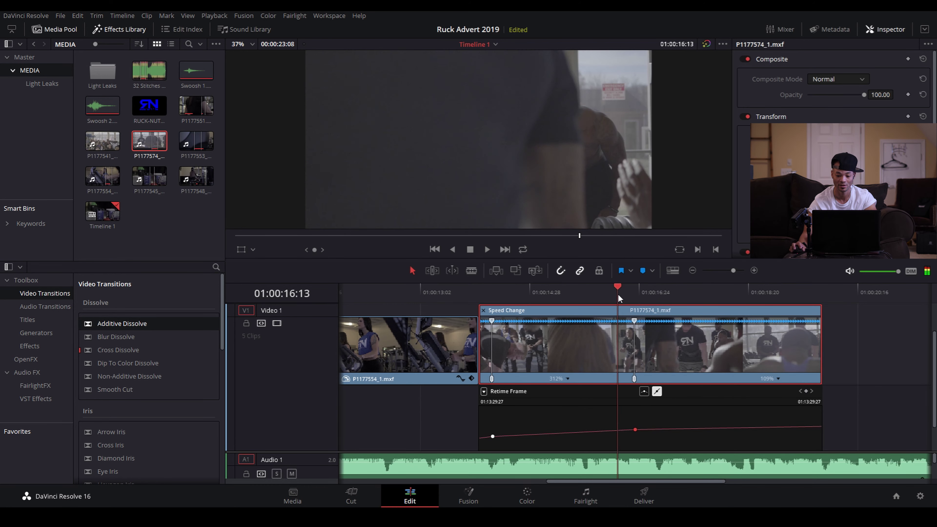
{"action": "key", "text": "space"}
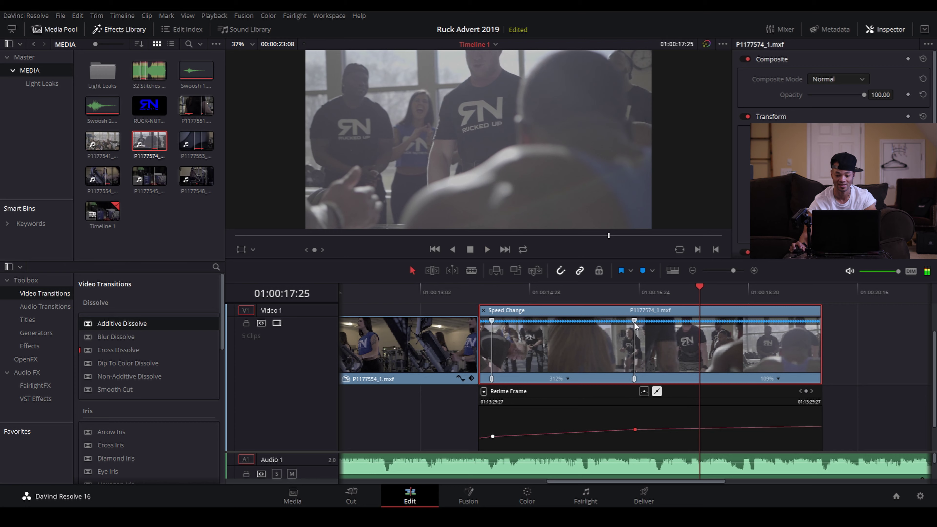
{"action": "left_click_drag", "start_coordinate": [635, 321], "coordinate": [661, 322]}
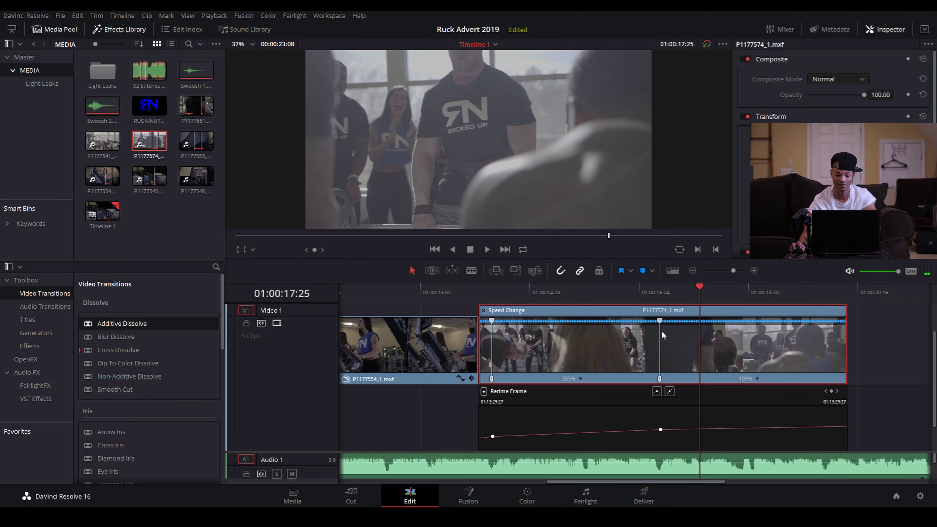
{"action": "key", "text": "ctrl+z"}
{"action": "left_click_drag", "start_coordinate": [635, 379], "coordinate": [696, 377]}
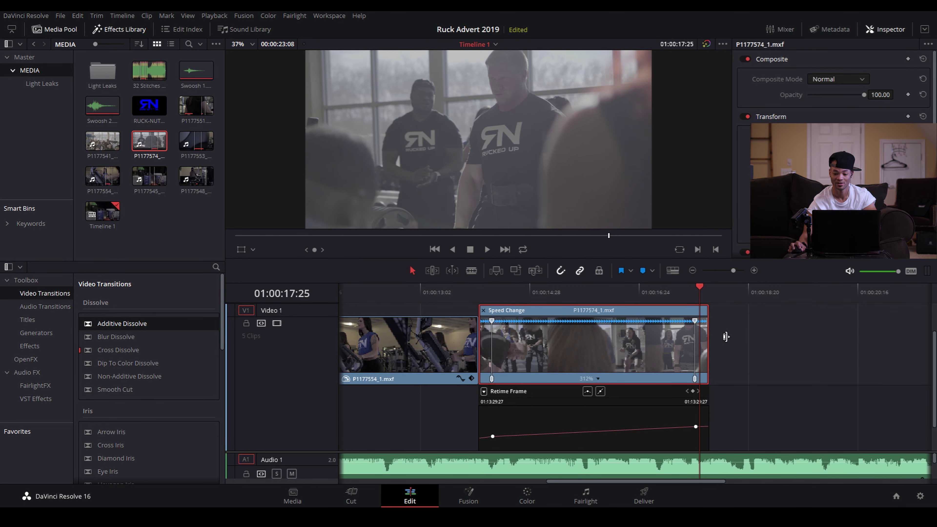
Play the final clip's speed ramp and stop the playhead at 01:00:17:00
{"action": "left_click", "coordinate": [482, 293]}
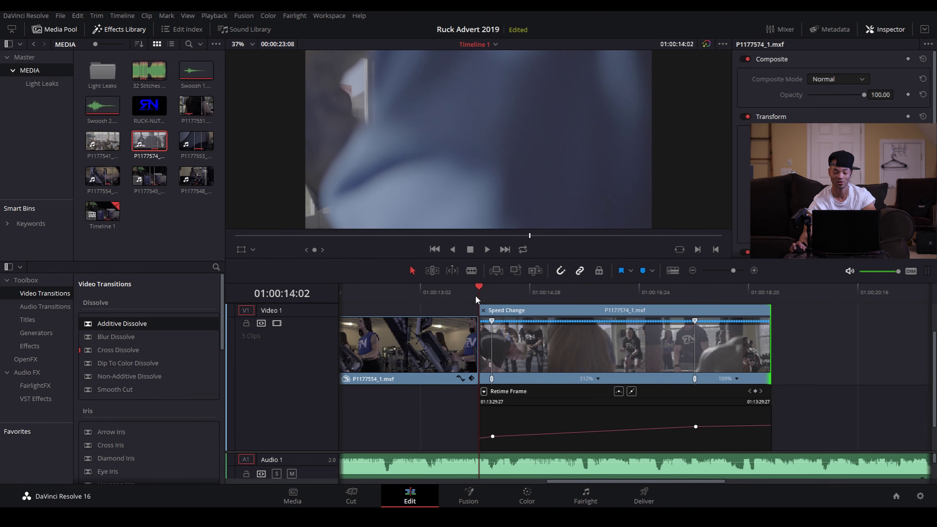
{"action": "key", "text": "space"}
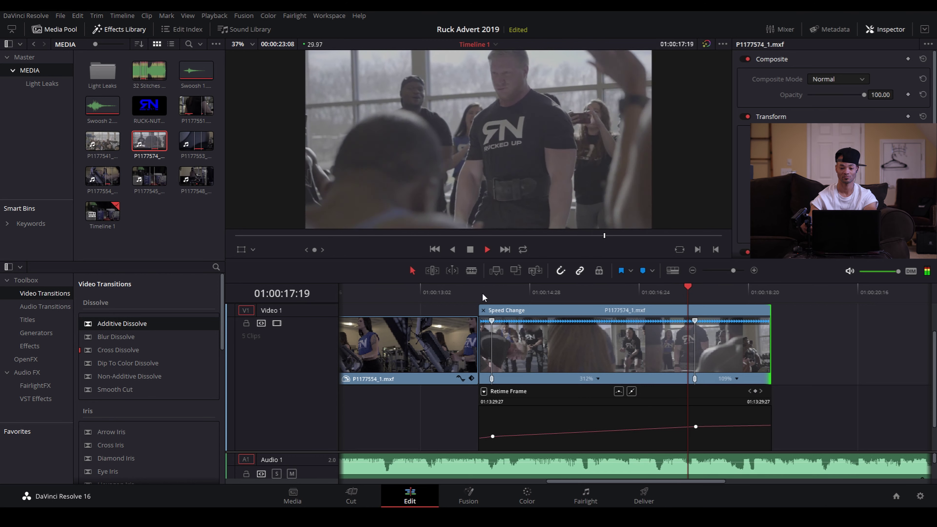
{"action": "key", "text": "space"}
{"action": "left_click", "coordinate": [630, 288]}
{"action": "key", "text": "space"}
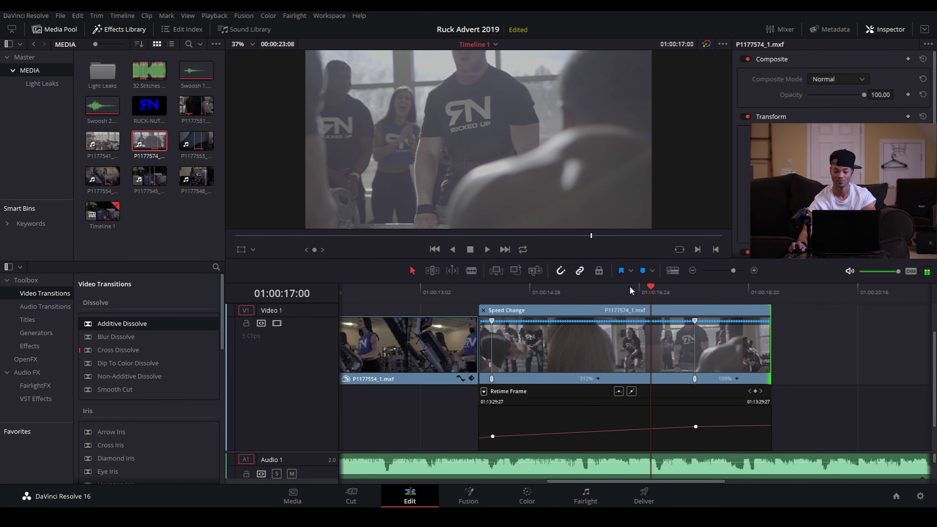
{"action": "left_click", "coordinate": [615, 290]}
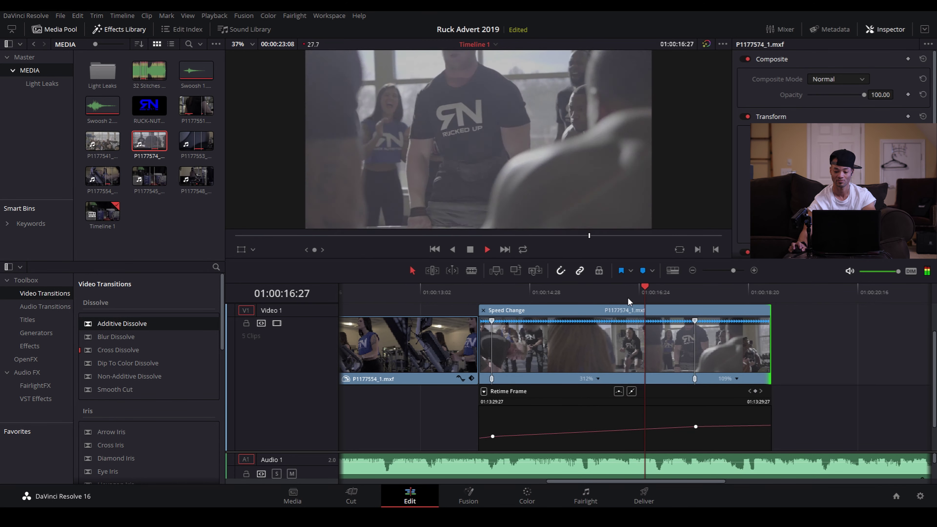
{"action": "left_click", "coordinate": [626, 290]}
{"action": "key", "text": "space"}
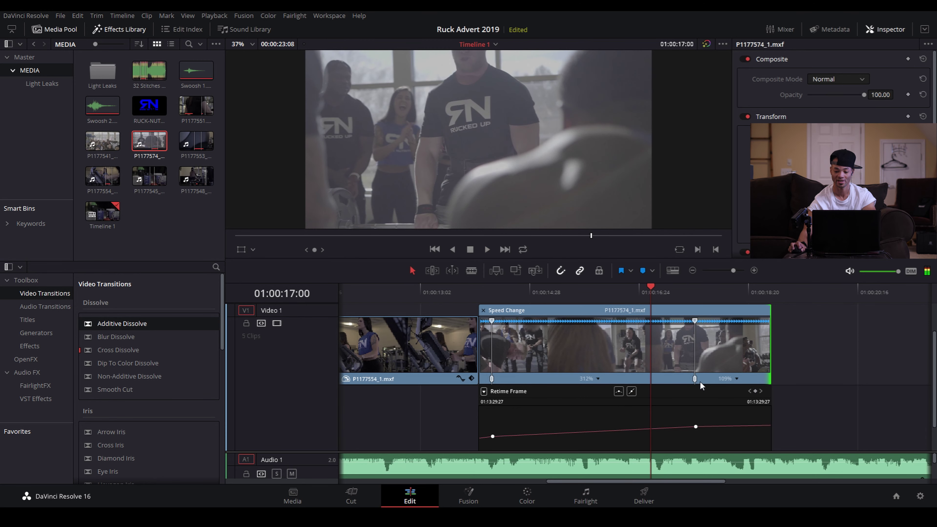
Move the speed point to 01:00:17:00 and replay the revised 312%/109% ramp
{"action": "left_click_drag", "start_coordinate": [695, 380], "coordinate": [656, 381]}
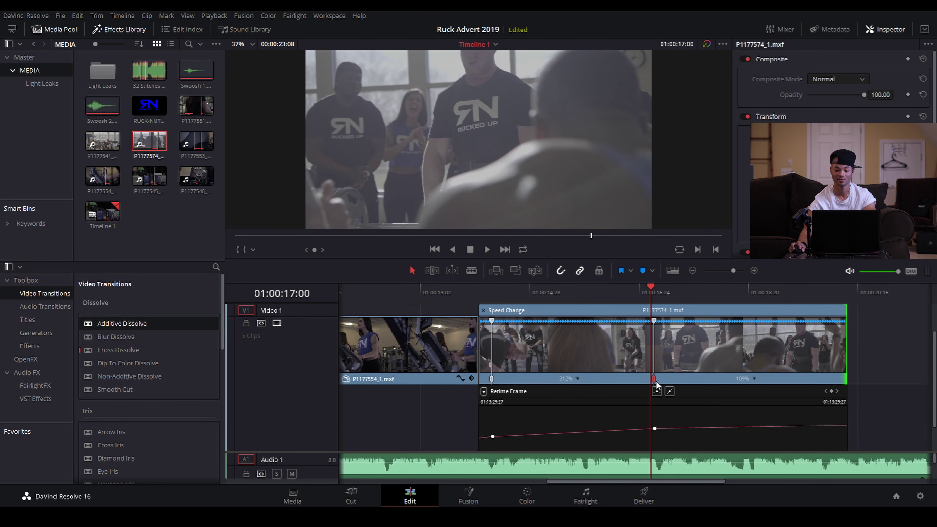
{"action": "left_click", "coordinate": [561, 293]}
{"action": "key", "text": "space"}
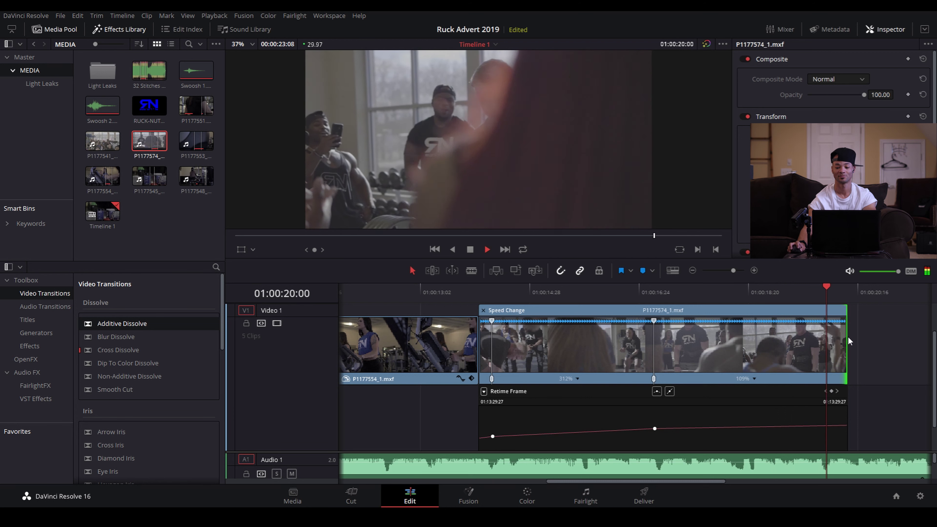
Extend P1177574_1.mxf's end by 02:02, then play the advert through to the end
{"action": "left_click", "coordinate": [693, 272]}
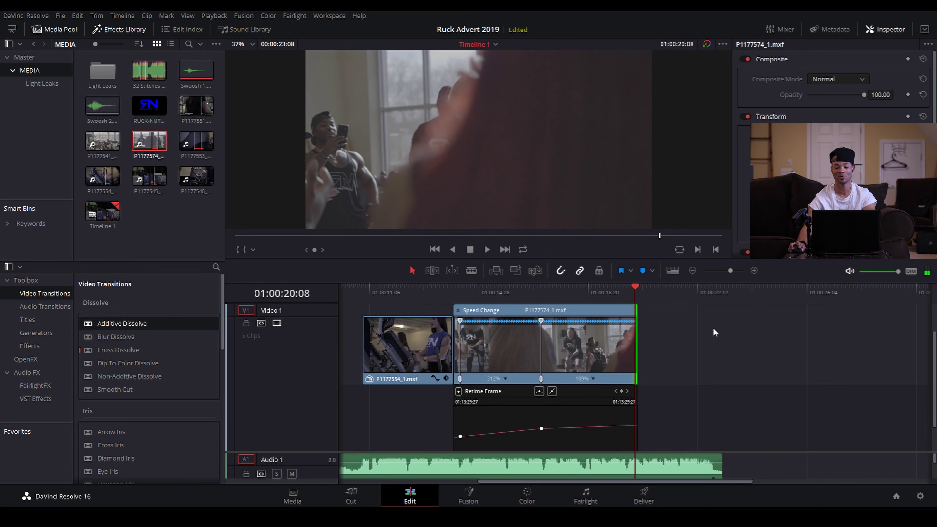
{"action": "left_click_drag", "start_coordinate": [639, 332], "coordinate": [698, 329]}
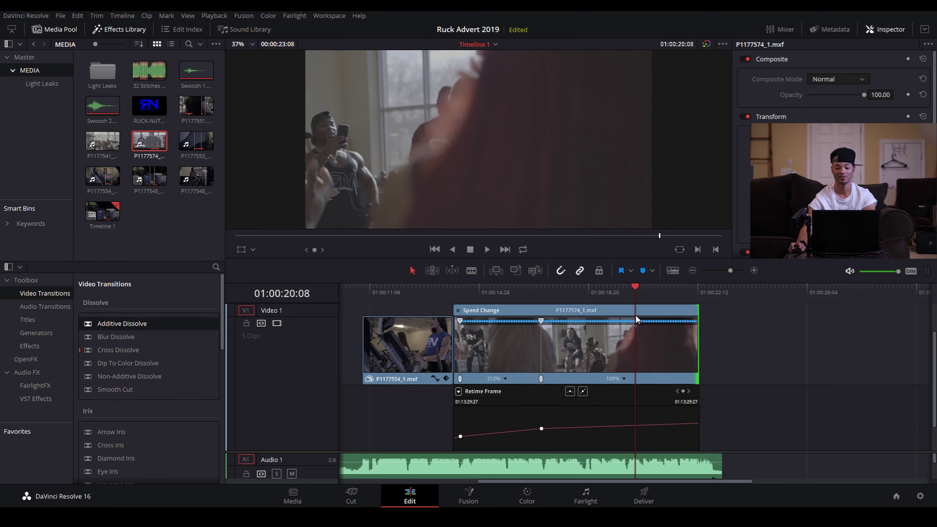
{"action": "left_click", "coordinate": [460, 294]}
{"action": "key", "text": "space"}
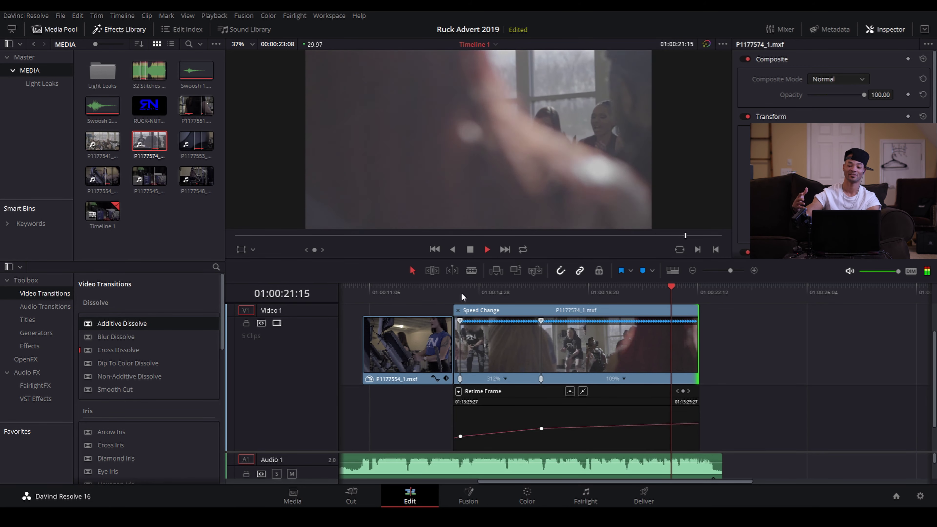
{"action": "key", "text": "space"}
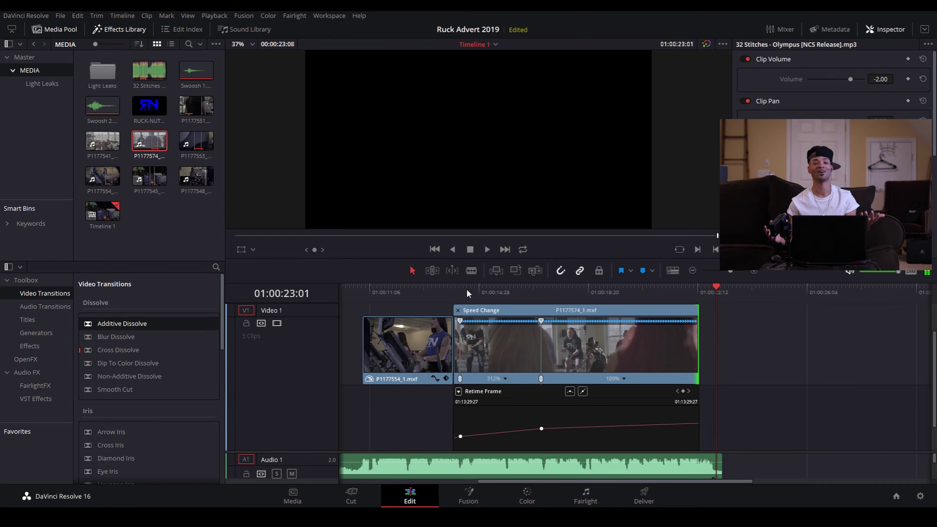